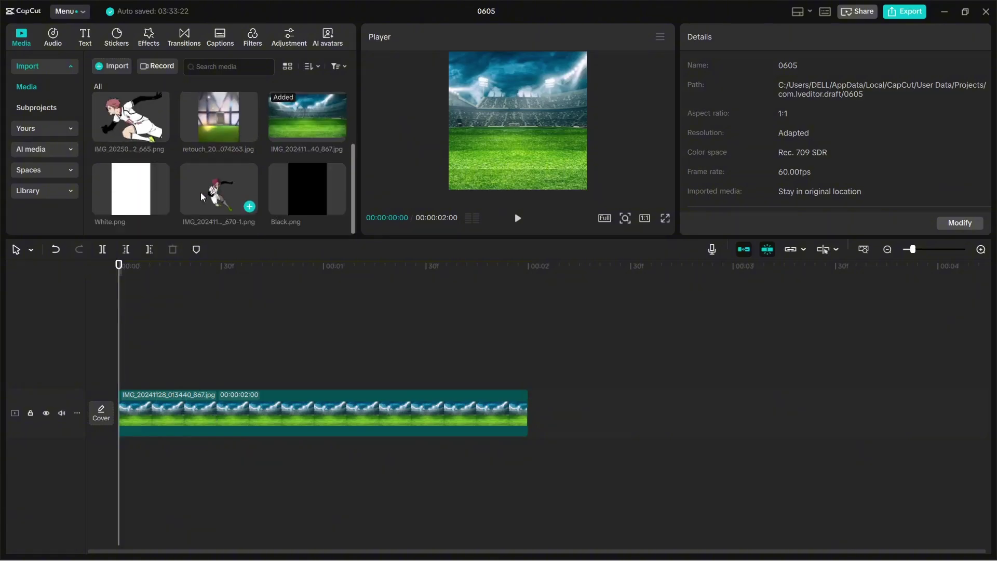
Add White.png on a track above the stadium clip and set its scale to 50%.
{"action": "left_click_drag", "start_coordinate": [156, 205], "coordinate": [270, 366]}
{"action": "left_click", "coordinate": [347, 453]}
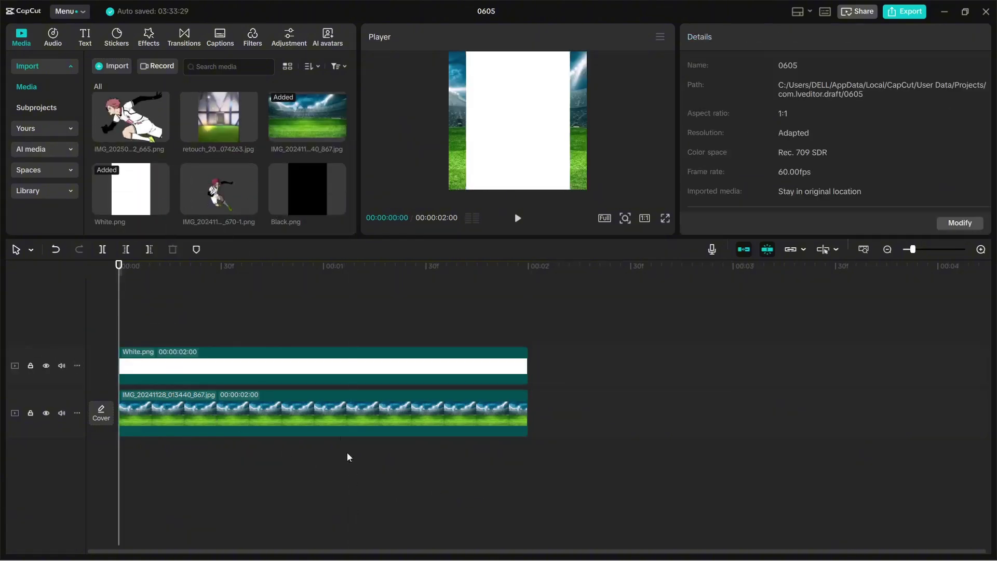
{"action": "left_click", "coordinate": [347, 363]}
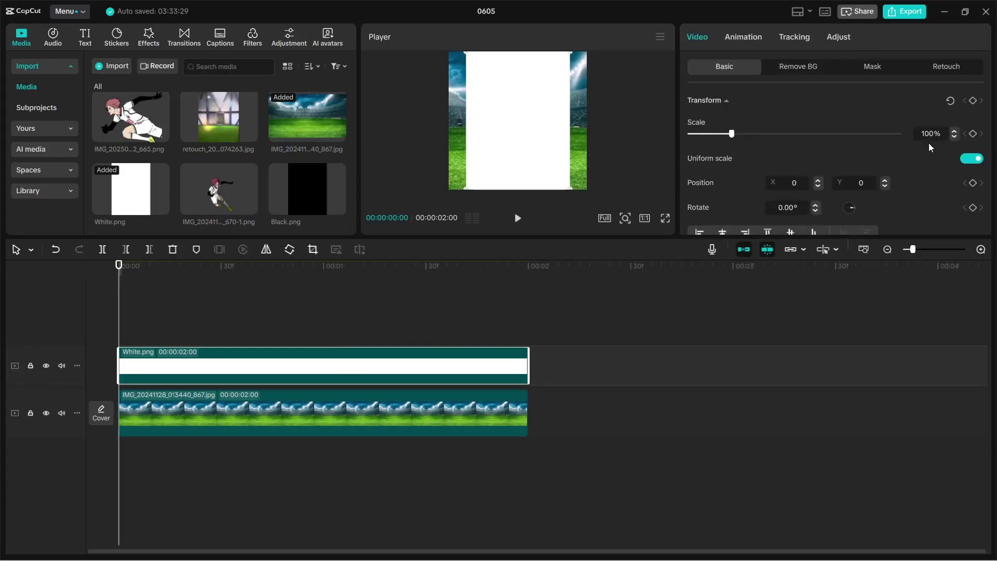
{"action": "key", "text": "BackSpace"}
{"action": "type", "text": "5"}
{"action": "key", "text": "Return"}
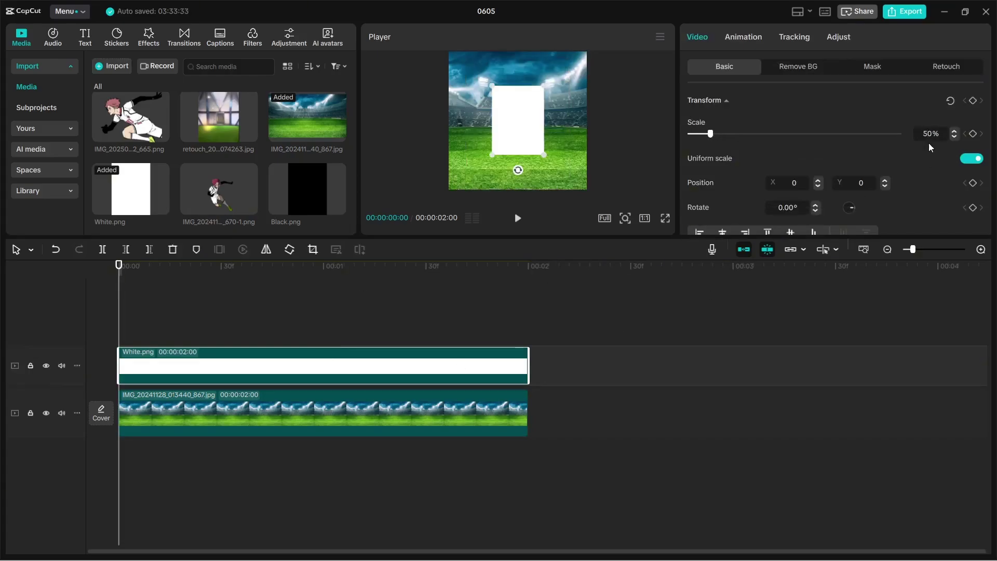
Add a Rectangle mask to White.png and invert it.
{"action": "left_click", "coordinate": [880, 68]}
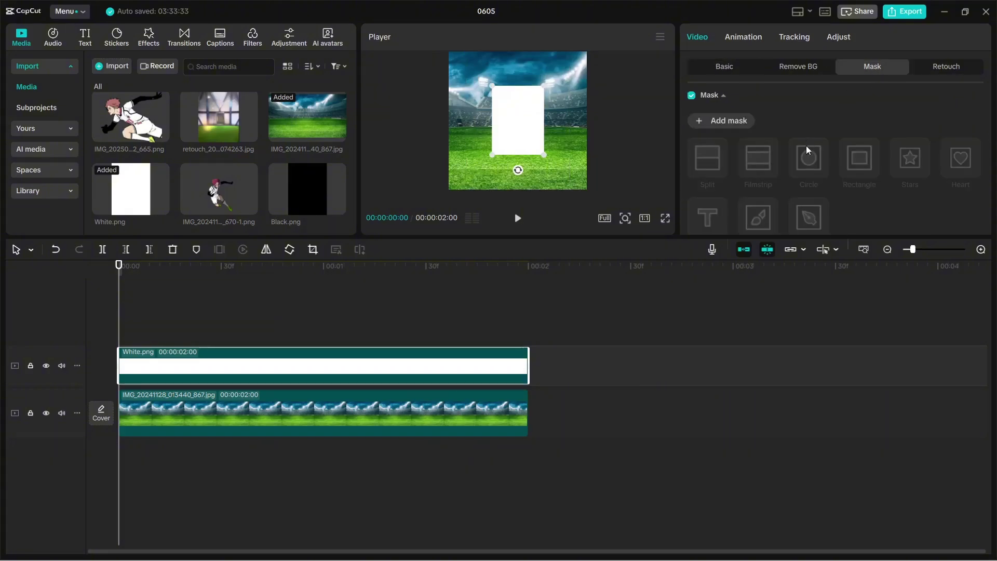
{"action": "left_click", "coordinate": [866, 176]}
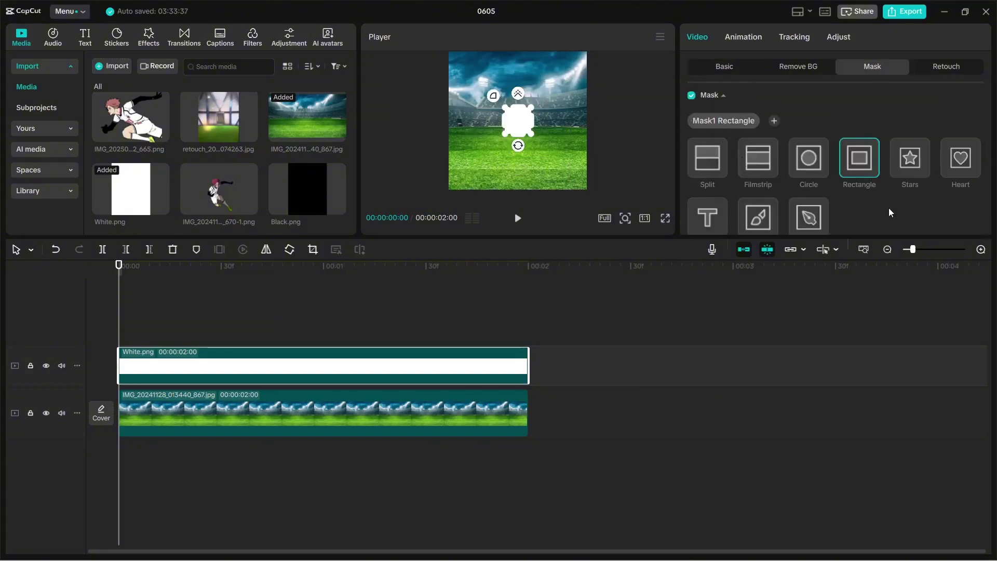
{"action": "scroll", "coordinate": [885, 206], "scroll_direction": "down", "scroll_amount": 10}
{"action": "scroll", "coordinate": [884, 203], "scroll_direction": "up", "scroll_amount": 8}
{"action": "scroll", "coordinate": [892, 201], "scroll_direction": "down", "scroll_amount": 5}
{"action": "scroll", "coordinate": [916, 177], "scroll_direction": "up", "scroll_amount": 1}
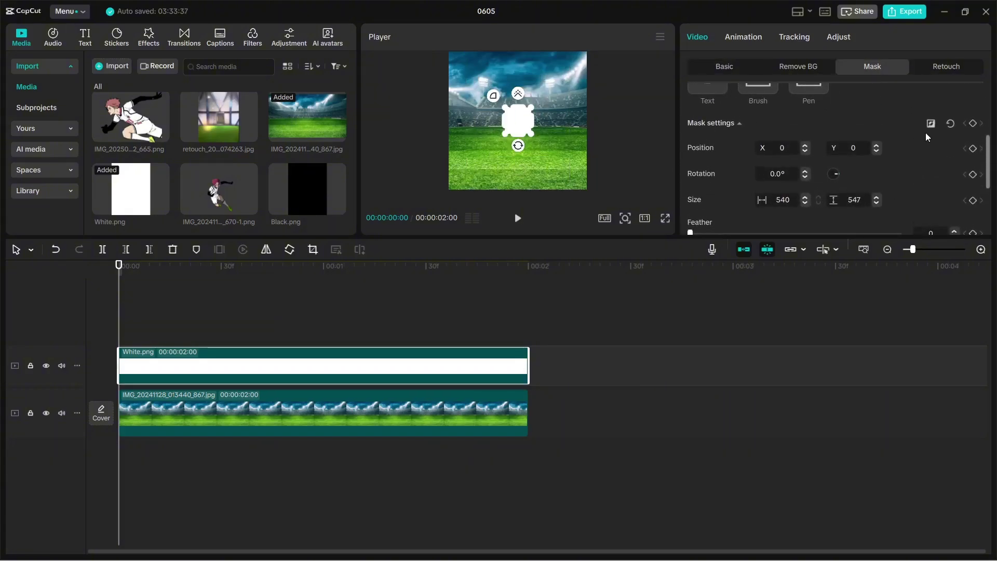
{"action": "scroll", "coordinate": [719, 192], "scroll_direction": "down", "scroll_amount": 2}
Set the rectangle mask's width to 1020 and increase its height so White.png forms a thin frame.
{"action": "left_click", "coordinate": [785, 154]}
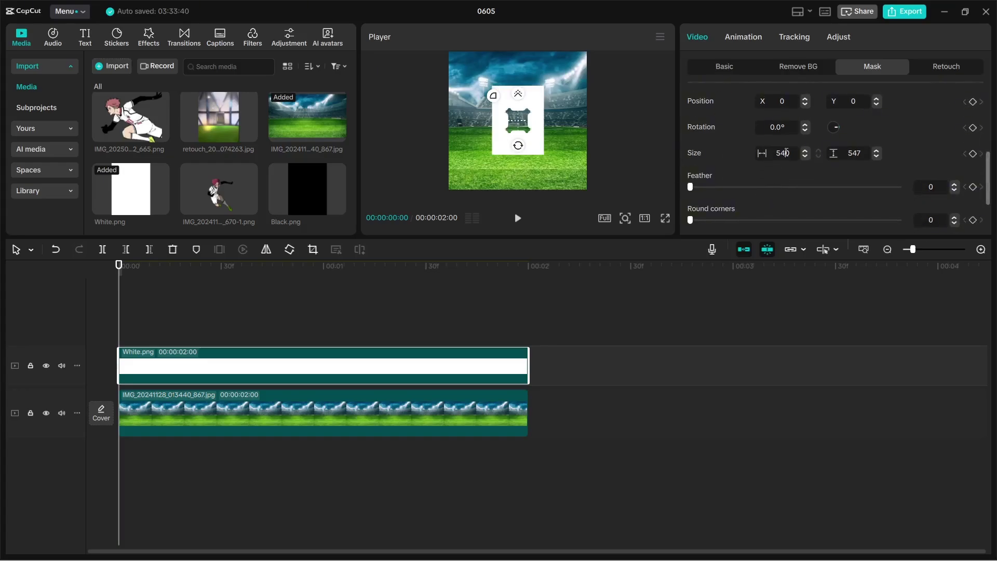
{"action": "key", "text": "BackSpace"}
{"action": "key", "text": "BackSpace"}
{"action": "type", "text": "1"}
{"action": "key", "text": "BackSpace"}
{"action": "key", "text": "BackSpace"}
{"action": "type", "text": "20"}
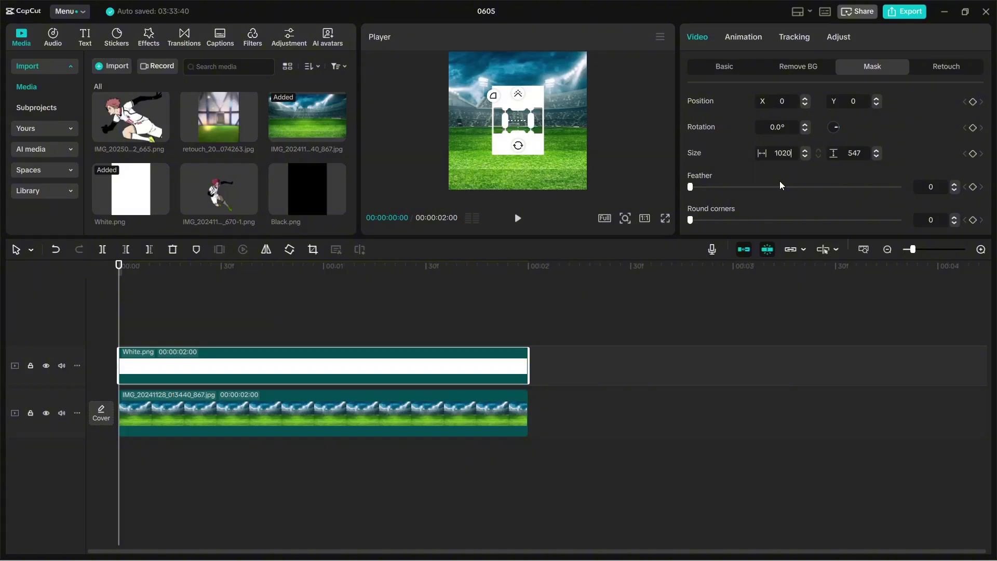
{"action": "key", "text": "Return"}
{"action": "left_click_drag", "start_coordinate": [857, 156], "coordinate": [847, 157]}
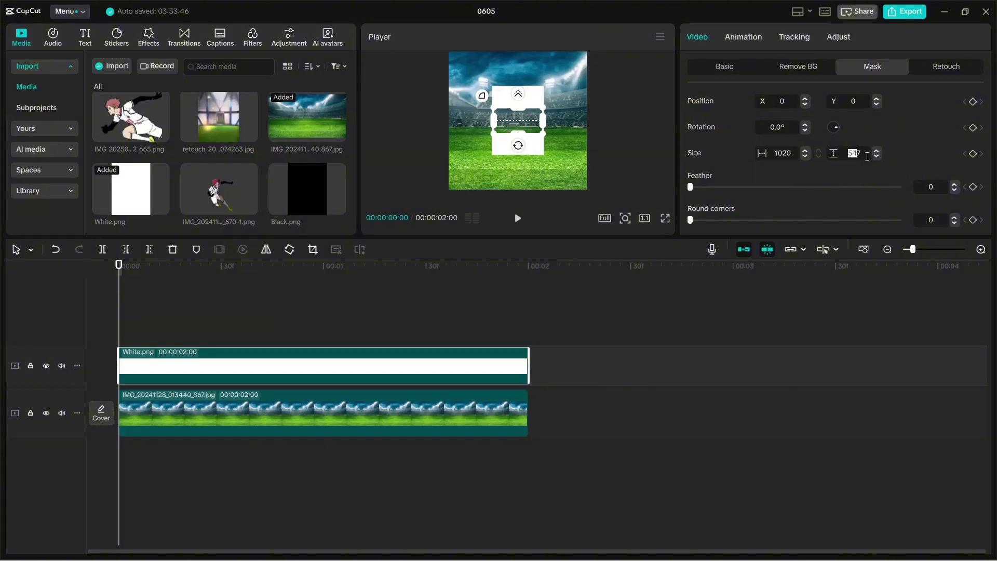
{"action": "key", "text": "BackSpace"}
{"action": "key", "text": "Return"}
{"action": "left_click", "coordinate": [487, 341]}
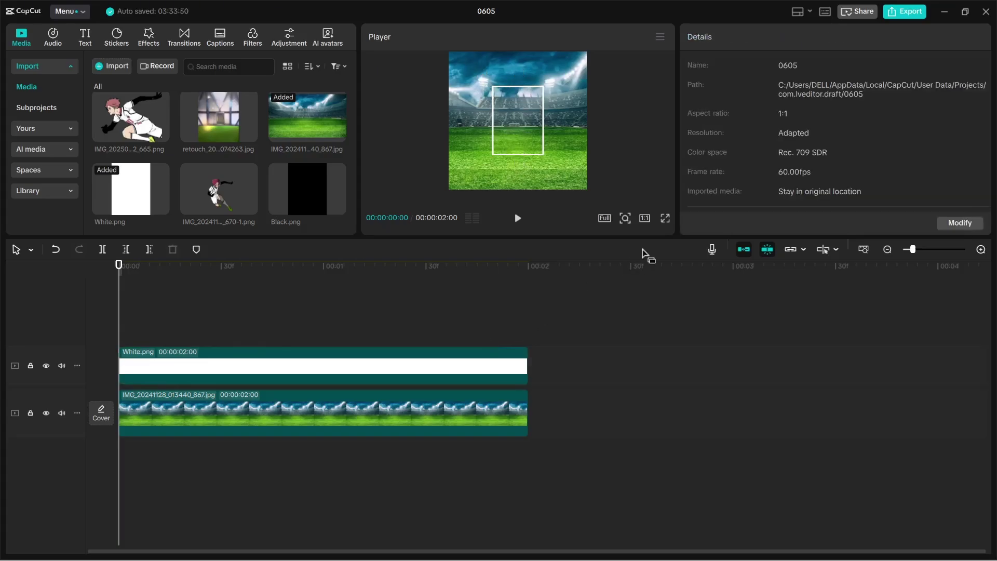
Preview the white frame over the stadium background in full screen.
{"action": "left_click", "coordinate": [666, 218]}
{"action": "key", "text": "space"}
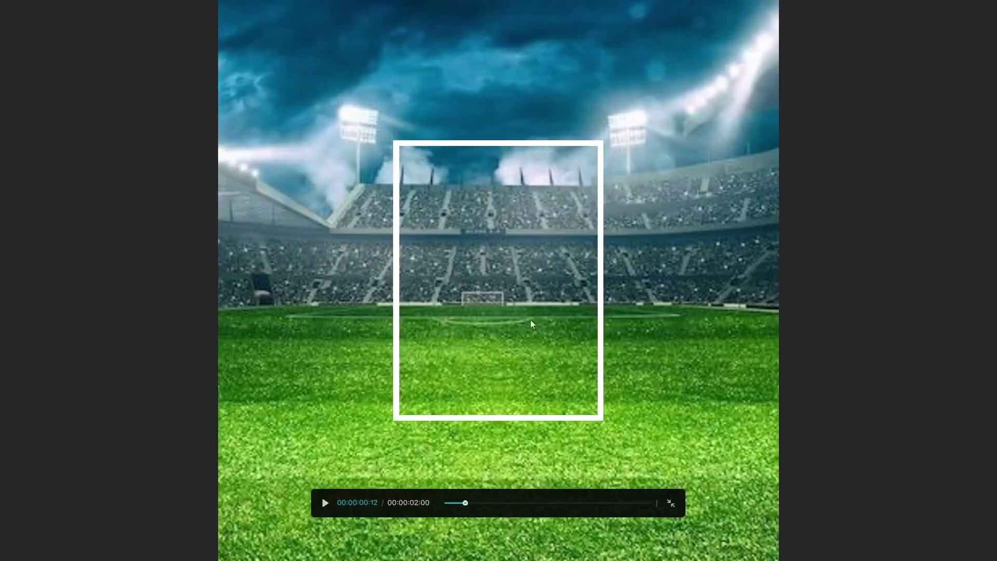
{"action": "left_click", "coordinate": [670, 502]}
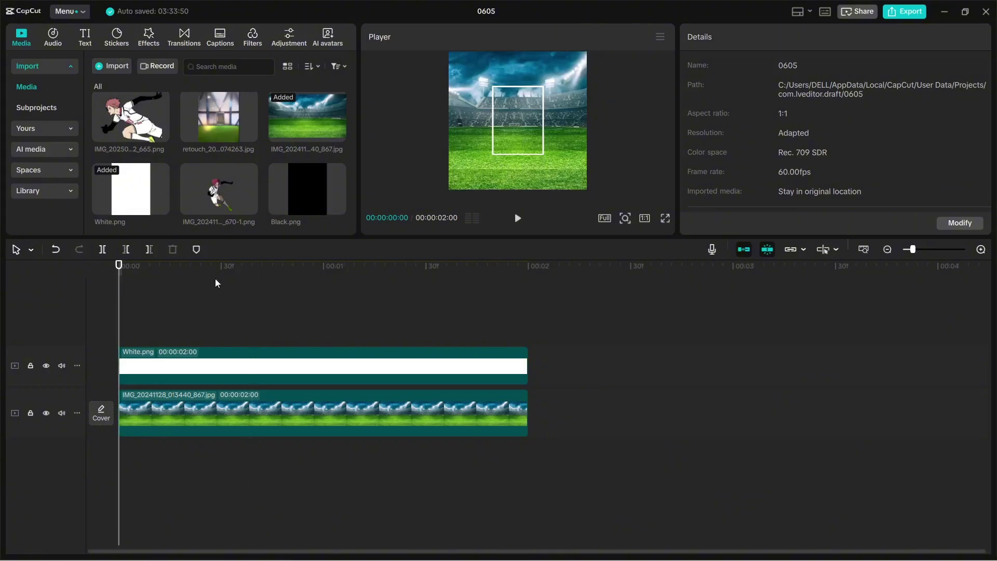
Add the retouch image on a track above White.png and trim it to 2 seconds.
{"action": "mouse_move", "coordinate": [227, 111]}
{"action": "left_mouse_down"}
{"action": "mouse_move", "coordinate": [196, 301]}
{"action": "mouse_move", "coordinate": [107, 325]}
{"action": "left_mouse_up"}
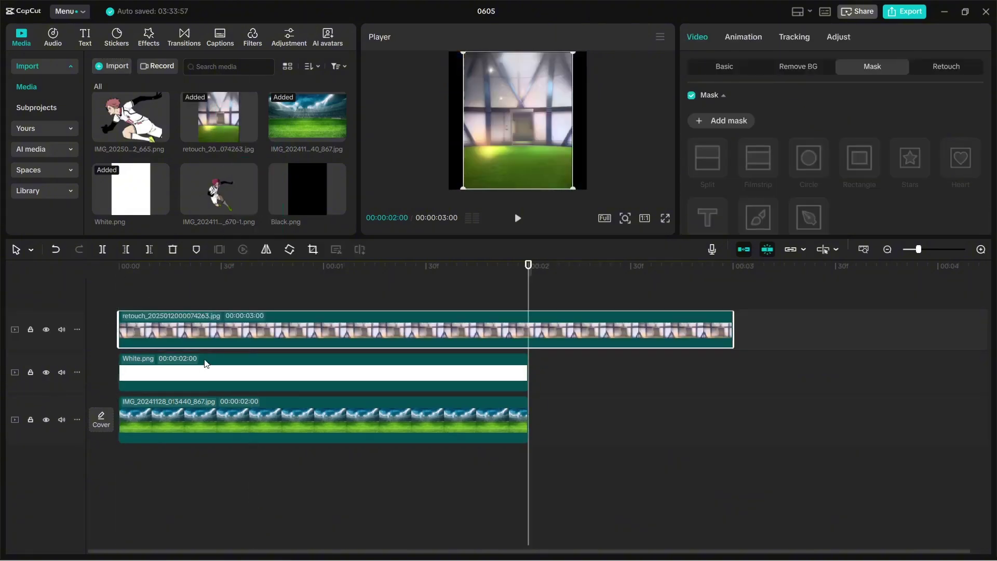
{"action": "key", "text": "w"}
{"action": "key", "text": "Up"}
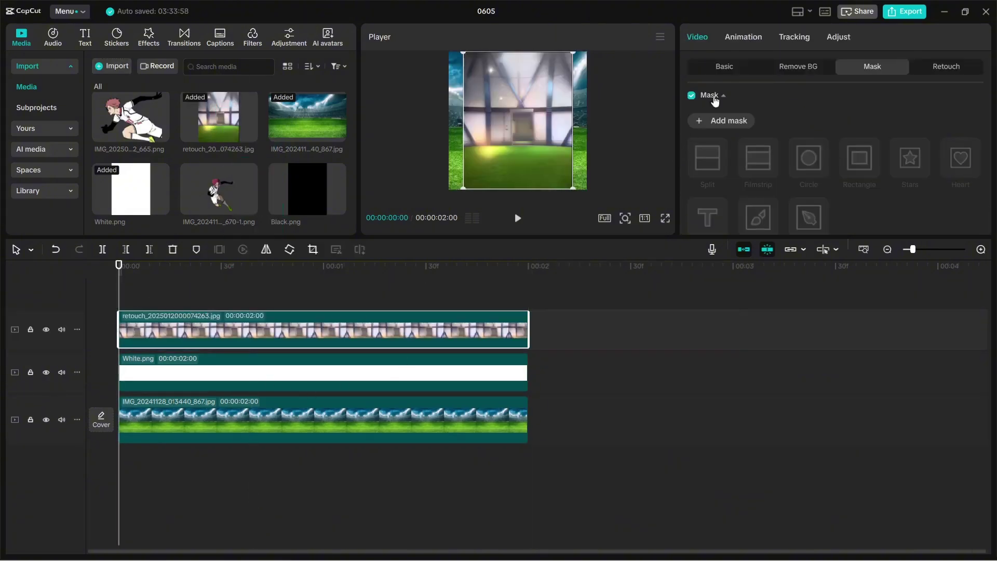
Crop the retouch image to a 3:4 ratio.
{"action": "left_click", "coordinate": [312, 250]}
{"action": "left_click", "coordinate": [499, 475]}
{"action": "left_click", "coordinate": [497, 419]}
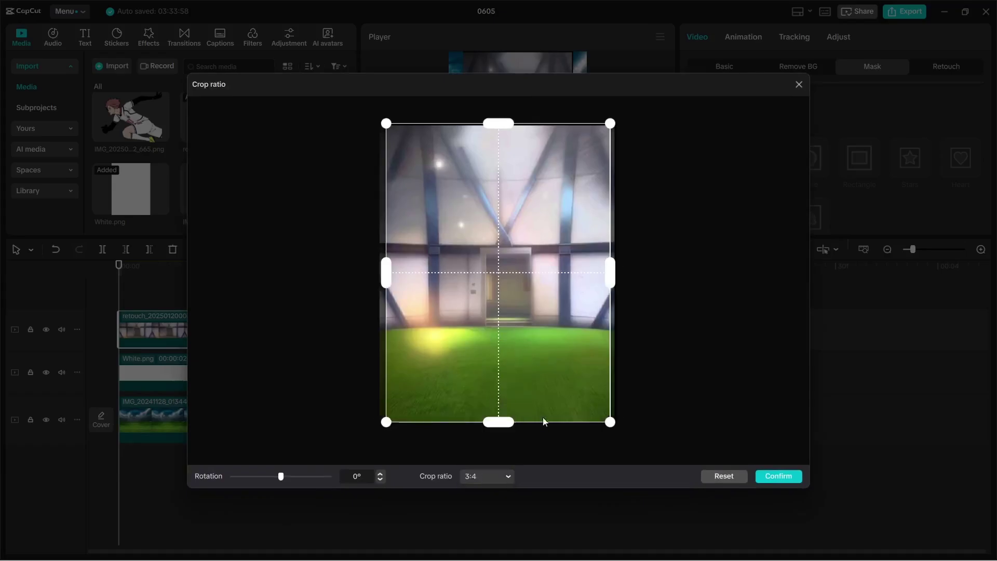
{"action": "left_click", "coordinate": [759, 476]}
Set the retouch image's scale to 50% to fit the white frame.
{"action": "left_click", "coordinate": [724, 66]}
{"action": "left_click_drag", "start_coordinate": [726, 135], "coordinate": [708, 142]}
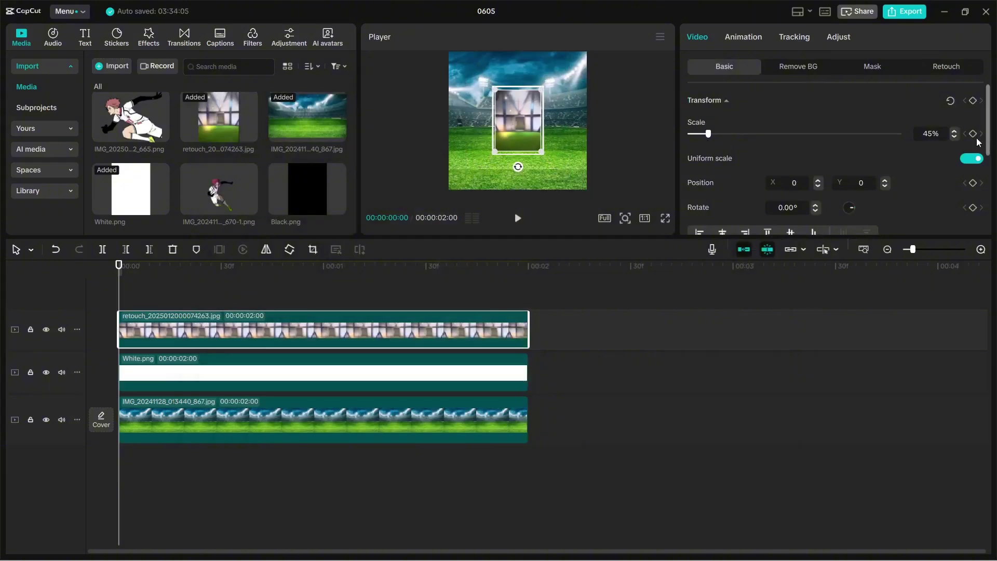
{"action": "left_click", "coordinate": [954, 131]}
{"action": "left_click", "coordinate": [954, 131]}
{"action": "left_click", "coordinate": [953, 131]}
{"action": "left_click", "coordinate": [954, 131]}
{"action": "left_click", "coordinate": [953, 131]}
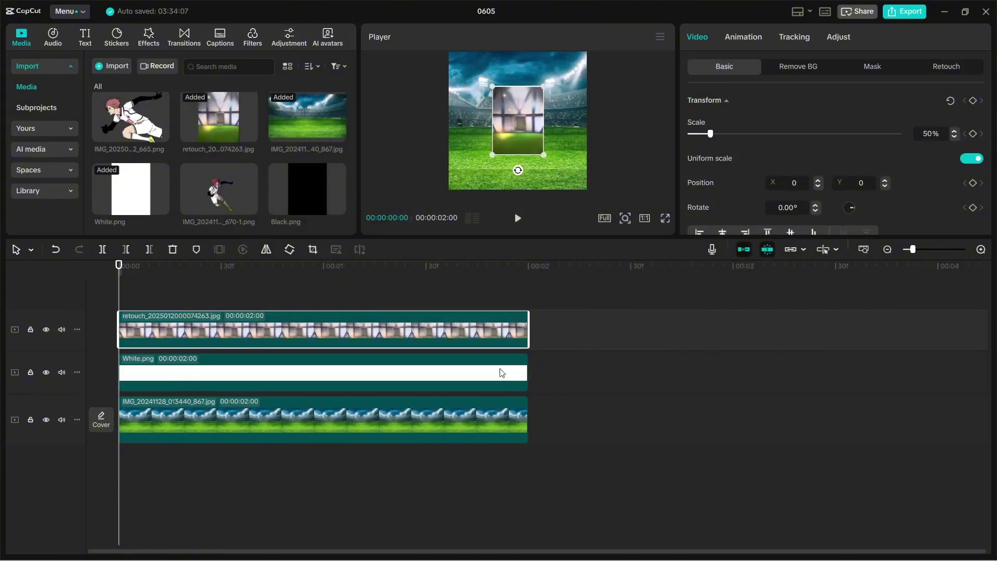
Move the White.png clip above the retouch clip and check the framed image in full screen.
{"action": "left_click_drag", "start_coordinate": [502, 373], "coordinate": [502, 327]}
{"action": "left_click", "coordinate": [665, 218]}
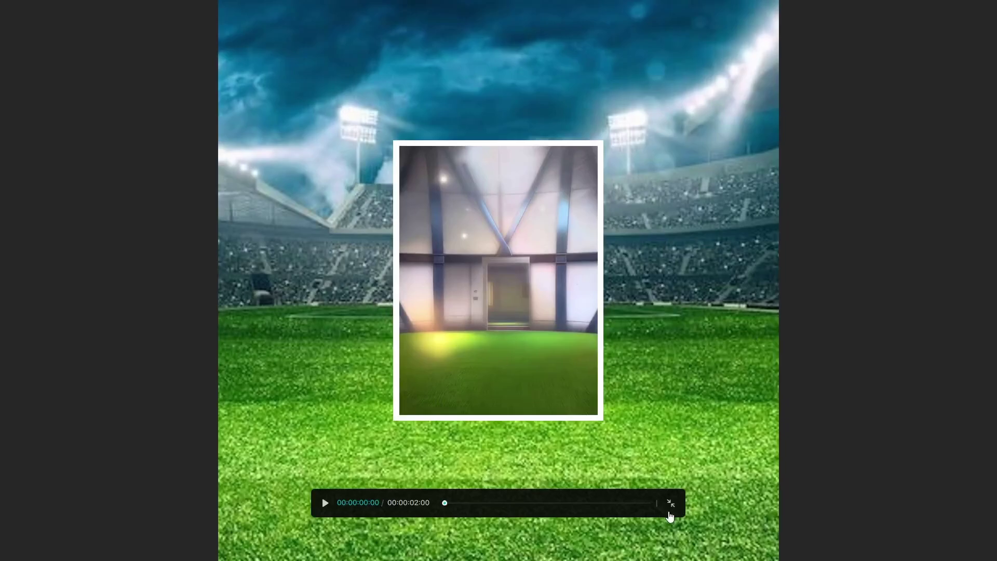
{"action": "left_click", "coordinate": [671, 502]}
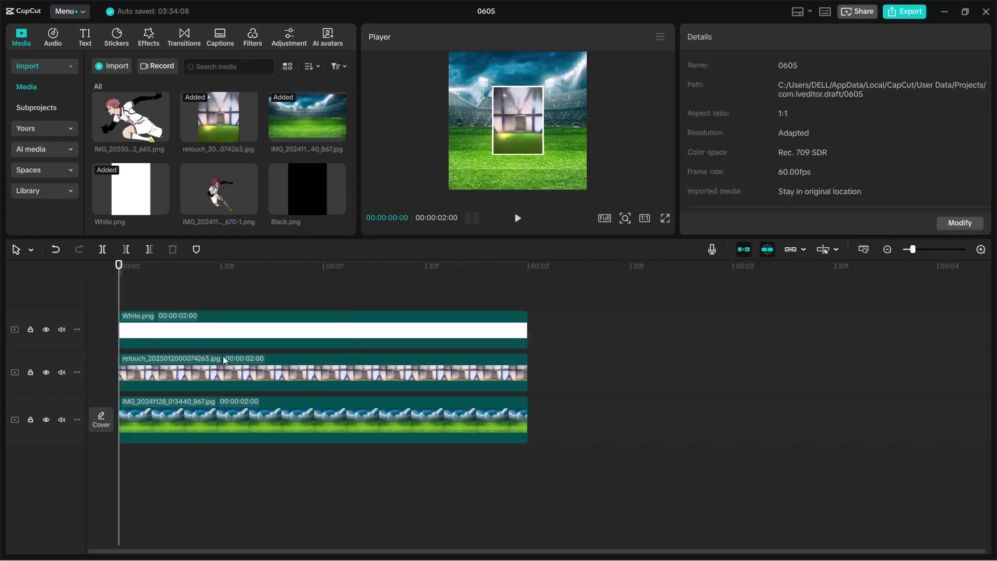
Add clouds_png_1.png on a new top track and trim it to 2 seconds.
{"action": "scroll", "coordinate": [172, 162], "scroll_direction": "up", "scroll_amount": 3}
{"action": "left_click_drag", "start_coordinate": [139, 133], "coordinate": [125, 293]}
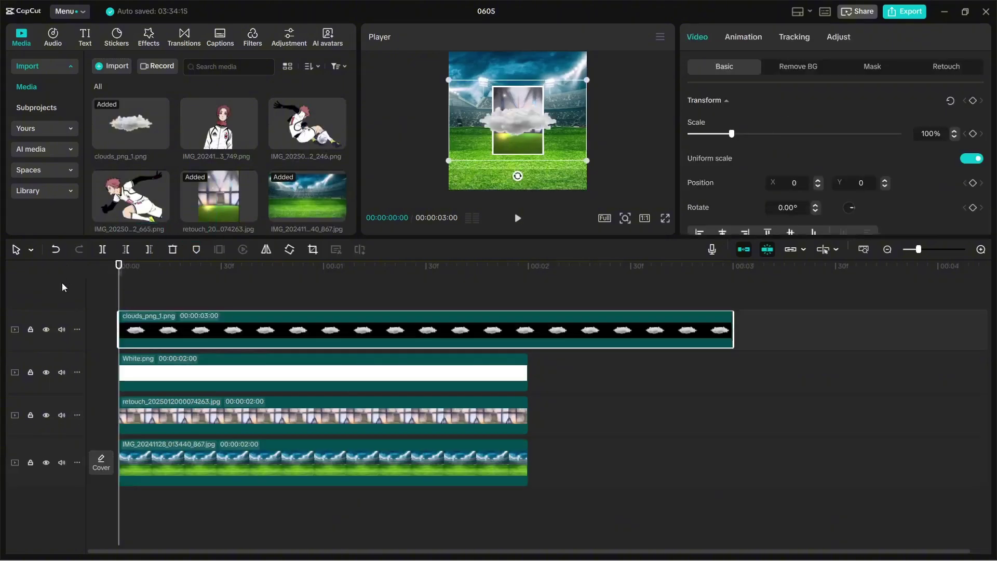
{"action": "key", "text": "Down"}
{"action": "key", "text": "w"}
{"action": "left_click", "coordinate": [653, 409]}
{"action": "key", "text": "Up"}
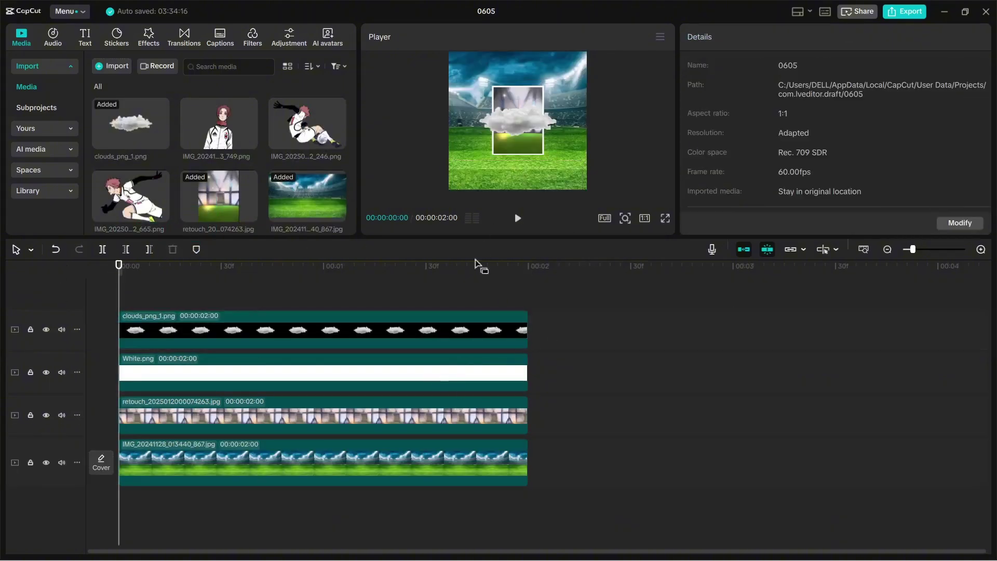
Move the cloud down over the lower edge of the white frame and check it in full screen.
{"action": "left_click", "coordinate": [511, 328]}
{"action": "left_click_drag", "start_coordinate": [531, 125], "coordinate": [542, 166]}
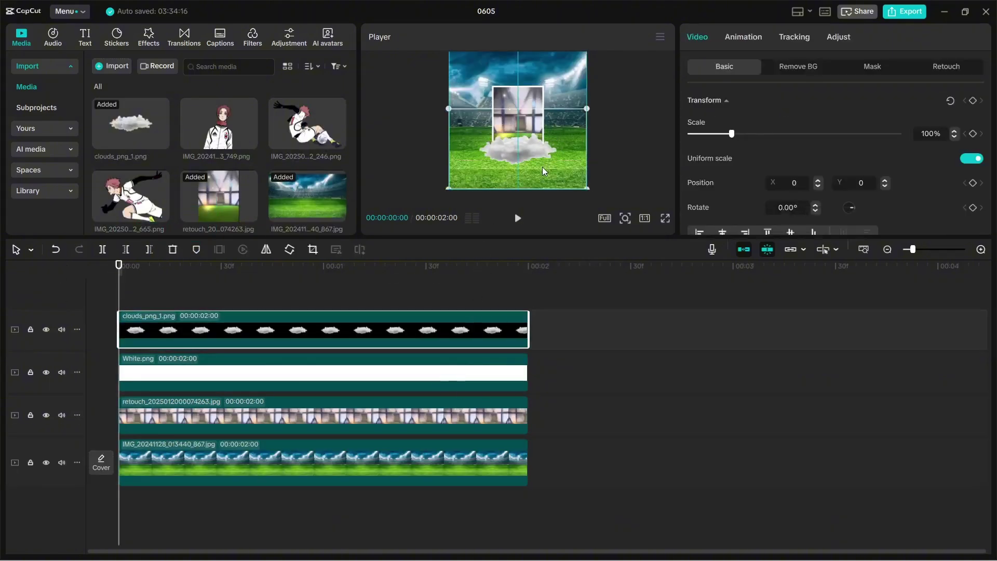
{"action": "left_click", "coordinate": [884, 186]}
{"action": "left_click", "coordinate": [884, 186]}
{"action": "left_click", "coordinate": [884, 185]}
{"action": "left_click", "coordinate": [658, 249]}
{"action": "left_click", "coordinate": [665, 219]}
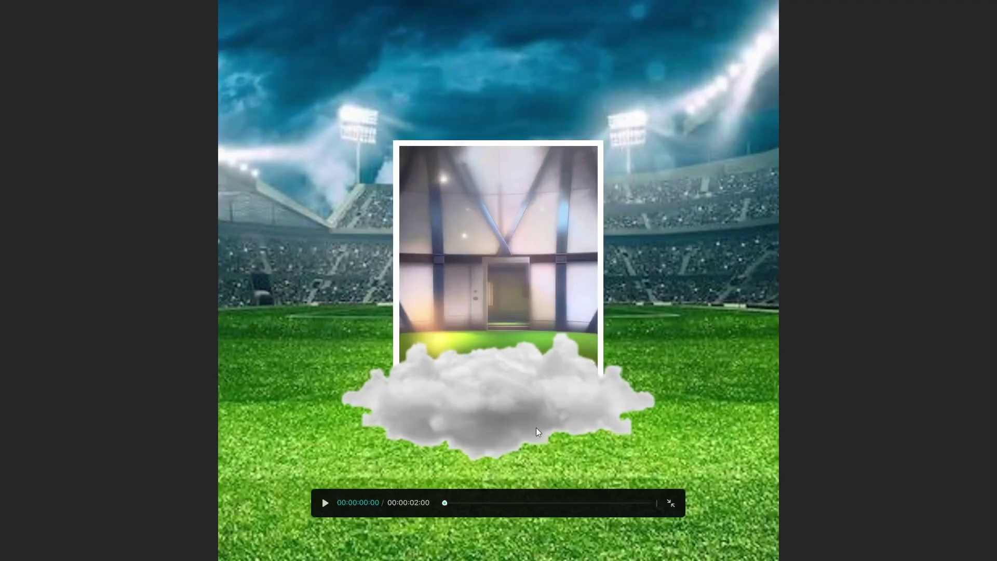
{"action": "left_click", "coordinate": [669, 502]}
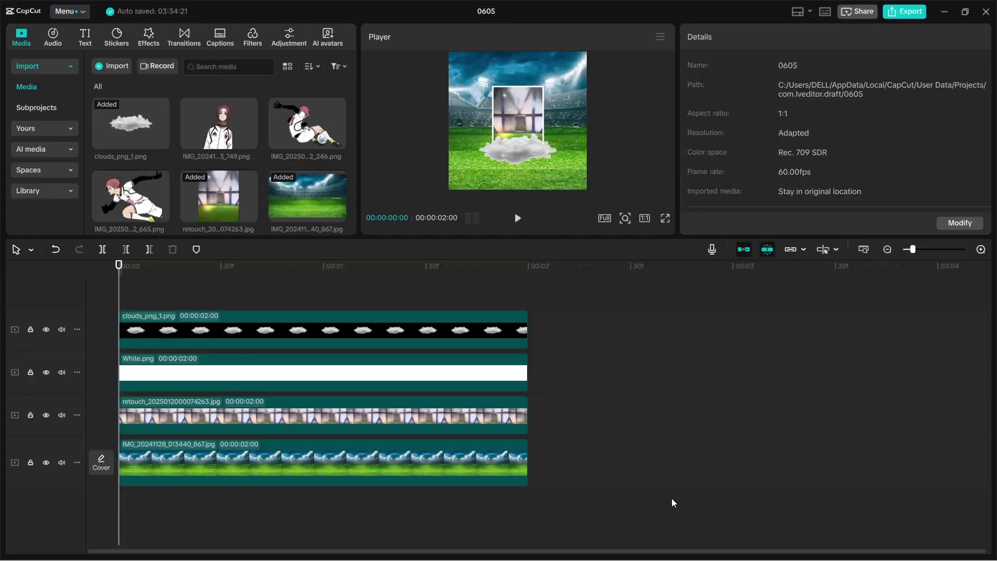
Add character image IMG_20241127_194023_749.png trimmed to 2 seconds, on a track between the cloud and White.png.
{"action": "scroll", "coordinate": [161, 137], "scroll_direction": "down", "scroll_amount": 2}
{"action": "scroll", "coordinate": [181, 135], "scroll_direction": "up", "scroll_amount": 2}
{"action": "left_click_drag", "start_coordinate": [215, 132], "coordinate": [63, 277]}
{"action": "key", "text": "Down"}
{"action": "key", "text": "w"}
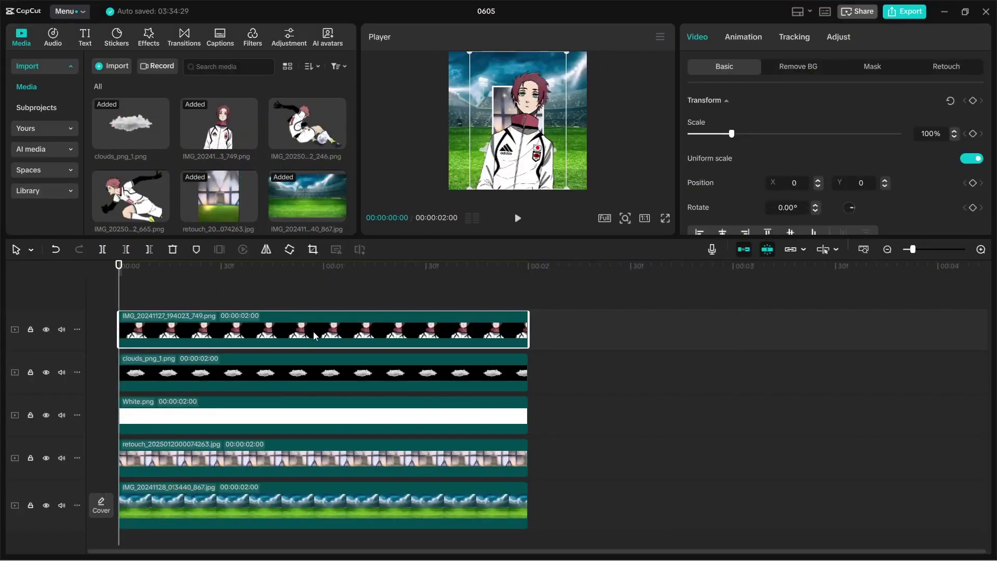
{"action": "left_click_drag", "start_coordinate": [313, 332], "coordinate": [291, 400]}
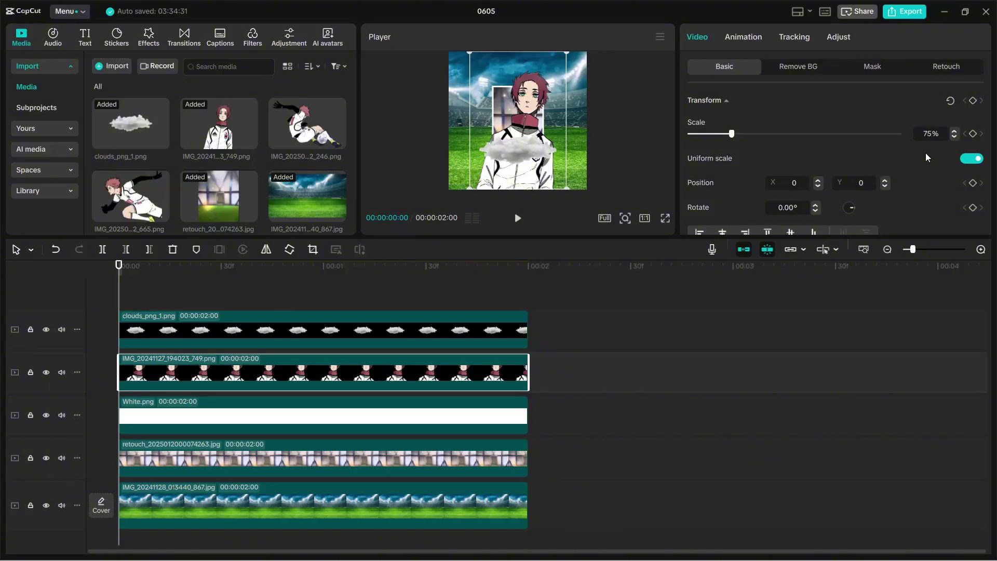
Set the character image's scale to 75% and its rotation to -7°.
{"action": "left_click", "coordinate": [787, 207]}
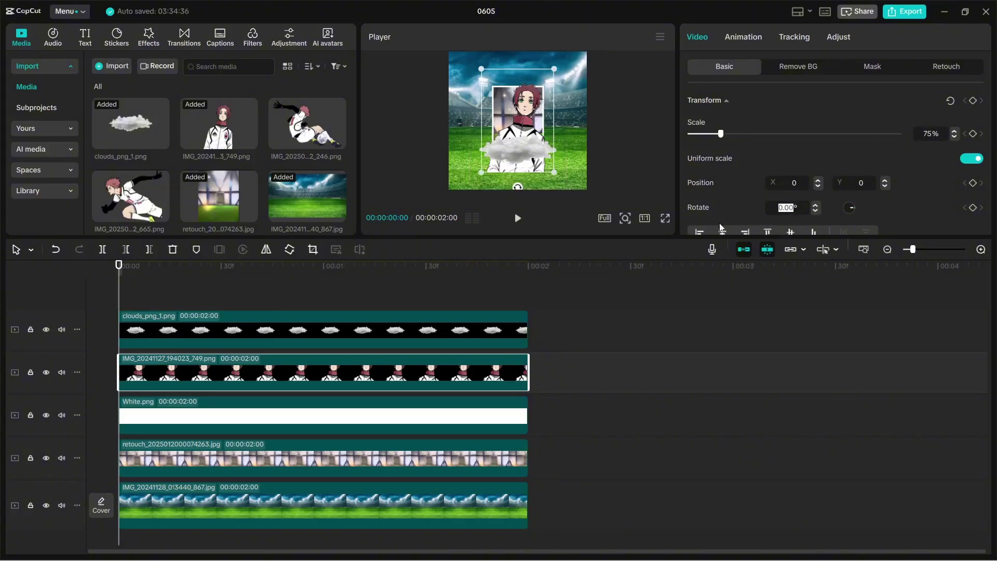
{"action": "type", "text": "77"}
{"action": "key", "text": "Return"}
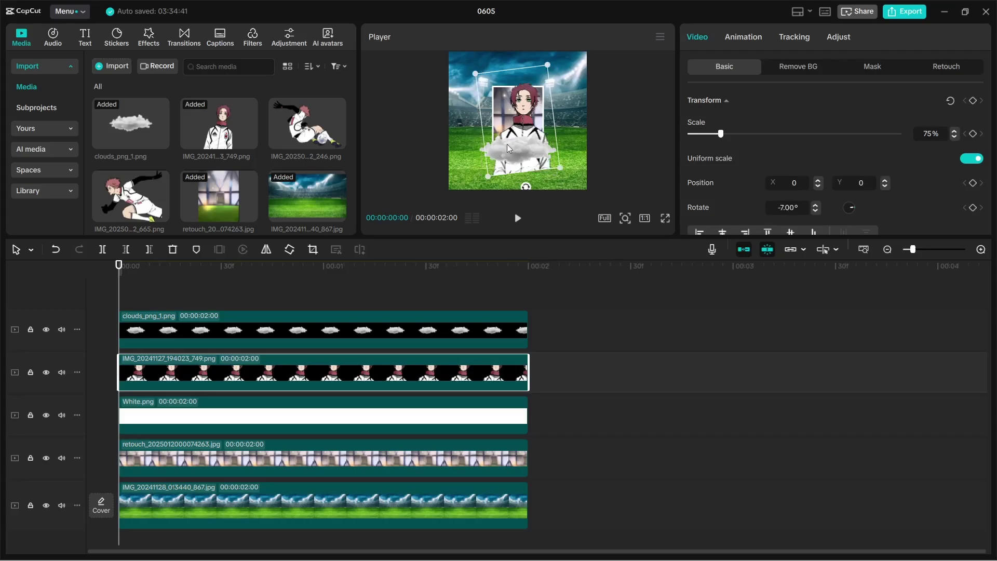
Position the character image inside the frame at X -135 and Y 270.
{"action": "left_click_drag", "start_coordinate": [521, 145], "coordinate": [519, 137]}
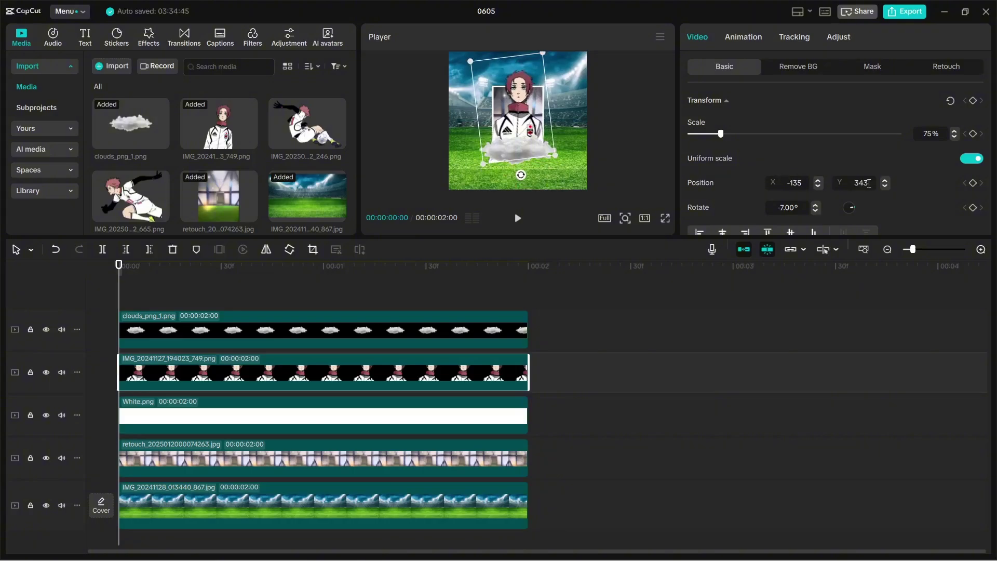
{"action": "type", "text": "36"}
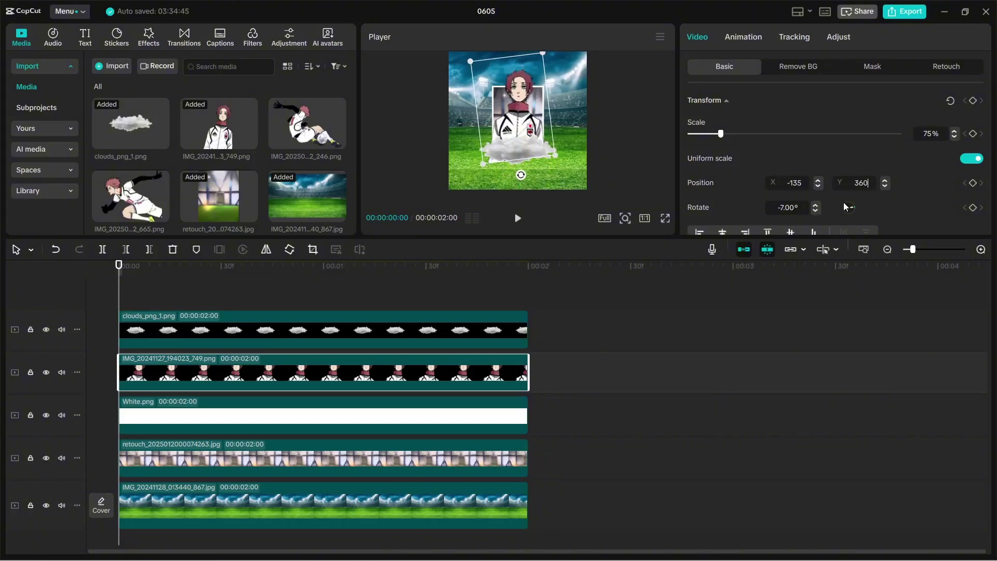
{"action": "type", "text": "0"}
{"action": "key", "text": "BackSpace"}
{"action": "key", "text": "BackSpace"}
{"action": "key", "text": "BackSpace"}
{"action": "type", "text": "280"}
{"action": "key", "text": "BackSpace"}
{"action": "key", "text": "BackSpace"}
{"action": "type", "text": "70"}
{"action": "key", "text": "Return"}
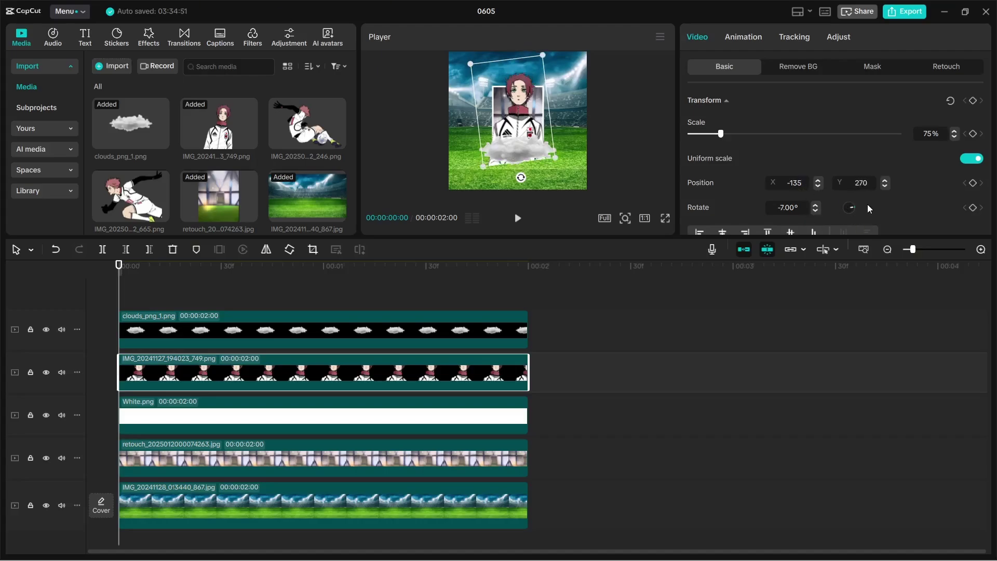
Add a Split mask to the character image.
{"action": "left_click", "coordinate": [868, 70]}
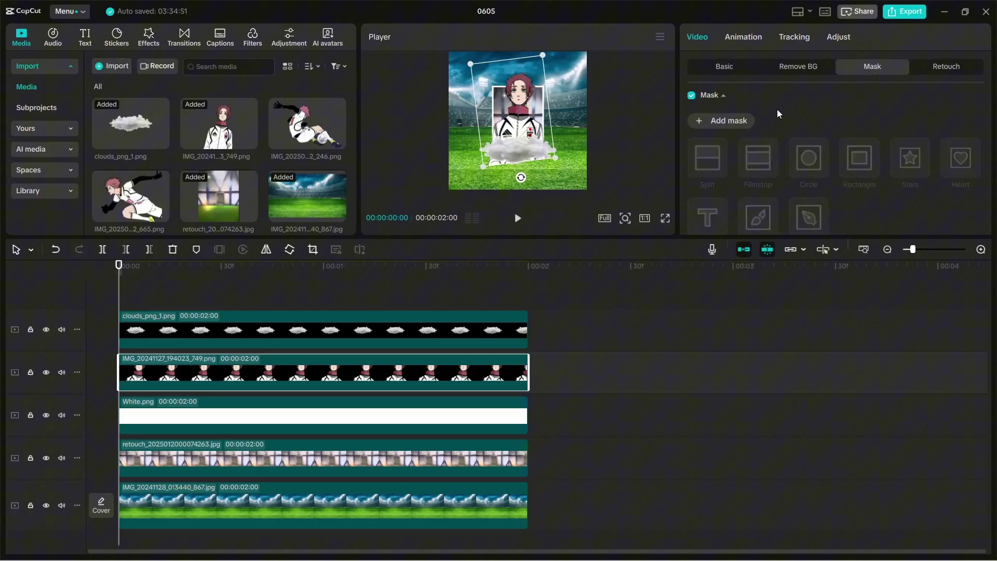
{"action": "left_click", "coordinate": [737, 123]}
{"action": "left_click", "coordinate": [701, 161]}
{"action": "scroll", "coordinate": [802, 168], "scroll_direction": "down", "scroll_amount": 3}
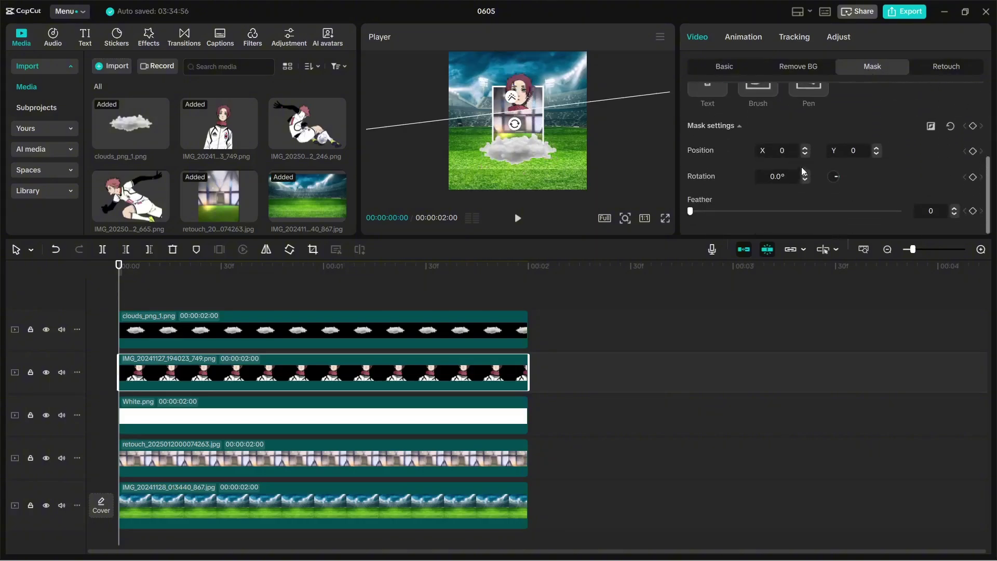
Set the split mask's rotation to 7° and lower its dividing line to behind the cloud.
{"action": "type", "text": "7"}
{"action": "key", "text": "Return"}
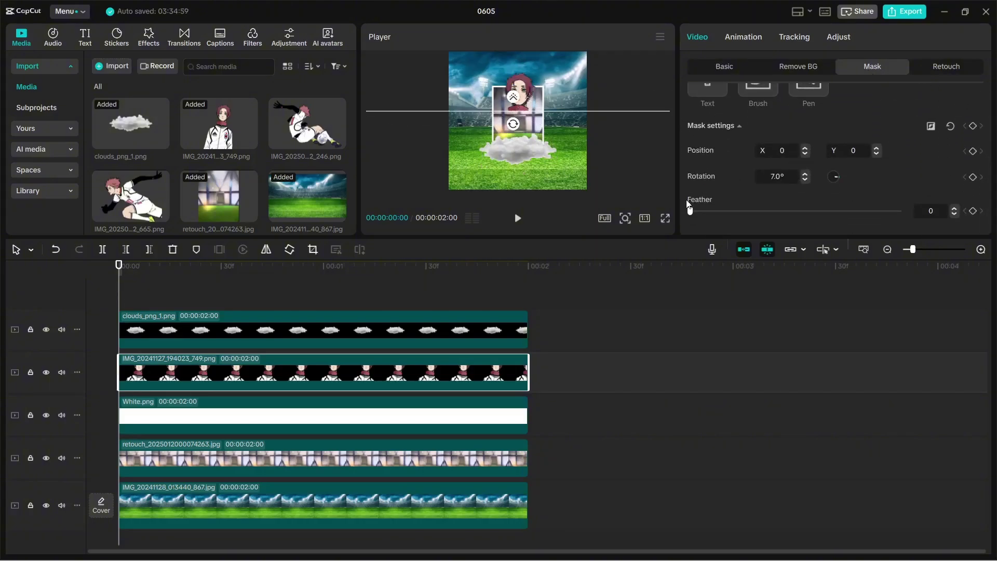
{"action": "left_click_drag", "start_coordinate": [528, 111], "coordinate": [527, 155]}
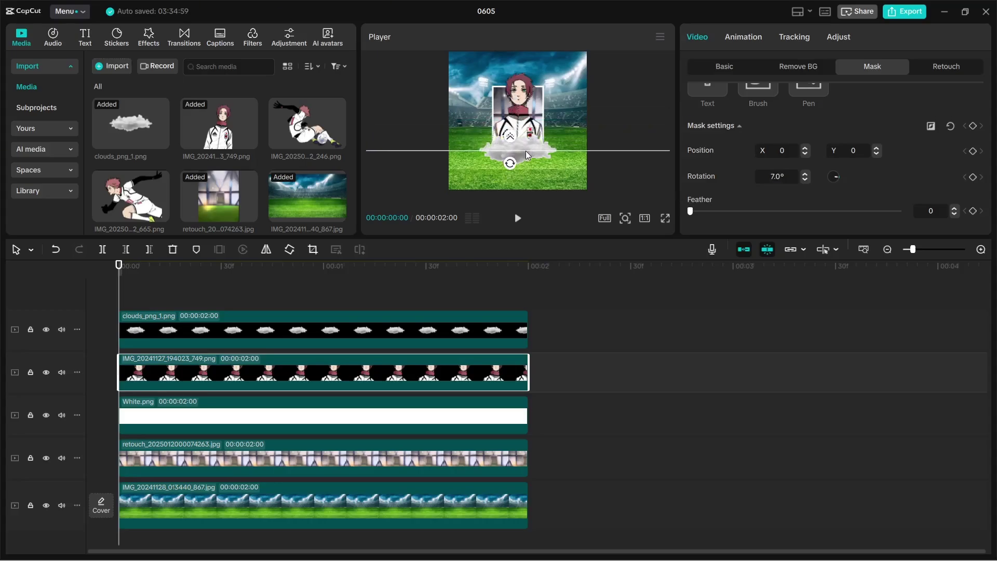
Set the split mask's horizontal position to 0 and check the composition in a full-screen preview.
{"action": "left_click", "coordinate": [788, 151]}
{"action": "type", "text": "00"}
{"action": "key", "text": "Return"}
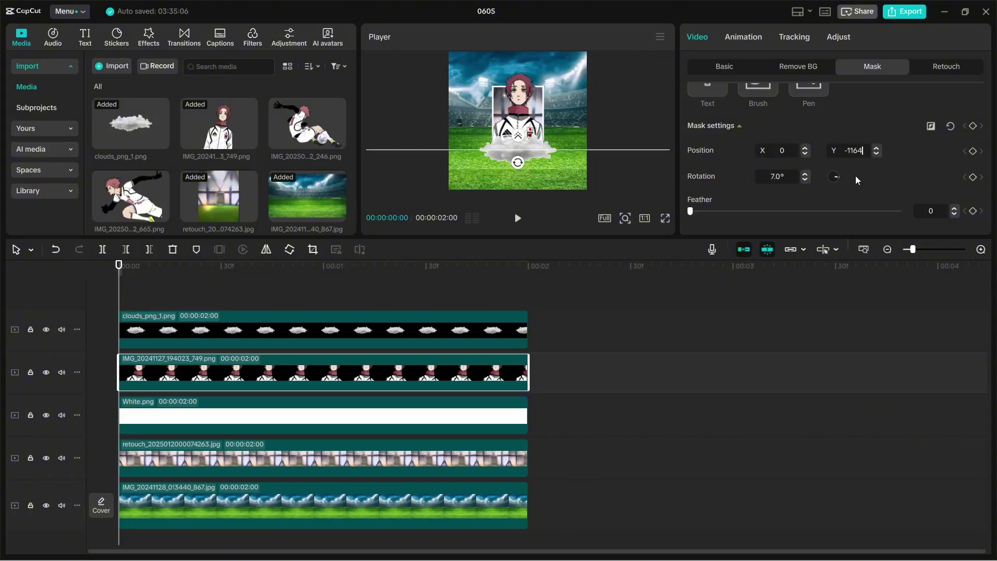
{"action": "left_click", "coordinate": [664, 219]}
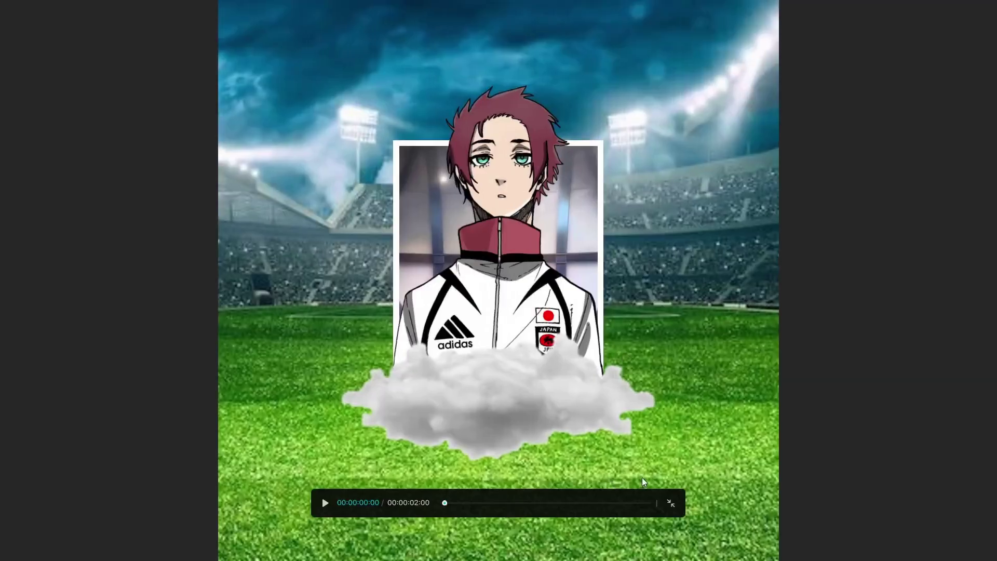
{"action": "left_click", "coordinate": [670, 503]}
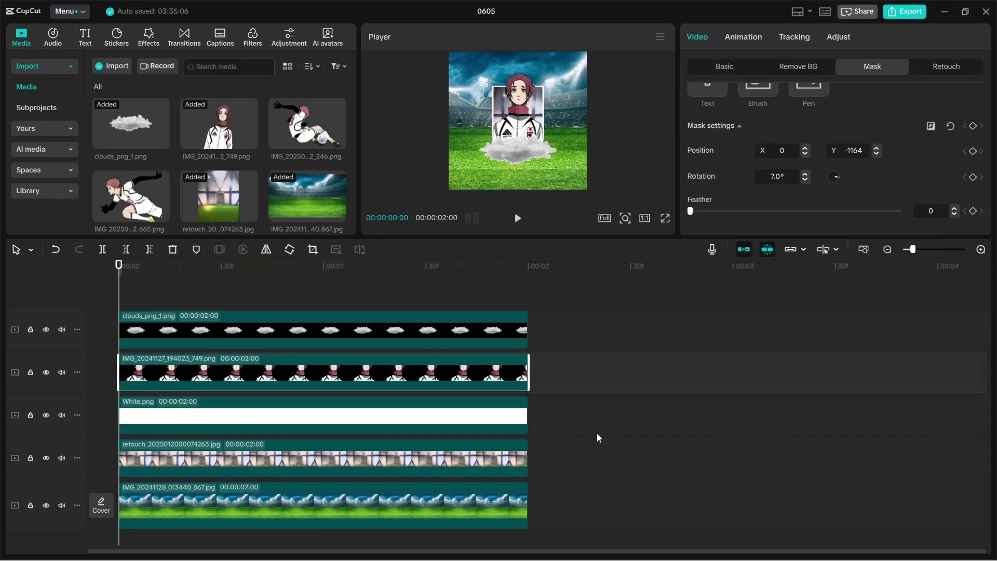
Combine the cloud, character, white frame and picture clips above the stadium background into one compound clip.
{"action": "left_click", "coordinate": [594, 460]}
{"action": "left_click_drag", "start_coordinate": [593, 460], "coordinate": [411, 309]}
{"action": "key", "text": "alt+g"}
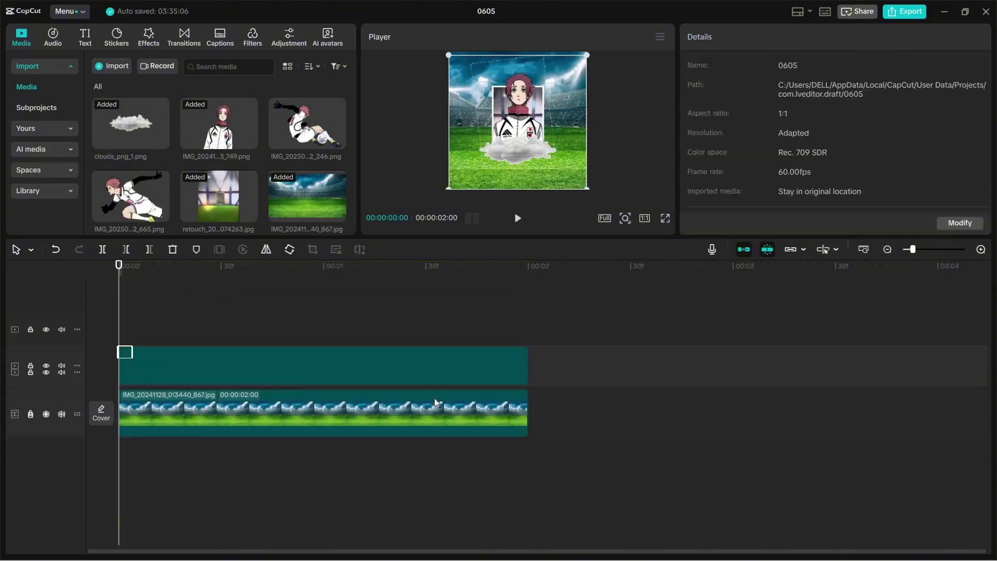
{"action": "left_click", "coordinate": [165, 339]}
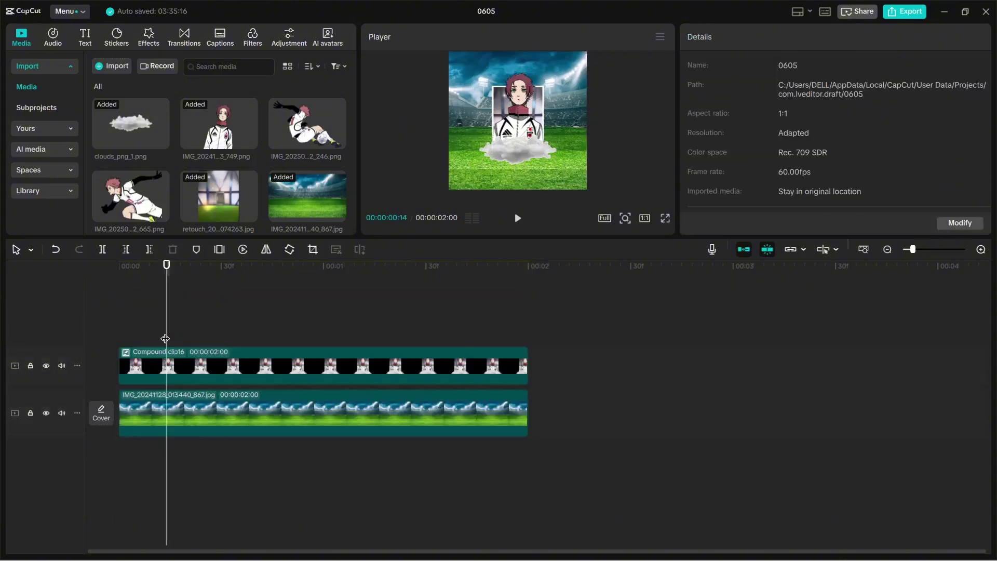
Duplicate the compound clip on a track above, align the copy with the timeline start and trim its beginning to 00:00:00:30.
{"action": "left_click", "coordinate": [155, 382]}
{"action": "left_click", "coordinate": [221, 333]}
{"action": "mouse_move", "coordinate": [225, 333]}
{"action": "left_mouse_down"}
{"action": "mouse_move", "coordinate": [253, 338]}
{"action": "mouse_move", "coordinate": [220, 345]}
{"action": "left_mouse_up"}
{"action": "left_click", "coordinate": [222, 371]}
{"action": "key", "text": "ctrl+c"}
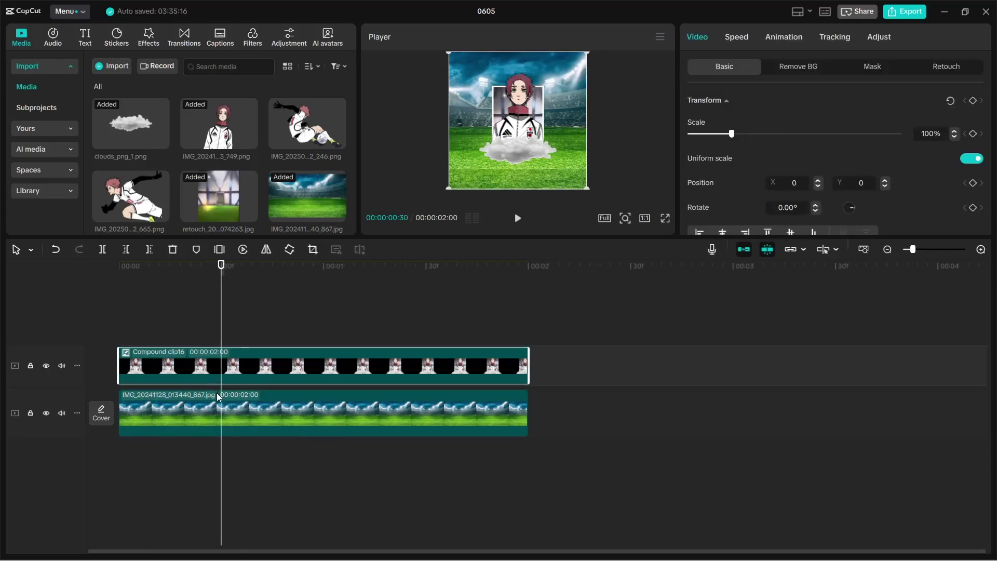
{"action": "key", "text": "ctrl+v"}
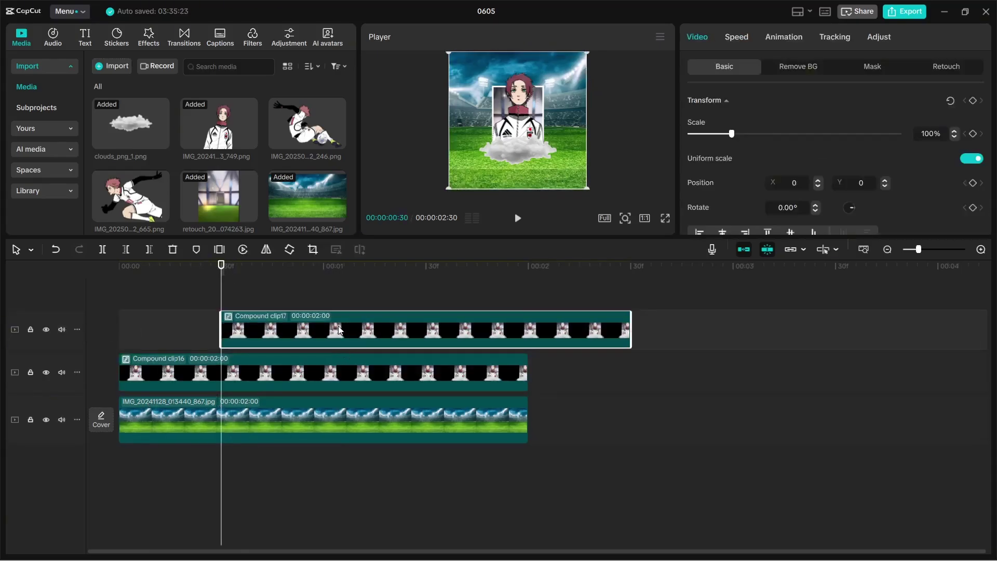
{"action": "left_click_drag", "start_coordinate": [249, 331], "coordinate": [124, 325]}
{"action": "key", "text": "q"}
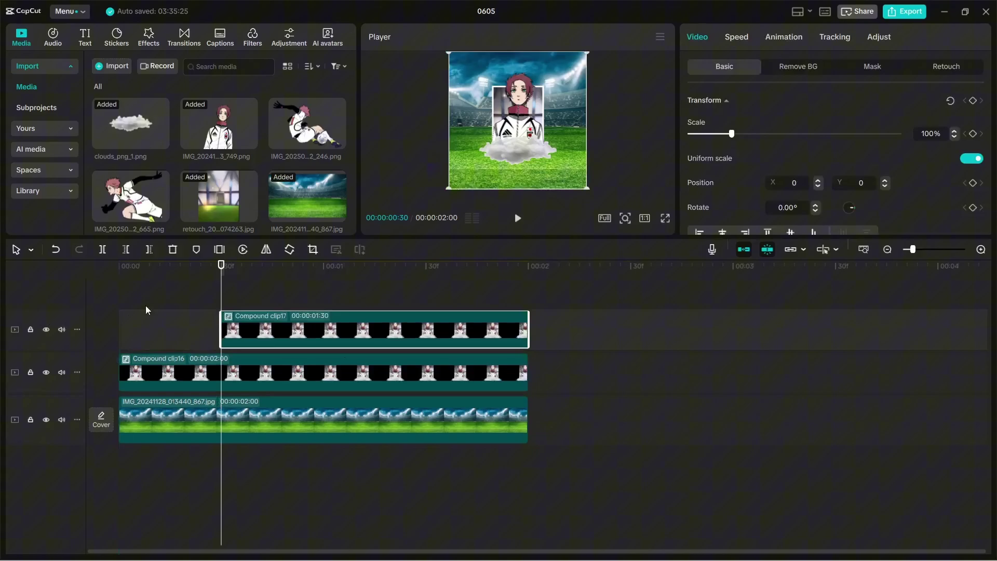
Break the duplicated compound clip back into its layers and trim their beginnings to 00:00:00:30.
{"action": "right_click", "coordinate": [323, 339]}
{"action": "left_click", "coordinate": [380, 273]}
{"action": "scroll", "coordinate": [258, 358], "scroll_direction": "down", "scroll_amount": 2}
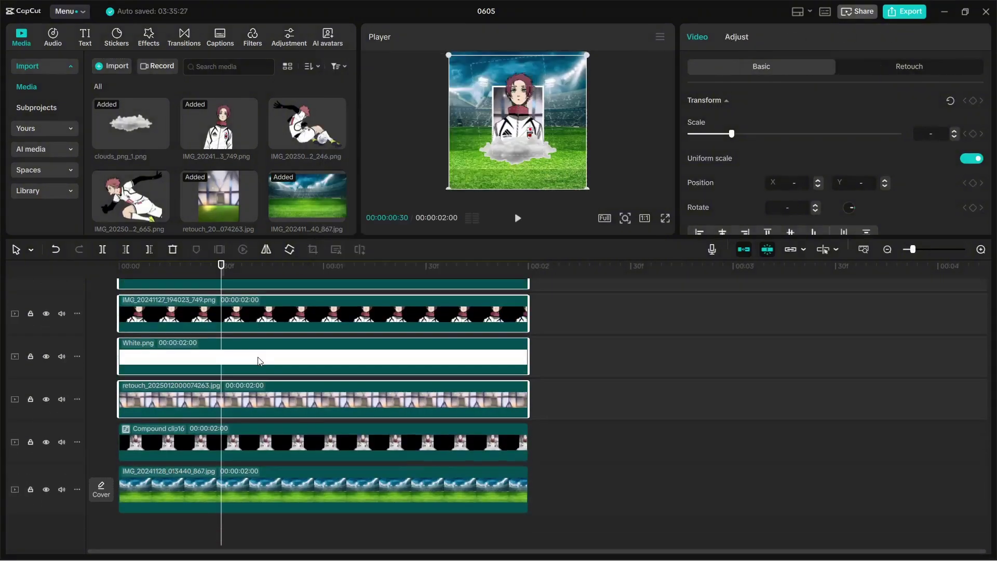
{"action": "key", "text": "q"}
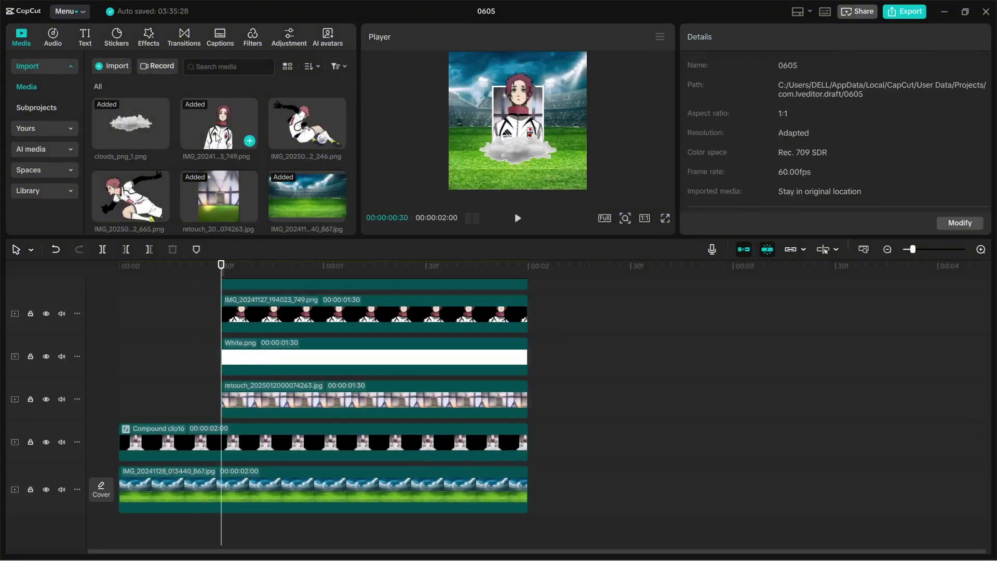
Replace the character image in the ungrouped layers with the running player image IMG_20250408_183432_665.png and select it.
{"action": "left_click_drag", "start_coordinate": [156, 210], "coordinate": [353, 358]}
{"action": "left_click", "coordinate": [522, 420]}
{"action": "left_click", "coordinate": [387, 314]}
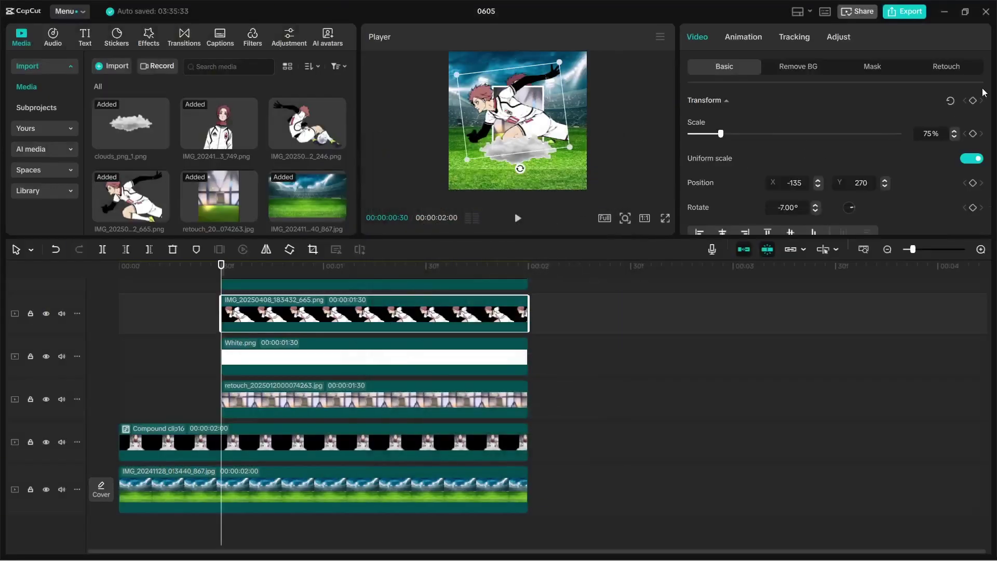
Reset the running player's transform and set its rotation to 18° and its scale to 70%.
{"action": "left_click", "coordinate": [950, 100]}
{"action": "left_click", "coordinate": [787, 208]}
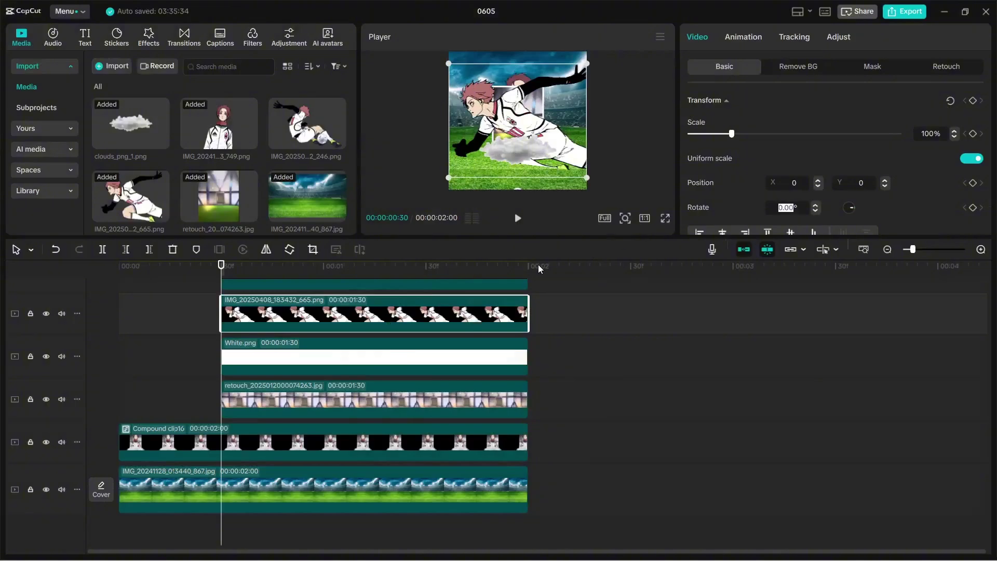
{"action": "type", "text": "18"}
{"action": "key", "text": "Return"}
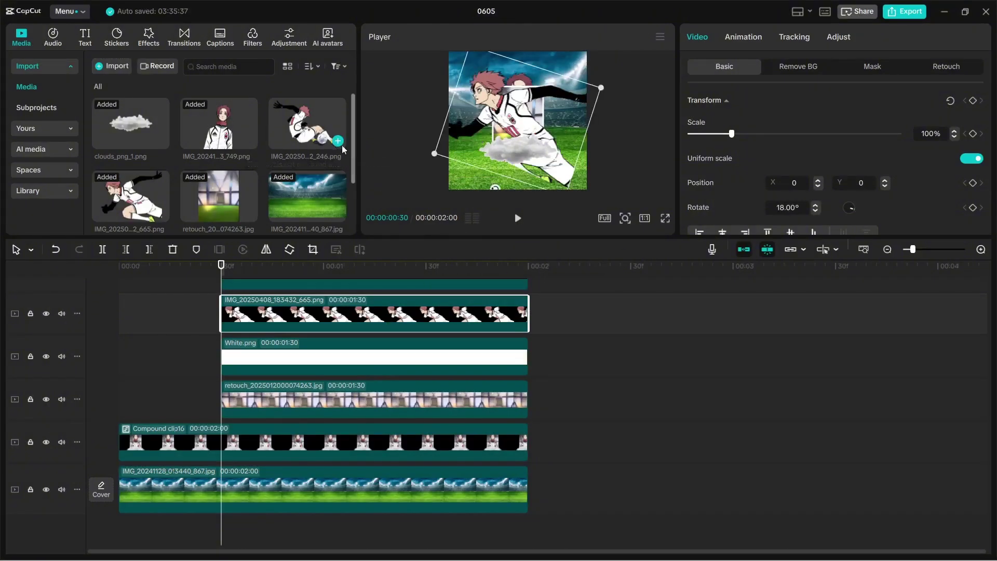
{"action": "left_click", "coordinate": [937, 135]}
{"action": "type", "text": "70"}
{"action": "key", "text": "Return"}
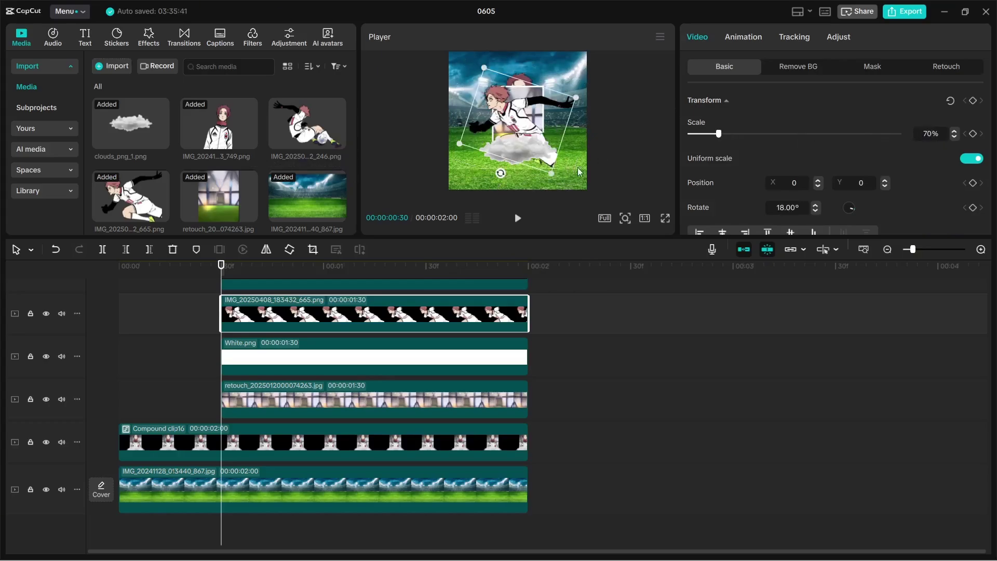
Set the rotation of the running player's Split mask to -18° to level its dividing line.
{"action": "left_click", "coordinate": [857, 72]}
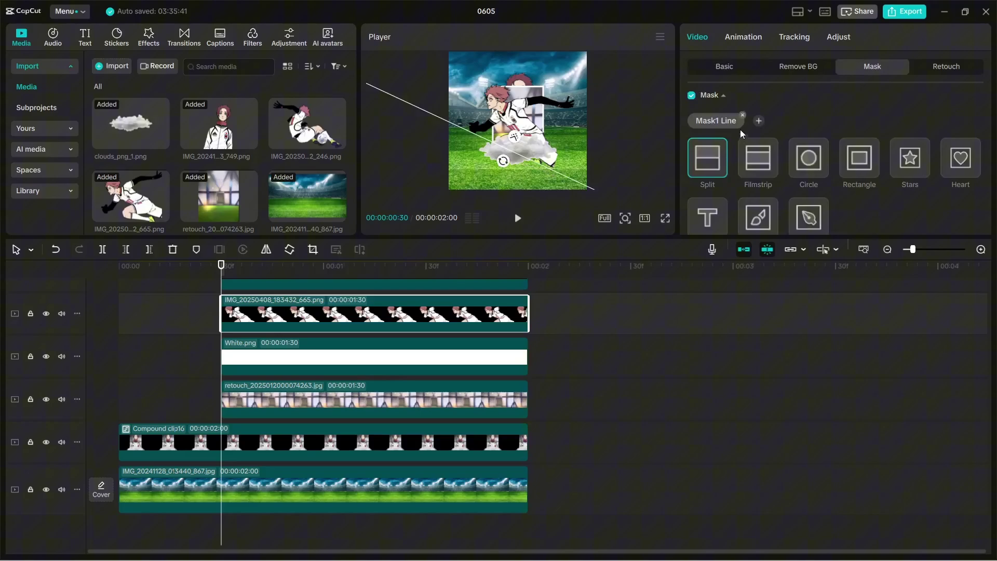
{"action": "left_click", "coordinate": [705, 158]}
{"action": "scroll", "coordinate": [803, 178], "scroll_direction": "down", "scroll_amount": 2}
{"action": "left_click", "coordinate": [777, 177]}
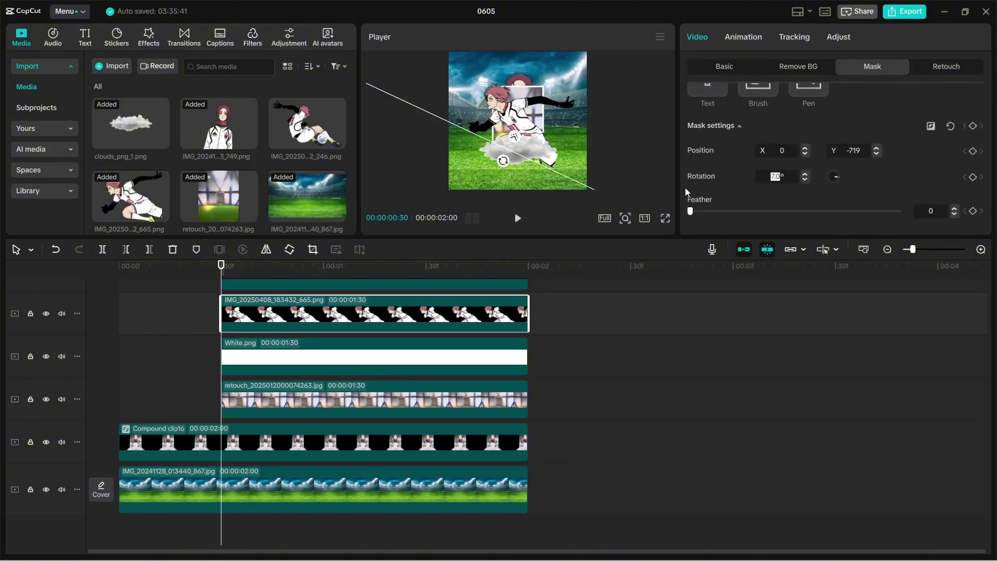
{"action": "type", "text": "-18"}
{"action": "key", "text": "Return"}
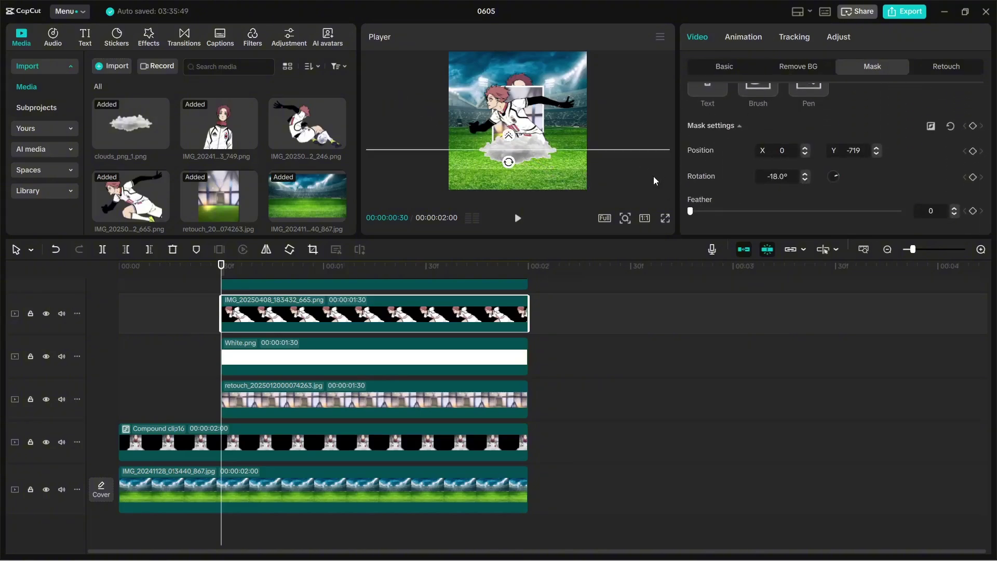
Increase the running player's scale to 75% and check the composition in a full-screen preview.
{"action": "left_click", "coordinate": [737, 69]}
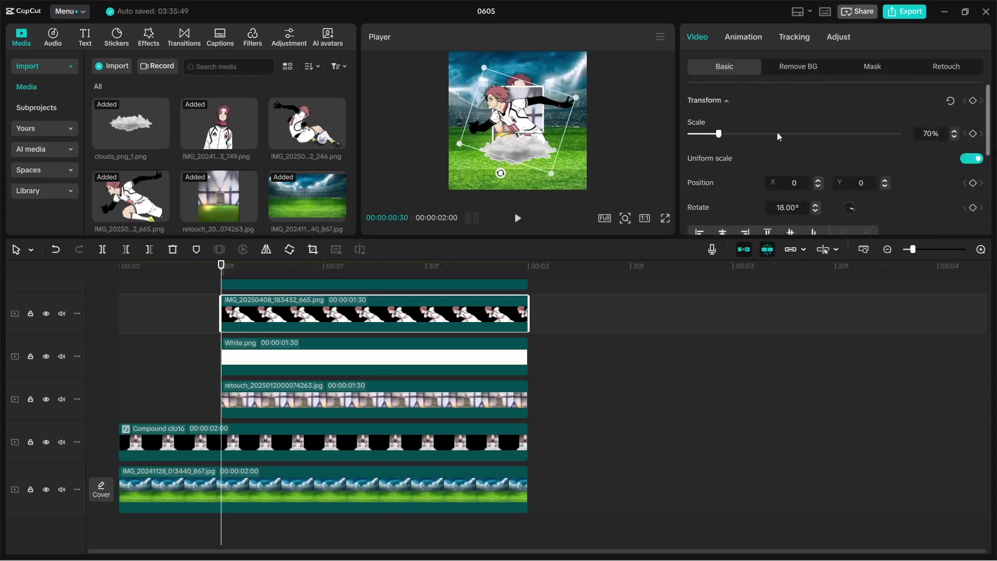
{"action": "left_click", "coordinate": [953, 131]}
{"action": "left_click", "coordinate": [954, 131]}
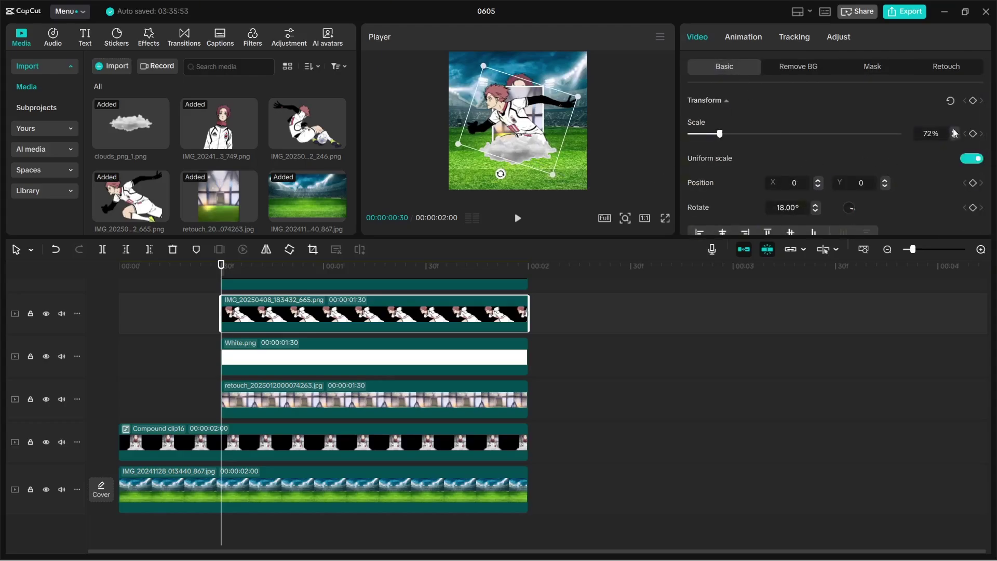
{"action": "left_click", "coordinate": [954, 130]}
{"action": "left_click", "coordinate": [953, 131]}
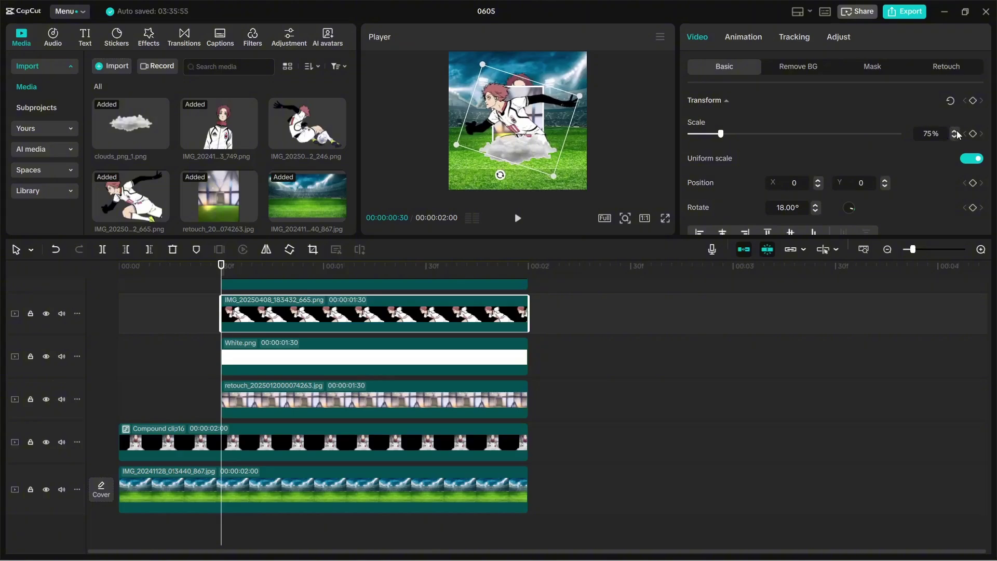
{"action": "left_click", "coordinate": [954, 130]}
{"action": "left_click", "coordinate": [664, 218]}
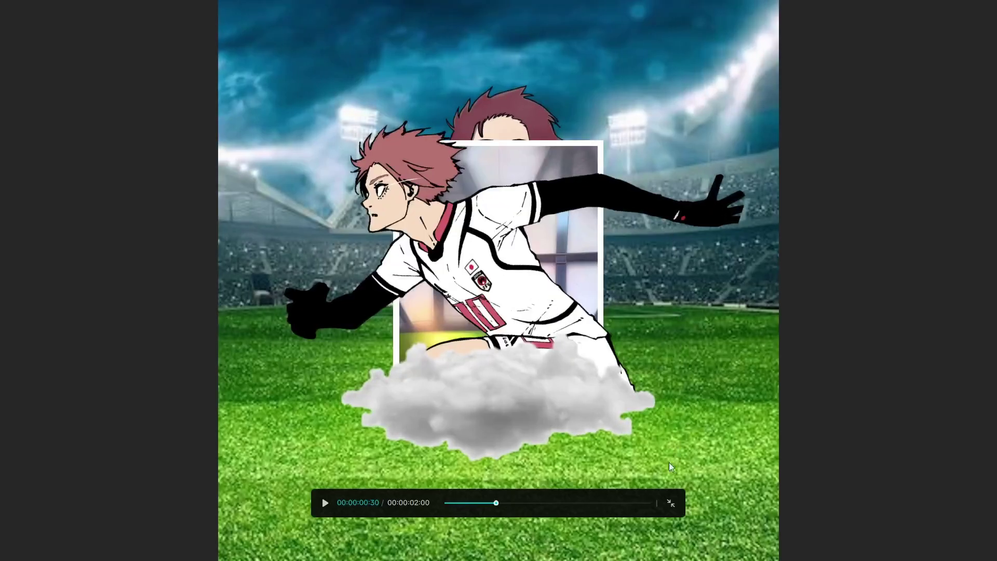
{"action": "left_click", "coordinate": [670, 504]}
Combine the cloud, running player, white frame and picture clips starting at 00:00:00:30 into a compound clip.
{"action": "left_click", "coordinate": [207, 335]}
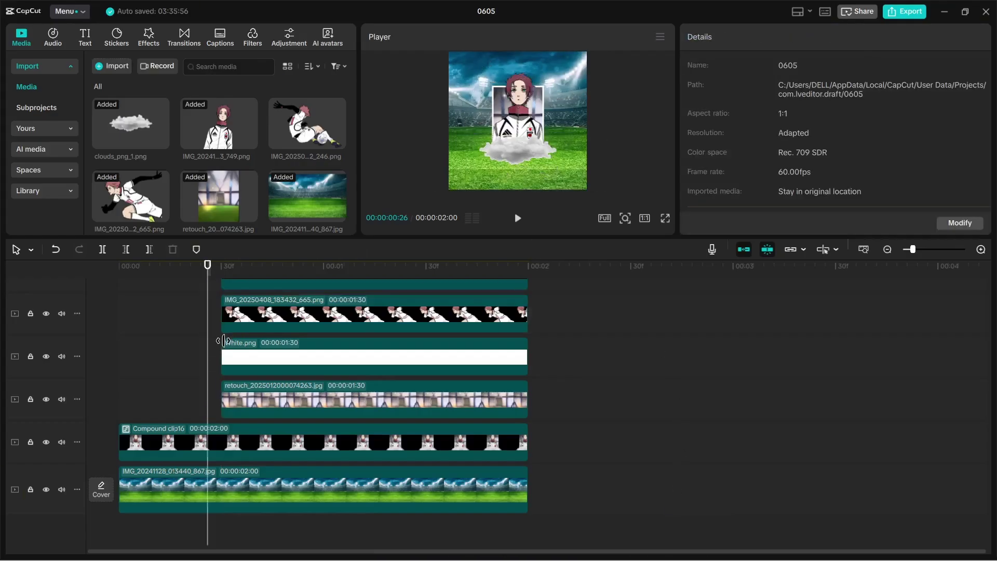
{"action": "left_click", "coordinate": [224, 341]}
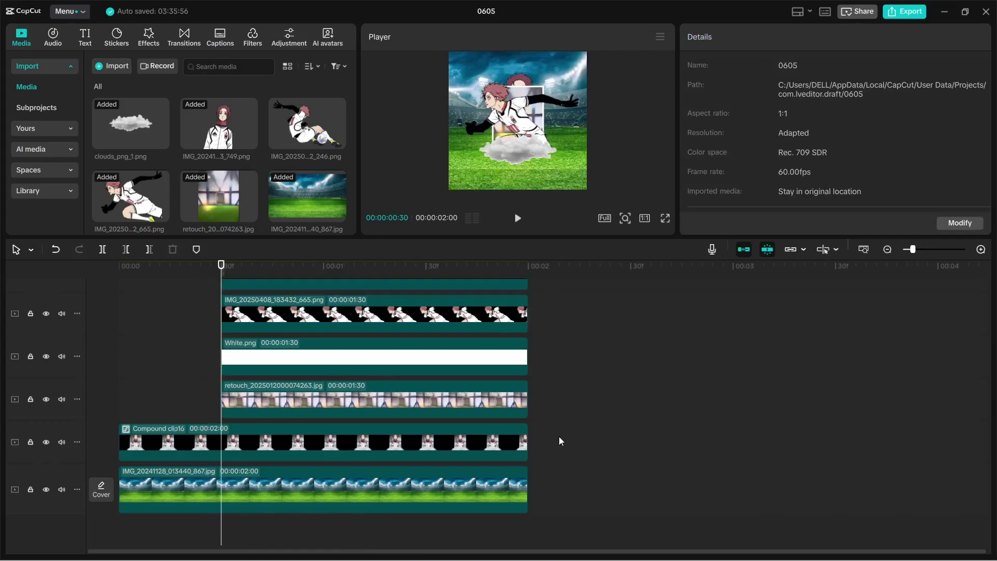
{"action": "scroll", "coordinate": [562, 456], "scroll_direction": "up", "scroll_amount": 2}
{"action": "left_click_drag", "start_coordinate": [562, 456], "coordinate": [482, 292]}
{"action": "scroll", "coordinate": [510, 332], "scroll_direction": "down", "scroll_amount": 2}
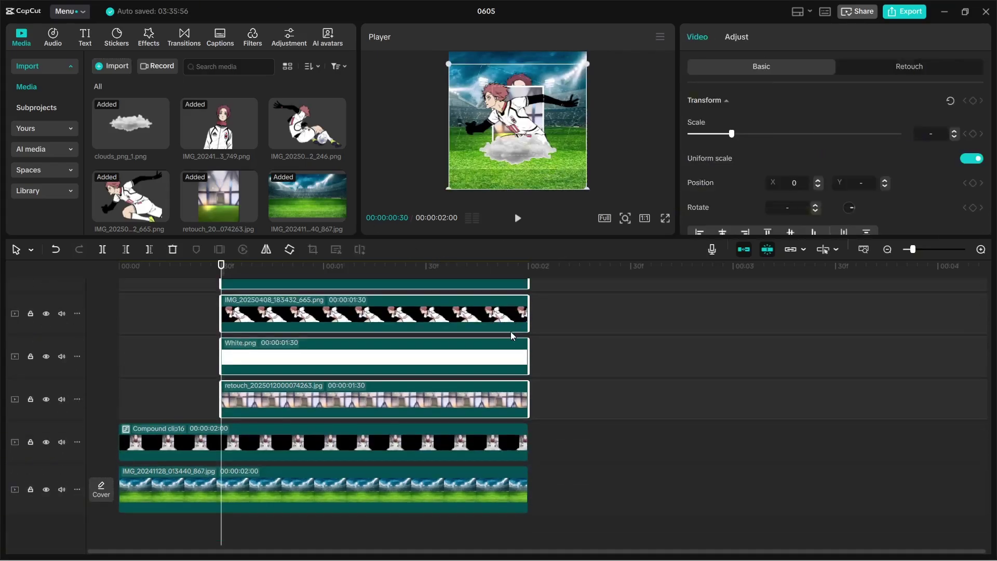
{"action": "key", "text": "alt+g"}
Duplicate the running player's compound clip with the playhead at 00:00:01:00 and align the copy with the original's start.
{"action": "left_click", "coordinate": [322, 295]}
{"action": "mouse_move", "coordinate": [323, 295]}
{"action": "left_mouse_down"}
{"action": "mouse_move", "coordinate": [351, 295]}
{"action": "mouse_move", "coordinate": [330, 297]}
{"action": "left_mouse_up"}
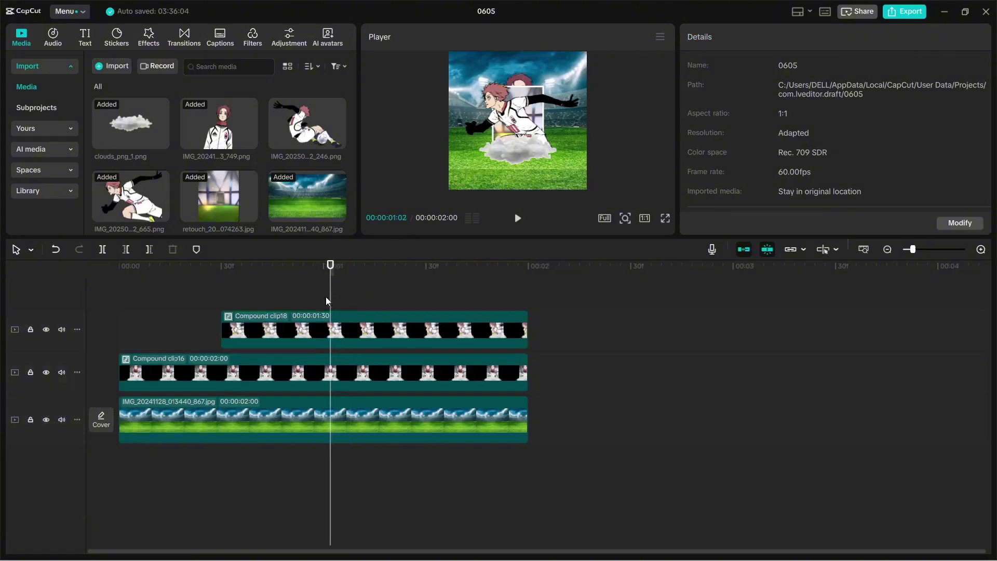
{"action": "left_click", "coordinate": [353, 327]}
{"action": "key", "text": "ctrl+c"}
{"action": "key", "text": "ctrl+v"}
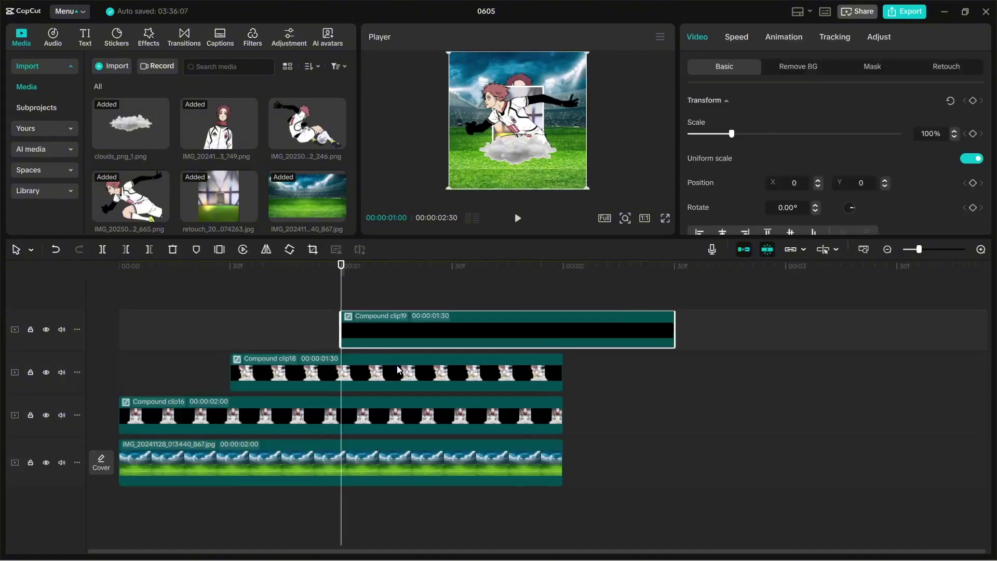
{"action": "left_click_drag", "start_coordinate": [348, 326], "coordinate": [236, 327]}
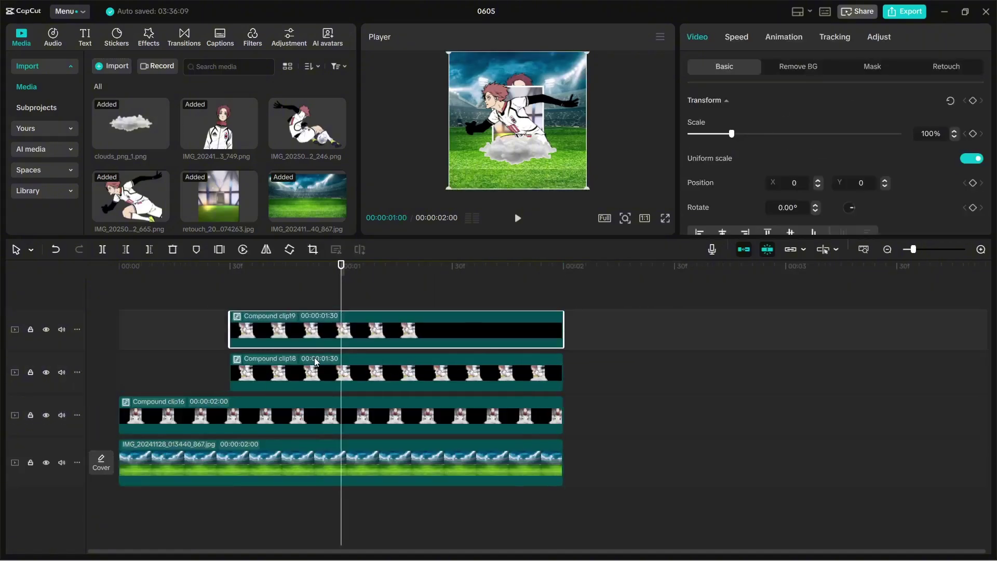
Break the new compound copy back into its layers and trim their beginnings to 00:00:01:00.
{"action": "right_click", "coordinate": [313, 324]}
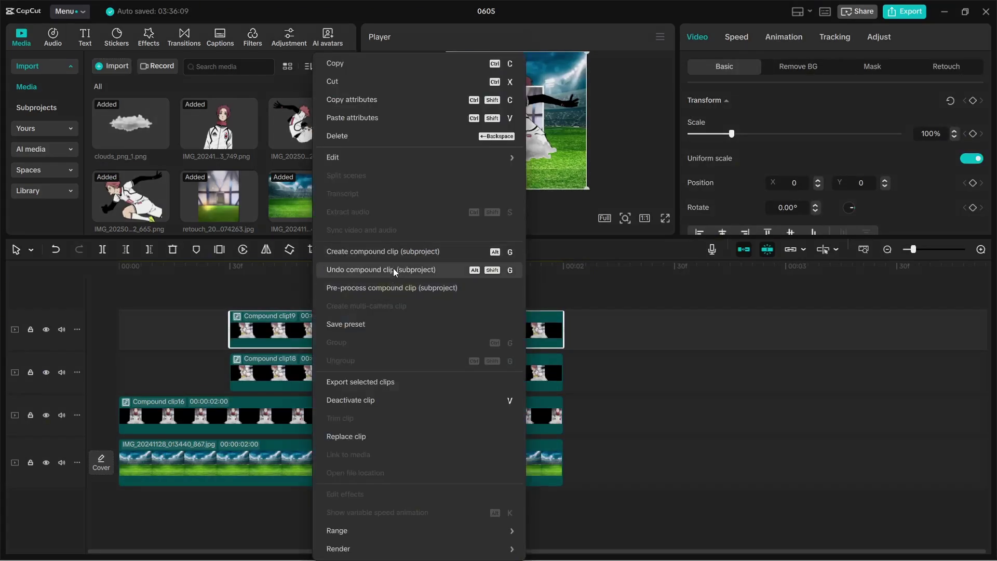
{"action": "left_click", "coordinate": [394, 268]}
{"action": "key", "text": "q"}
{"action": "scroll", "coordinate": [361, 390], "scroll_direction": "down", "scroll_amount": 4}
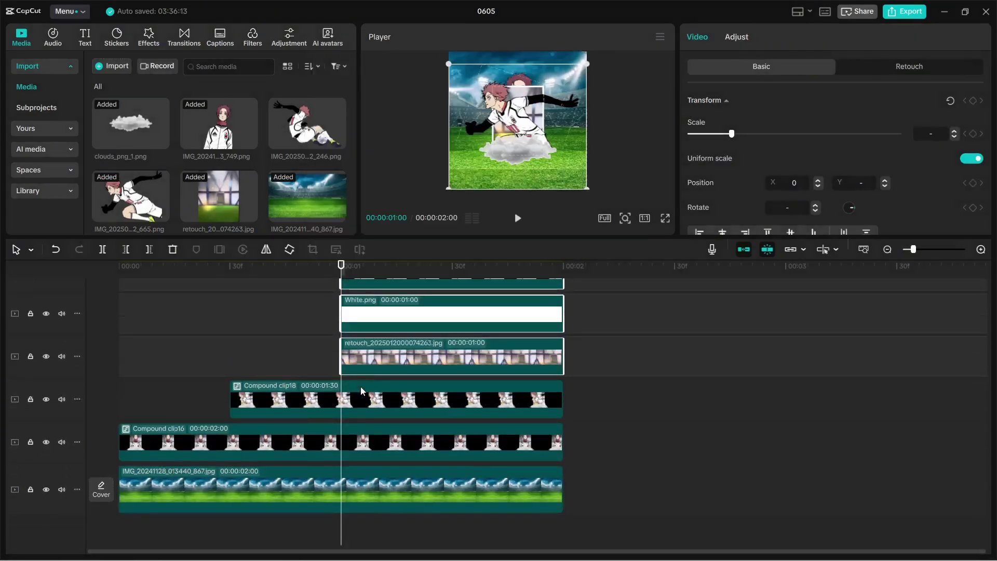
{"action": "left_click", "coordinate": [313, 358]}
Replace the running player image in the layers starting at 00:00:01:00 with the sliding player image IMG_20250408_183432_246.png.
{"action": "scroll", "coordinate": [355, 345], "scroll_direction": "up", "scroll_amount": 3}
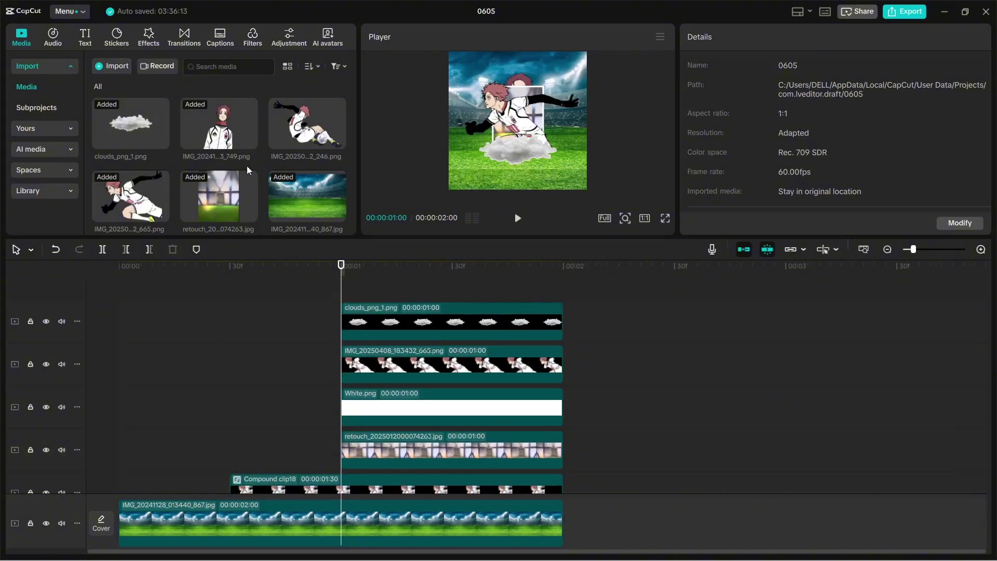
{"action": "scroll", "coordinate": [429, 341], "scroll_direction": "down", "scroll_amount": 1}
{"action": "left_click", "coordinate": [429, 342]}
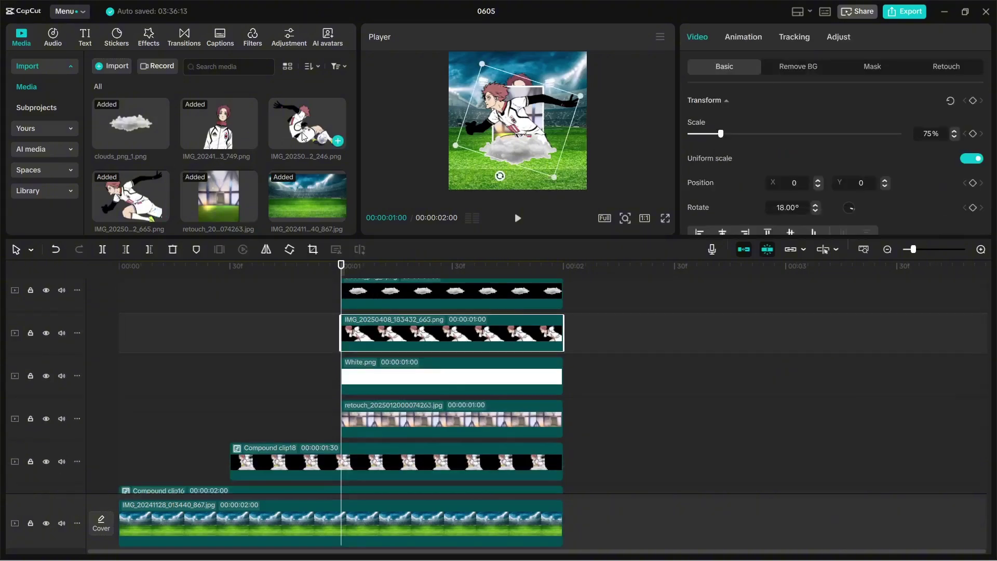
{"action": "scroll", "coordinate": [300, 132], "scroll_direction": "down", "scroll_amount": 2}
{"action": "scroll", "coordinate": [242, 179], "scroll_direction": "up", "scroll_amount": 2}
{"action": "left_click_drag", "start_coordinate": [306, 127], "coordinate": [383, 341]}
{"action": "left_click", "coordinate": [543, 415]}
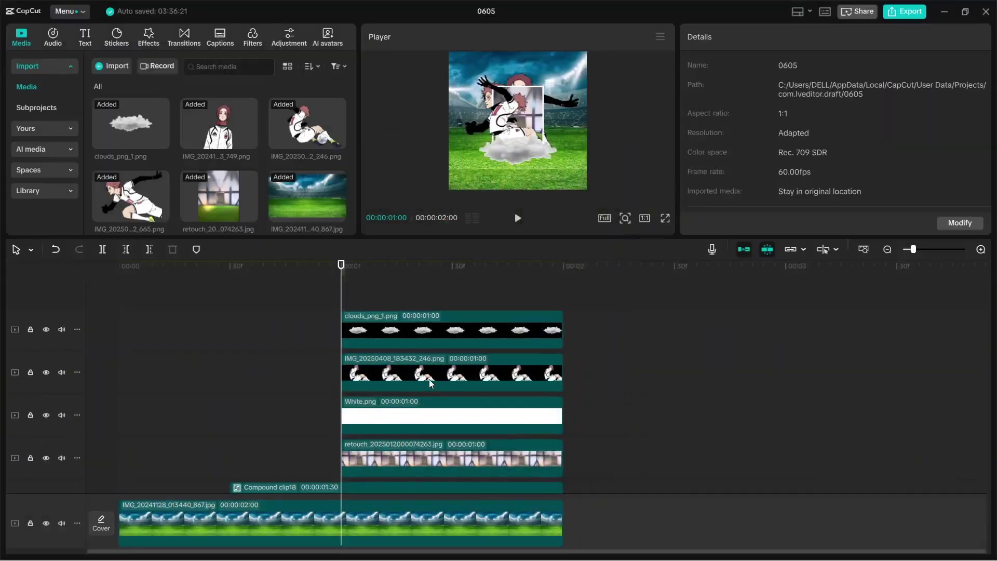
Reset the sliding player's transform and set its rotation to 14°.
{"action": "left_click", "coordinate": [950, 100]}
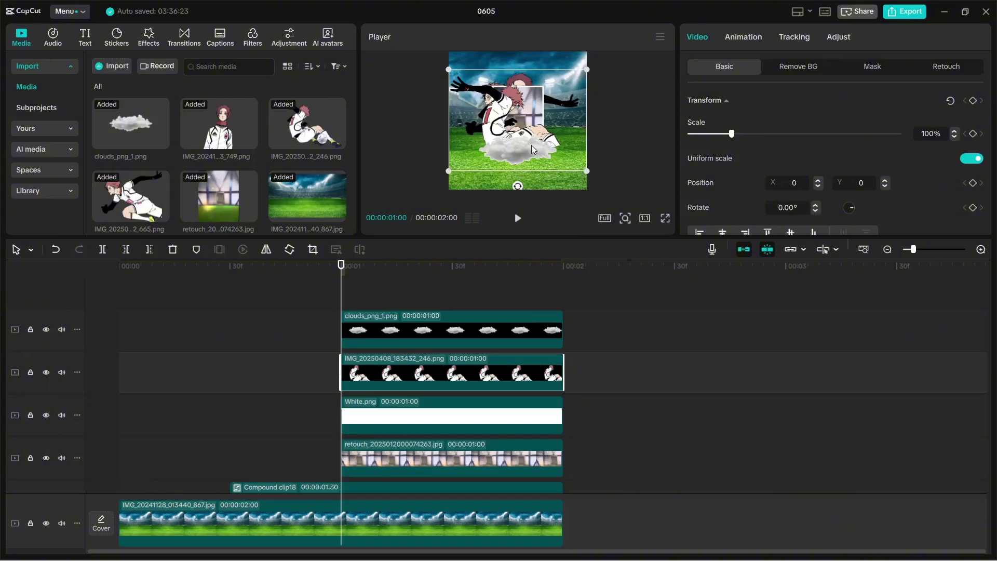
{"action": "left_click_drag", "start_coordinate": [531, 144], "coordinate": [524, 145]}
{"action": "left_click", "coordinate": [800, 206]}
{"action": "type", "text": "14"}
{"action": "key", "text": "Return"}
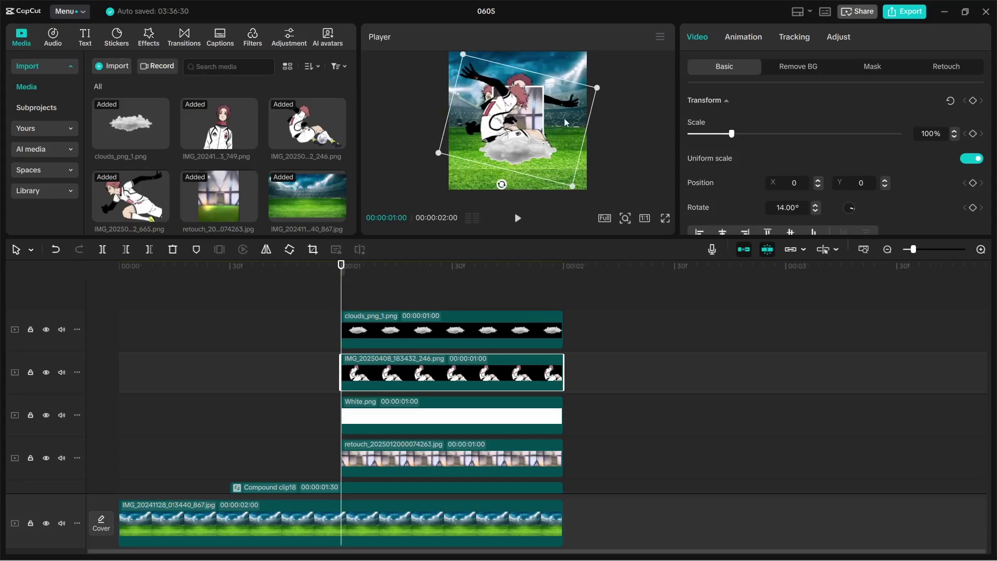
Set the rotation of the sliding player's split mask to -14°.
{"action": "left_click", "coordinate": [865, 68]}
{"action": "scroll", "coordinate": [782, 174], "scroll_direction": "down", "scroll_amount": 4}
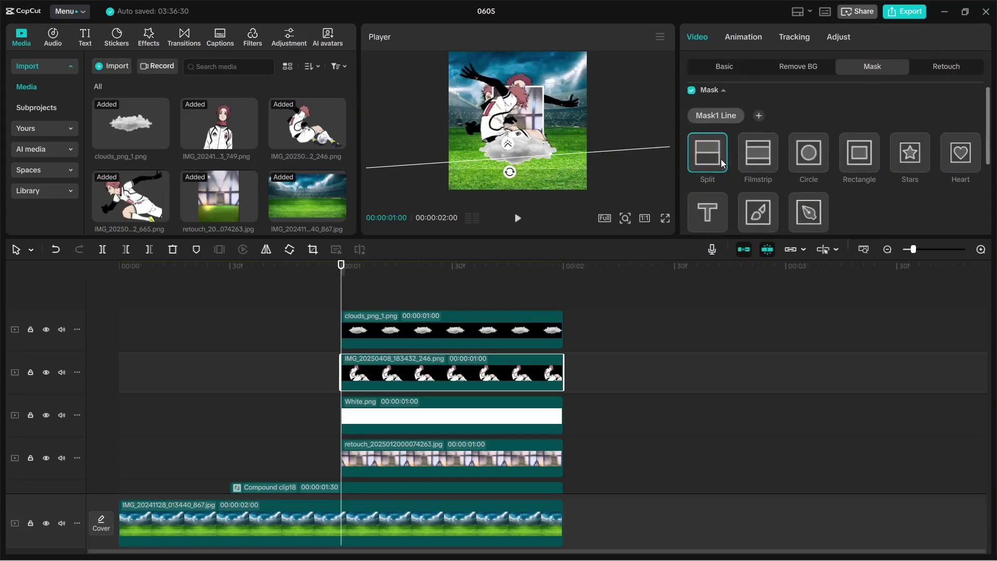
{"action": "left_click_drag", "start_coordinate": [786, 177], "coordinate": [773, 178]}
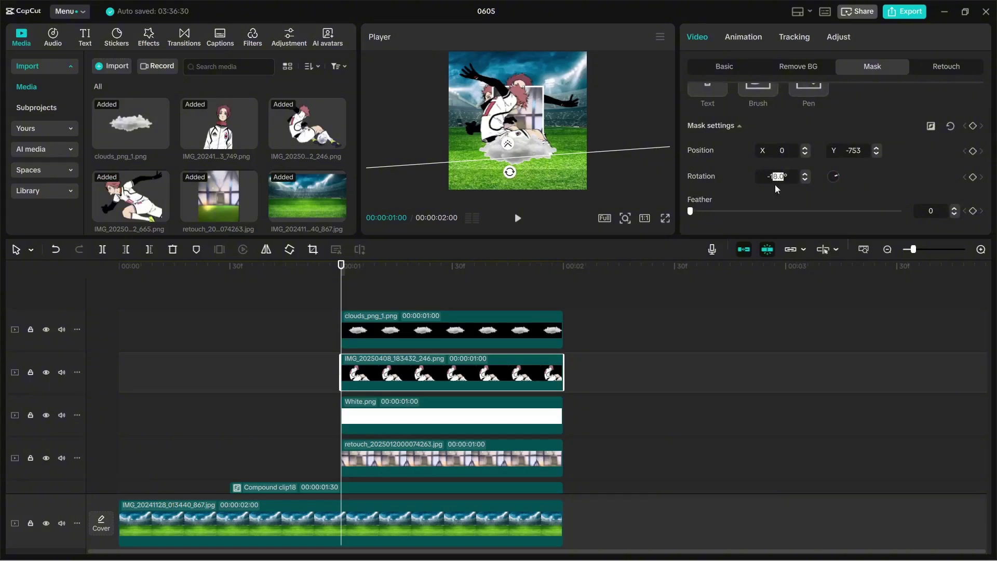
{"action": "type", "text": "14"}
{"action": "key", "text": "Return"}
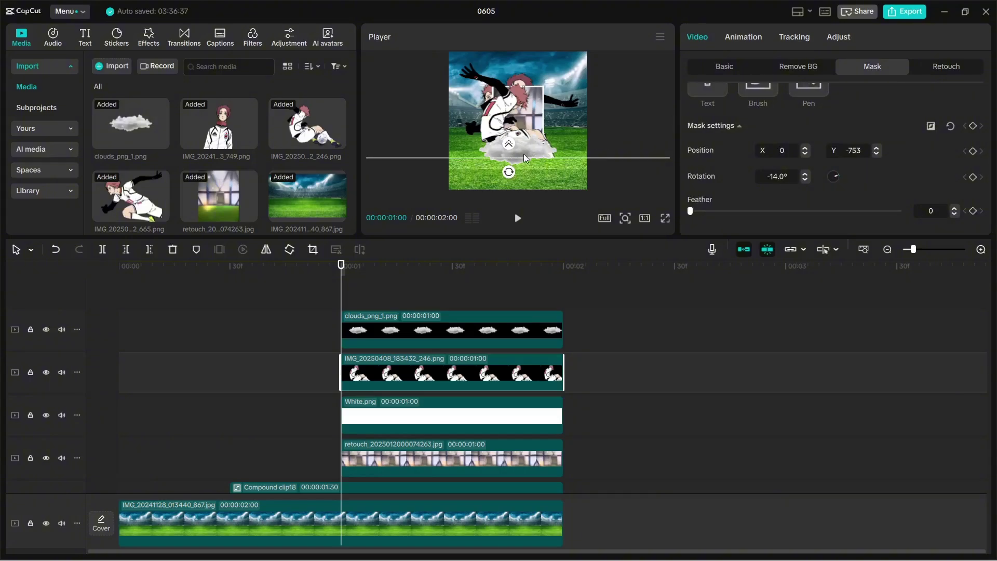
Raise the sliding player's mask line into the cloud, set its position to X 0 and Y -580, and inspect it full screen.
{"action": "left_click_drag", "start_coordinate": [527, 159], "coordinate": [528, 150]}
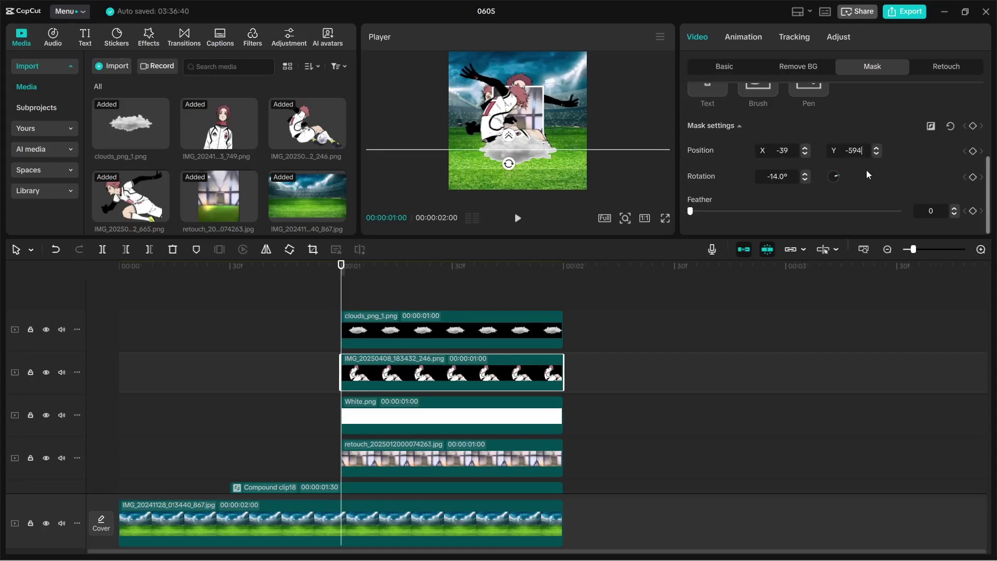
{"action": "left_click", "coordinate": [788, 151]}
{"action": "type", "text": "0"}
{"action": "left_click", "coordinate": [870, 151]}
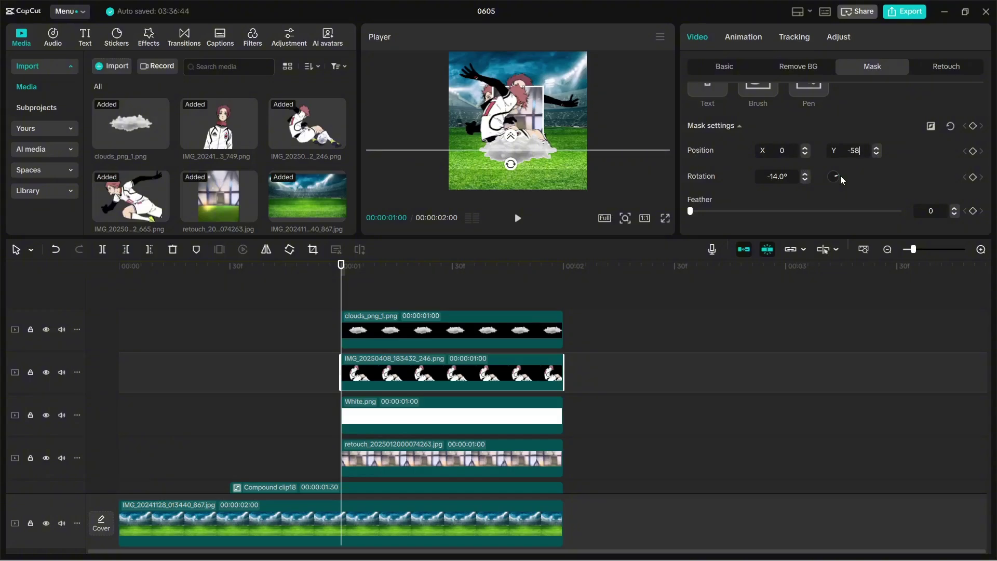
{"action": "type", "text": "0"}
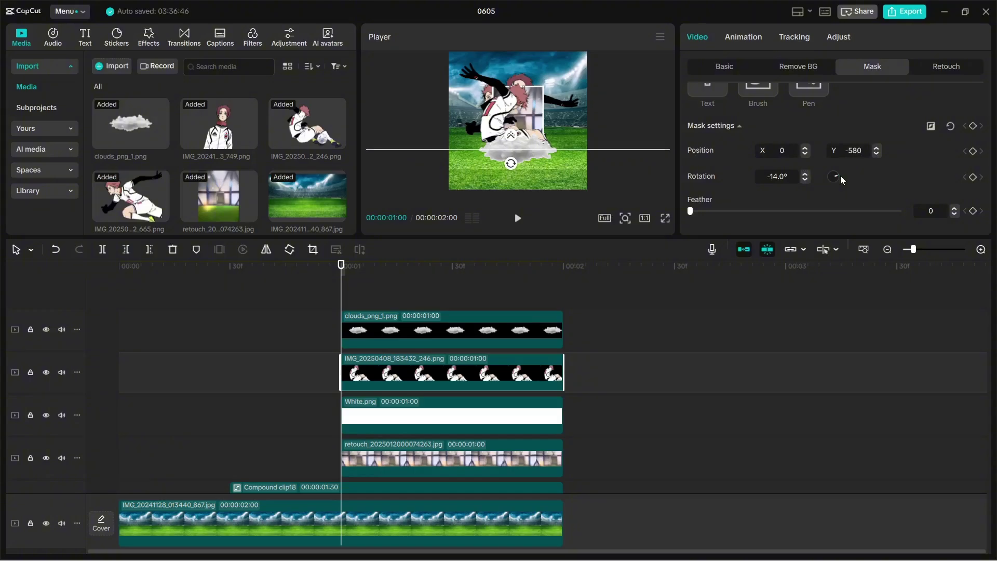
{"action": "left_click", "coordinate": [665, 218]}
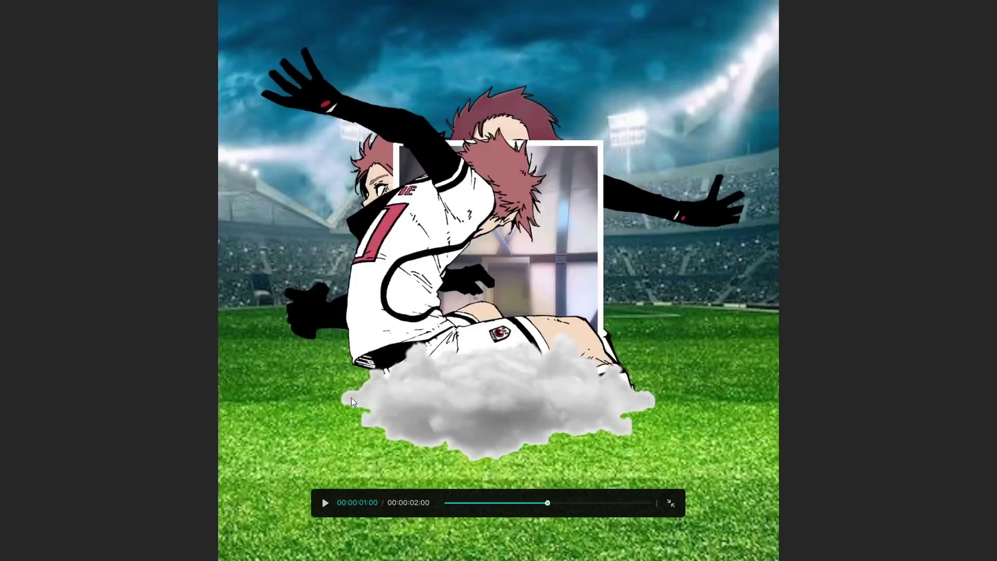
{"action": "left_click", "coordinate": [671, 503]}
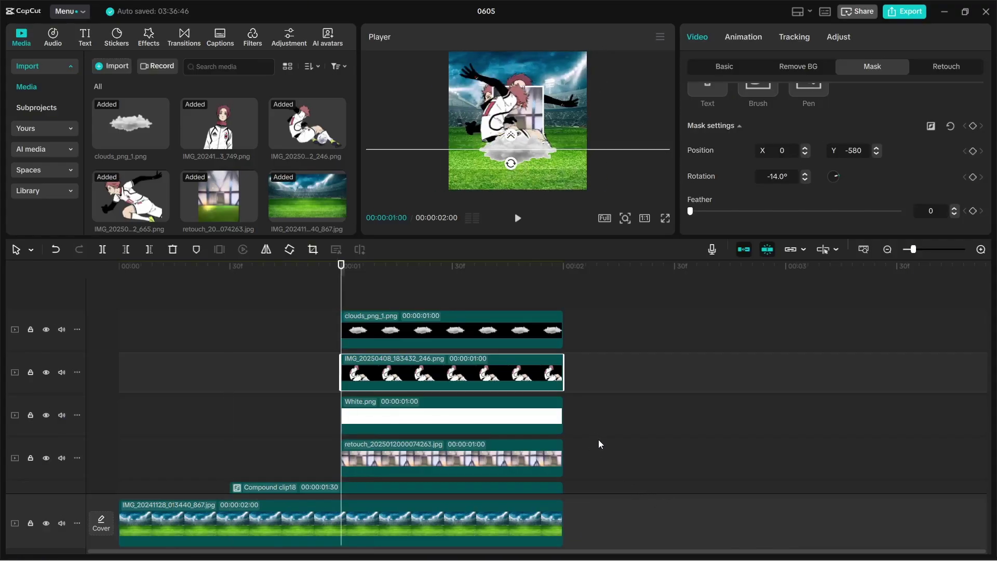
Combine the sliding player's four layers into a compound clip and place the playhead at 00:00:01:30.
{"action": "left_click_drag", "start_coordinate": [590, 425], "coordinate": [481, 149]}
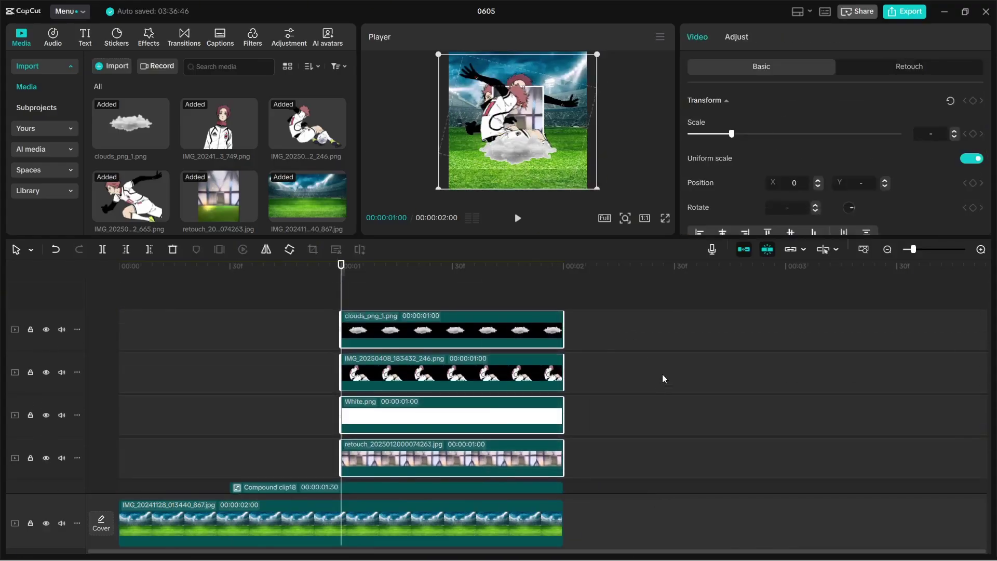
{"action": "key", "text": "alt+g"}
{"action": "left_click", "coordinate": [454, 302]}
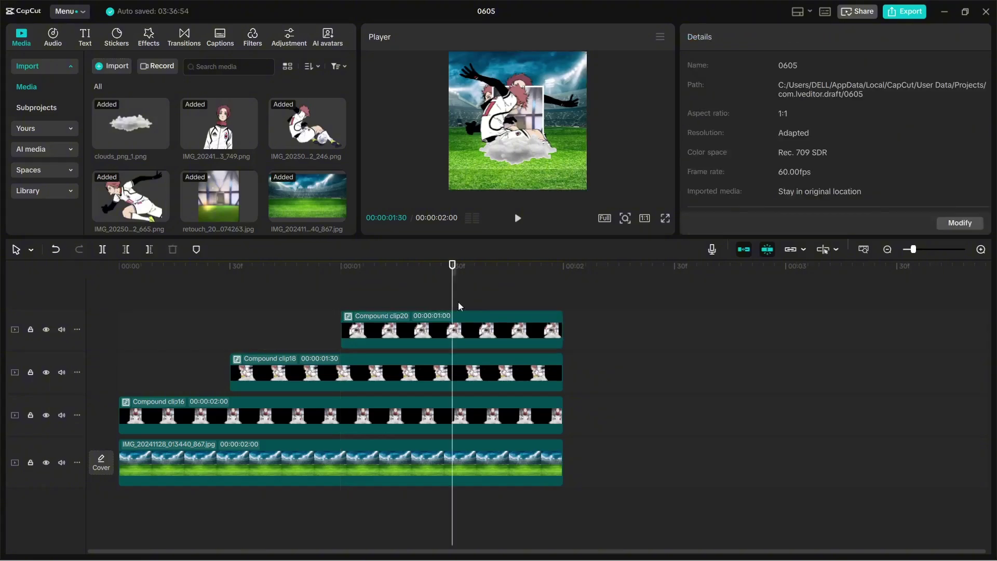
Duplicate the sliding player's compound clip, align the copy with the original's start, and break the copy back into its layers.
{"action": "left_click", "coordinate": [490, 355]}
{"action": "left_click", "coordinate": [507, 344]}
{"action": "key", "text": "ctrl+c"}
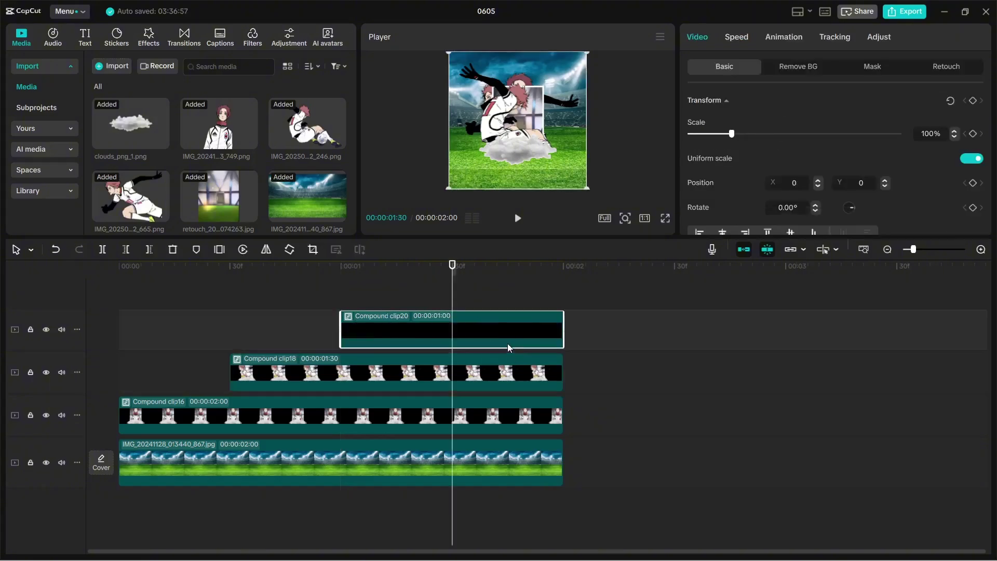
{"action": "key", "text": "ctrl+v"}
{"action": "left_click_drag", "start_coordinate": [567, 332], "coordinate": [447, 332]}
{"action": "right_click", "coordinate": [446, 331]}
{"action": "left_click", "coordinate": [500, 271]}
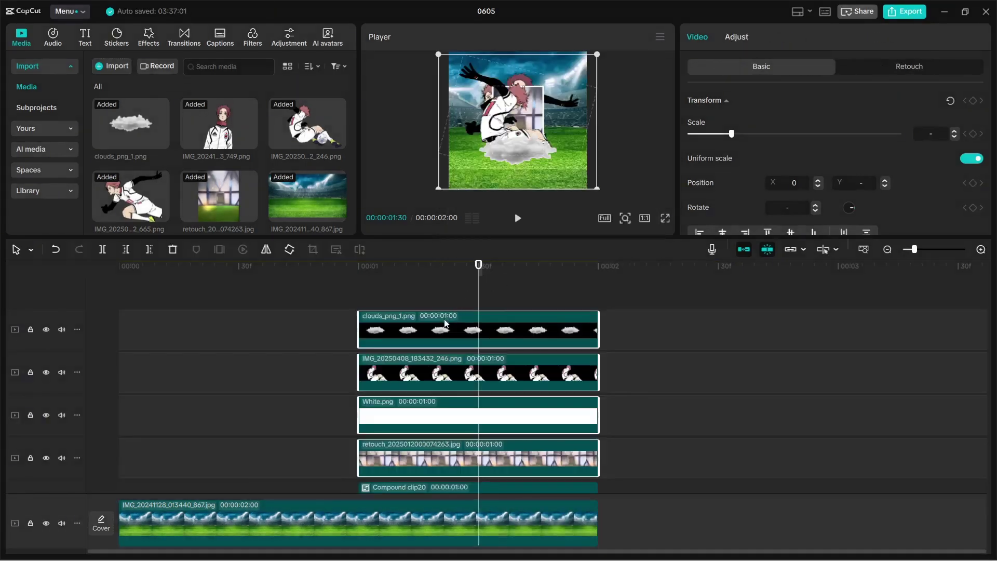
Trim the beginnings of the copied cloud, player, white frame and backdrop layers to 00:00:01:30.
{"action": "left_click", "coordinate": [419, 324]}
{"action": "left_click", "coordinate": [885, 366]}
{"action": "left_click", "coordinate": [550, 355]}
{"action": "scroll", "coordinate": [581, 359], "scroll_direction": "up", "scroll_amount": 1}
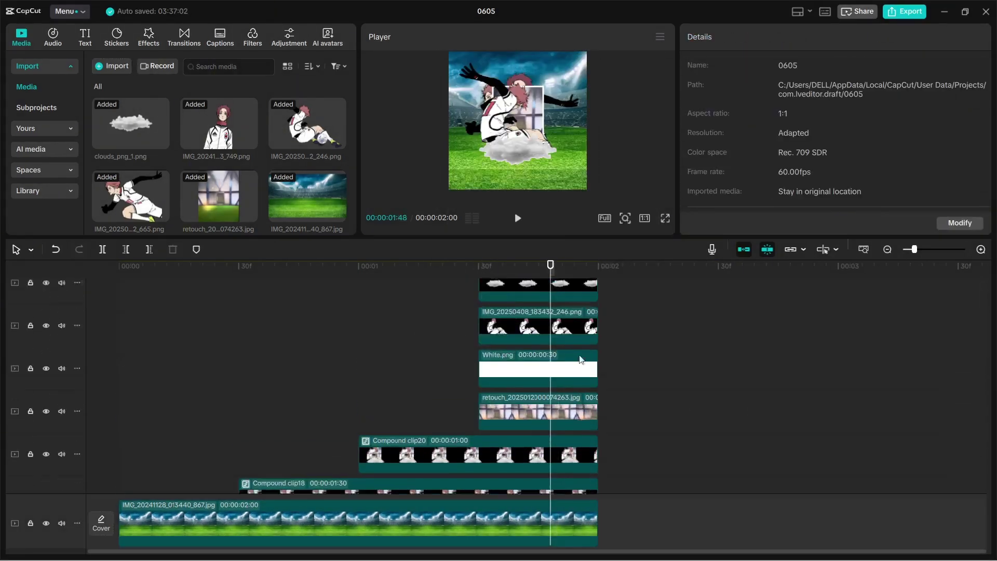
{"action": "left_click", "coordinate": [478, 363]}
{"action": "scroll", "coordinate": [594, 371], "scroll_direction": "up", "scroll_amount": 1}
{"action": "scroll", "coordinate": [595, 370], "scroll_direction": "down", "scroll_amount": 1}
{"action": "left_click", "coordinate": [980, 249]}
{"action": "scroll", "coordinate": [786, 350], "scroll_direction": "up", "scroll_amount": 2}
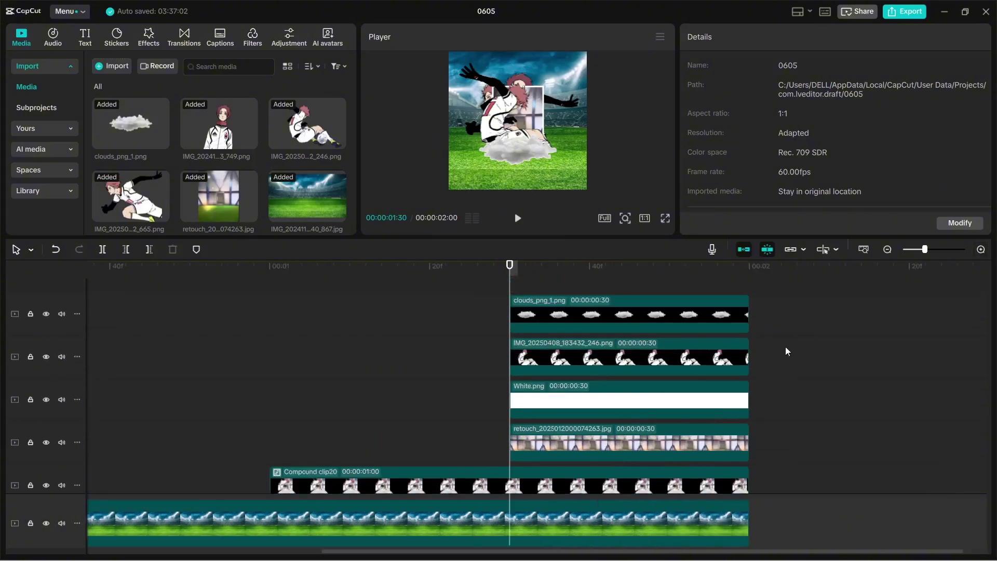
Replace the sliding player image in the layers starting at 00:00:01:30 with IMG_20241127_194023_670-1.png.
{"action": "left_click", "coordinate": [779, 352]}
{"action": "scroll", "coordinate": [189, 170], "scroll_direction": "down", "scroll_amount": 2}
{"action": "left_click_drag", "start_coordinate": [209, 182], "coordinate": [576, 358]}
{"action": "left_click", "coordinate": [542, 417]}
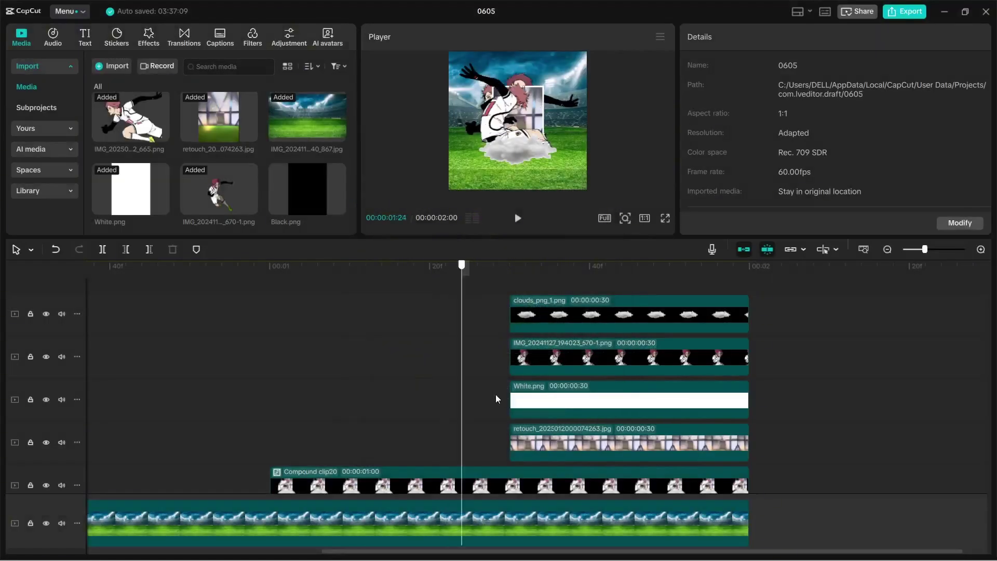
Set the new player image's vertical position to 360 and inspect the composite full screen.
{"action": "left_click", "coordinate": [724, 356]}
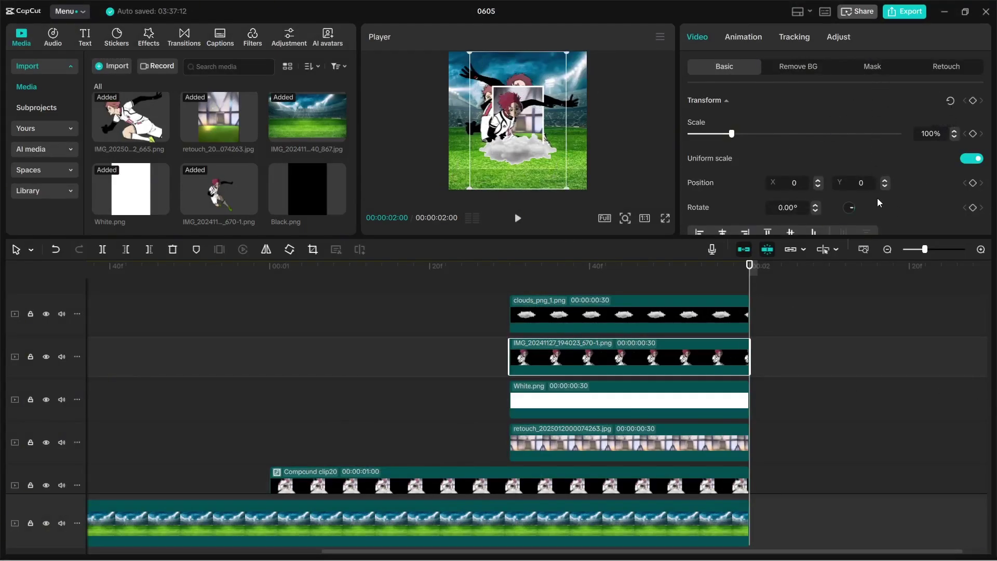
{"action": "type", "text": "360"}
{"action": "key", "text": "Return"}
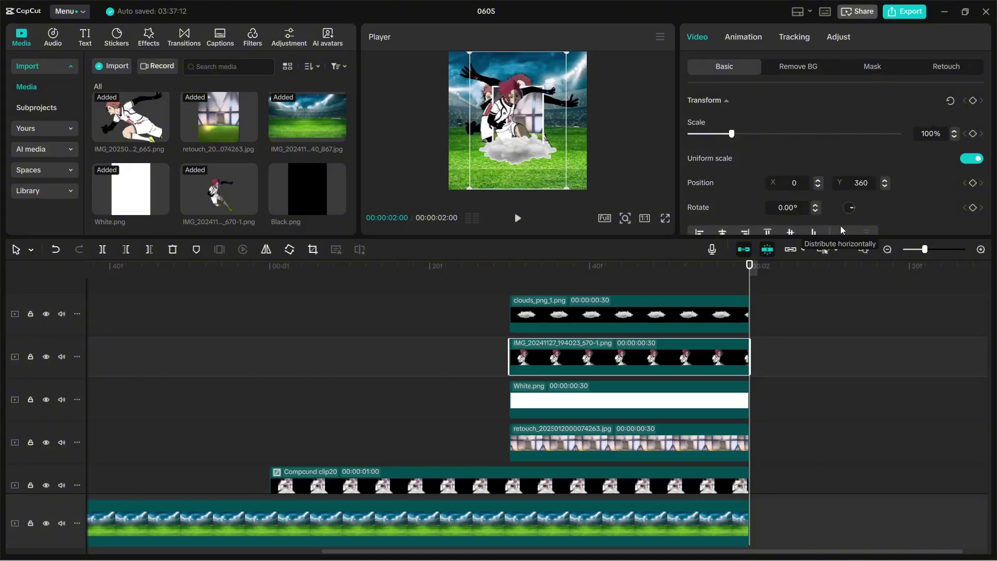
{"action": "left_click", "coordinate": [665, 218]}
{"action": "left_click", "coordinate": [668, 506]}
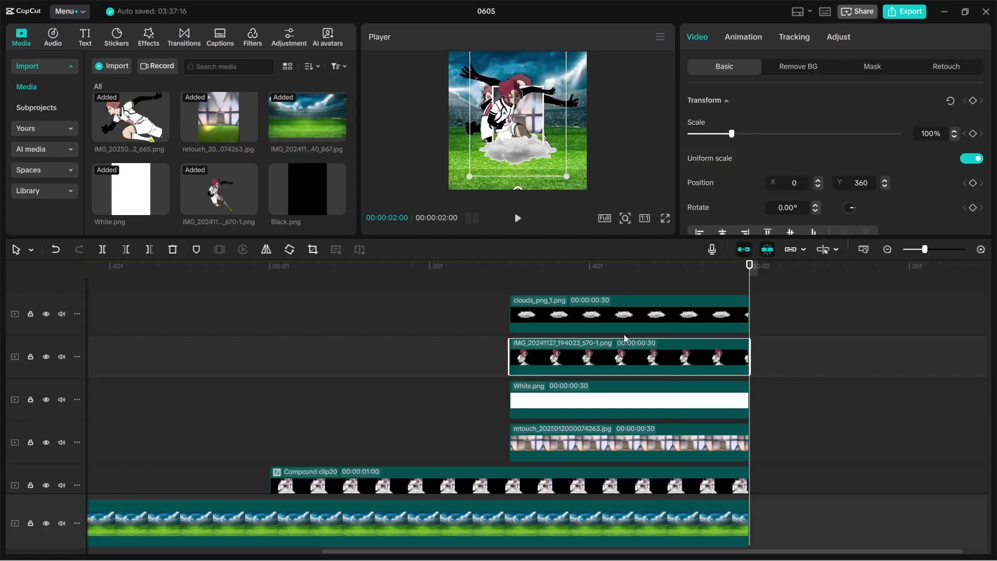
Combine the four layers starting at 00:00:01:30 into a compound clip.
{"action": "scroll", "coordinate": [626, 339], "scroll_direction": "down", "scroll_amount": 2}
{"action": "left_click_drag", "start_coordinate": [803, 395], "coordinate": [618, 116]}
{"action": "scroll", "coordinate": [779, 368], "scroll_direction": "up", "scroll_amount": 1}
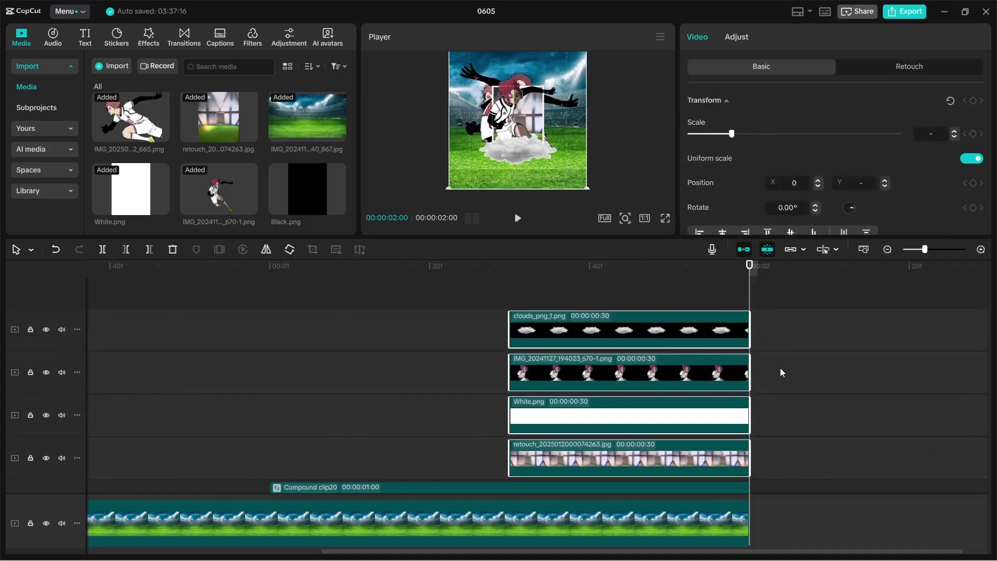
{"action": "key", "text": "alt+g"}
Play the sequence from the start to check the four staggered composites, and return the playhead to the beginning.
{"action": "left_click_drag", "start_coordinate": [272, 312], "coordinate": [2, 326]}
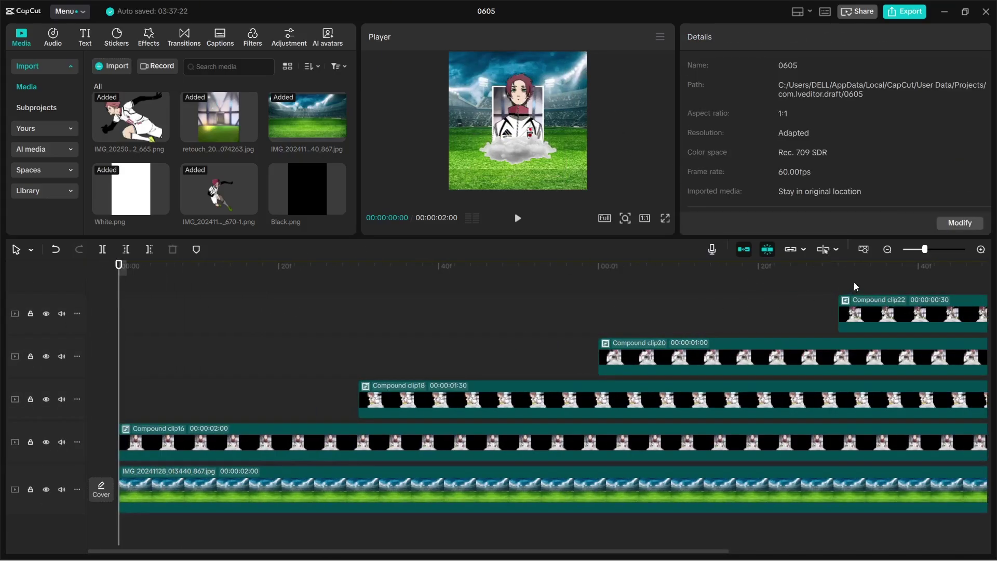
{"action": "left_click", "coordinate": [863, 249]}
{"action": "key", "text": "space"}
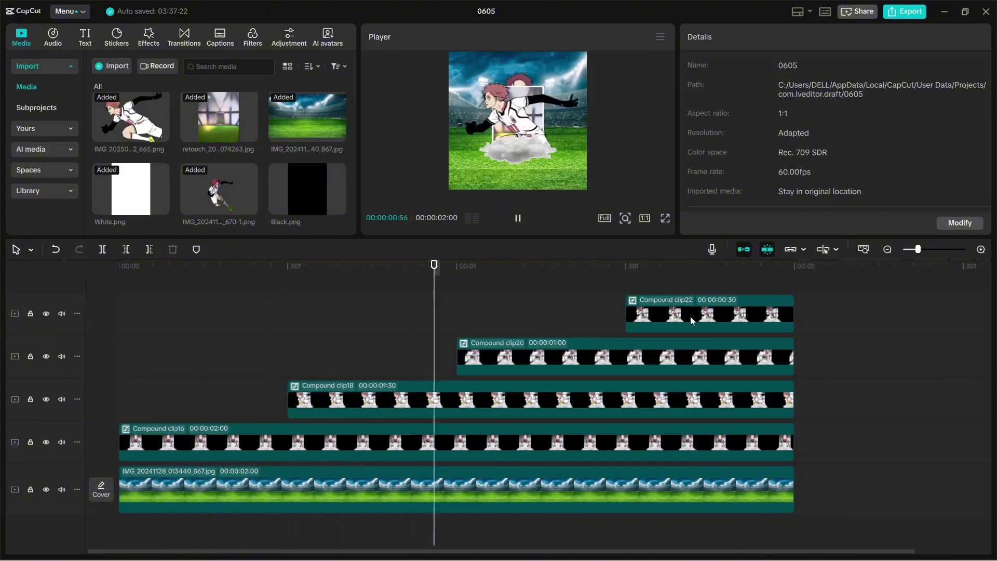
{"action": "left_click_drag", "start_coordinate": [454, 294], "coordinate": [1, 325]}
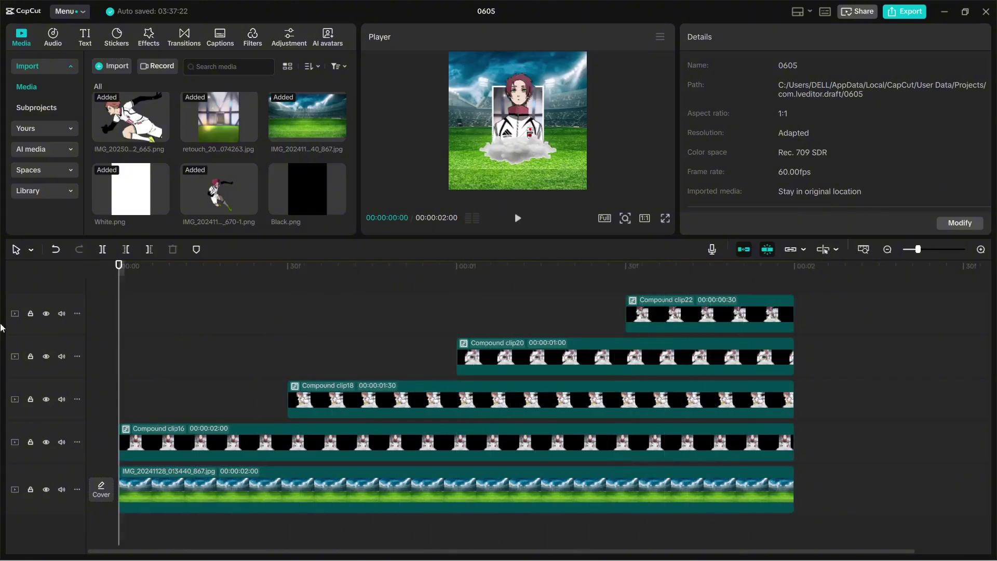
Scale the portrait player's compound clip, which starts at 00:00:00:00, to 20%.
{"action": "left_click", "coordinate": [344, 435]}
{"action": "left_click_drag", "start_coordinate": [938, 134], "coordinate": [669, 183]}
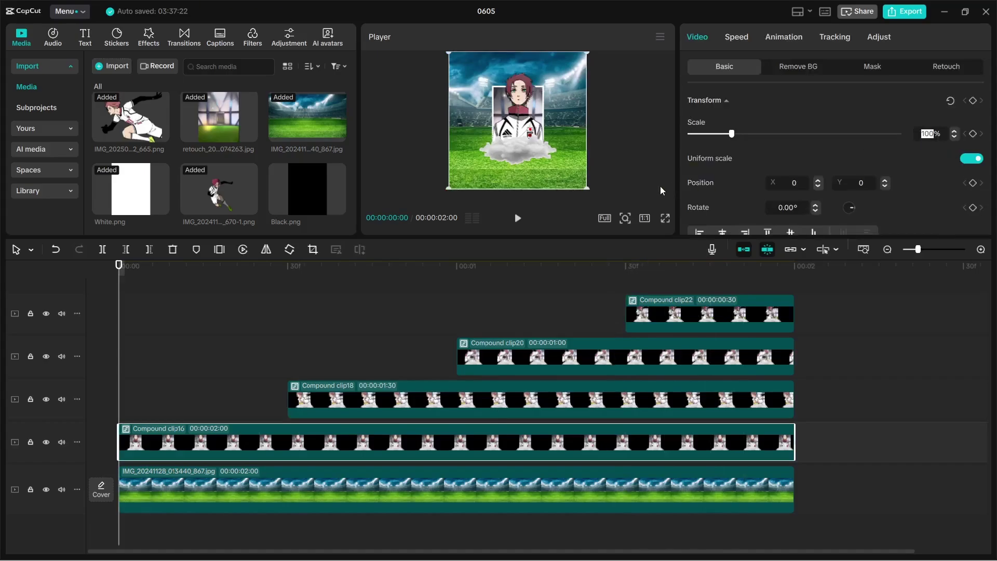
{"action": "type", "text": "20"}
{"action": "key", "text": "Return"}
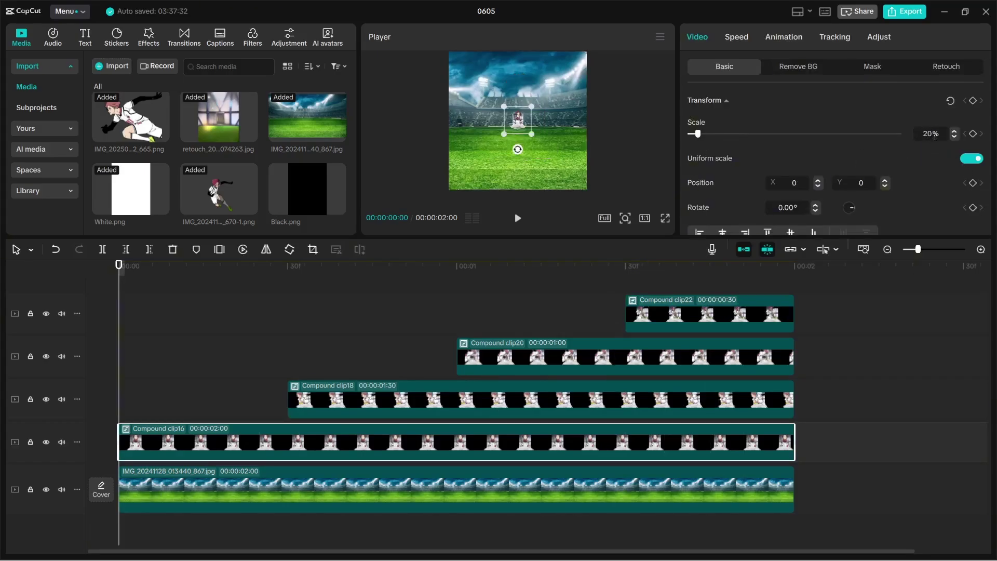
Scale the running player's compound clip, which starts at 00:00:00:30, to 40%.
{"action": "left_click", "coordinate": [317, 347]}
{"action": "left_click", "coordinate": [456, 400]}
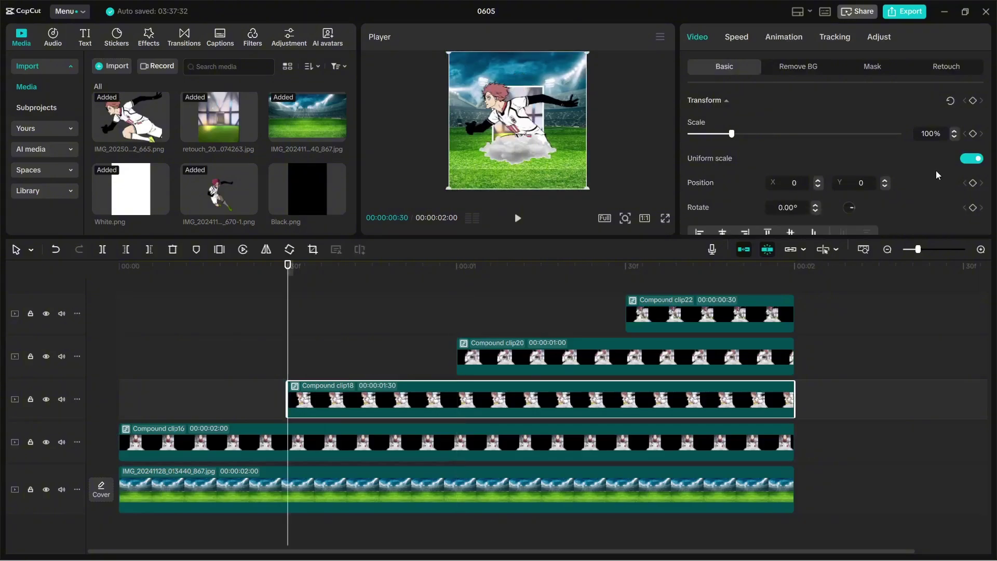
{"action": "left_click", "coordinate": [932, 134]}
{"action": "type", "text": "40"}
{"action": "key", "text": "Return"}
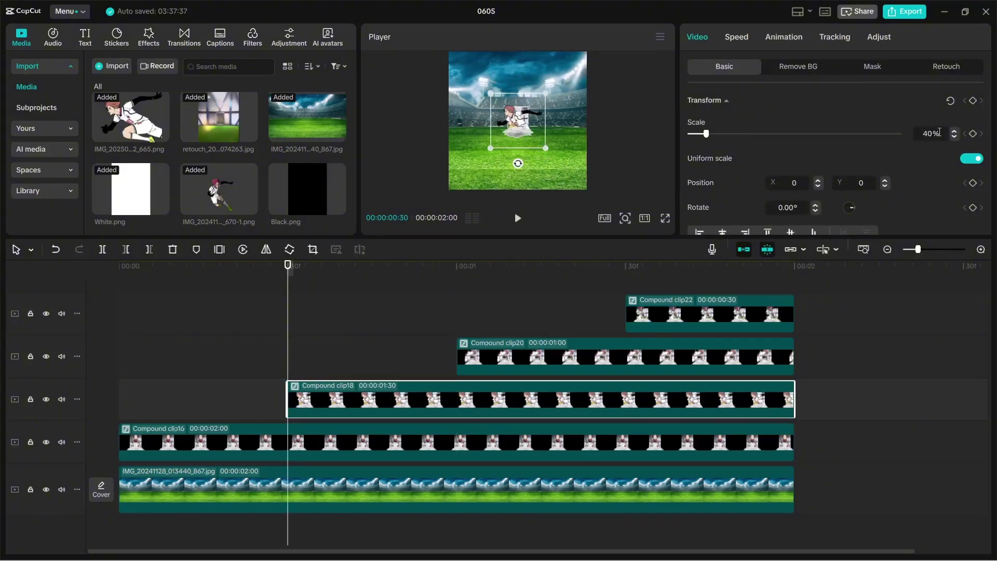
Scale the sliding player's compound clip, which starts at 00:00:01:00, to 60%.
{"action": "left_click", "coordinate": [548, 360]}
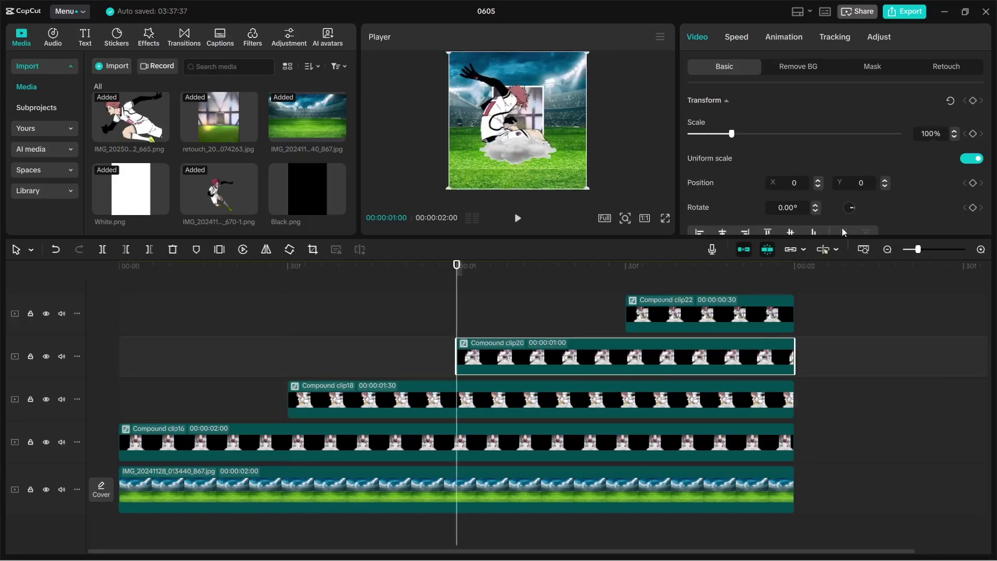
{"action": "left_click", "coordinate": [928, 135]}
{"action": "type", "text": "60"}
{"action": "key", "text": "Return"}
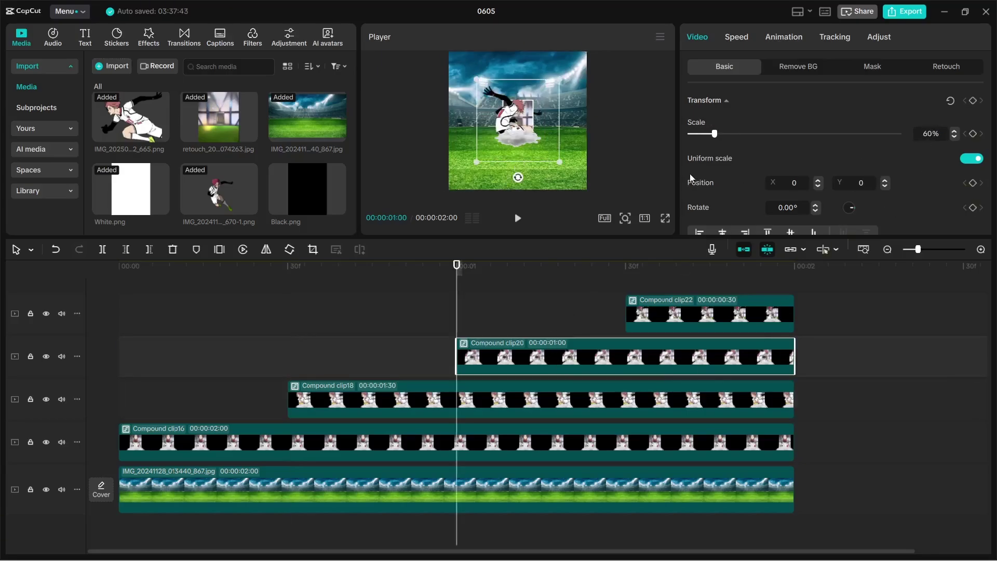
Try an 85% scale on the compound clip starting at 00:00:01:30 and reset its transform.
{"action": "left_click", "coordinate": [688, 311]}
{"action": "left_click", "coordinate": [940, 133]}
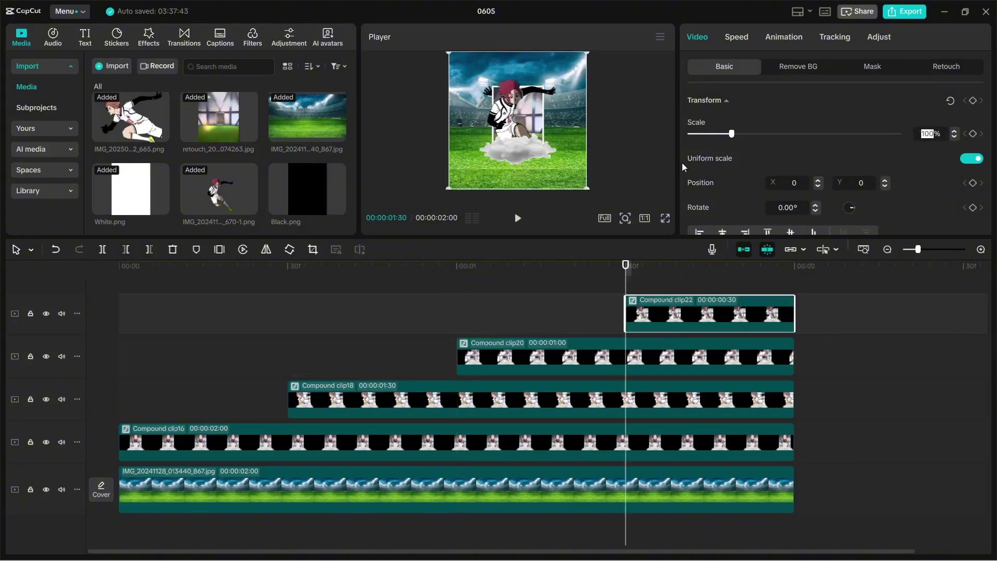
{"action": "type", "text": "85"}
{"action": "key", "text": "Return"}
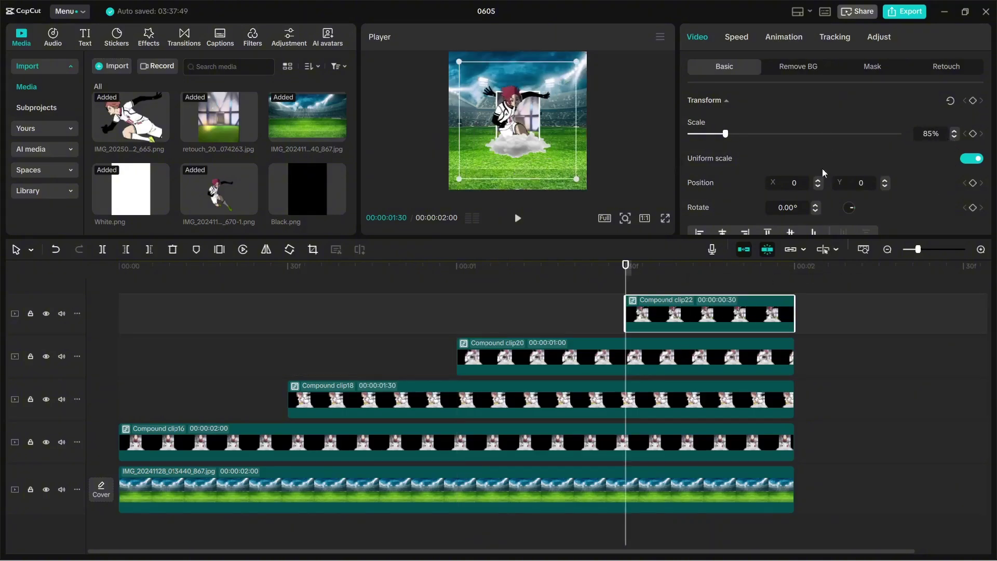
{"action": "left_click", "coordinate": [950, 101]}
Keyframe the portrait compound clip's position at 00:00:00:00 and 00:00:00:30, with Y at -500 on the first keyframe.
{"action": "left_click_drag", "start_coordinate": [625, 318], "coordinate": [117, 376]}
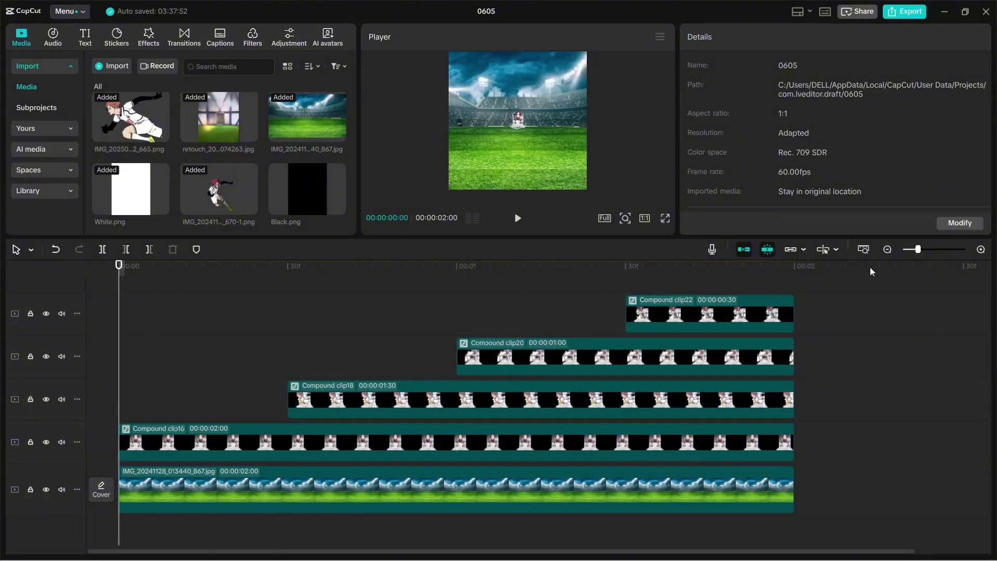
{"action": "left_click", "coordinate": [887, 249]}
{"action": "left_click", "coordinate": [415, 427]}
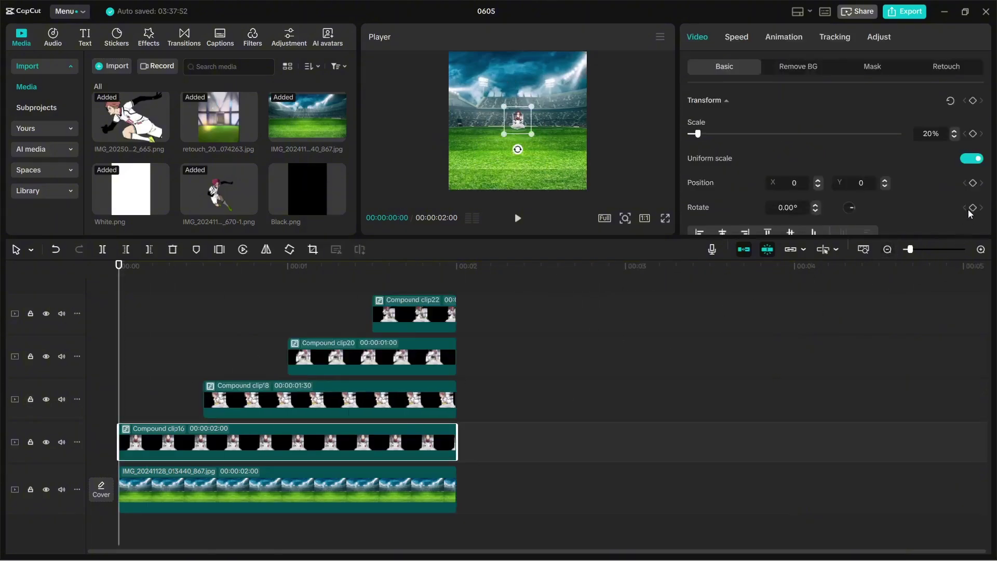
{"action": "left_click", "coordinate": [972, 182]}
{"action": "type", "text": "-50"}
{"action": "key", "text": "Return"}
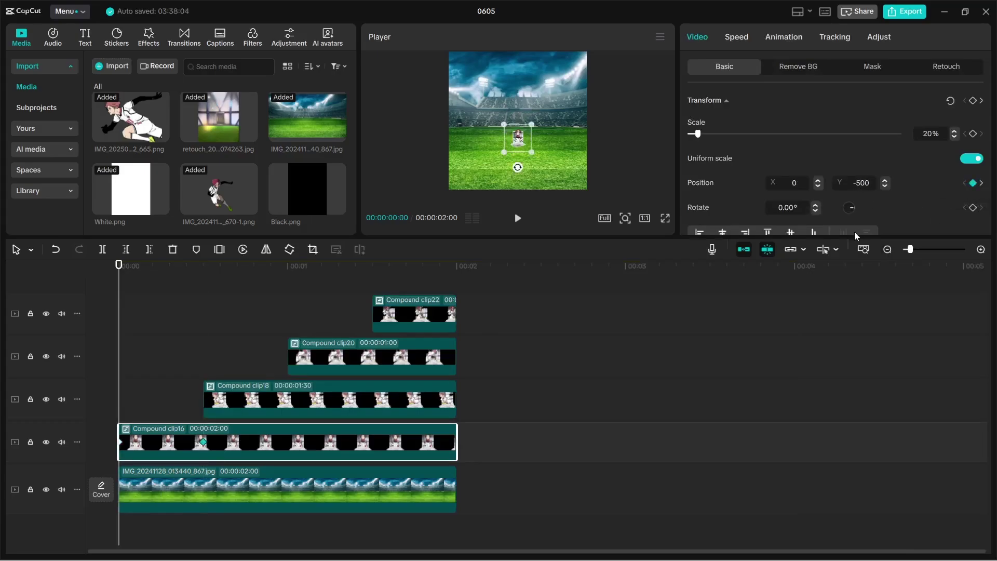
{"action": "double_click", "coordinate": [866, 185]}
Apply the Cubic Out preset curve to the portrait compound clip's Y position animation ending at 00:00:00:30.
{"action": "key", "text": "alt+k"}
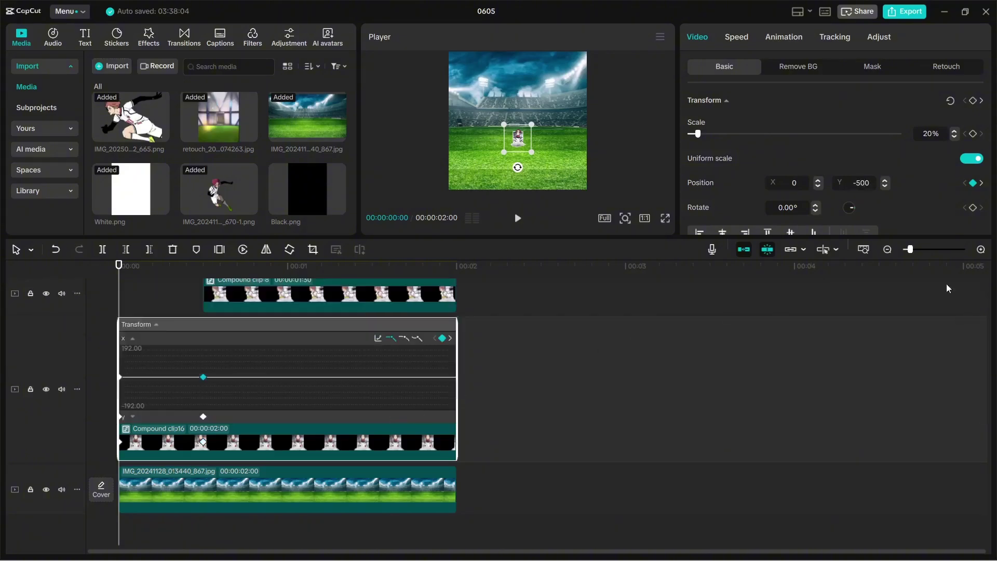
{"action": "left_click", "coordinate": [981, 249]}
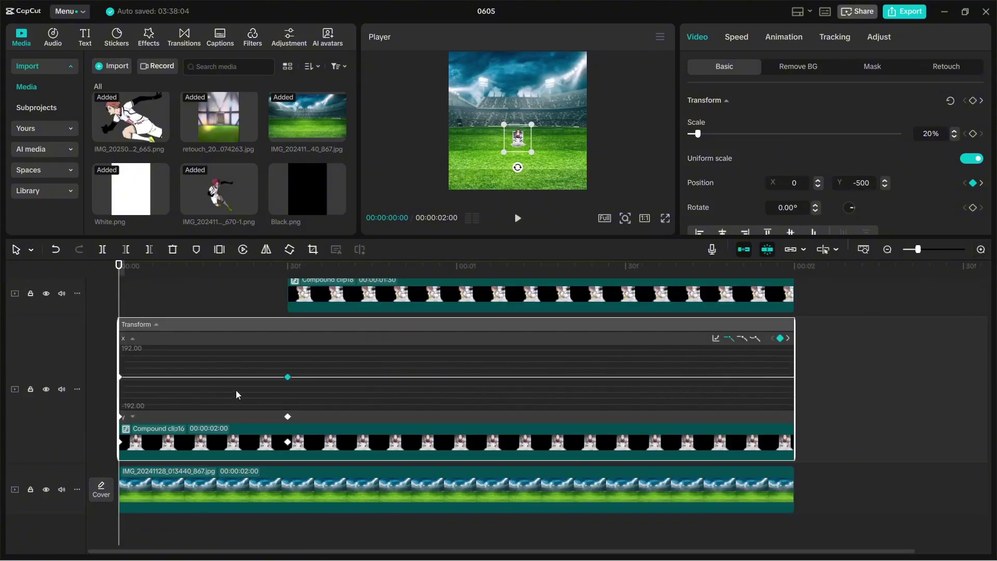
{"action": "left_click", "coordinate": [258, 414]}
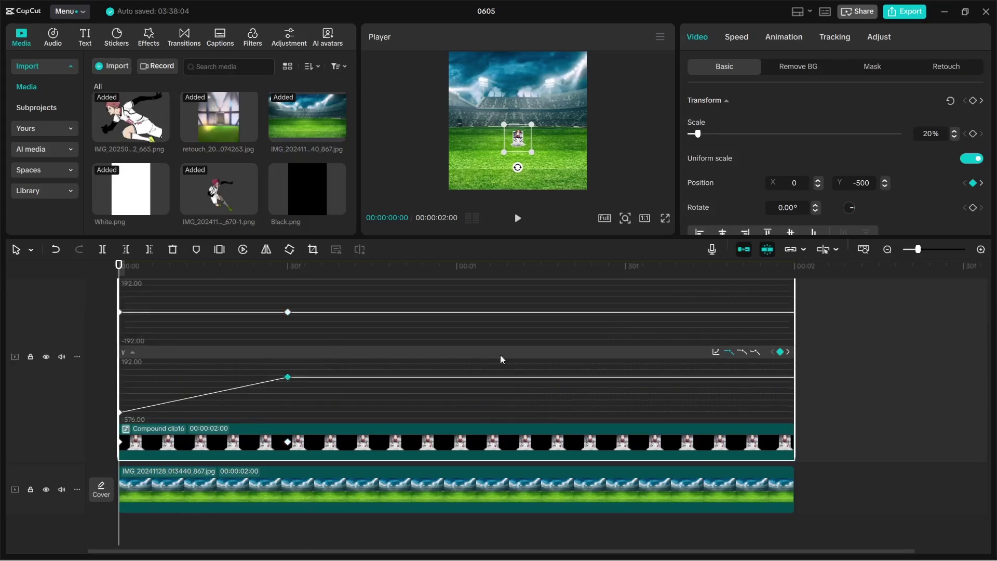
{"action": "left_click", "coordinate": [716, 352]}
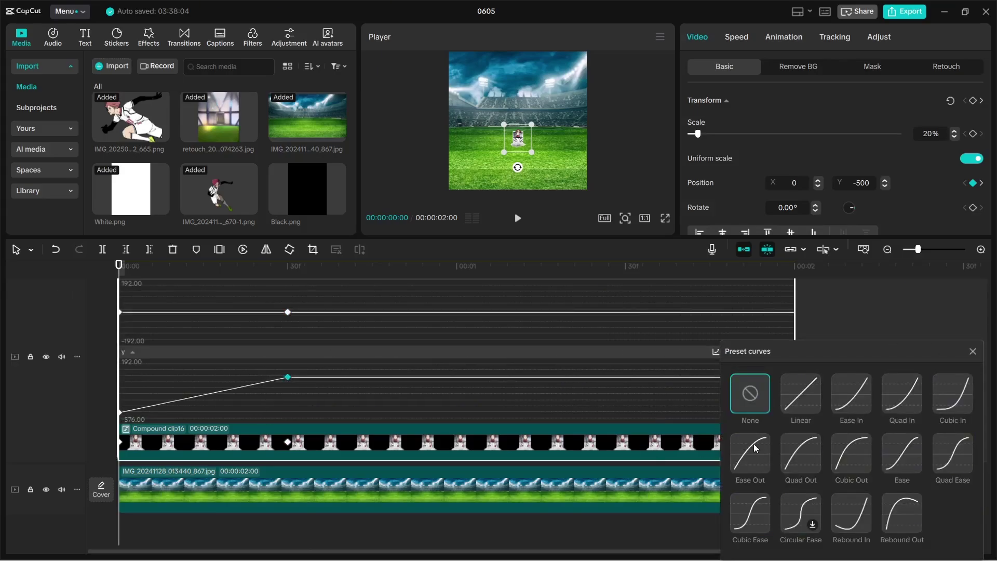
{"action": "left_click", "coordinate": [860, 459]}
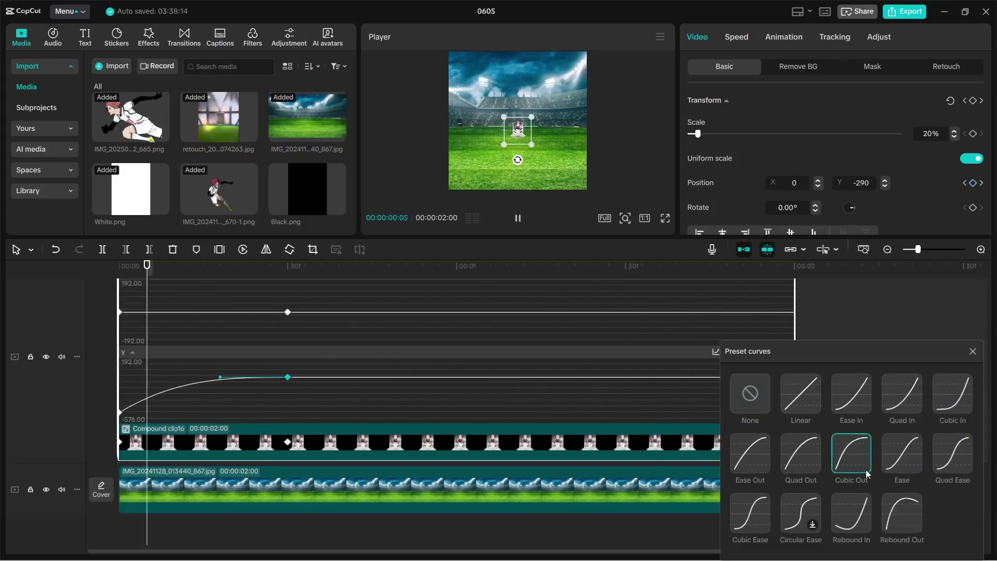
{"action": "left_click", "coordinate": [973, 352]}
{"action": "key", "text": "alt+k"}
Review the portrait compound clip's eased upward movement frame by frame from 00:00:00:00.
{"action": "left_click", "coordinate": [141, 380]}
{"action": "key", "text": "Home"}
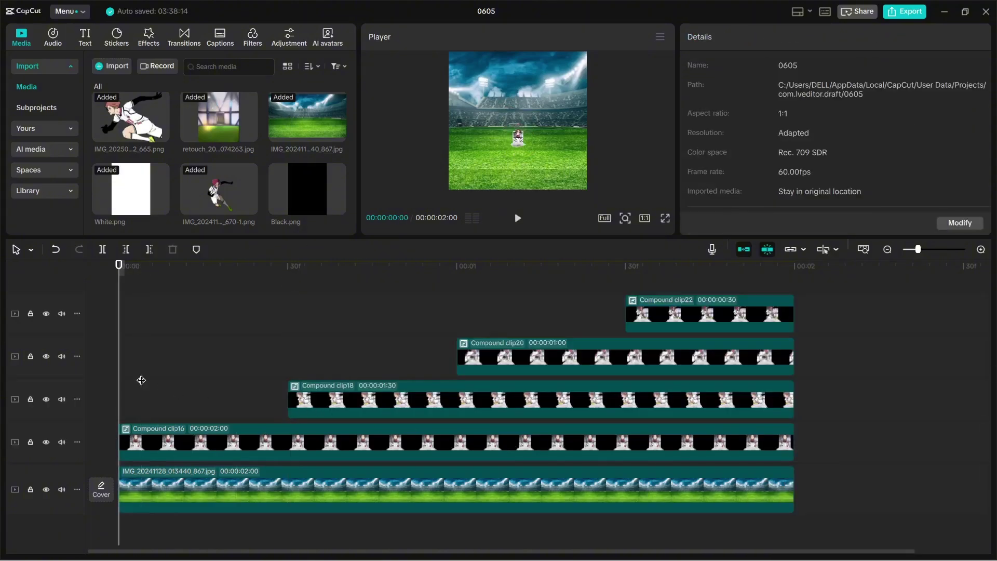
{"action": "key", "text": "Right"}
{"action": "key", "text": "Right"}
{"action": "key", "text": "Right"}
{"action": "key", "text": "Right"}
{"action": "key", "text": "Right"}
{"action": "key", "text": "Right"}
{"action": "key", "text": "Right"}
{"action": "key", "text": "Right"}
{"action": "key", "text": "Right"}
{"action": "key", "text": "Right"}
{"action": "key", "text": "Right"}
{"action": "key", "text": "Right"}
{"action": "key", "text": "Right"}
{"action": "key", "text": "Right"}
{"action": "key", "text": "Right"}
{"action": "key", "text": "Right"}
{"action": "key", "text": "Right"}
{"action": "key", "text": "Right"}
{"action": "key", "text": "Right"}
{"action": "key", "text": "Home"}
{"action": "key", "text": "Right"}
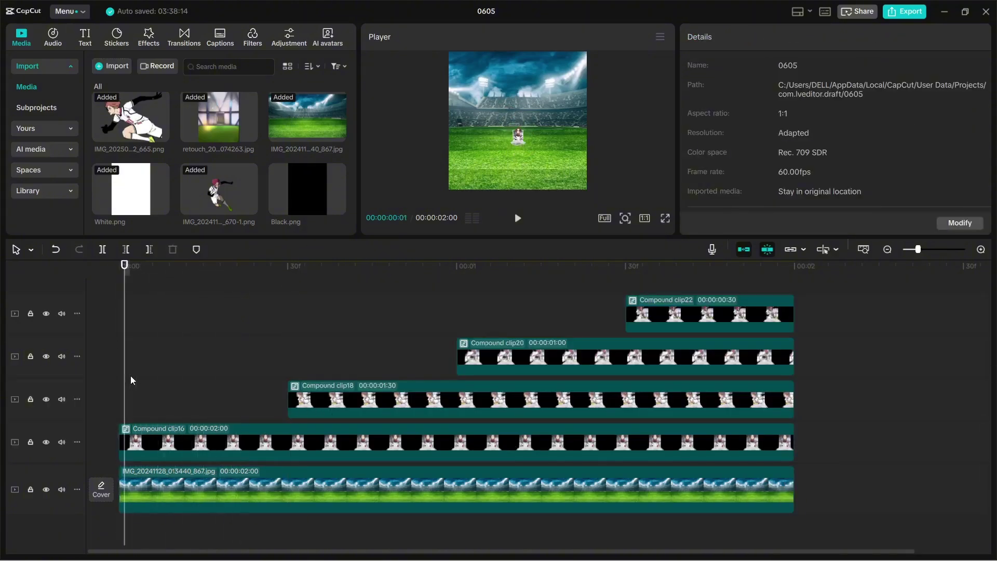
{"action": "key", "text": "Right"}
{"action": "key", "text": "Right"}
{"action": "key", "text": "Right"}
{"action": "key", "text": "Right"}
{"action": "key", "text": "Right"}
{"action": "key", "text": "Right"}
{"action": "key", "text": "Right"}
{"action": "key", "text": "Right"}
{"action": "key", "text": "Right"}
{"action": "key", "text": "Right"}
{"action": "key", "text": "Right"}
{"action": "key", "text": "Right"}
{"action": "key", "text": "Right"}
{"action": "key", "text": "Right"}
{"action": "key", "text": "Right"}
{"action": "key", "text": "Right"}
{"action": "key", "text": "Right"}
{"action": "key", "text": "Right"}
{"action": "key", "text": "Right"}
{"action": "key", "text": "Right"}
Add position and rotation keyframes to the running player's compound clip at 00:00:00:30 and 00:00:01:00.
{"action": "key", "text": "Up"}
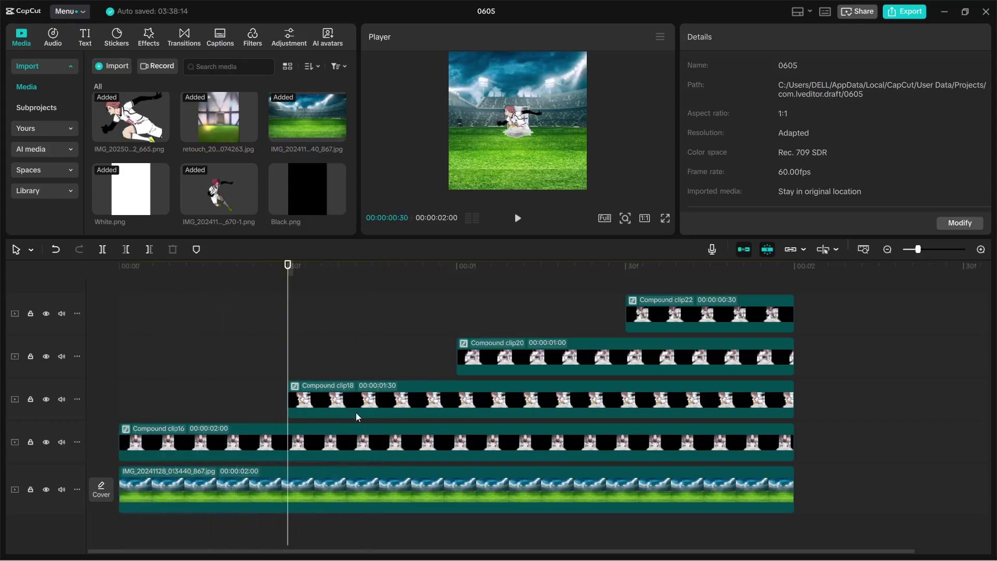
{"action": "left_click", "coordinate": [402, 394]}
{"action": "scroll", "coordinate": [917, 189], "scroll_direction": "down", "scroll_amount": 5}
{"action": "scroll", "coordinate": [919, 189], "scroll_direction": "up", "scroll_amount": 4}
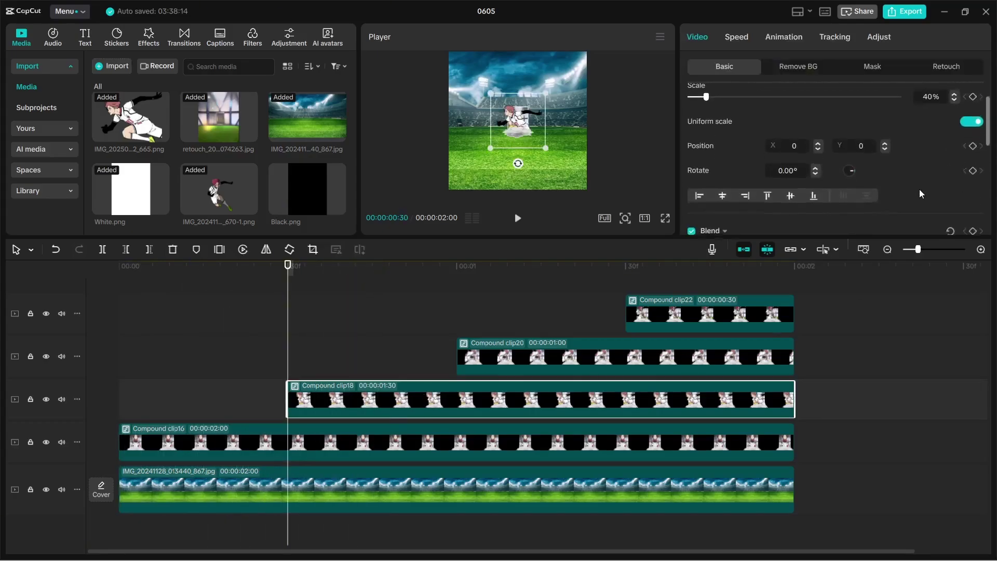
{"action": "scroll", "coordinate": [919, 189], "scroll_direction": "up", "scroll_amount": 1}
{"action": "left_click", "coordinate": [972, 183]}
{"action": "left_click", "coordinate": [972, 208]}
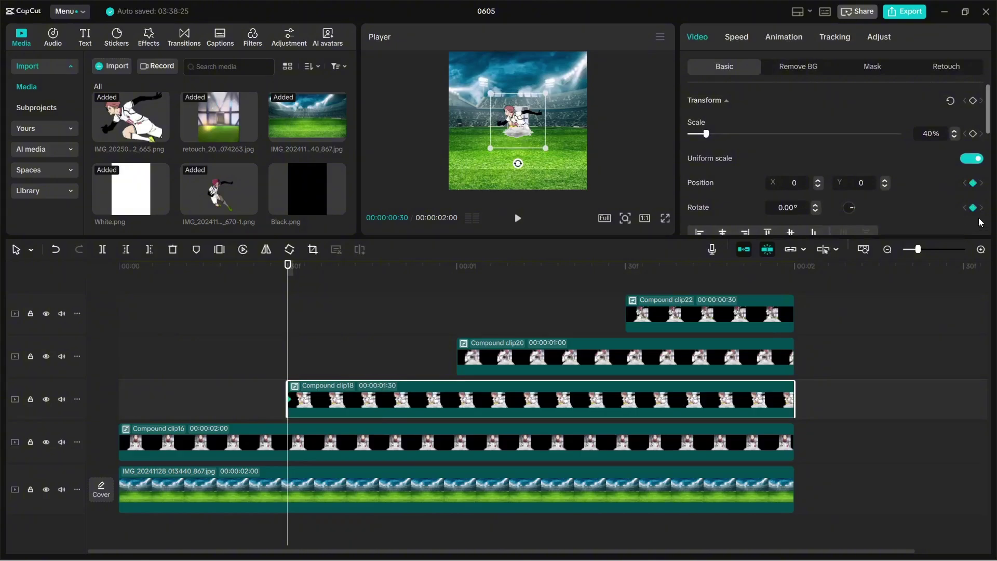
{"action": "key", "text": "Down"}
{"action": "left_click", "coordinate": [972, 208]}
{"action": "left_click", "coordinate": [972, 183]}
Set the running player clip's rotation to -90° on its keyframe at 00:00:00:30.
{"action": "key", "text": "Up"}
{"action": "left_click", "coordinate": [775, 207]}
{"action": "type", "text": "-9"}
{"action": "key", "text": "Return"}
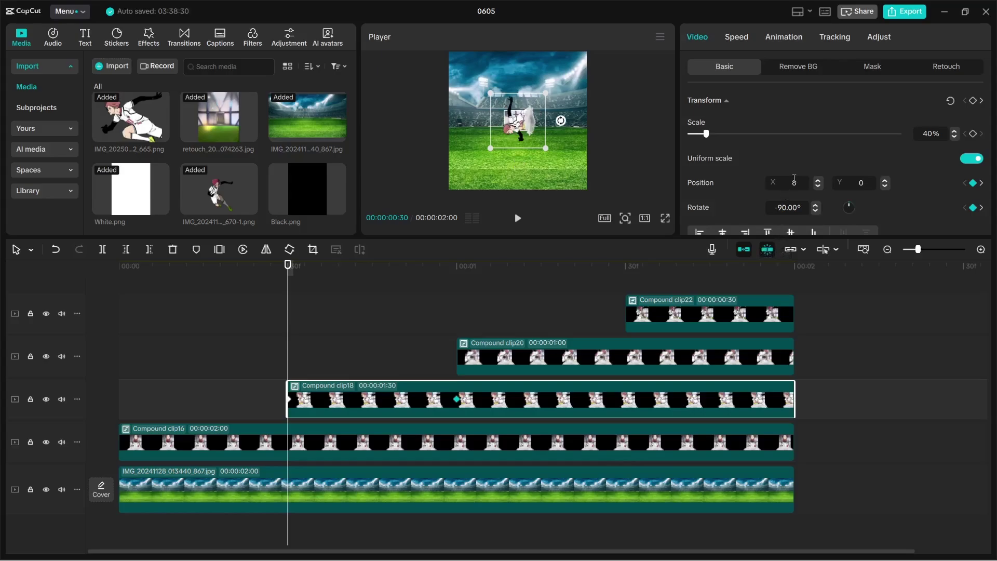
Set the running player clip's position to X 1080 and Y -1080 on the 00:00:00:30 keyframe.
{"action": "type", "text": "-180"}
{"action": "type", "text": "080"}
{"action": "key", "text": "Return"}
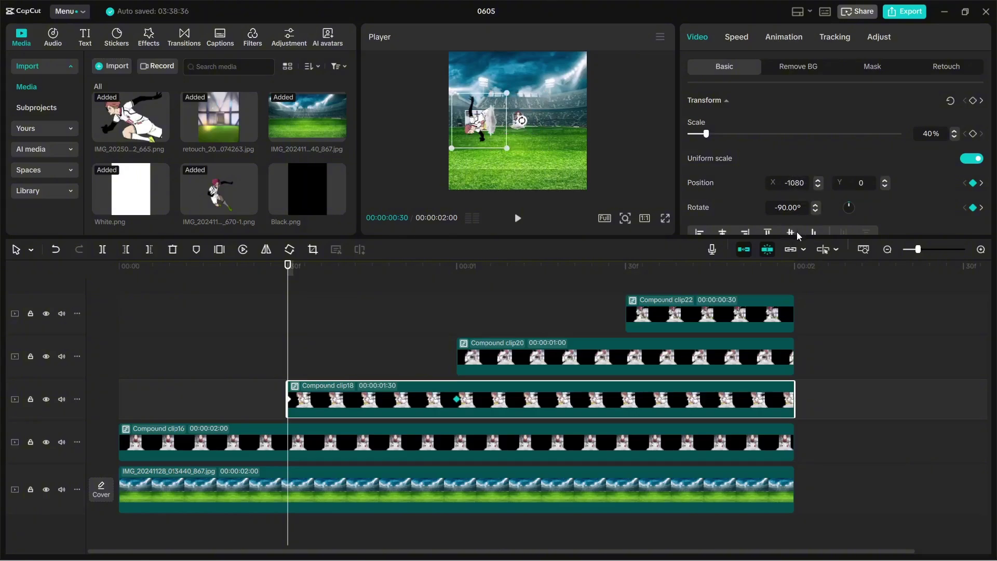
{"action": "key", "text": "BackSpace"}
{"action": "key", "text": "Return"}
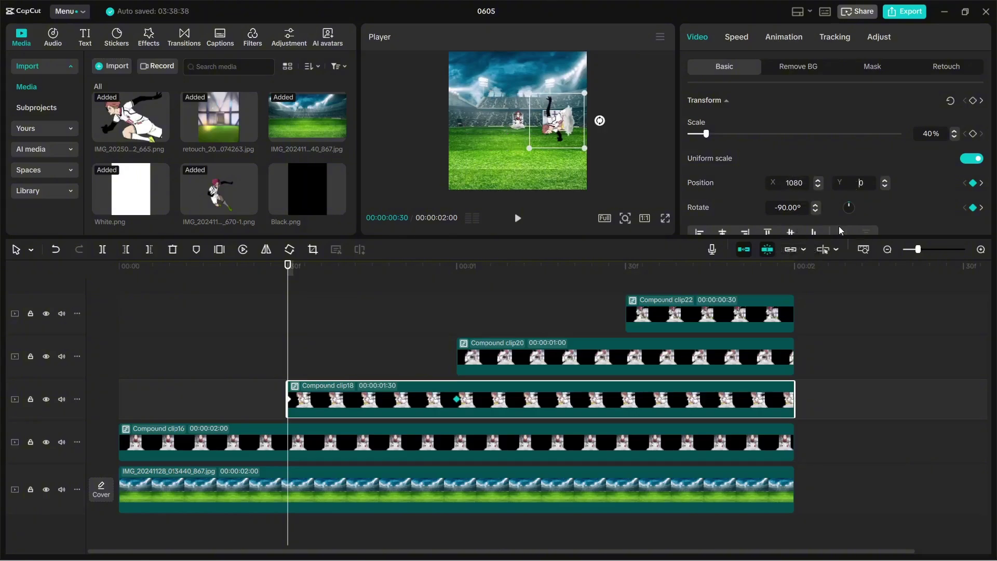
{"action": "type", "text": "-1080"}
{"action": "key", "text": "Return"}
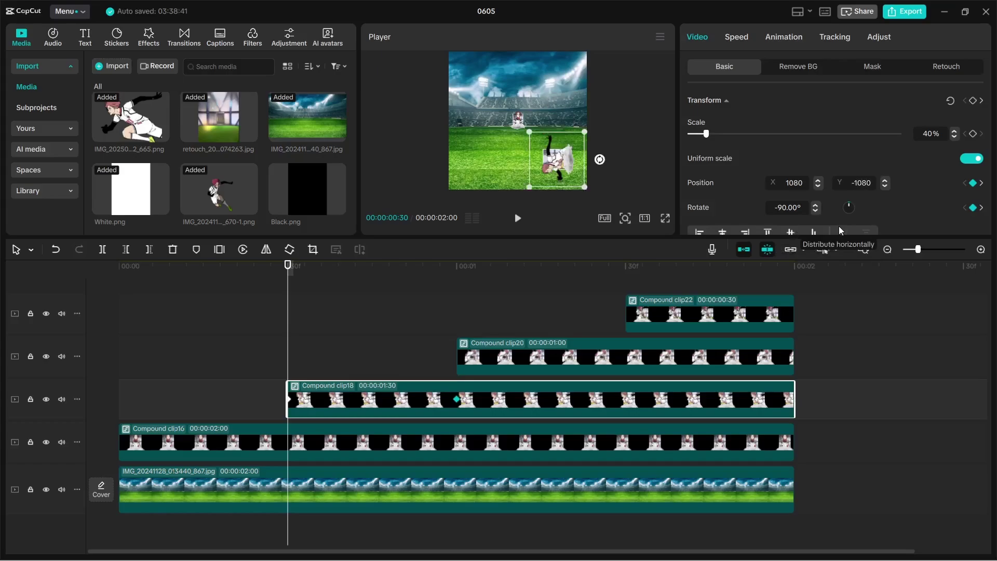
Apply the Cubic Out preset curve to the running player clip's X position animation.
{"action": "key", "text": "alt+k"}
{"action": "scroll", "coordinate": [434, 376], "scroll_direction": "up", "scroll_amount": 1}
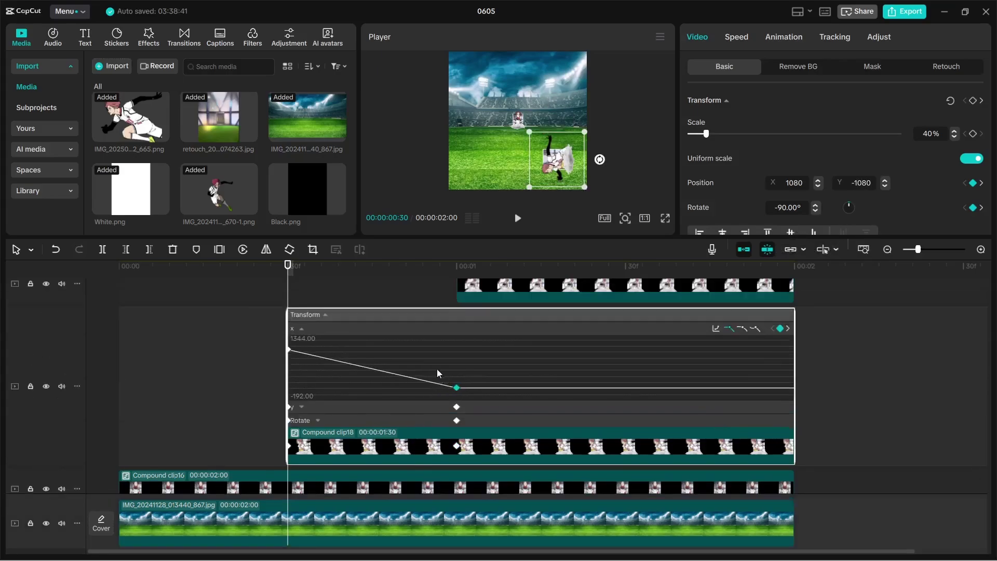
{"action": "left_click", "coordinate": [716, 329]}
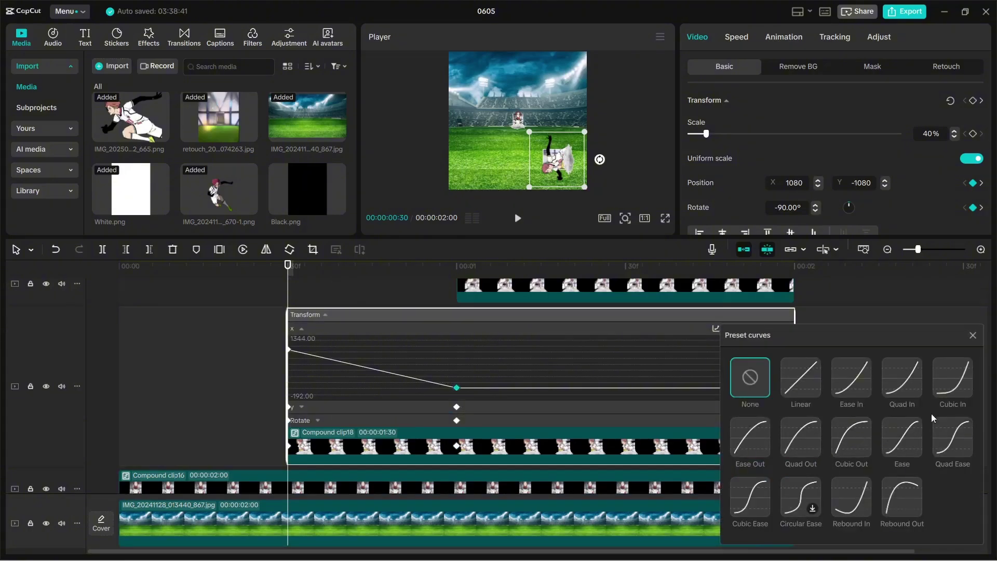
{"action": "left_click", "coordinate": [860, 436]}
{"action": "left_click", "coordinate": [972, 335]}
Review the running player clip's entrance frame by frame from 00:00:00:30.
{"action": "key", "text": "Right"}
{"action": "key", "text": "Right"}
{"action": "key", "text": "Right"}
{"action": "key", "text": "Right"}
{"action": "key", "text": "Right"}
{"action": "key", "text": "Right"}
{"action": "key", "text": "Right"}
{"action": "key", "text": "Right"}
{"action": "key", "text": "Right"}
{"action": "key", "text": "Right"}
{"action": "key", "text": "Right"}
{"action": "key", "text": "Right"}
{"action": "key", "text": "Right"}
{"action": "key", "text": "Right"}
{"action": "key", "text": "Right"}
{"action": "key", "text": "Right"}
{"action": "key", "text": "Right"}
{"action": "key", "text": "Right"}
{"action": "key", "text": "Right"}
{"action": "key", "text": "Right"}
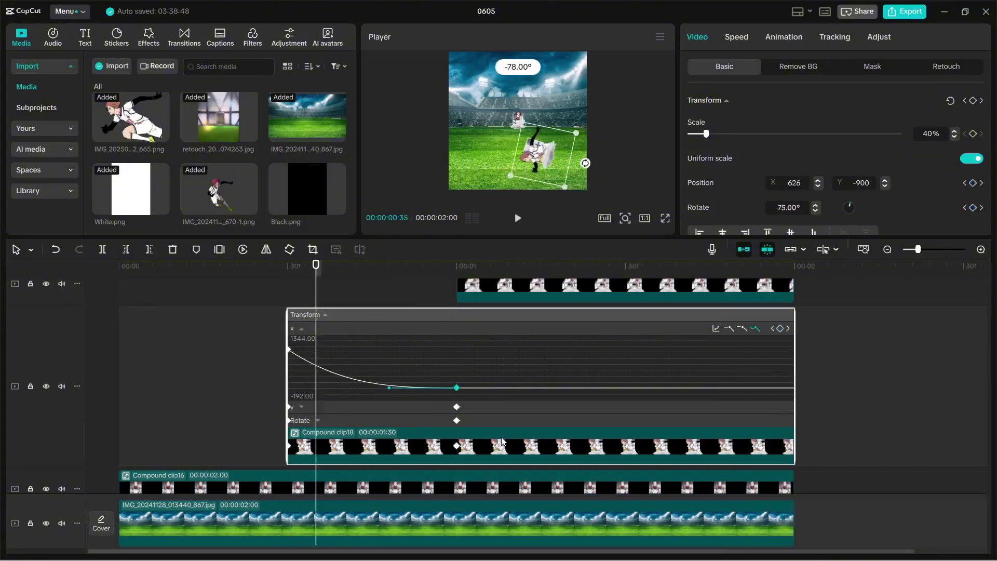
{"action": "key", "text": "Up"}
{"action": "key", "text": "Right"}
{"action": "key", "text": "Right"}
{"action": "key", "text": "Right"}
{"action": "key", "text": "Right"}
{"action": "key", "text": "Right"}
{"action": "key", "text": "Right"}
{"action": "key", "text": "Right"}
{"action": "key", "text": "Right"}
{"action": "key", "text": "Right"}
{"action": "key", "text": "Right"}
{"action": "key", "text": "Right"}
{"action": "key", "text": "Right"}
{"action": "key", "text": "Right"}
{"action": "key", "text": "Right"}
{"action": "key", "text": "Right"}
{"action": "key", "text": "Right"}
{"action": "key", "text": "Right"}
{"action": "key", "text": "Right"}
{"action": "key", "text": "Right"}
{"action": "key", "text": "Right"}
{"action": "key", "text": "Right"}
{"action": "key", "text": "Right"}
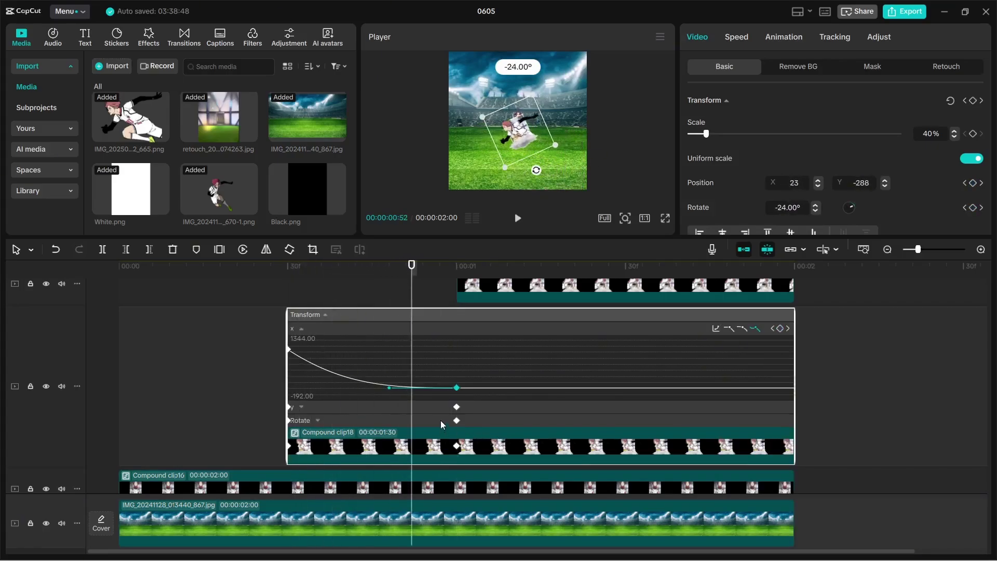
Apply the Ease Out preset curve to the running player clip's Y position animation.
{"action": "left_click", "coordinate": [441, 408]}
{"action": "left_click_drag", "start_coordinate": [487, 380], "coordinate": [447, 350]}
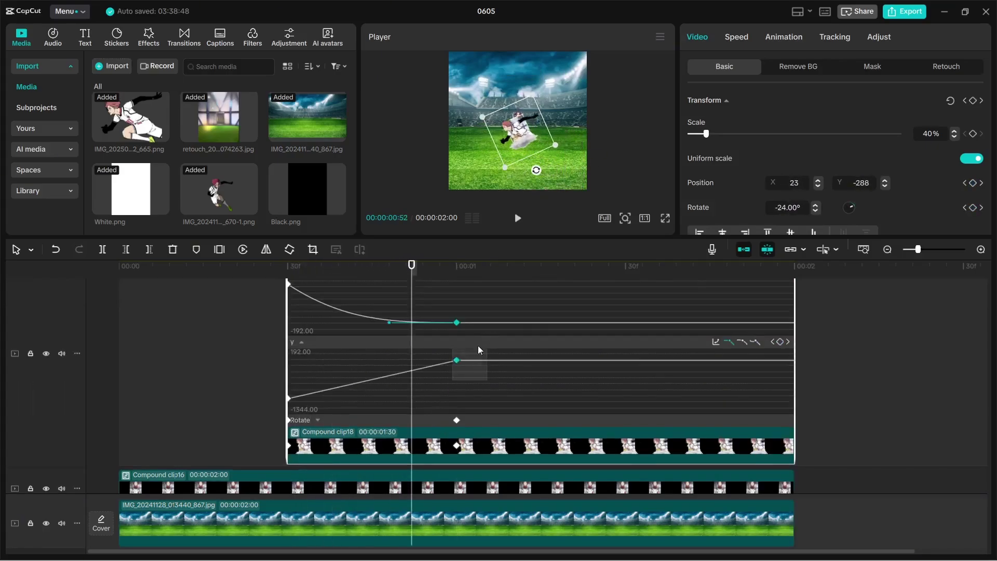
{"action": "left_click", "coordinate": [715, 341]}
{"action": "left_click", "coordinate": [741, 459]}
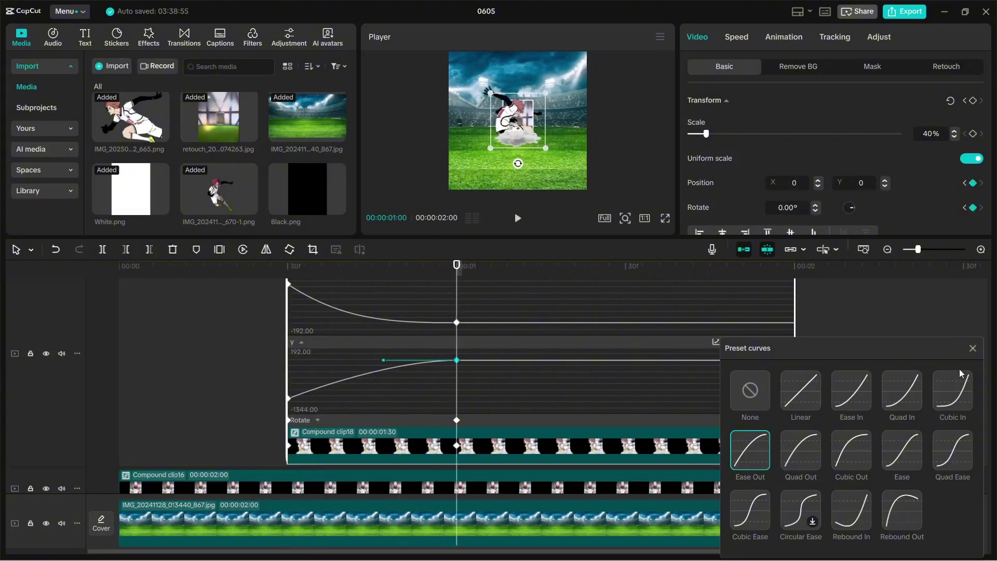
{"action": "left_click", "coordinate": [972, 348]}
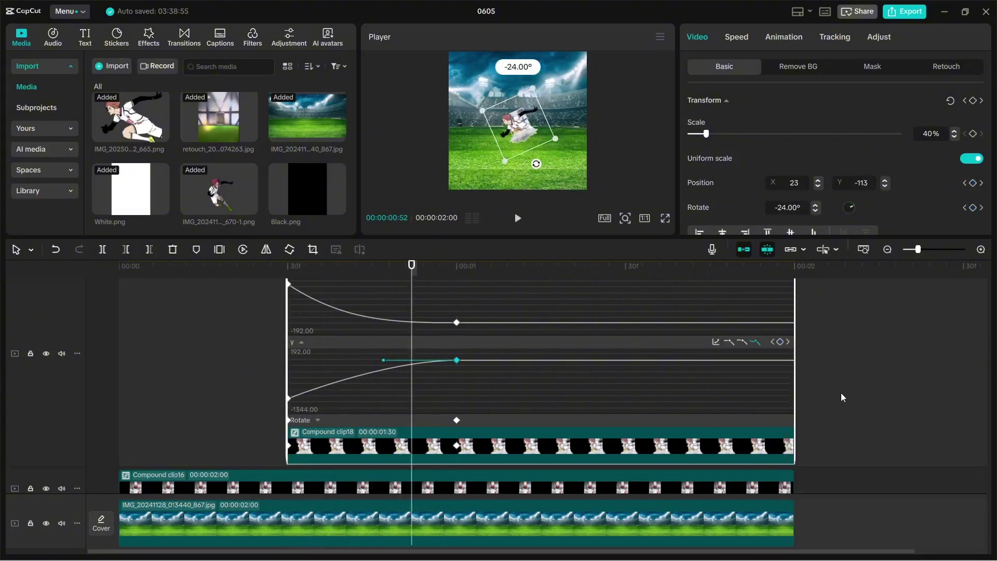
Apply the Ease Out preset curve to the running player clip's rotation and close its keyframe graphs.
{"action": "left_click", "coordinate": [436, 418]}
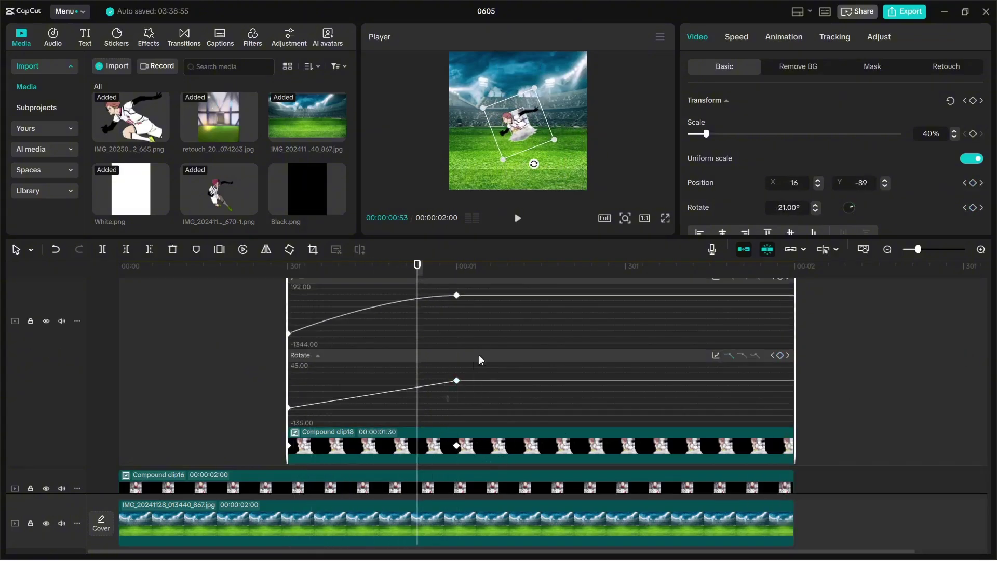
{"action": "left_click", "coordinate": [716, 357]}
{"action": "left_click", "coordinate": [749, 453]}
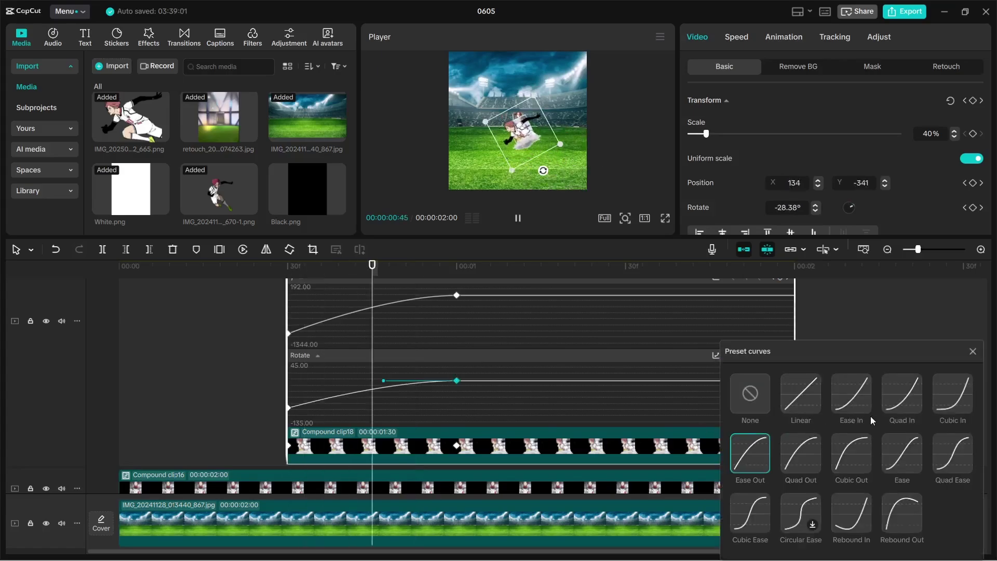
{"action": "left_click", "coordinate": [972, 351]}
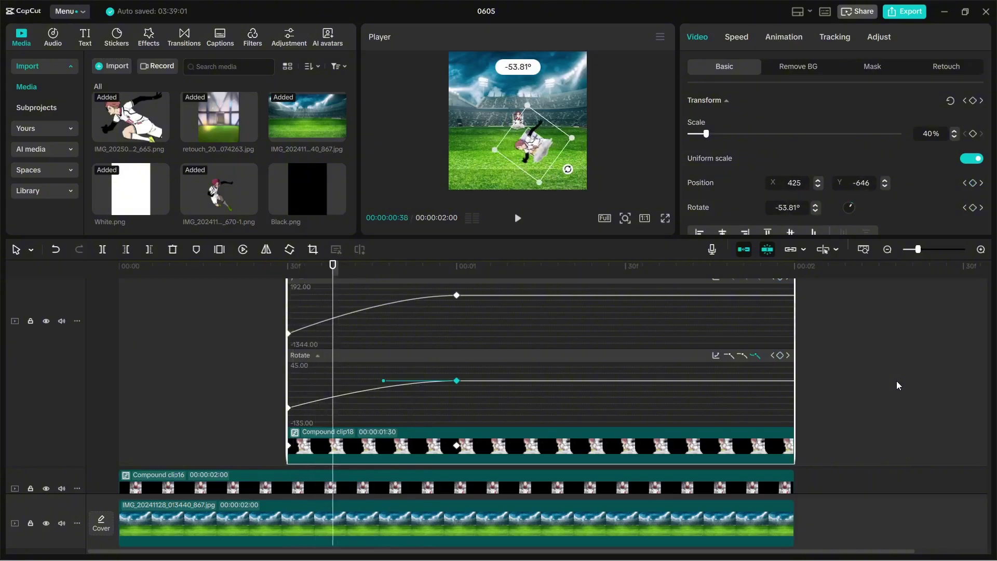
{"action": "key", "text": "Right"}
{"action": "key", "text": "Right"}
{"action": "key", "text": "alt+k"}
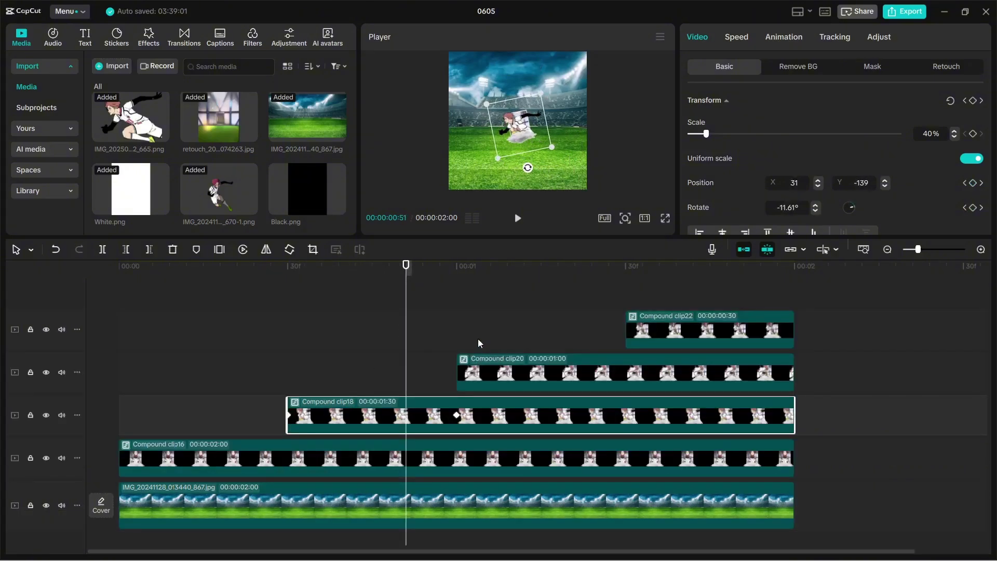
Keyframe the sliding player compound clip's position and rotation at 00:00:01:00, with the rotation at 90°.
{"action": "left_click", "coordinate": [524, 378]}
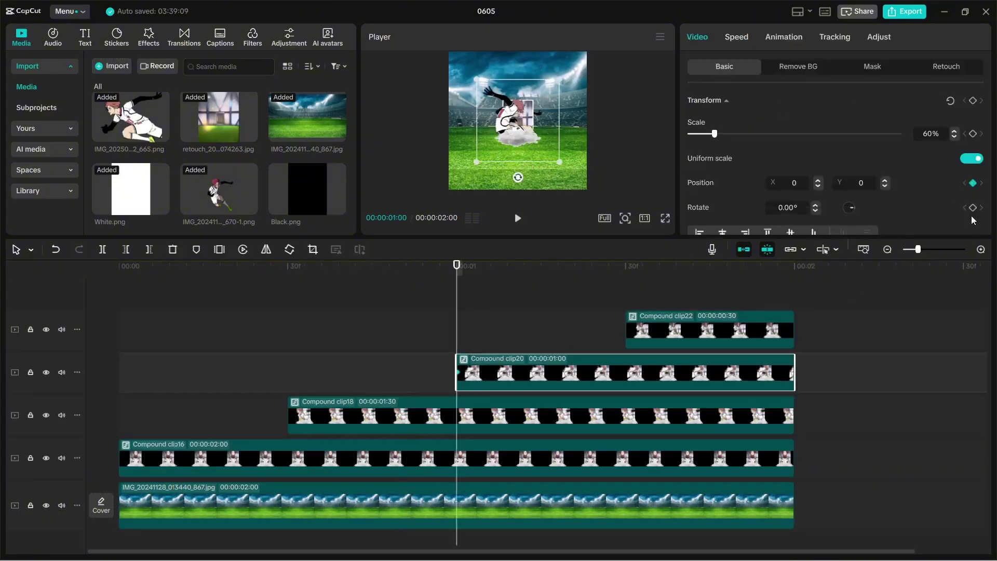
{"action": "left_click", "coordinate": [973, 208]}
{"action": "key", "text": "Return"}
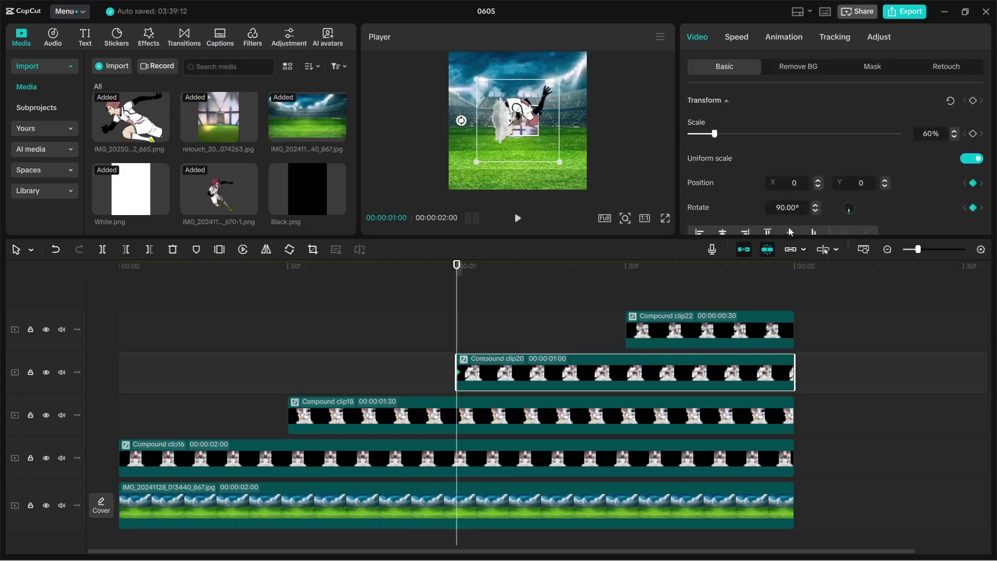
Set the sliding player clip's position to X -1920 and Y -1920 on the 00:00:01:00 keyframe.
{"action": "key", "text": "Tab"}
{"action": "type", "text": "-1920"}
{"action": "key", "text": "Return"}
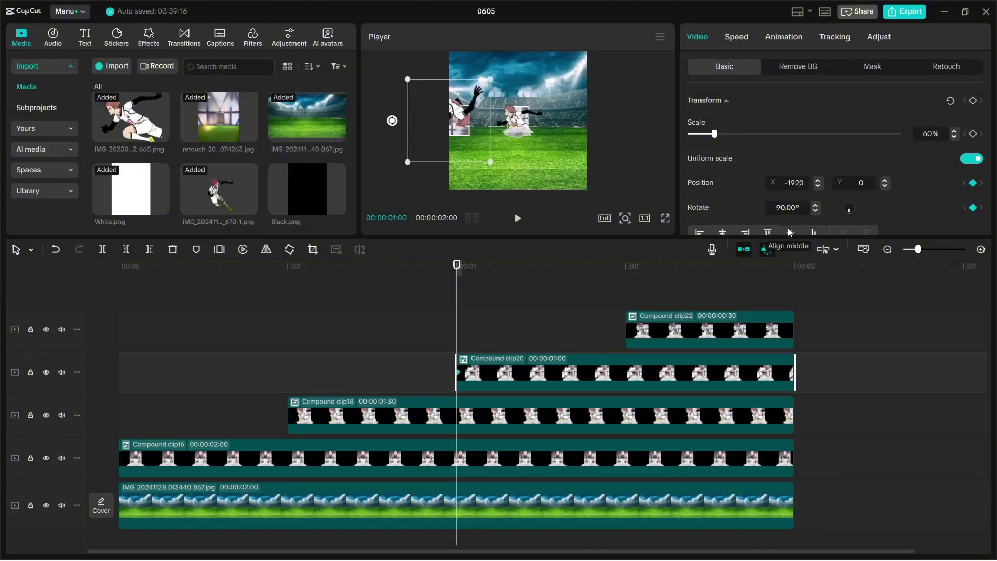
{"action": "left_click", "coordinate": [854, 183]}
{"action": "type", "text": "-1920"}
{"action": "key", "text": "Return"}
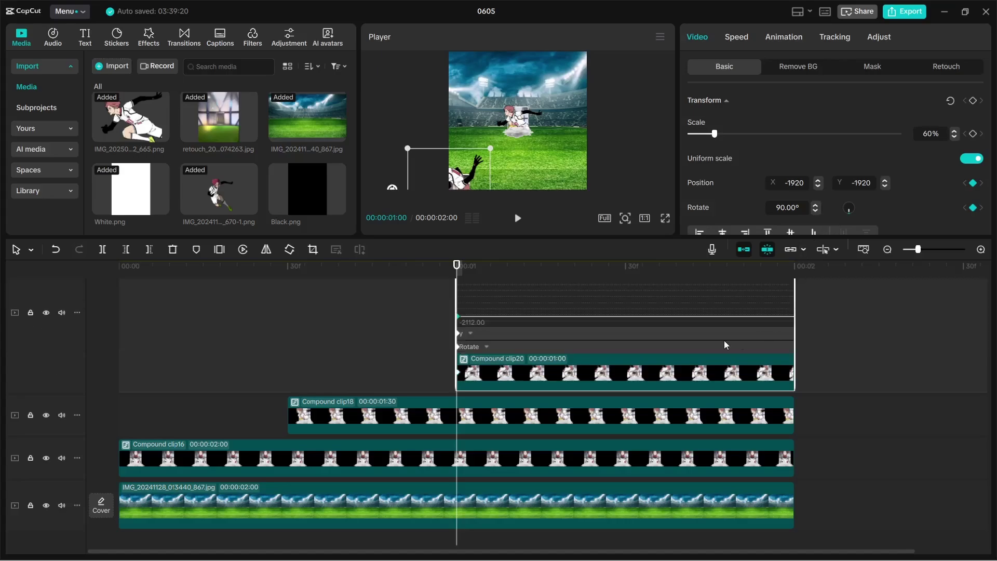
At 00:00:01:30, set the sliding player clip's position to X 0, Y 0 and its rotation to 0°.
{"action": "left_click", "coordinate": [975, 206]}
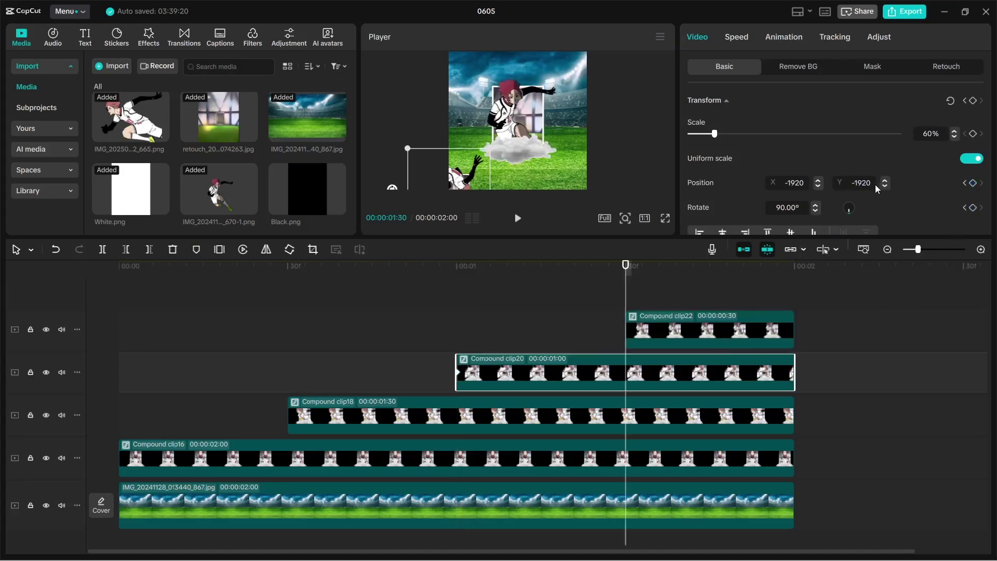
{"action": "left_click_drag", "start_coordinate": [873, 186], "coordinate": [771, 189]}
{"action": "type", "text": "0"}
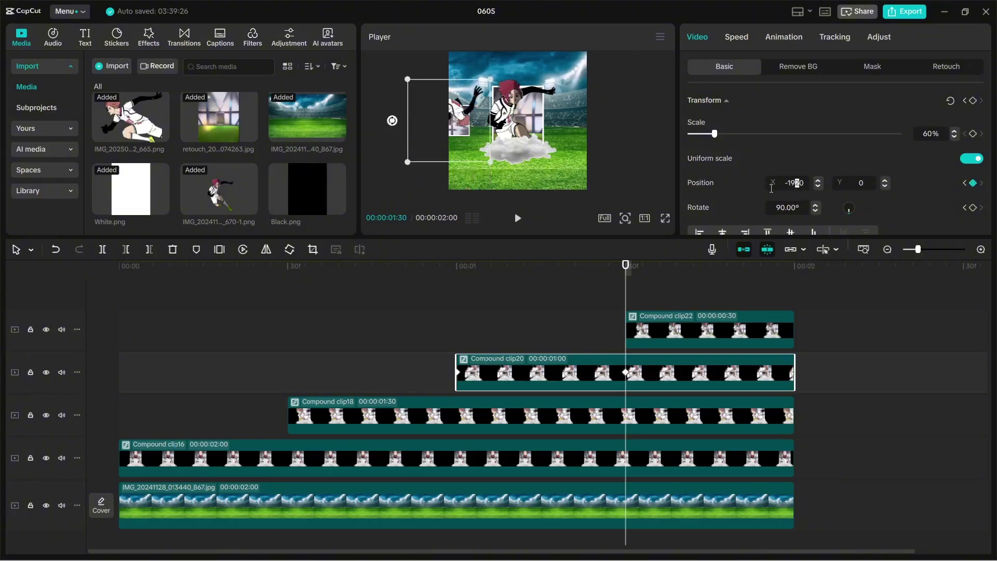
{"action": "type", "text": "0"}
{"action": "left_click", "coordinate": [802, 207]}
{"action": "key", "text": "ctrl+a"}
{"action": "type", "text": "0"}
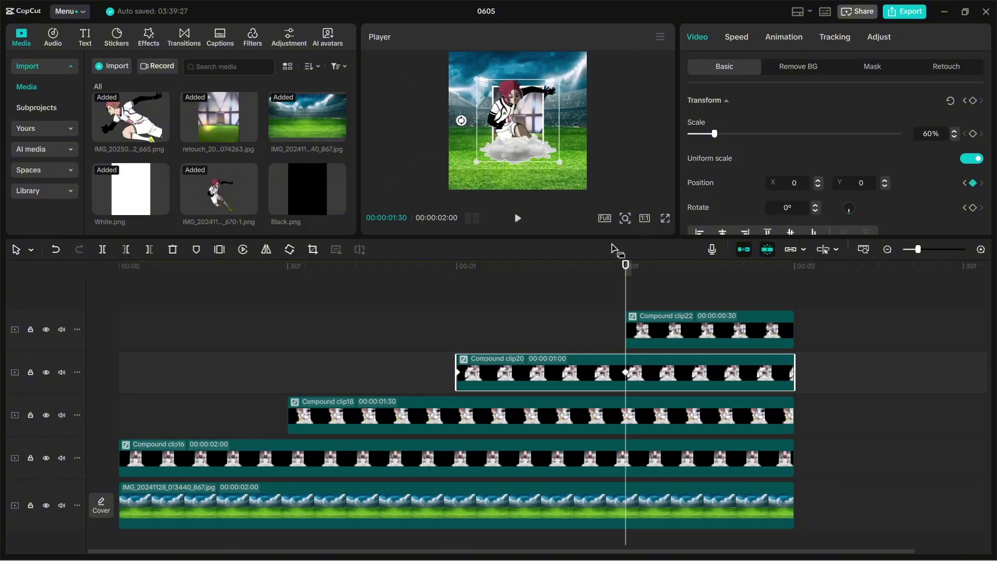
Apply the Cubic Out preset curve to the sliding player clip's X position animation.
{"action": "left_click", "coordinate": [577, 375]}
{"action": "key", "text": "alt+k"}
{"action": "key", "text": "Up"}
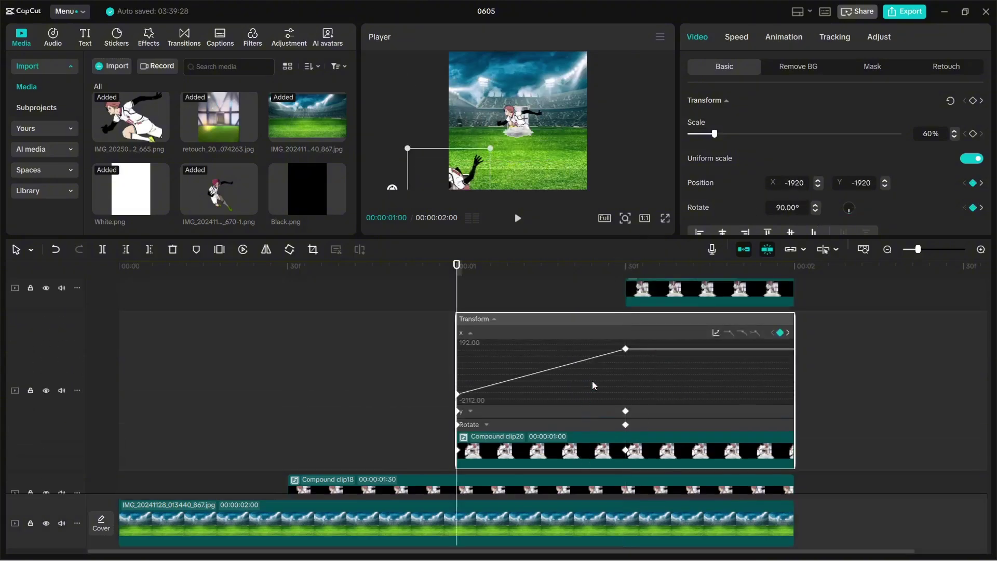
{"action": "left_click", "coordinate": [625, 348]}
{"action": "left_click", "coordinate": [715, 333]}
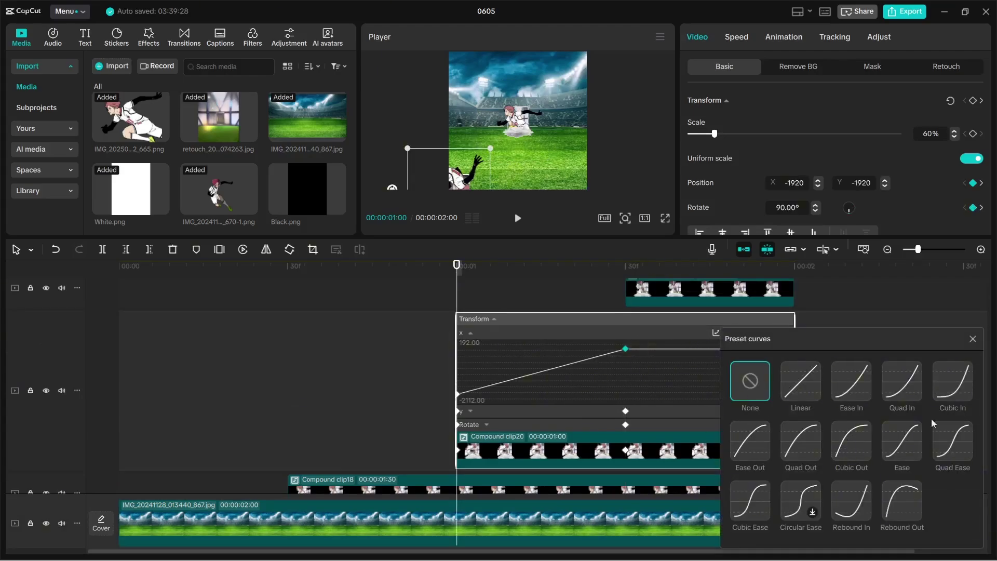
{"action": "left_click", "coordinate": [851, 440]}
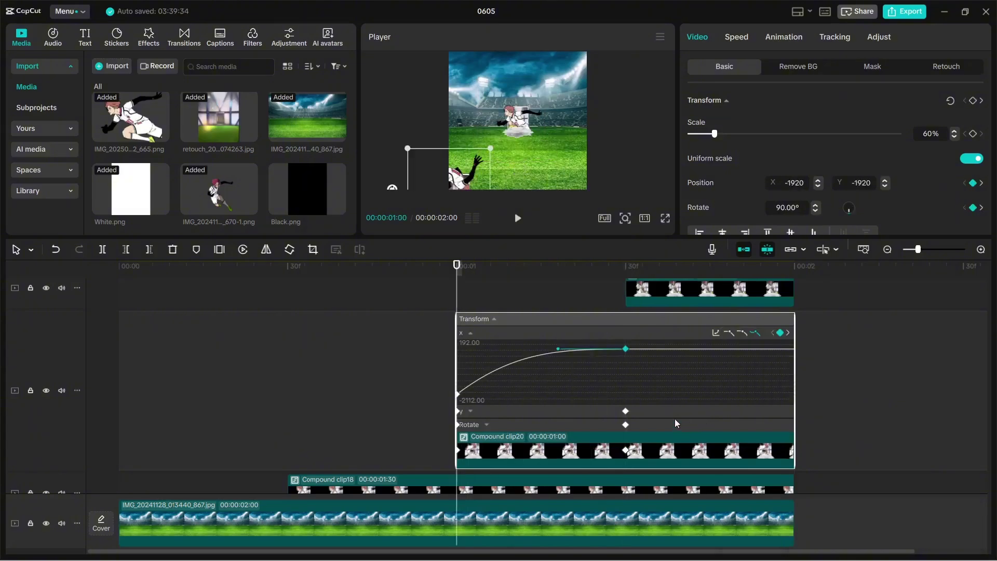
Apply the Ease Out preset curve to the sliding player clip's Y position animation.
{"action": "left_click", "coordinate": [625, 410]}
{"action": "left_click", "coordinate": [715, 345]}
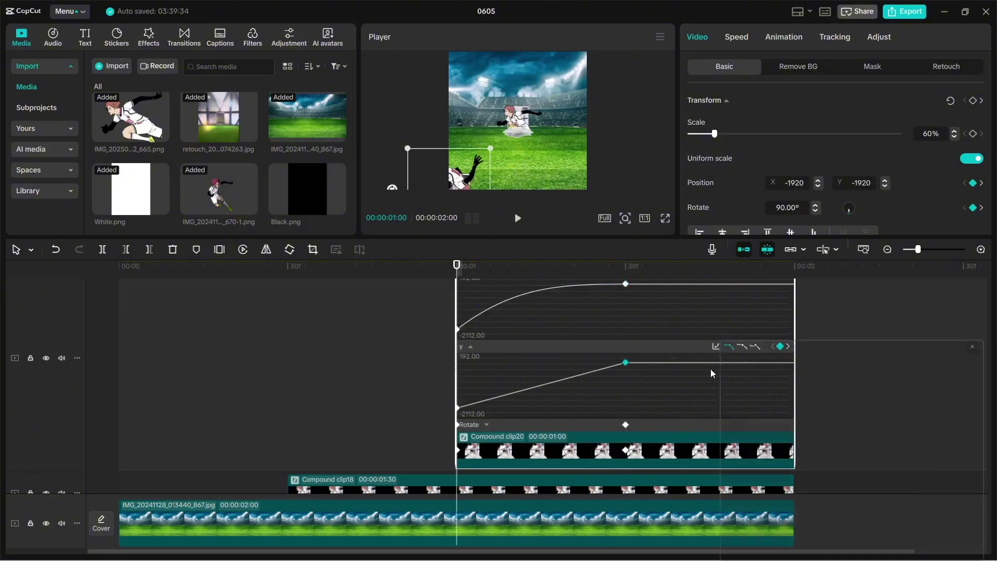
{"action": "left_click", "coordinate": [749, 445]}
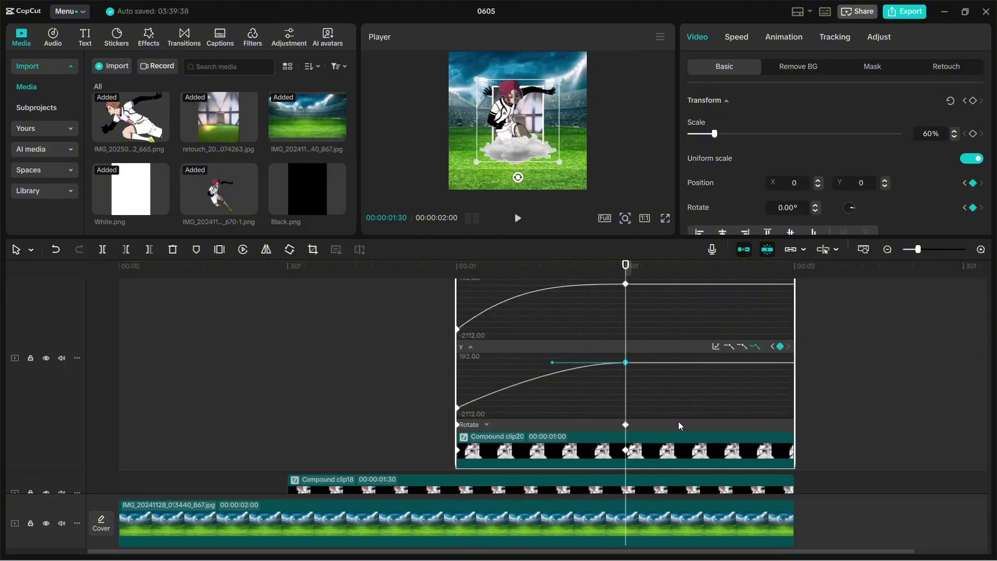
{"action": "left_click", "coordinate": [678, 423]}
Apply the Ease Out preset curve to the sliding player clip's rotation animation and collapse its keyframe graphs.
{"action": "left_click", "coordinate": [625, 412]}
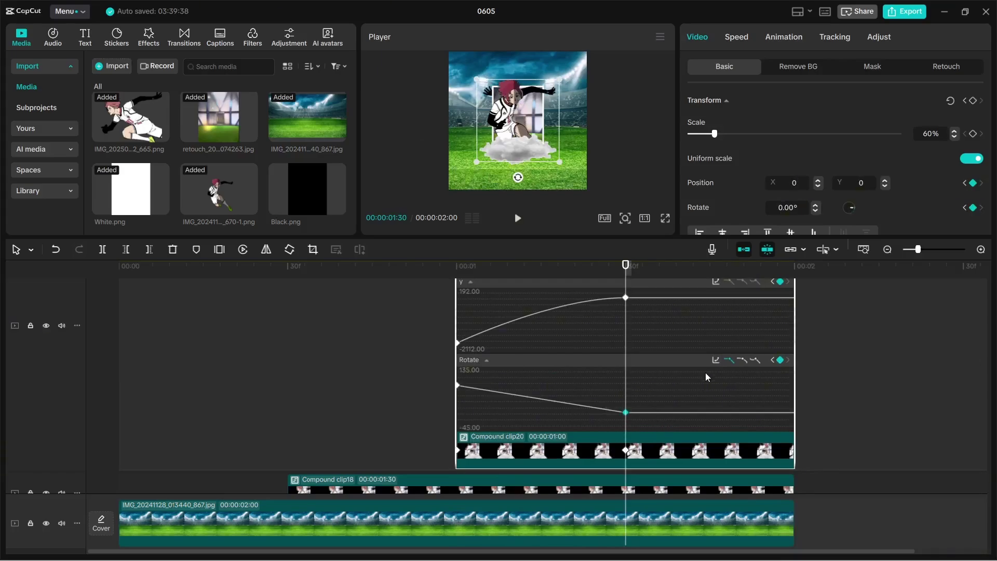
{"action": "left_click", "coordinate": [715, 360]}
{"action": "left_click", "coordinate": [750, 450]}
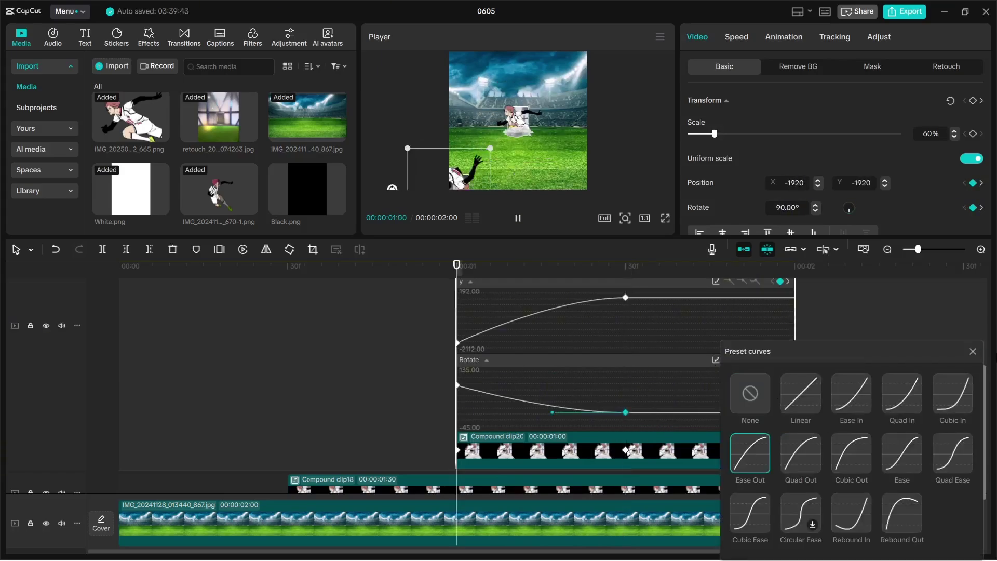
{"action": "left_click", "coordinate": [972, 351]}
{"action": "left_click", "coordinate": [470, 319]}
{"action": "left_click", "coordinate": [469, 319]}
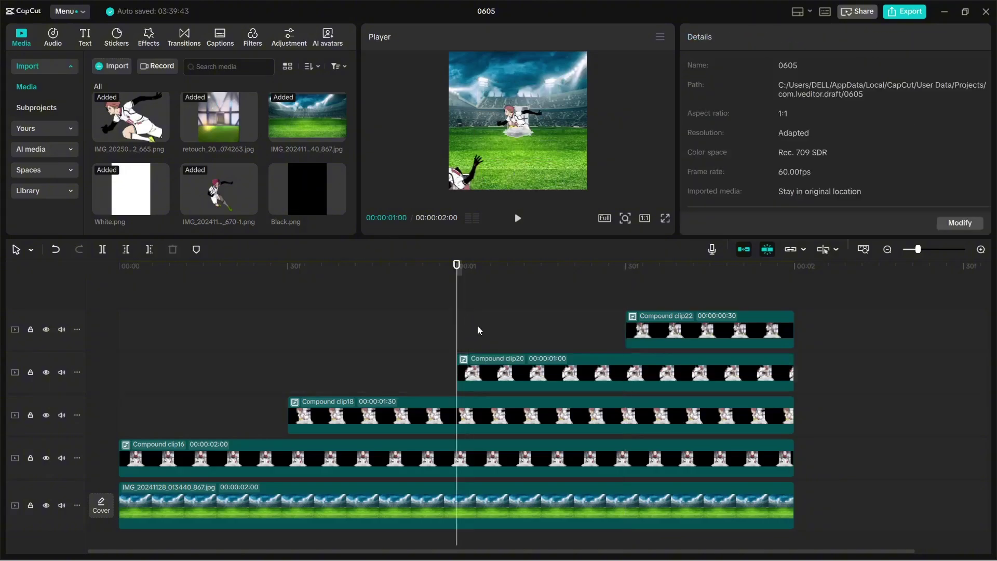
Play back the timeline to check the animated player clips.
{"action": "key", "text": "Up"}
{"action": "key", "text": "space"}
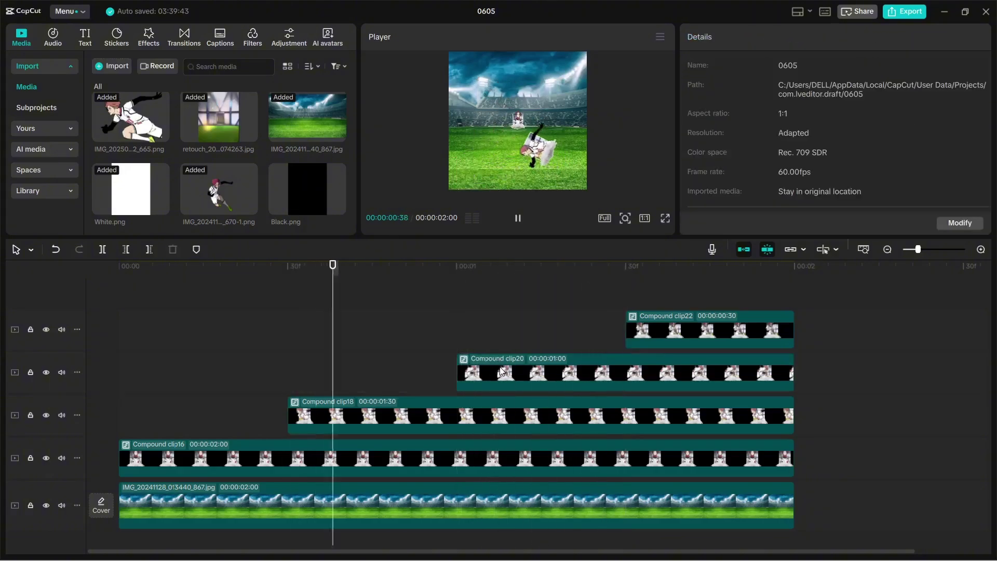
{"action": "left_click", "coordinate": [399, 343]}
Add position and rotation keyframes to the topmost, largest player clip at 00:00:01:30 and 00:00:02:00.
{"action": "key", "text": "Down"}
{"action": "left_click_drag", "start_coordinate": [479, 349], "coordinate": [637, 350]}
{"action": "left_click", "coordinate": [684, 335]}
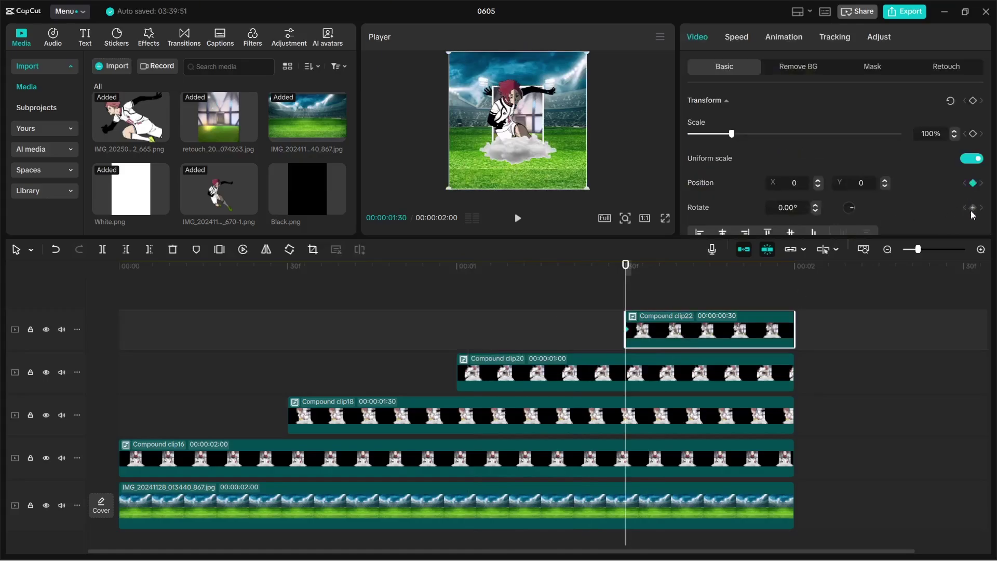
{"action": "key", "text": "Down"}
{"action": "left_click", "coordinate": [974, 183]}
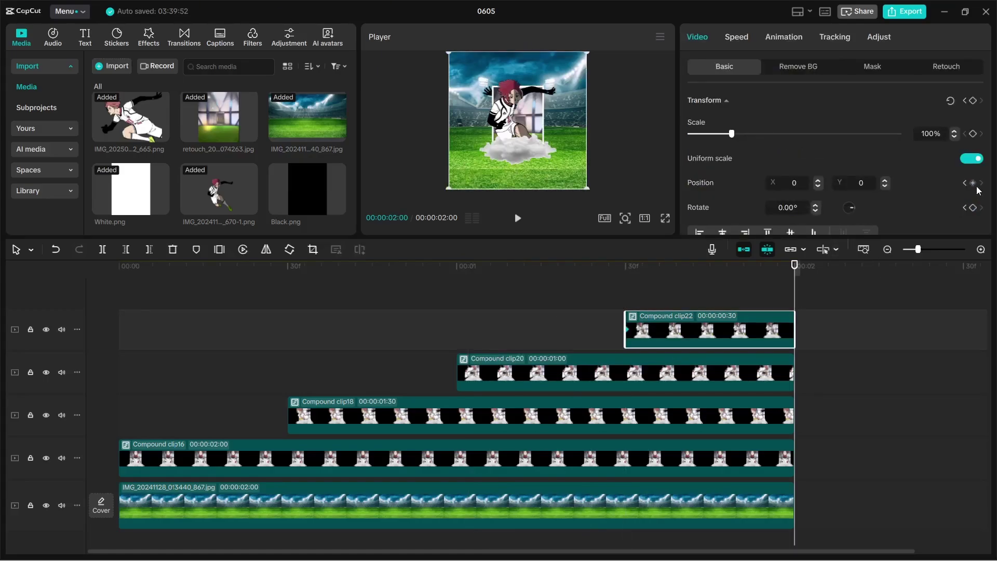
{"action": "left_click", "coordinate": [974, 208]}
Set the topmost player clip's rotation to -90° on the 00:00:01:30 keyframe.
{"action": "key", "text": "Up"}
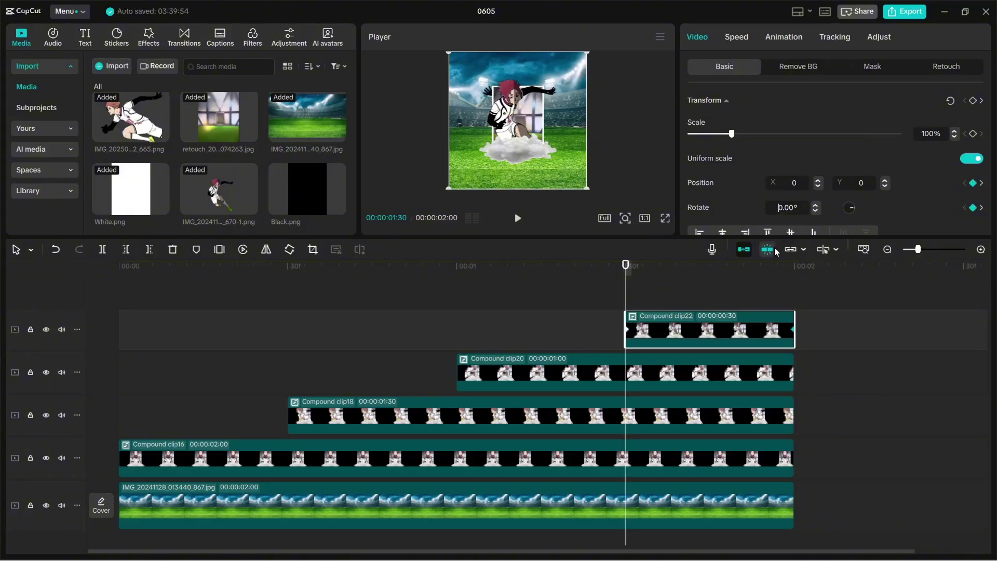
{"action": "type", "text": "9"}
{"action": "key", "text": "Left"}
{"action": "type", "text": "-"}
{"action": "key", "text": "Return"}
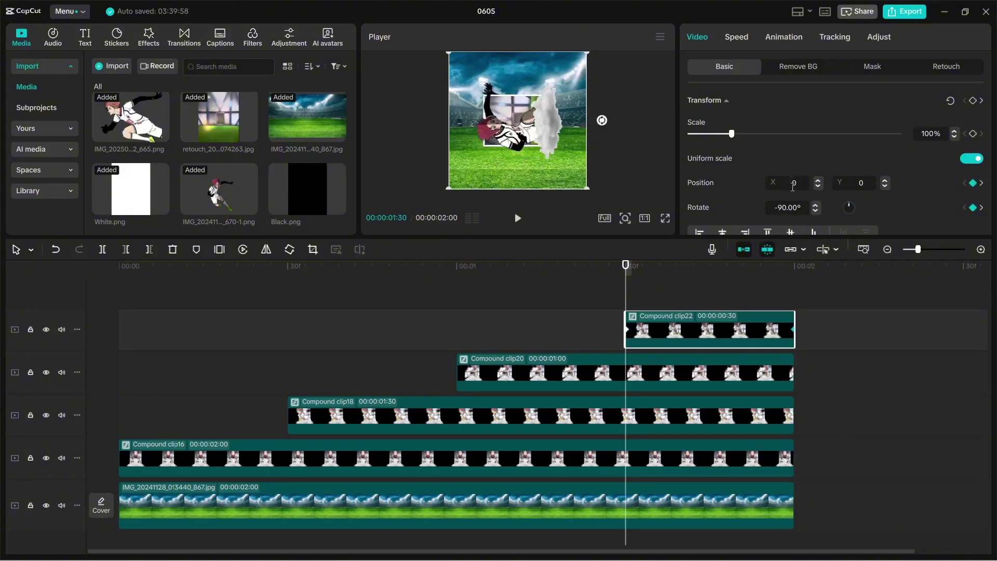
Set the topmost player clip's position to X 2160 and Y -2160 on the 00:00:01:30 keyframe.
{"action": "type", "text": "216"}
{"action": "key", "text": "Return"}
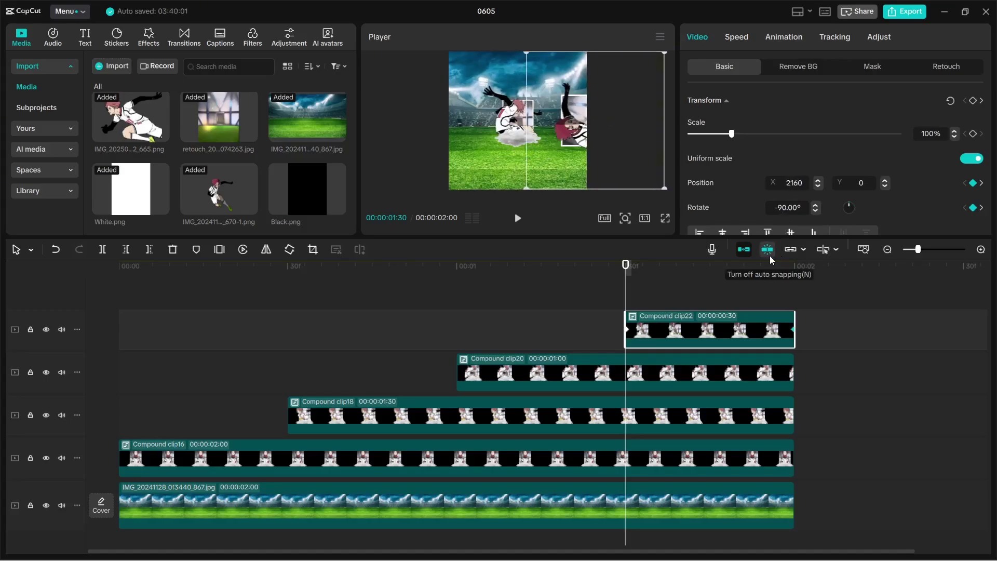
{"action": "left_click", "coordinate": [860, 184]}
{"action": "type", "text": "-216"}
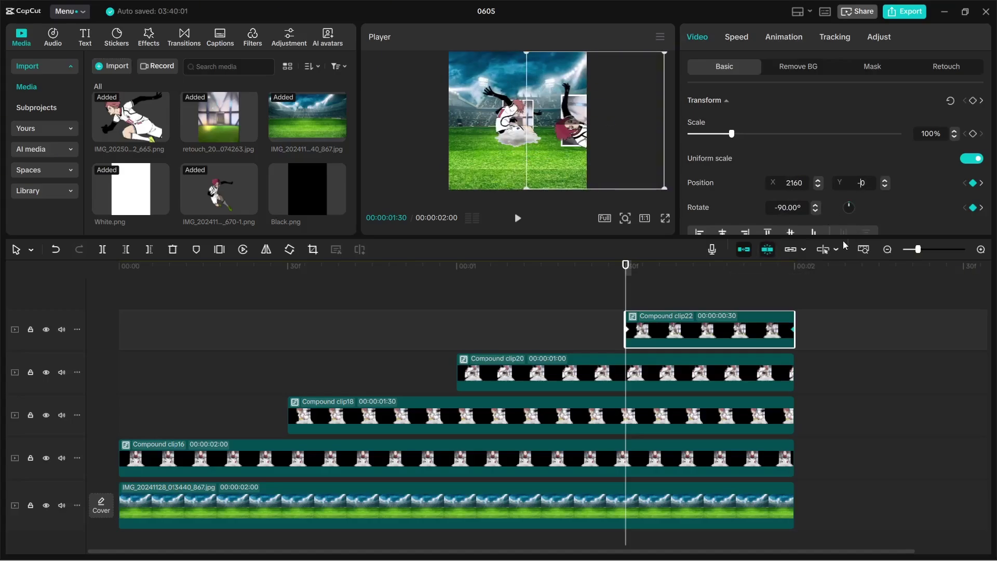
{"action": "key", "text": "Return"}
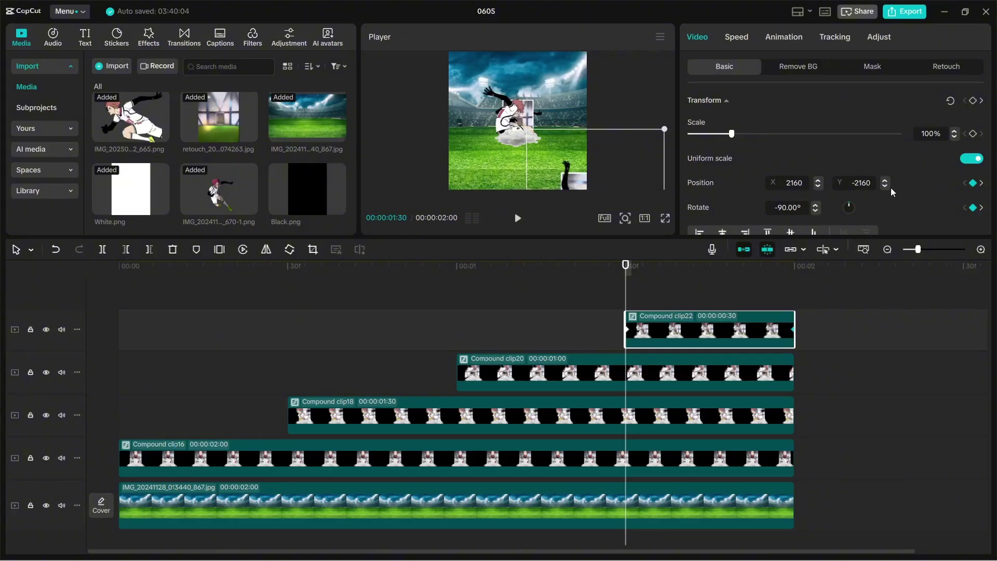
{"action": "left_click_drag", "start_coordinate": [854, 188], "coordinate": [786, 185]}
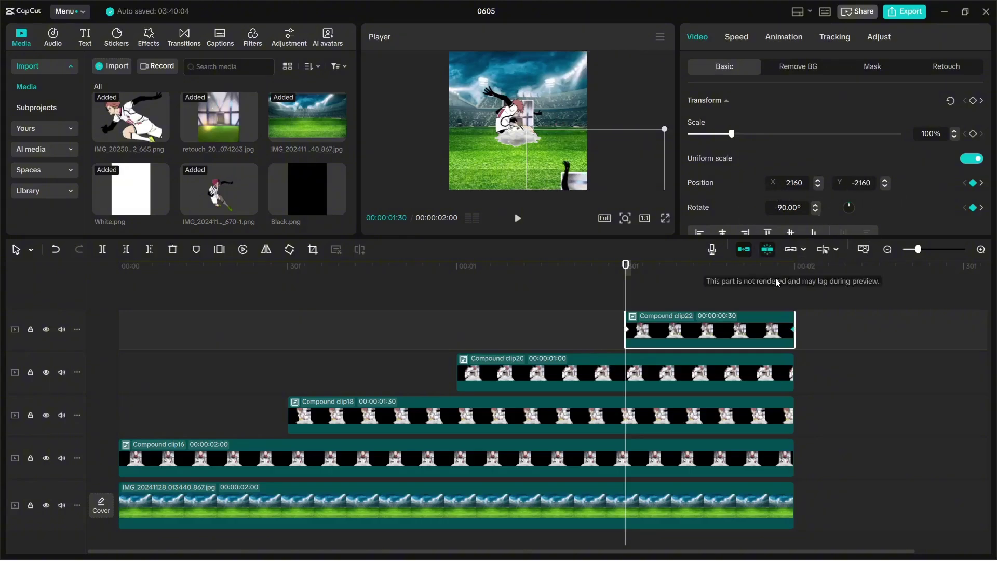
Show the topmost player clip's keyframe graphs and apply the Cubic Out preset curve to its X position.
{"action": "left_click", "coordinate": [748, 309]}
{"action": "scroll", "coordinate": [718, 350], "scroll_direction": "up", "scroll_amount": 2}
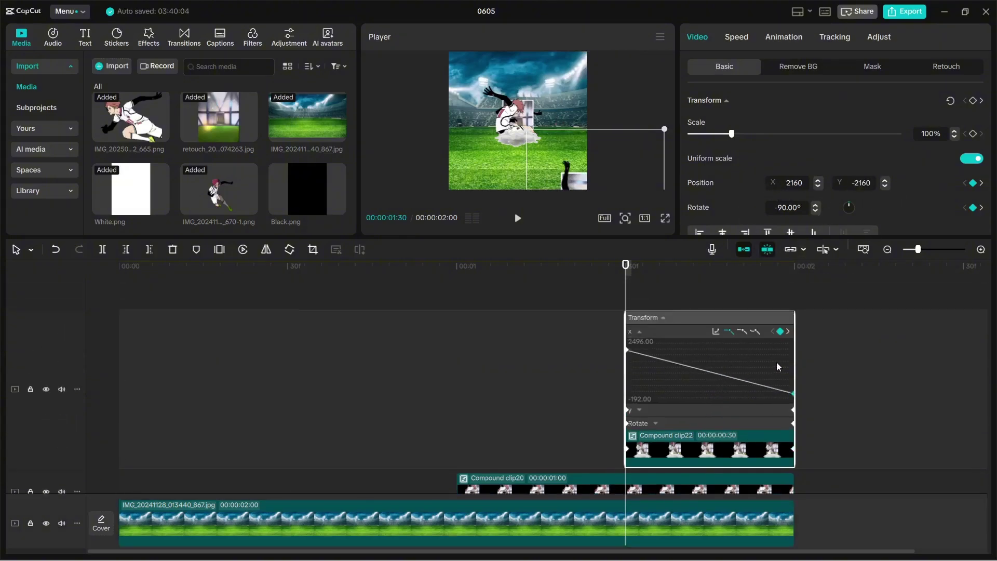
{"action": "left_click", "coordinate": [715, 332]}
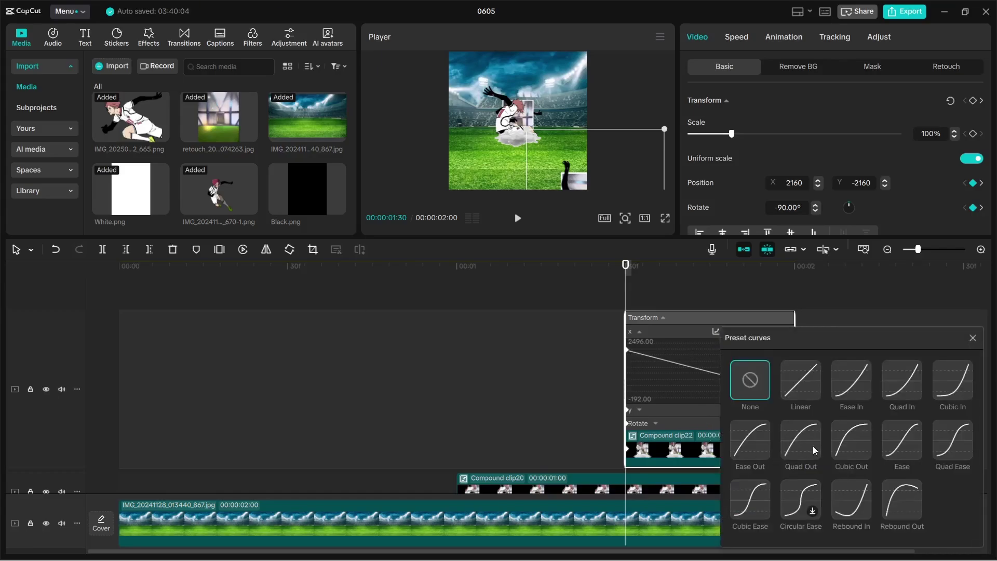
{"action": "left_click", "coordinate": [851, 442]}
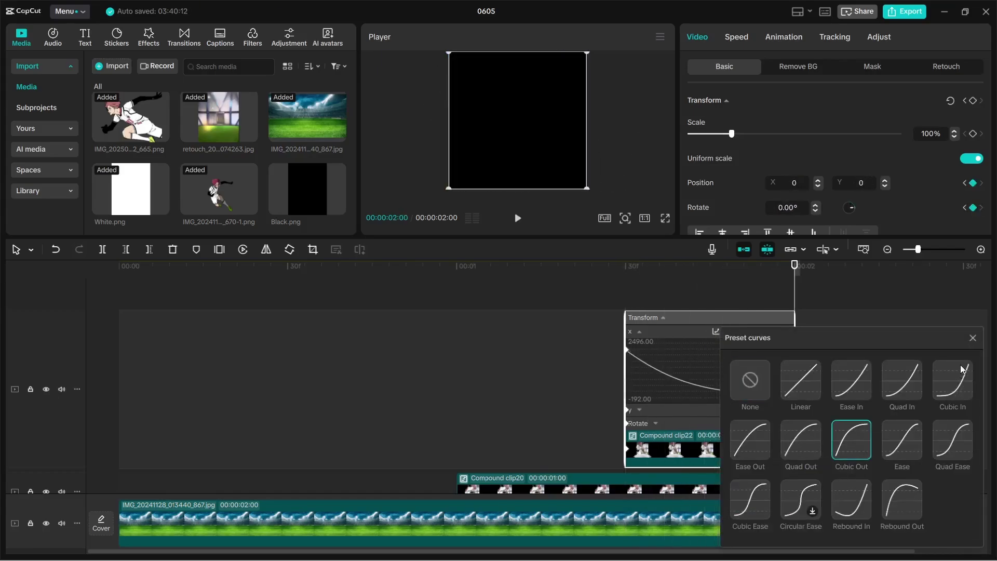
Apply the Ease Out preset curve to the topmost player clip's Y position animation.
{"action": "left_click", "coordinate": [769, 415]}
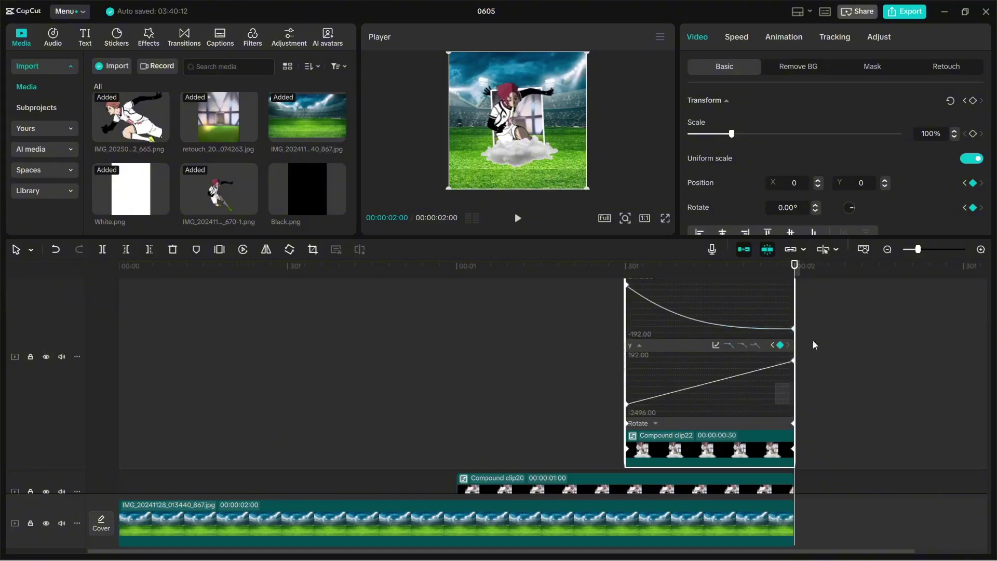
{"action": "left_click", "coordinate": [715, 345]}
{"action": "left_click", "coordinate": [750, 452]}
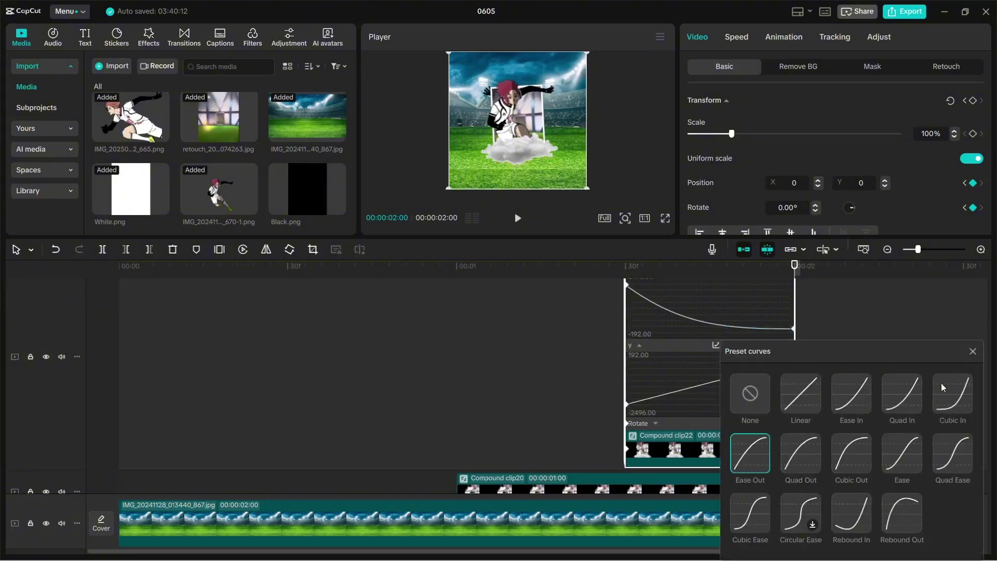
{"action": "left_click", "coordinate": [966, 360]}
Apply the Ease Out preset curve to the topmost player clip's rotation and collapse its keyframe graphs.
{"action": "left_click", "coordinate": [774, 419]}
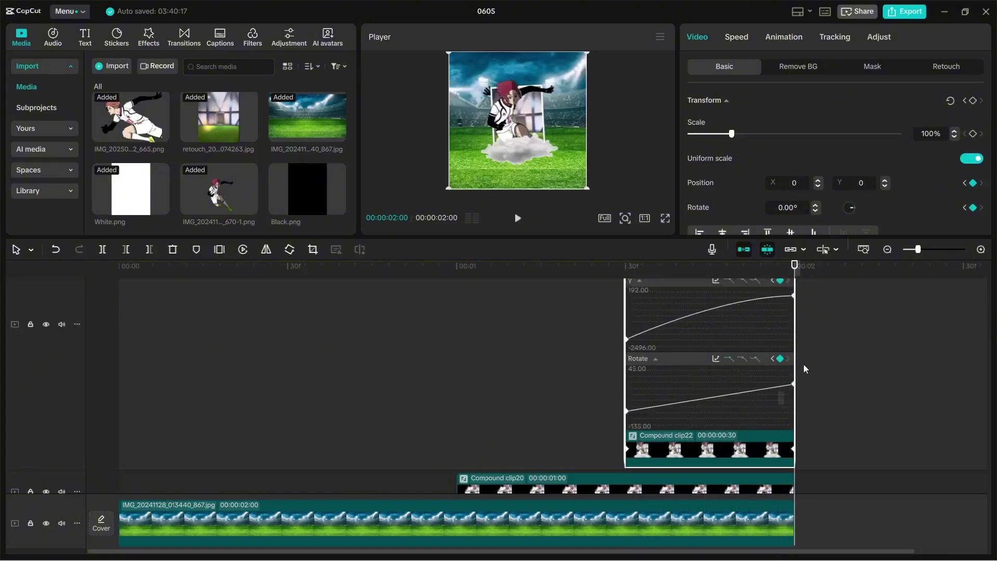
{"action": "left_click", "coordinate": [715, 358]}
{"action": "left_click", "coordinate": [751, 452]}
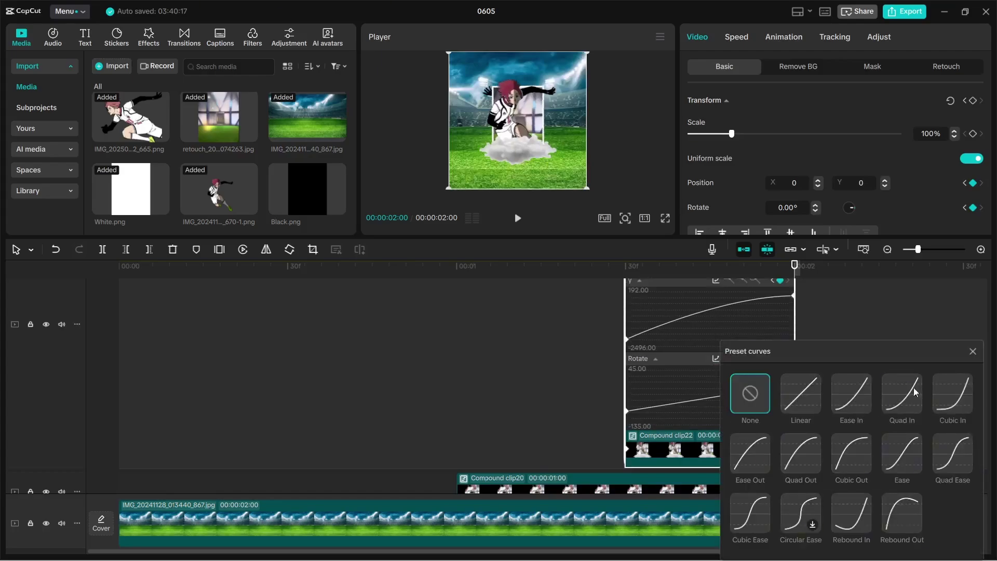
{"action": "left_click", "coordinate": [968, 350]}
{"action": "key", "text": "alt+k"}
Step through and play the topmost player clip's entrance from 00:00:01:30 to the end to check its motion.
{"action": "left_click", "coordinate": [608, 306]}
{"action": "key", "text": "Right"}
{"action": "key", "text": "Right"}
{"action": "key", "text": "Right"}
{"action": "key", "text": "Right"}
{"action": "key", "text": "Right"}
{"action": "key", "text": "Right"}
{"action": "key", "text": "Right"}
{"action": "key", "text": "Right"}
{"action": "key", "text": "Right"}
{"action": "key", "text": "Right"}
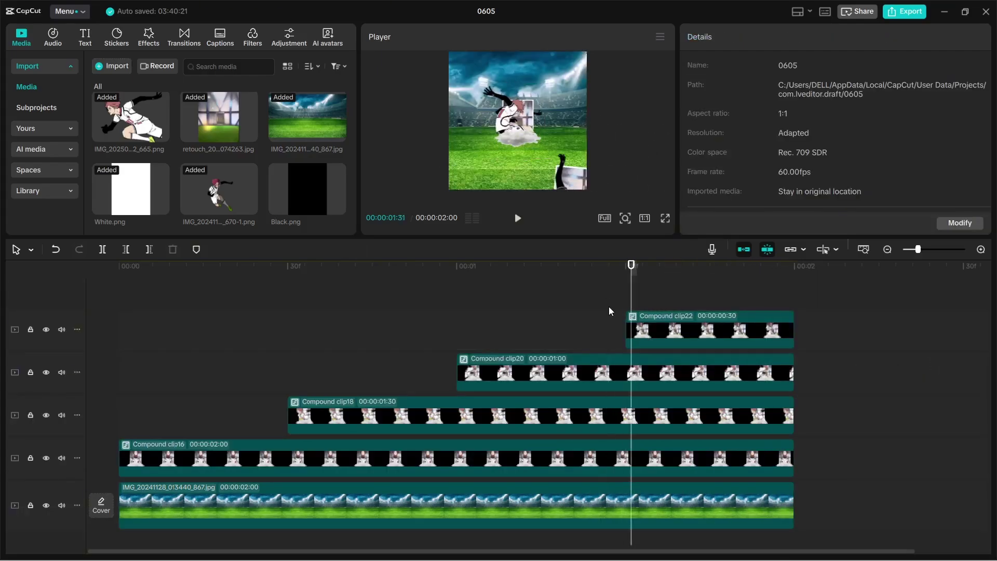
{"action": "key", "text": "space"}
{"action": "key", "text": "space"}
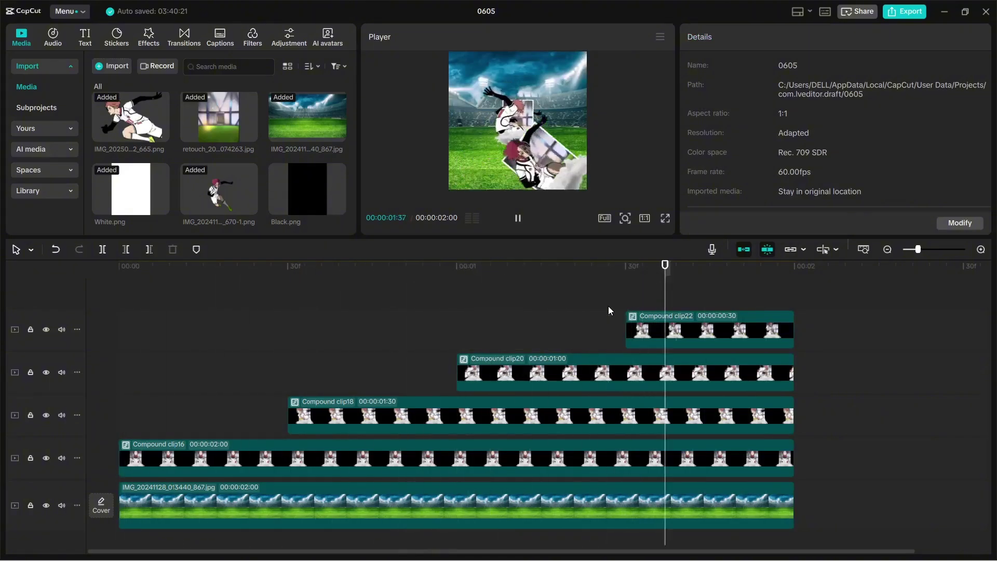
{"action": "left_click_drag", "start_coordinate": [512, 319], "coordinate": [829, 287]}
Combine the four player clips and the stadium background into one compound clip and preview it from the start.
{"action": "scroll", "coordinate": [745, 415], "scroll_direction": "down", "scroll_amount": 1}
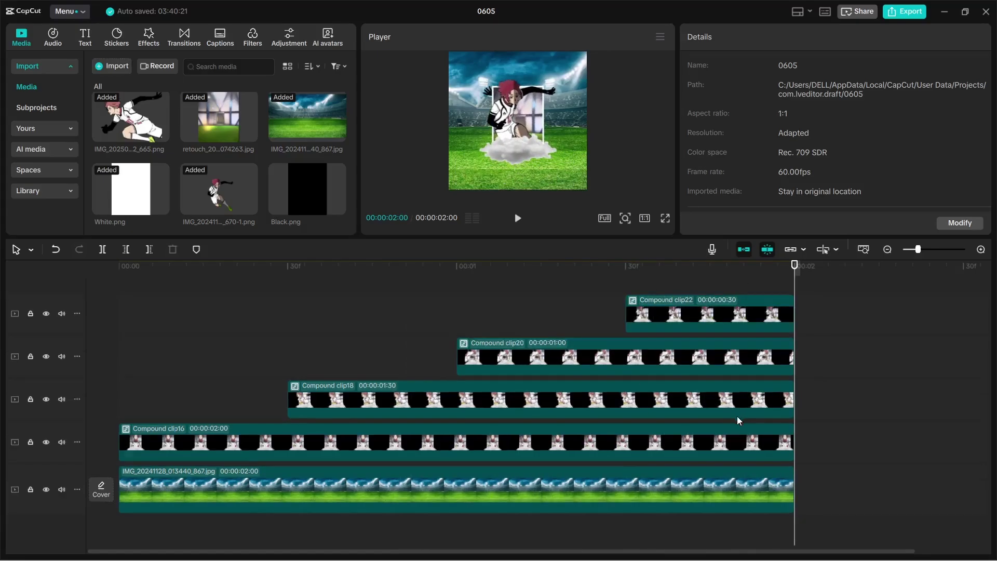
{"action": "left_click_drag", "start_coordinate": [836, 495], "coordinate": [87, 277]}
{"action": "scroll", "coordinate": [332, 363], "scroll_direction": "down", "scroll_amount": 1}
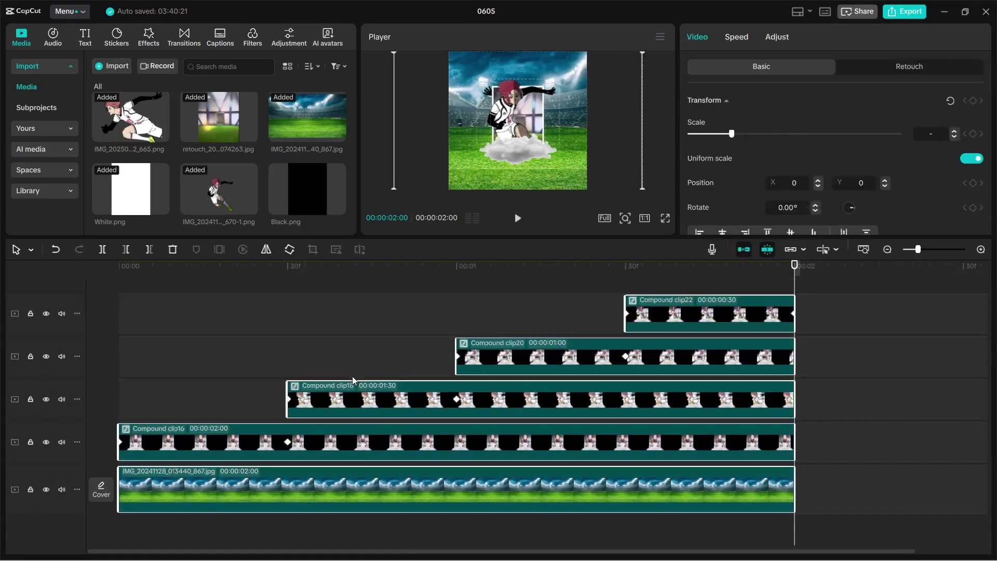
{"action": "key", "text": "alt+g"}
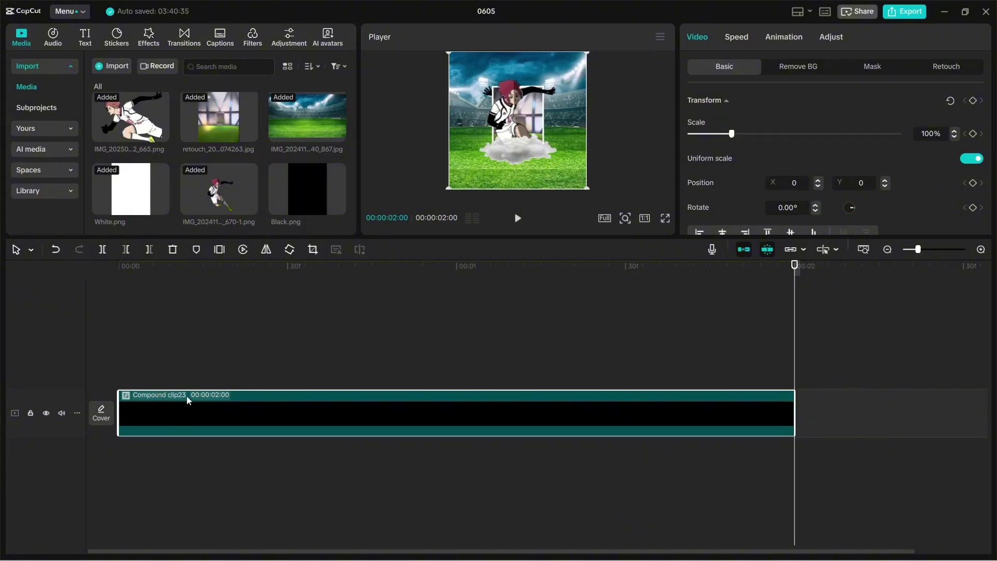
{"action": "left_click", "coordinate": [111, 358]}
{"action": "key", "text": "space"}
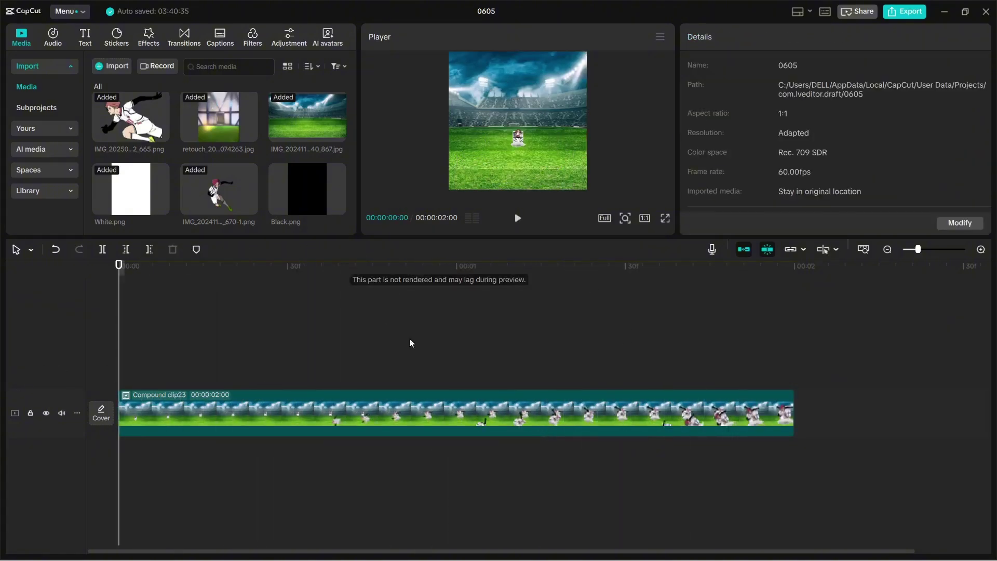
Change the project's aspect ratio to 3:4 and scale the compound clip to 135%.
{"action": "left_click", "coordinate": [645, 218]}
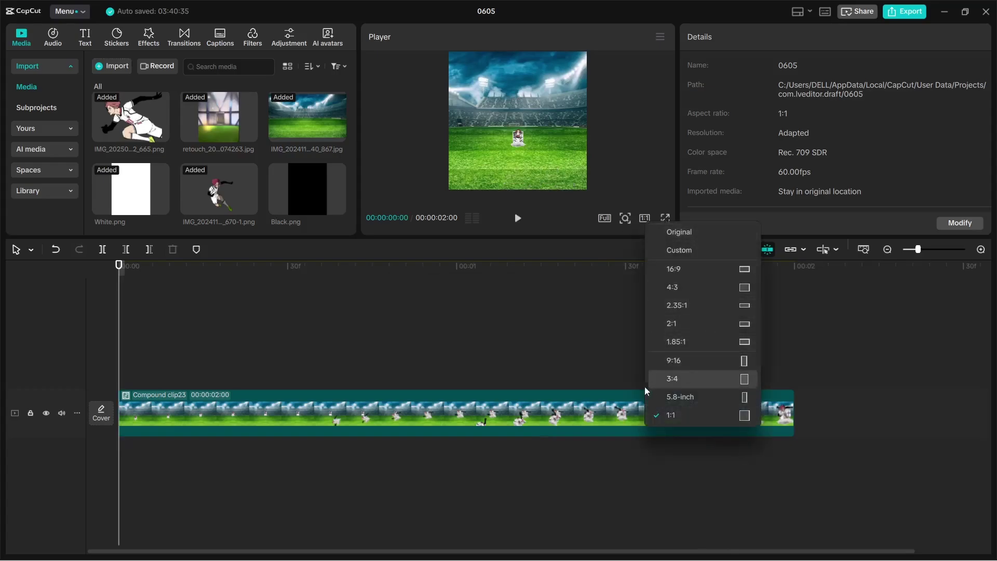
{"action": "left_click", "coordinate": [685, 378]}
{"action": "left_click", "coordinate": [394, 397]}
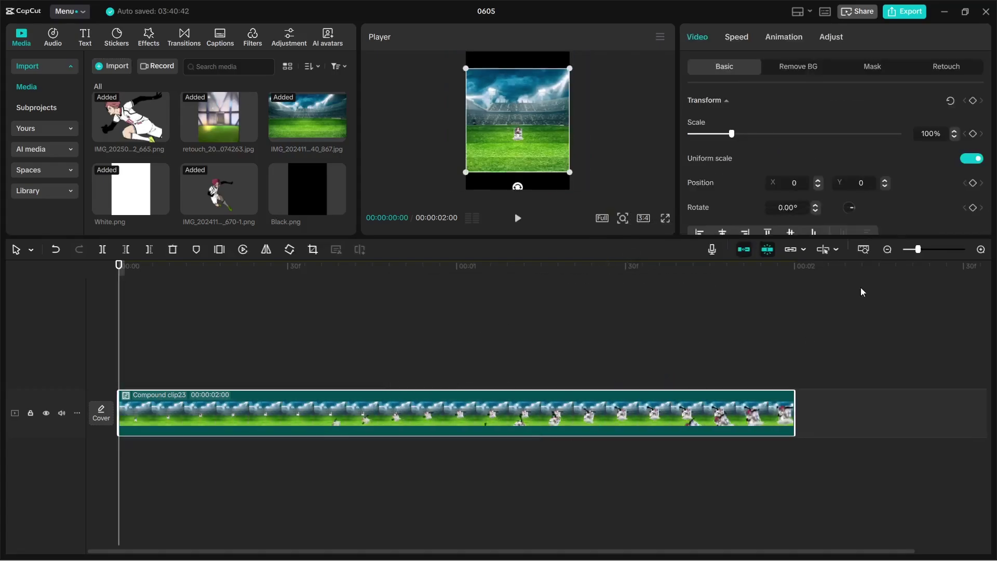
{"action": "key", "text": "BackSpace"}
{"action": "key", "text": "BackSpace"}
{"action": "type", "text": "35"}
{"action": "key", "text": "Return"}
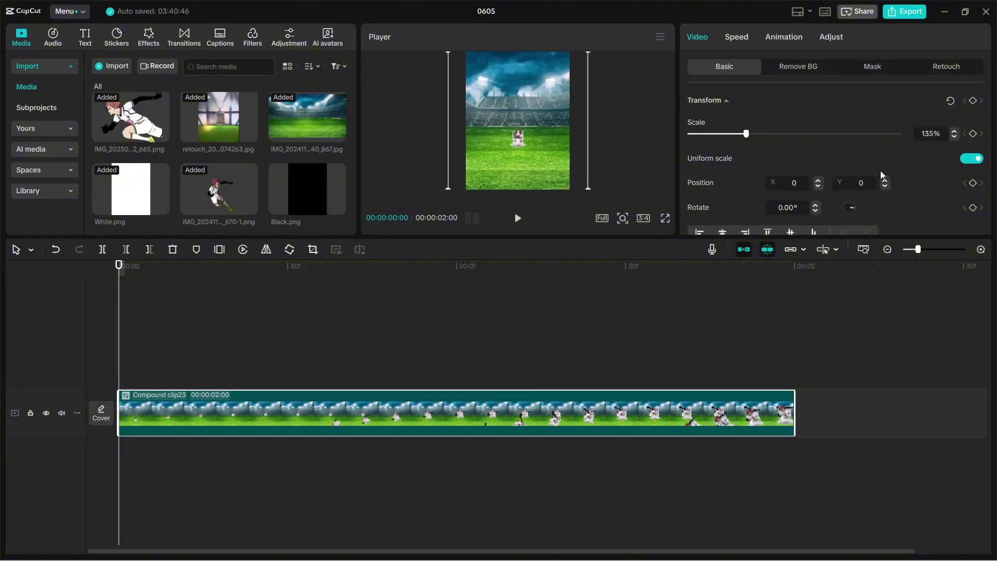
Split the compound clip at 00:00:00:30, 00:00:01:00 and 00:00:01:30.
{"action": "left_click_drag", "start_coordinate": [257, 367], "coordinate": [284, 375]}
{"action": "key", "text": "ctrl+b"}
{"action": "left_click_drag", "start_coordinate": [472, 356], "coordinate": [456, 366]}
{"action": "key", "text": "ctrl+b"}
{"action": "left_click_drag", "start_coordinate": [620, 350], "coordinate": [625, 346]}
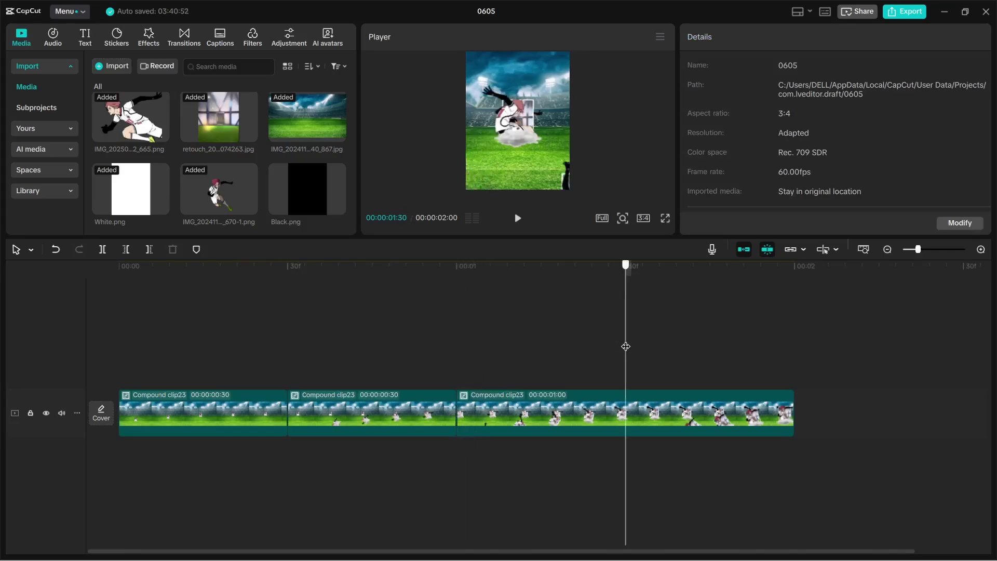
{"action": "key", "text": "ctrl+b"}
Apply a Blur canvas background with the lightest blur strength to all four segments of the compound clip.
{"action": "left_click_drag", "start_coordinate": [474, 349], "coordinate": [2, 418]}
{"action": "left_click_drag", "start_coordinate": [179, 479], "coordinate": [781, 342]}
{"action": "left_click_drag", "start_coordinate": [241, 490], "coordinate": [862, 312]}
{"action": "scroll", "coordinate": [744, 193], "scroll_direction": "down", "scroll_amount": 5}
{"action": "left_click", "coordinate": [731, 210]}
{"action": "scroll", "coordinate": [731, 213], "scroll_direction": "down", "scroll_amount": 1}
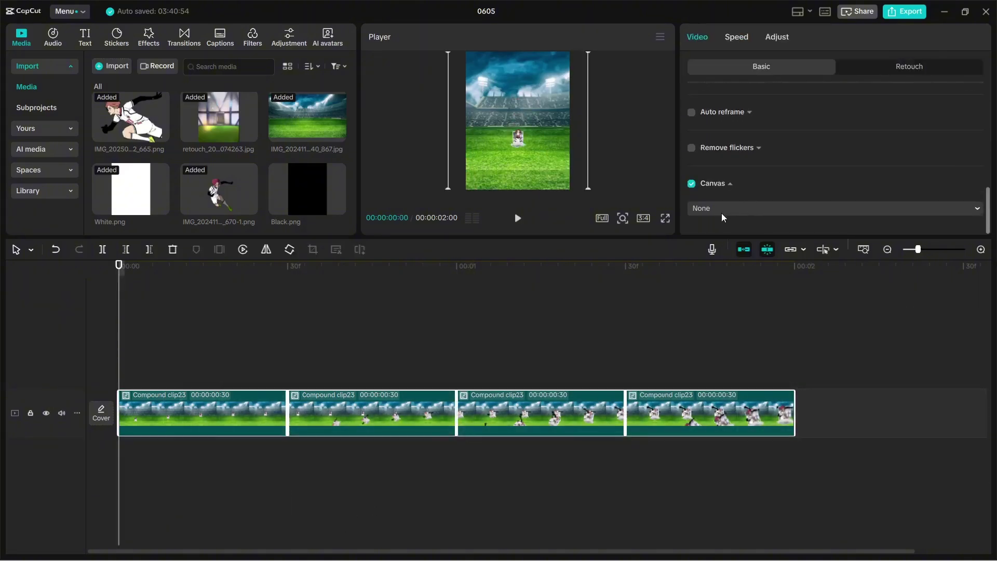
{"action": "left_click", "coordinate": [725, 211]}
{"action": "left_click", "coordinate": [724, 254]}
{"action": "scroll", "coordinate": [740, 171], "scroll_direction": "down", "scroll_amount": 1}
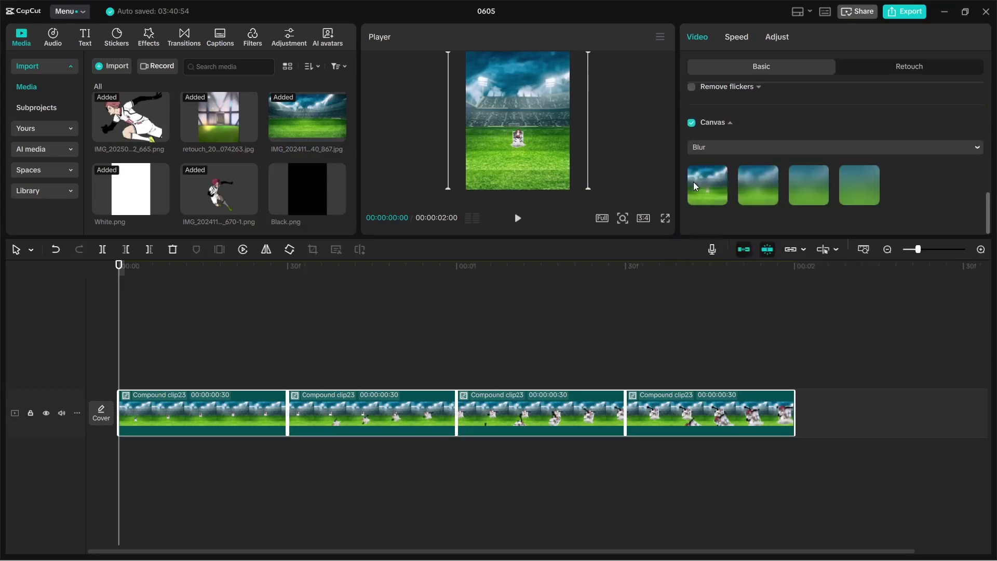
{"action": "left_click", "coordinate": [695, 182]}
{"action": "scroll", "coordinate": [751, 184], "scroll_direction": "up", "scroll_amount": 8}
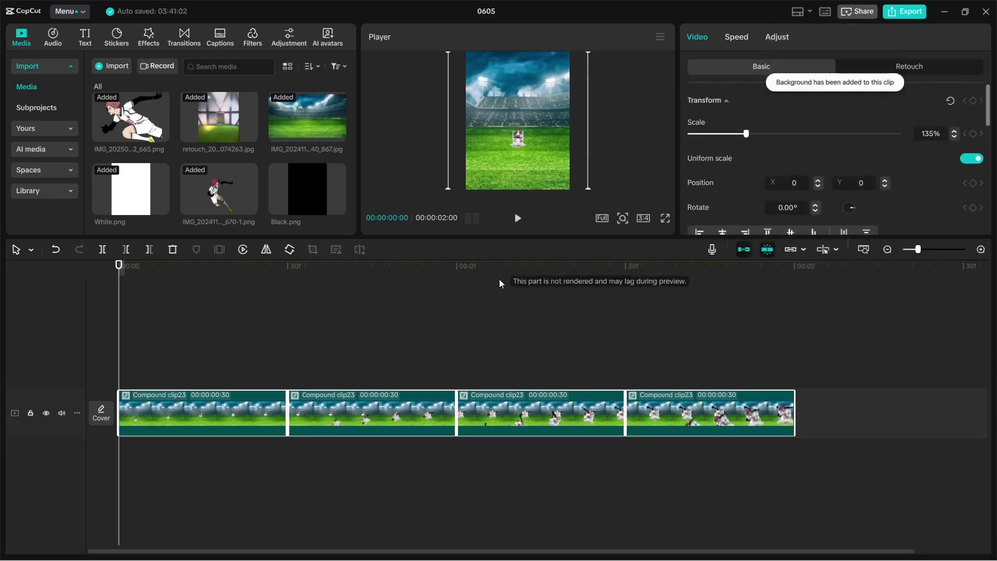
{"action": "left_click_drag", "start_coordinate": [259, 269], "coordinate": [117, 376]}
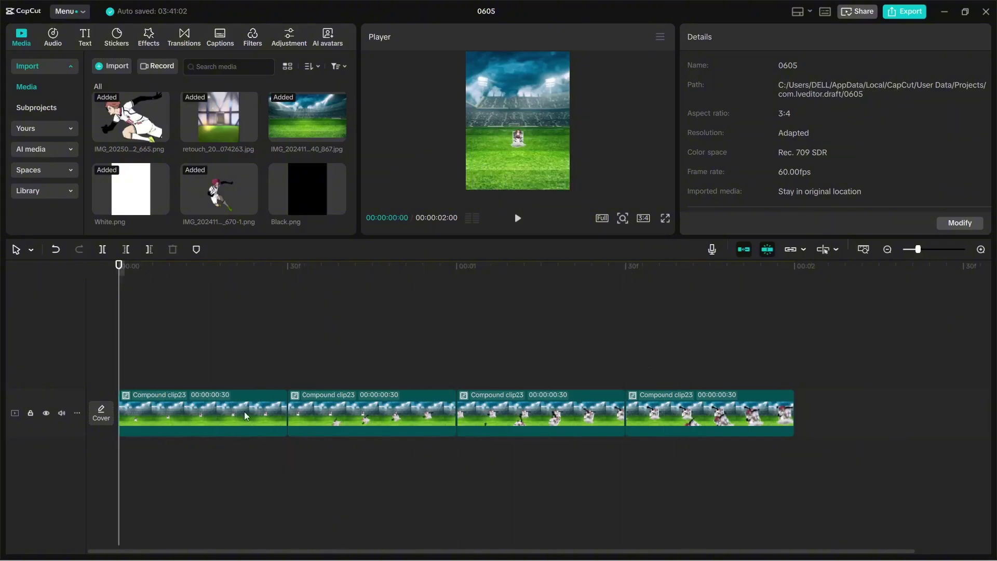
Keyframe the first segment's scale at 2160% at its start and 720% at its end.
{"action": "left_click", "coordinate": [238, 412]}
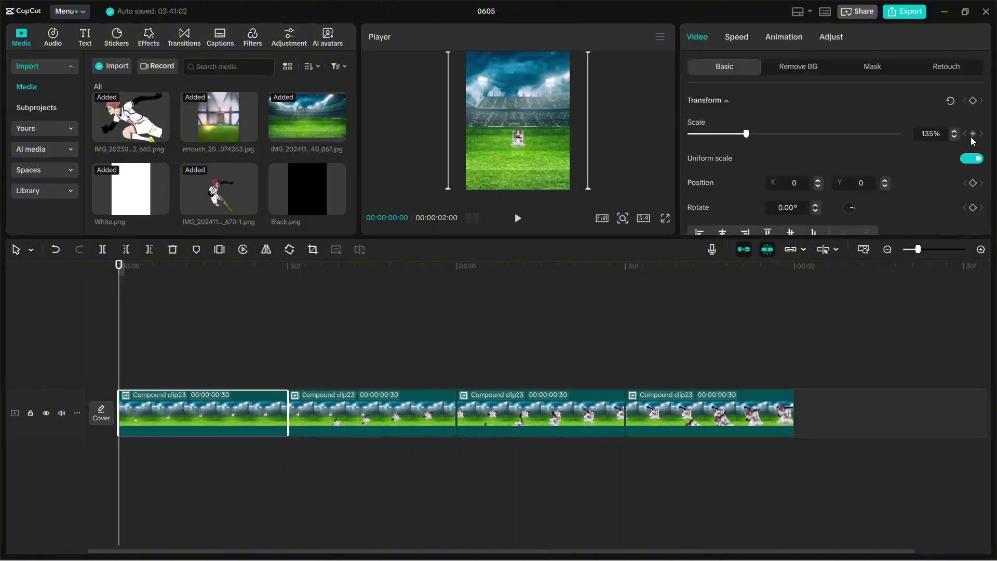
{"action": "key", "text": "Down"}
{"action": "key", "text": "Up"}
{"action": "left_click", "coordinate": [935, 136]}
{"action": "type", "text": "2160"}
{"action": "key", "text": "Return"}
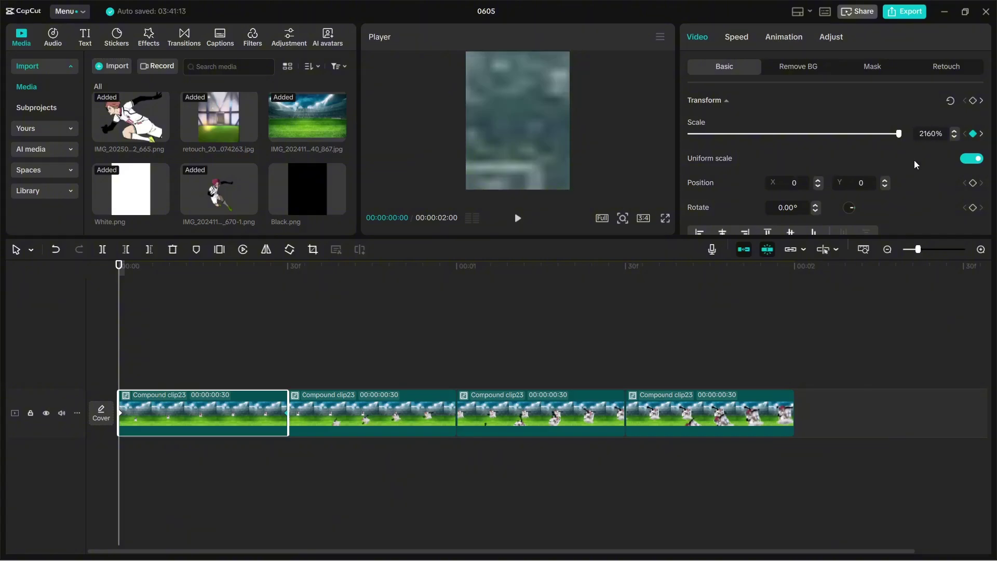
{"action": "key", "text": "Down"}
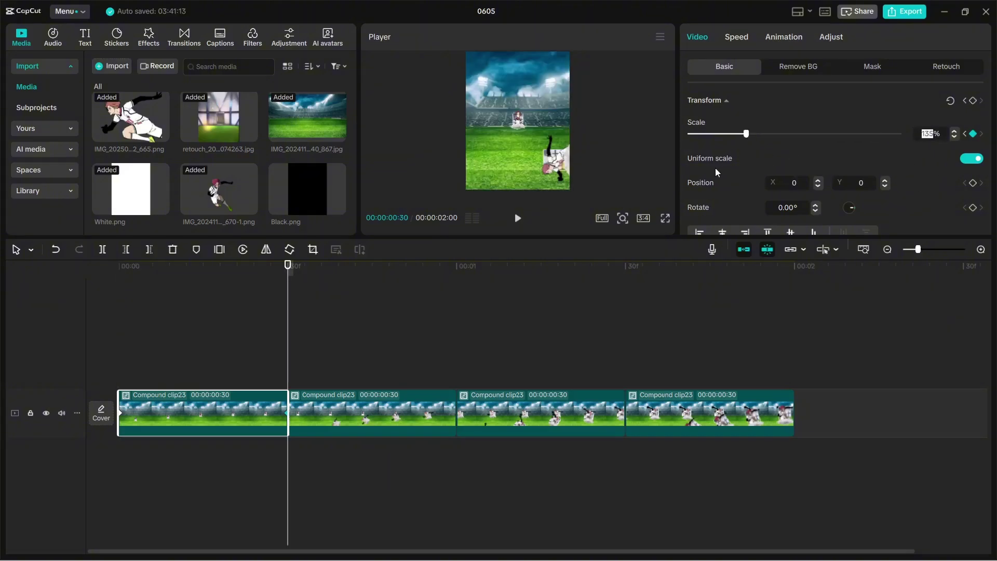
{"action": "type", "text": "720"}
{"action": "key", "text": "Return"}
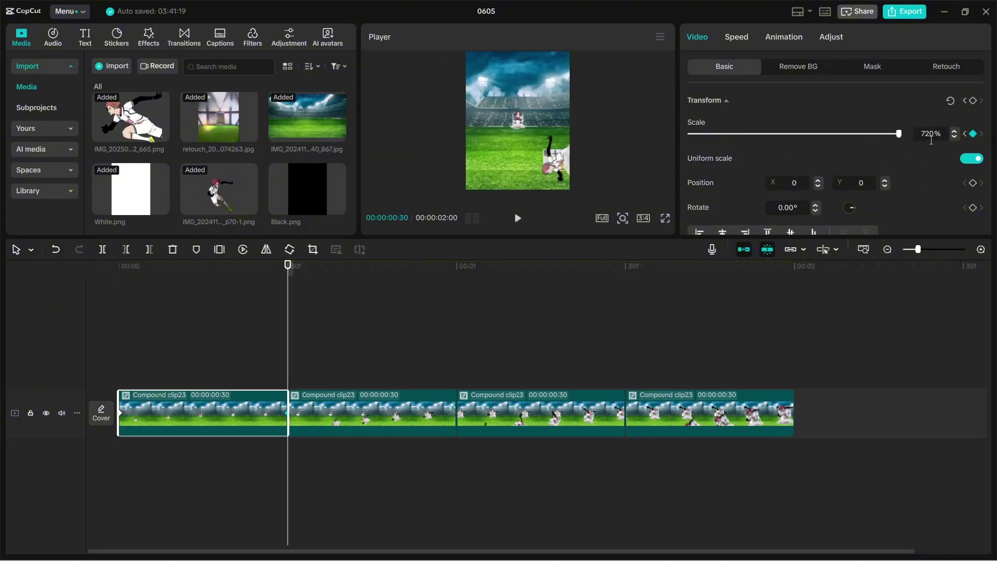
Review the first segment's scale animation frame by frame from its start, then play it.
{"action": "key", "text": "Up"}
{"action": "key", "text": "Right"}
{"action": "key", "text": "Right"}
{"action": "key", "text": "Right"}
{"action": "key", "text": "Right"}
{"action": "key", "text": "Right"}
{"action": "key", "text": "Right"}
{"action": "key", "text": "Right"}
{"action": "key", "text": "Right"}
{"action": "key", "text": "Right"}
{"action": "key", "text": "Right"}
{"action": "key", "text": "Right"}
{"action": "key", "text": "Right"}
{"action": "key", "text": "Right"}
{"action": "key", "text": "Right"}
{"action": "key", "text": "Right"}
{"action": "key", "text": "Right"}
{"action": "key", "text": "Right"}
{"action": "key", "text": "Right"}
{"action": "key", "text": "Right"}
{"action": "key", "text": "Right"}
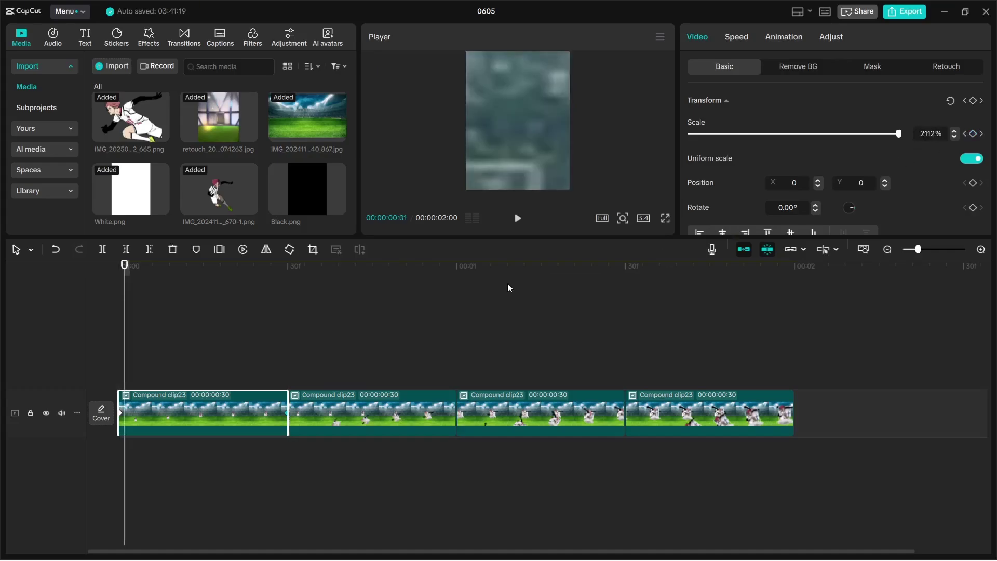
{"action": "key", "text": "Up"}
{"action": "key", "text": "space"}
Apply the Ease Out preset curve to the first segment's scale keyframes and play the result.
{"action": "key", "text": "alt+k"}
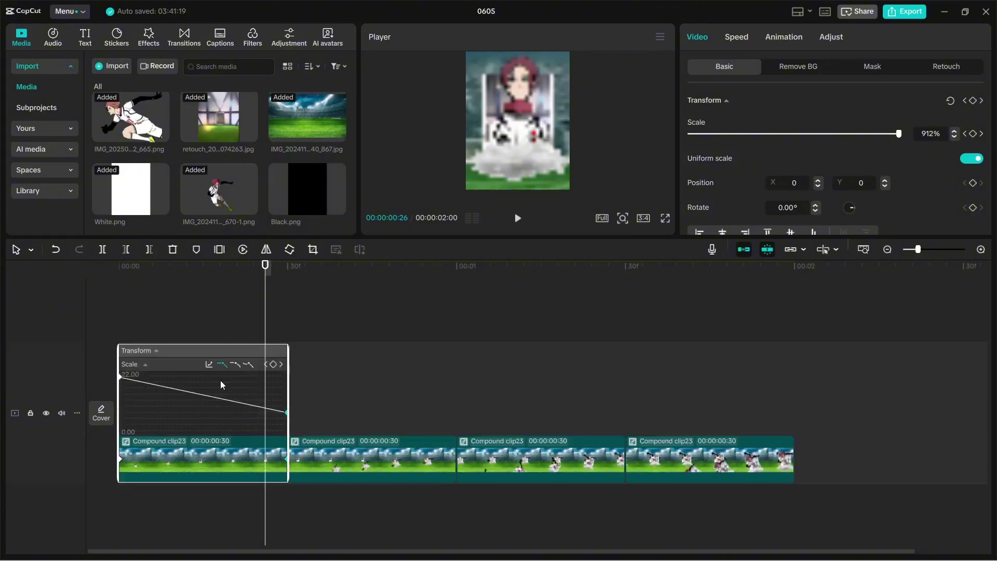
{"action": "left_click", "coordinate": [245, 448]}
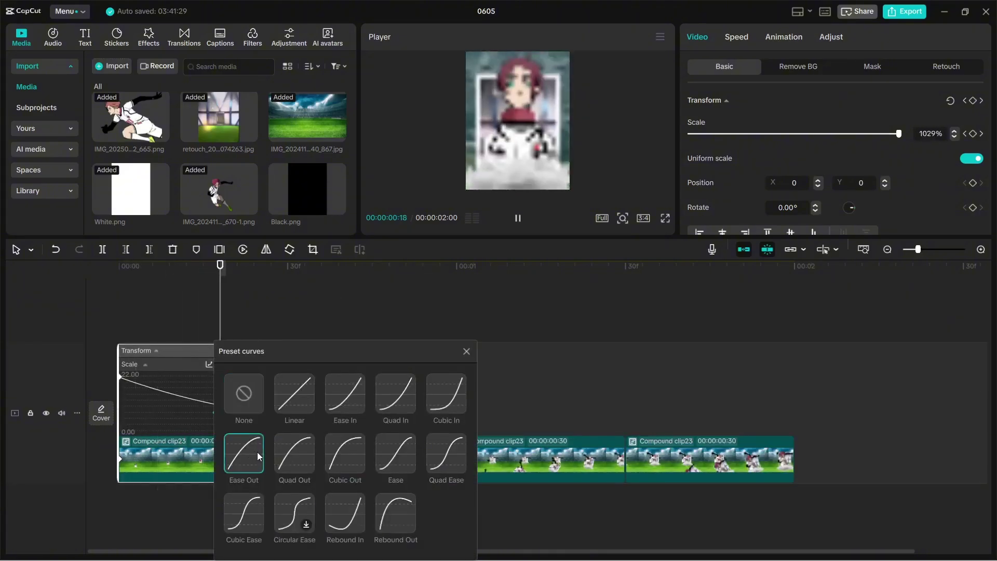
{"action": "left_click", "coordinate": [350, 450]}
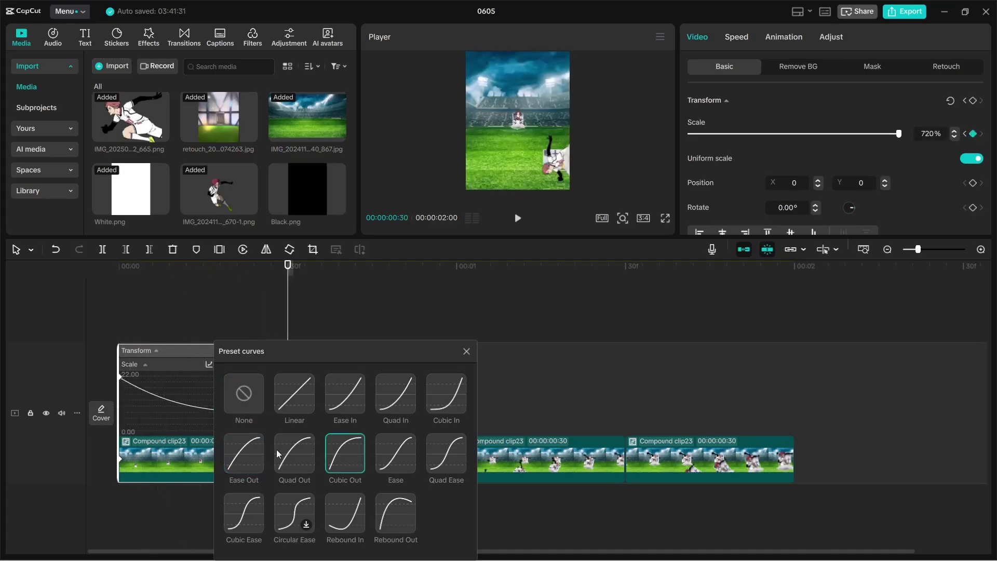
{"action": "left_click", "coordinate": [249, 447]}
{"action": "left_click", "coordinate": [466, 352]}
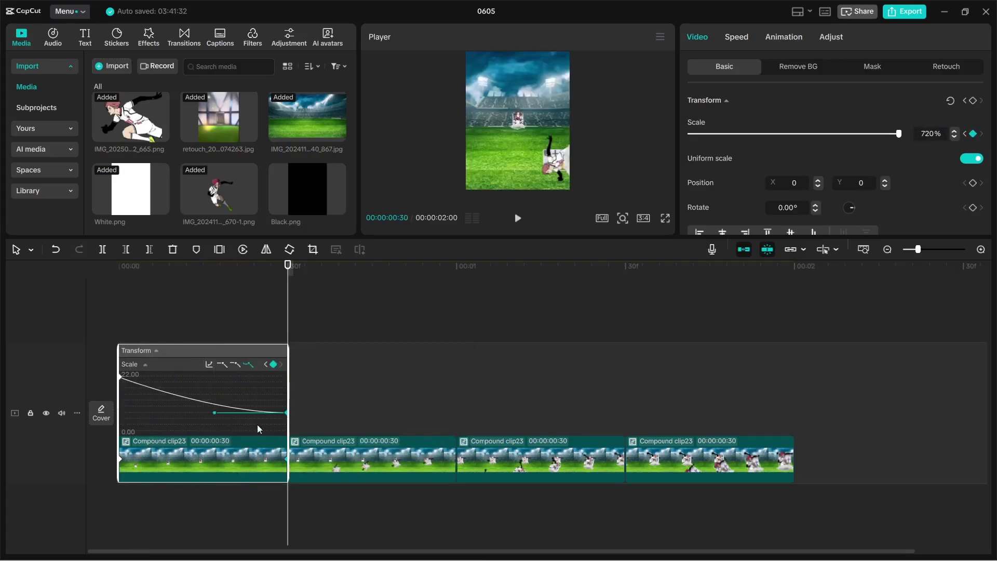
{"action": "left_click", "coordinate": [208, 365]}
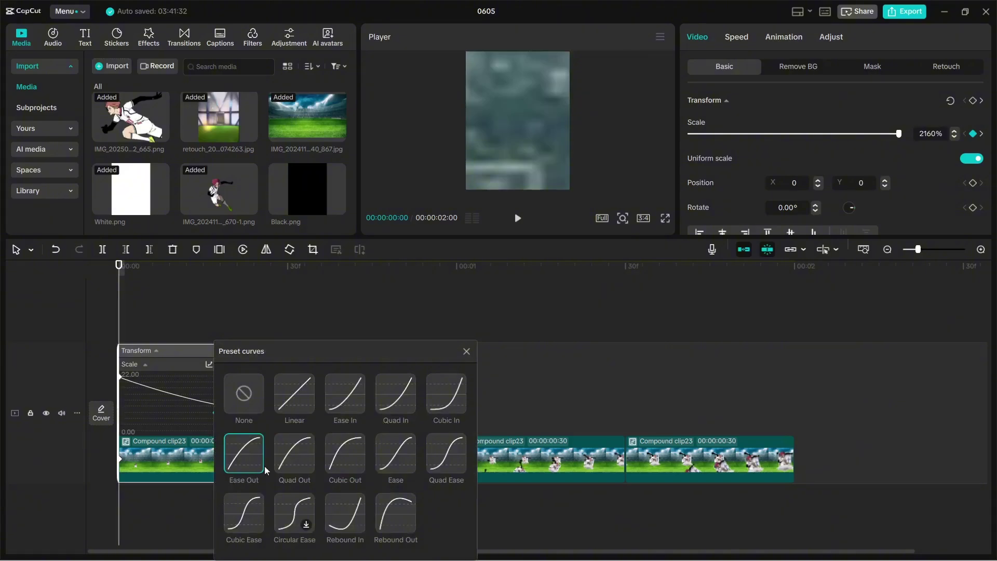
{"action": "left_click", "coordinate": [465, 360]}
{"action": "left_click", "coordinate": [207, 341]}
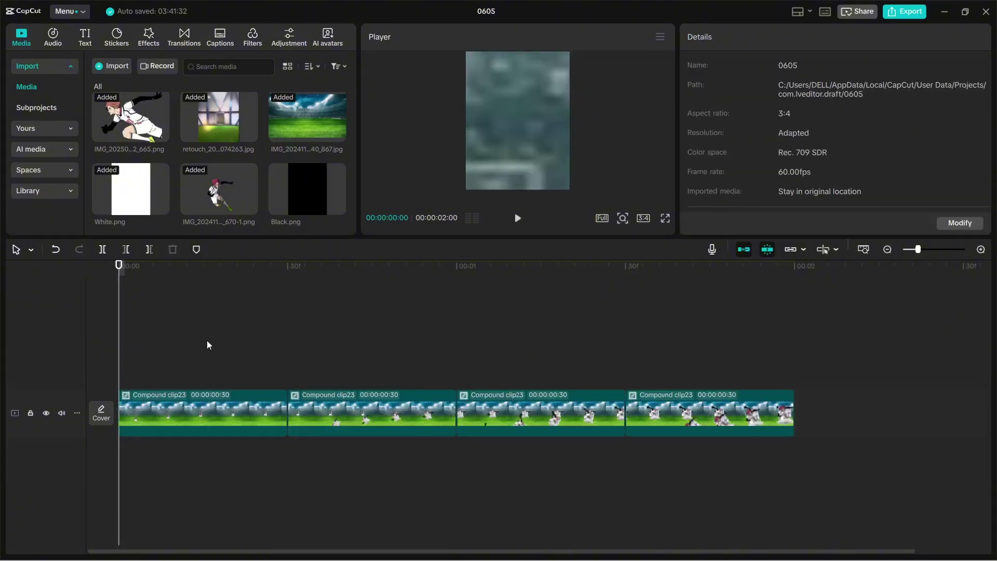
{"action": "key", "text": "space"}
Keyframe the second segment's scale at 720% at 00:00:00:30 and 360% at 00:00:01:00.
{"action": "left_click", "coordinate": [369, 397]}
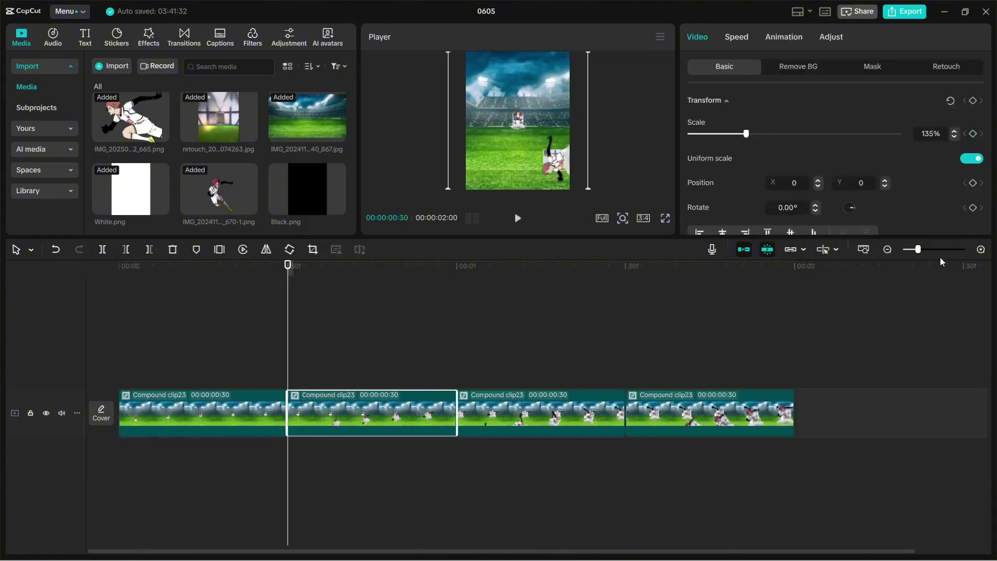
{"action": "left_click", "coordinate": [973, 135]}
{"action": "key", "text": "Down"}
{"action": "left_click", "coordinate": [973, 135]}
{"action": "key", "text": "Up"}
{"action": "key", "text": "BackSpace"}
{"action": "key", "text": "BackSpace"}
{"action": "key", "text": "BackSpace"}
{"action": "type", "text": "720"}
{"action": "key", "text": "Return"}
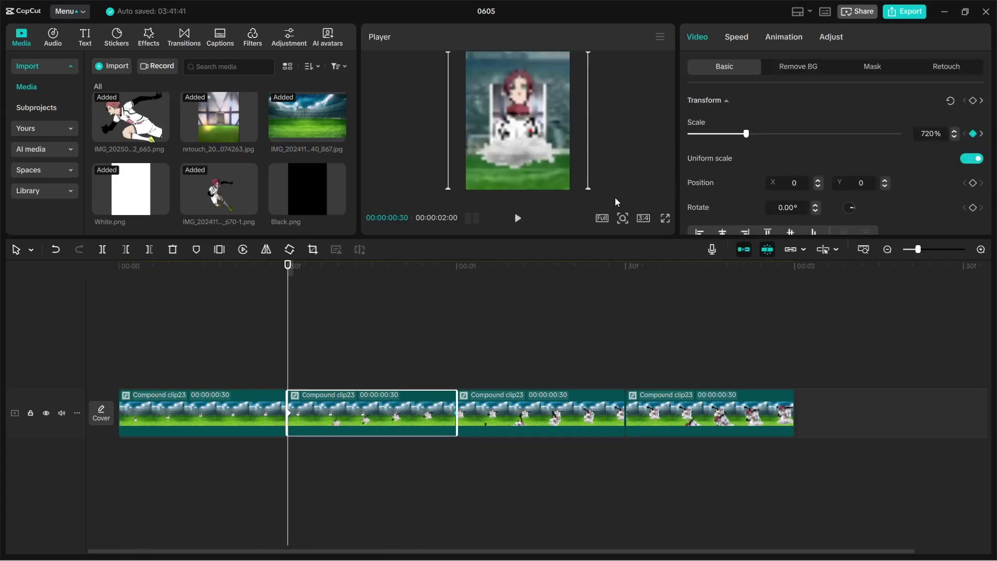
{"action": "key", "text": "Return"}
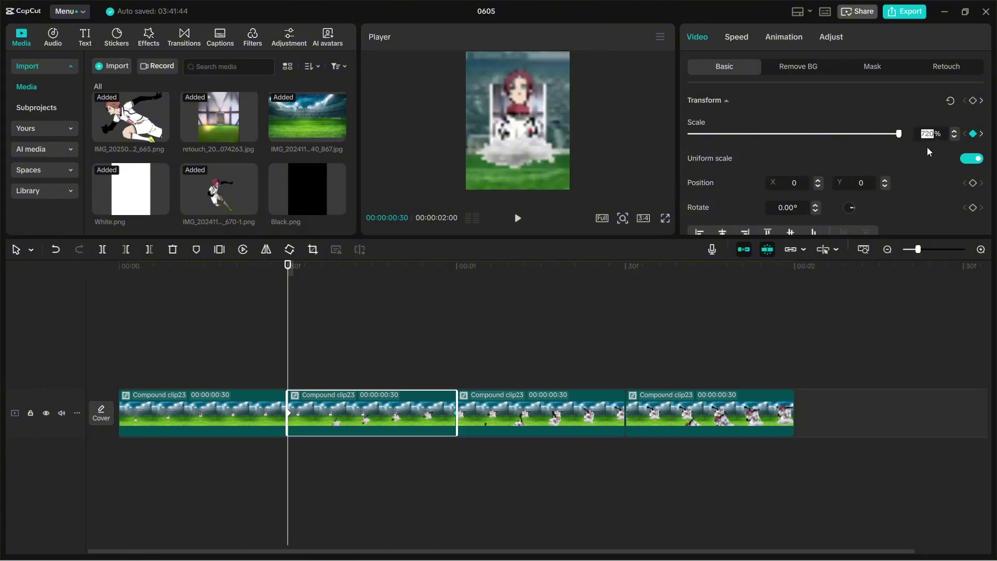
{"action": "key", "text": "Down"}
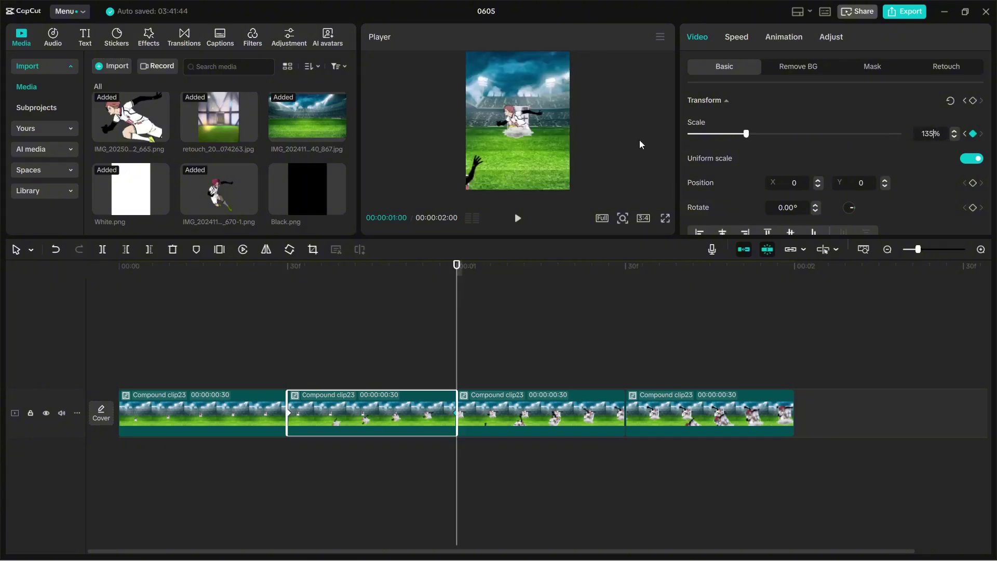
{"action": "type", "text": "360"}
{"action": "key", "text": "Return"}
{"action": "left_click_drag", "start_coordinate": [940, 136], "coordinate": [915, 142]}
Review the second segment's scale animation frame by frame from its start.
{"action": "key", "text": "Up"}
{"action": "key", "text": "Right"}
{"action": "key", "text": "Right"}
{"action": "key", "text": "Right"}
{"action": "key", "text": "Right"}
{"action": "key", "text": "Right"}
{"action": "key", "text": "Right"}
{"action": "key", "text": "Right"}
{"action": "key", "text": "Right"}
{"action": "key", "text": "Right"}
{"action": "key", "text": "Right"}
{"action": "key", "text": "Right"}
{"action": "key", "text": "Right"}
{"action": "key", "text": "Right"}
{"action": "key", "text": "Right"}
{"action": "key", "text": "Right"}
{"action": "key", "text": "Right"}
{"action": "key", "text": "Right"}
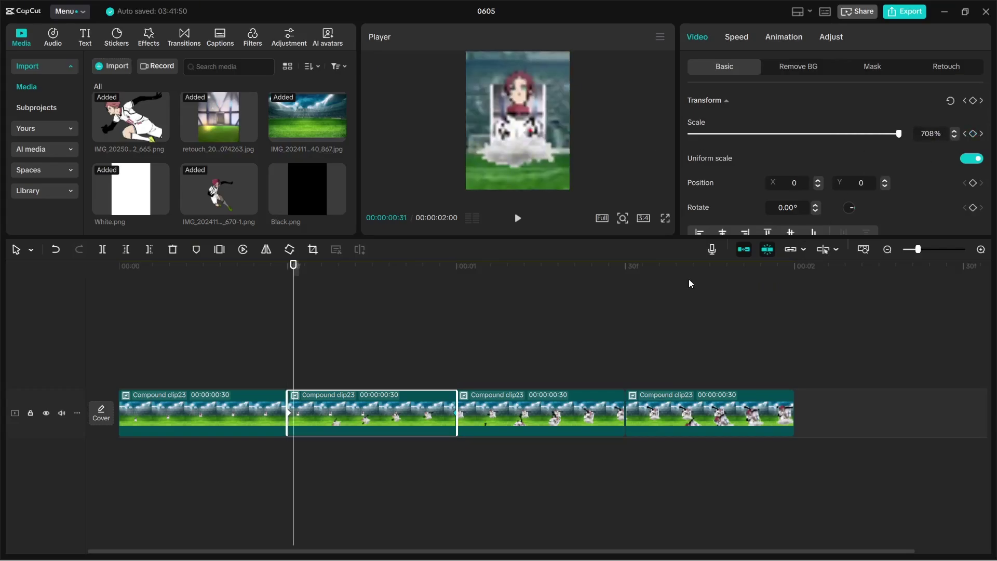
Apply the Ease Out preset curve to the second segment's scale keyframes and play back the edit.
{"action": "key", "text": "Up"}
{"action": "key", "text": "alt+k"}
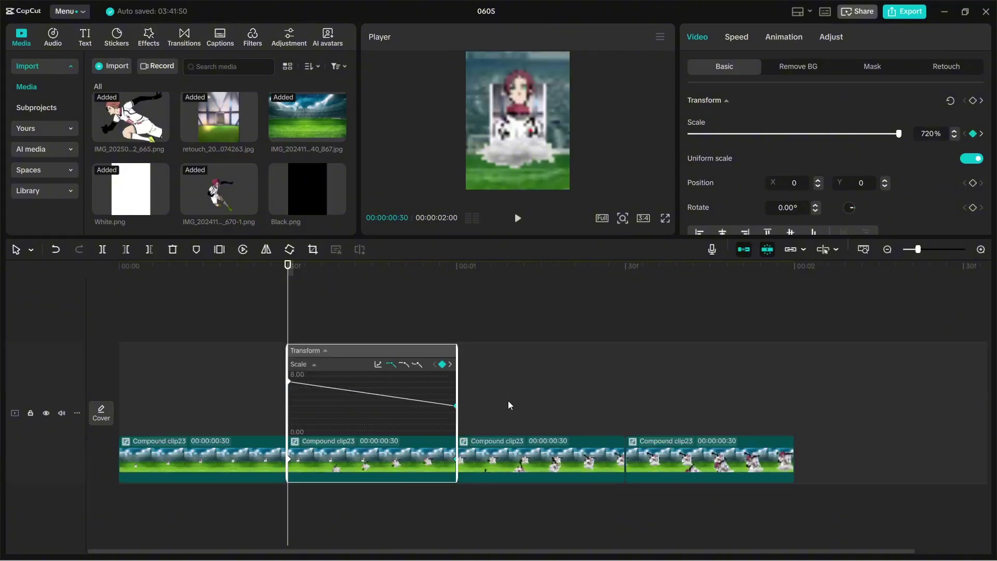
{"action": "left_click", "coordinate": [438, 402]}
{"action": "left_click", "coordinate": [378, 365]}
{"action": "left_click", "coordinate": [416, 444]}
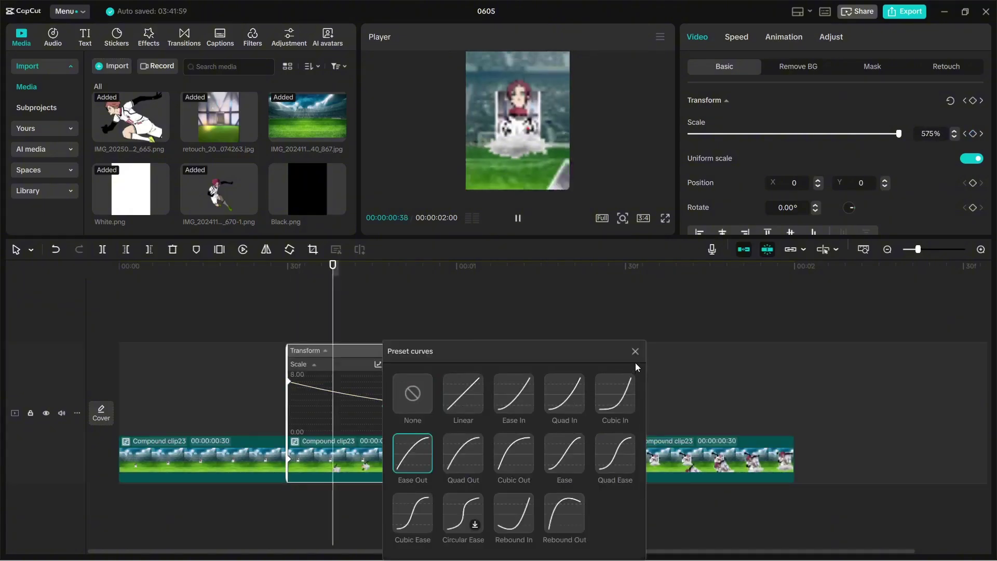
{"action": "left_click", "coordinate": [636, 352]}
{"action": "key", "text": "alt+k"}
{"action": "left_click", "coordinate": [221, 348]}
{"action": "key", "text": "Up"}
{"action": "key", "text": "space"}
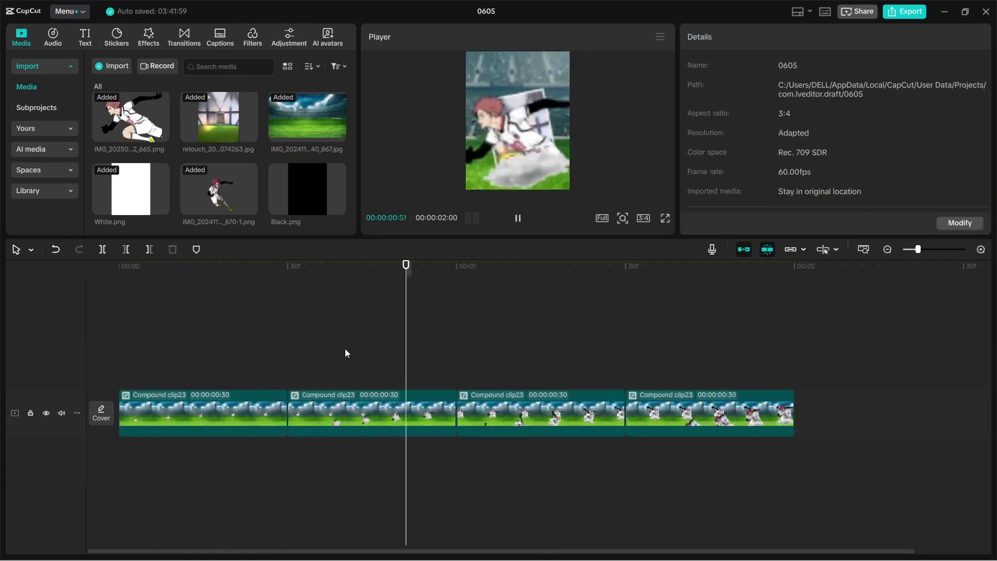
Keyframe the third segment's scale at 360% at 00:00:01:00 and 260% at 00:00:01:30, and preview it.
{"action": "left_click", "coordinate": [480, 407]}
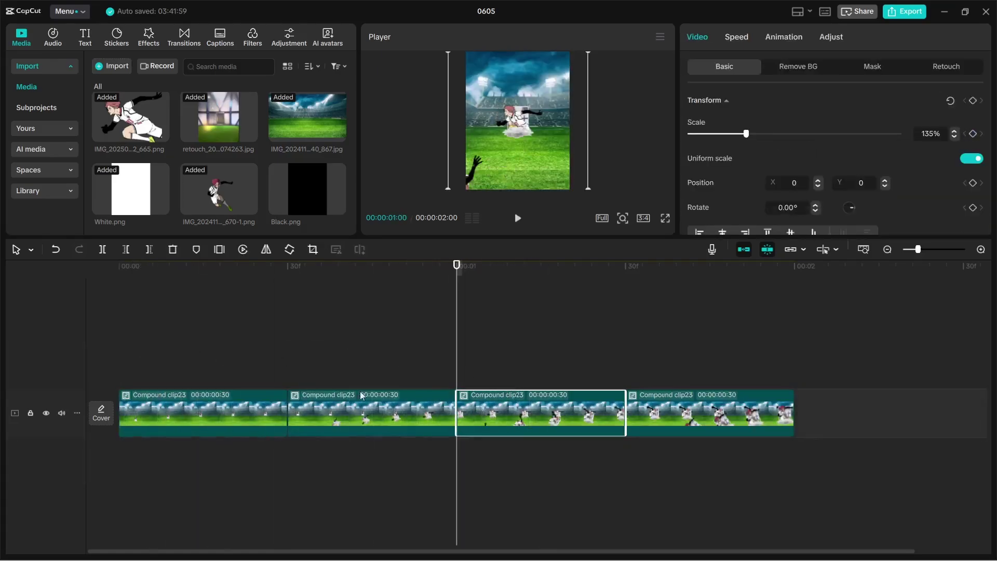
{"action": "left_click", "coordinate": [972, 134]}
{"action": "type", "text": "360"}
{"action": "key", "text": "Return"}
{"action": "key", "text": "Down"}
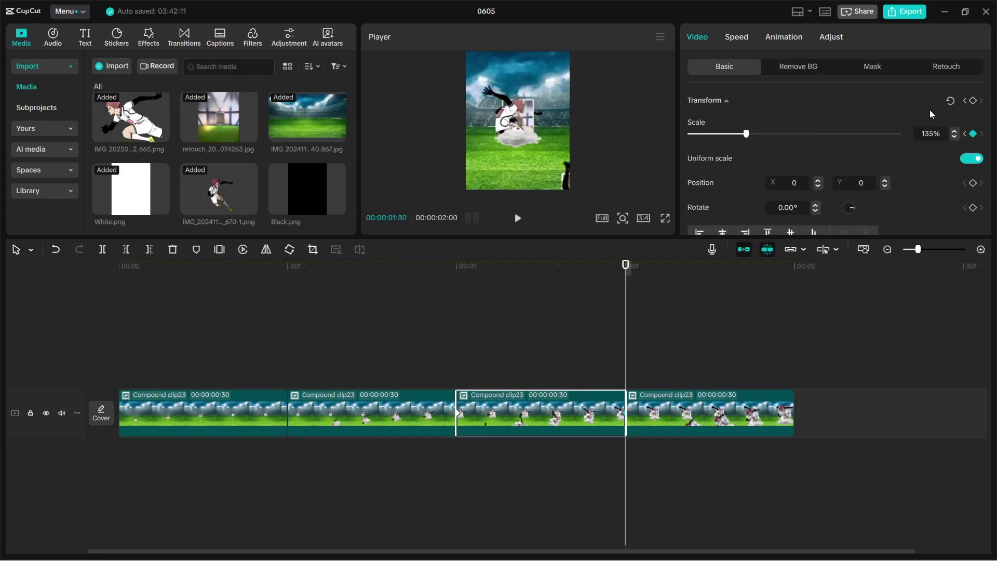
{"action": "type", "text": "353"}
{"action": "key", "text": "Return"}
{"action": "key", "text": "Up"}
{"action": "key", "text": "space"}
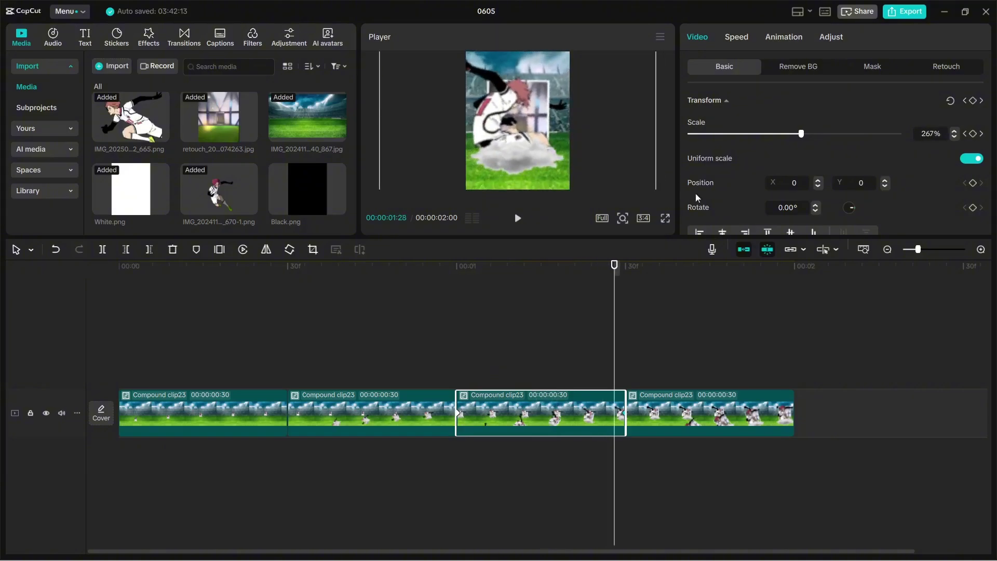
Apply the Ease Out preset curve to the third segment's scale keyframes and play back the edit.
{"action": "key", "text": "Up"}
{"action": "key", "text": "alt+k"}
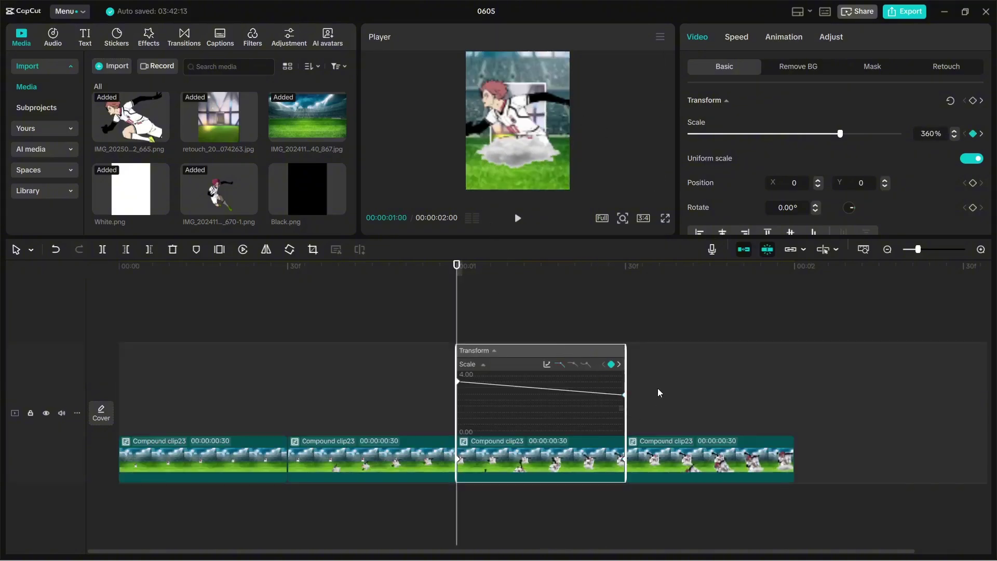
{"action": "left_click", "coordinate": [547, 364]}
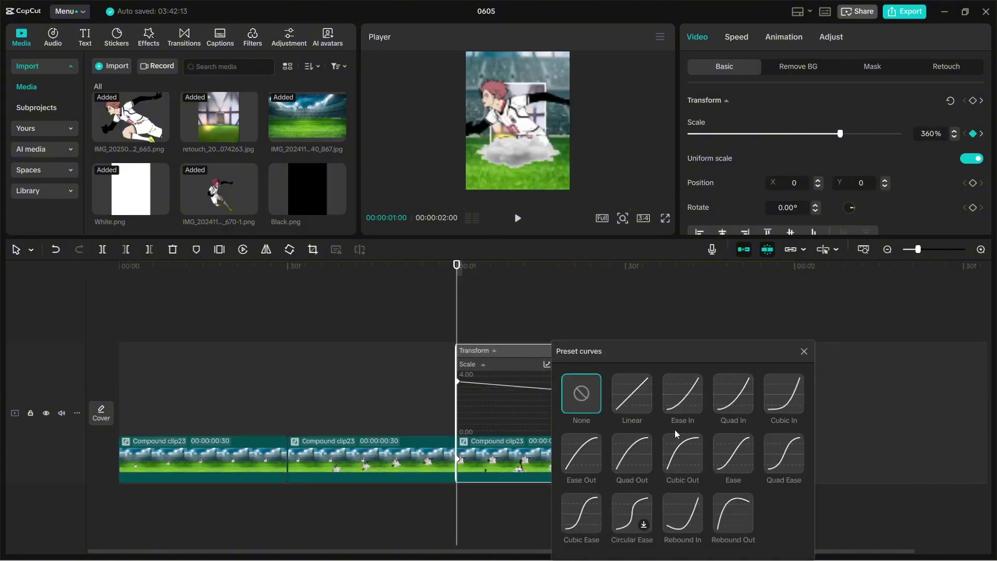
{"action": "left_click", "coordinate": [581, 452]}
{"action": "left_click", "coordinate": [803, 351]}
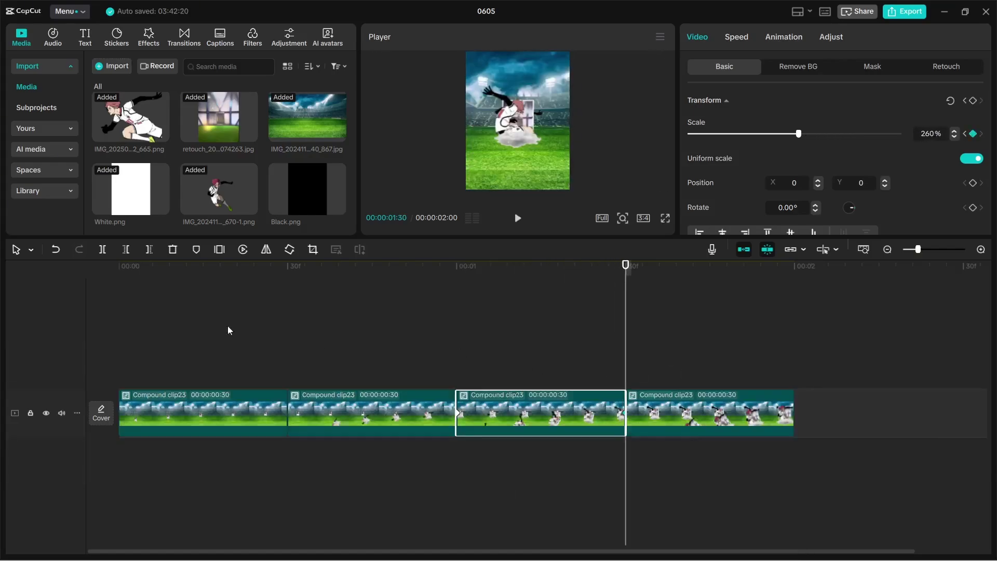
{"action": "left_click", "coordinate": [216, 326]}
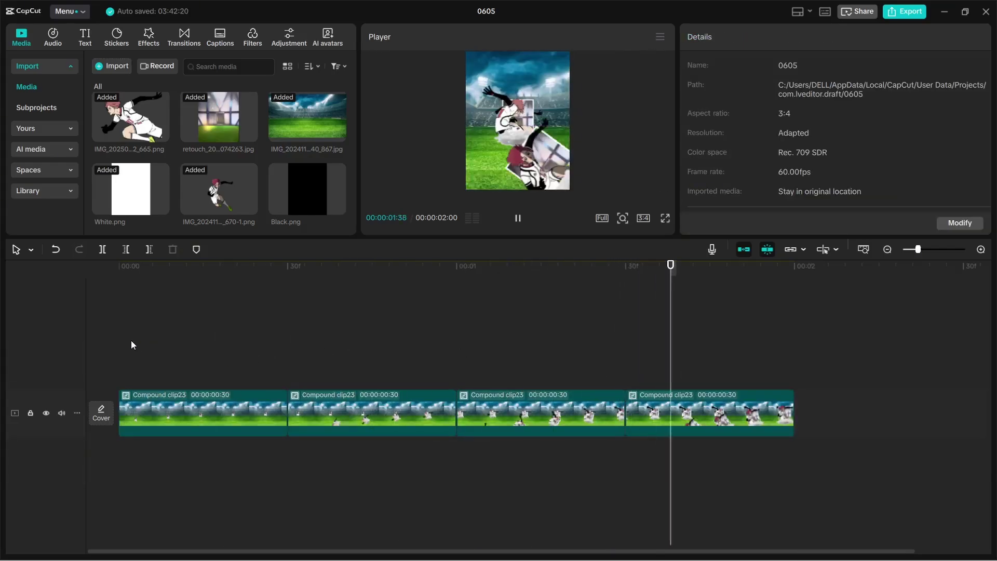
{"action": "left_click", "coordinate": [105, 337]}
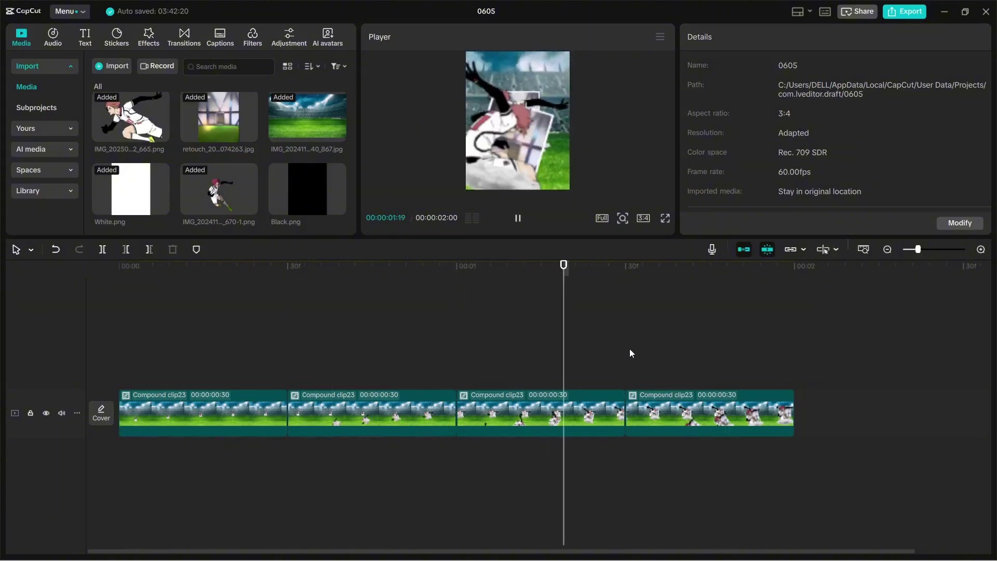
Keyframe the fourth segment's scale at 260% at 00:00:01:30 and 360% at 00:00:02:00.
{"action": "left_click", "coordinate": [653, 397]}
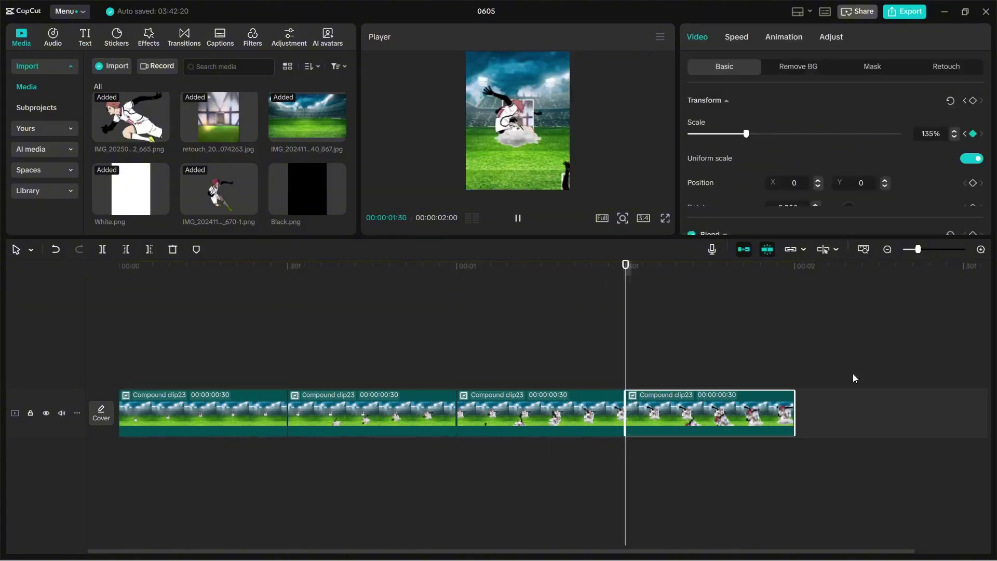
{"action": "left_click", "coordinate": [973, 134]}
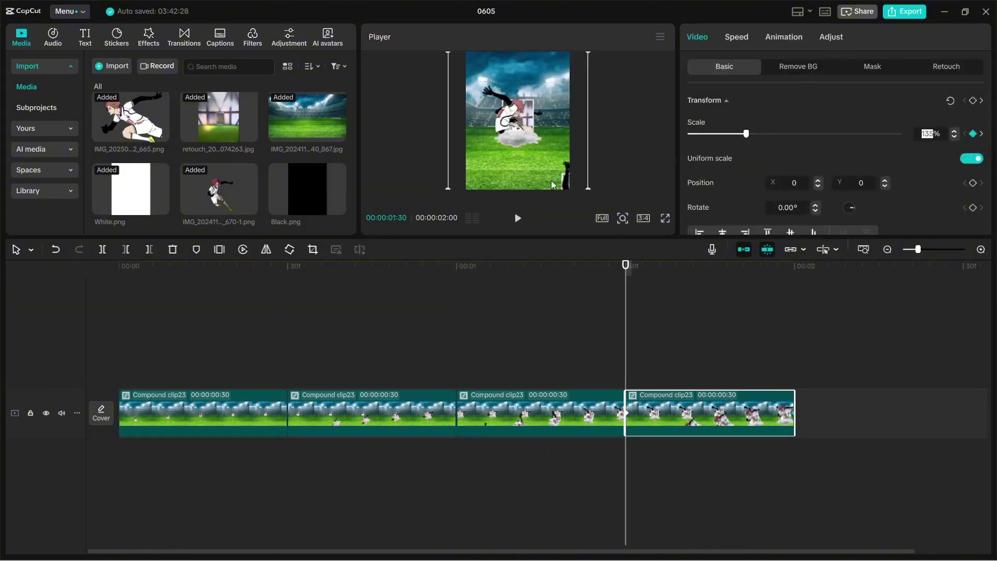
{"action": "type", "text": "260"}
{"action": "key", "text": "Return"}
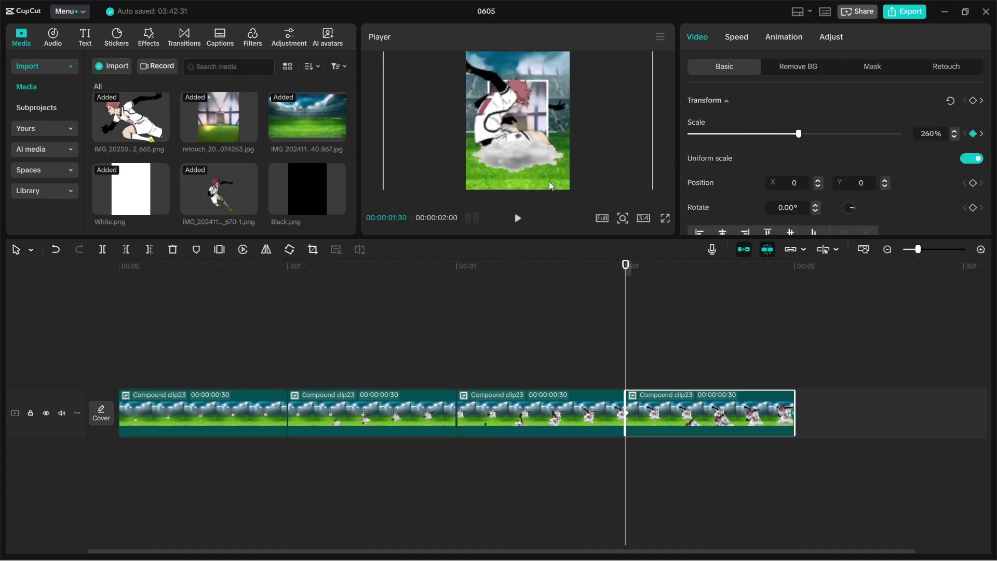
{"action": "key", "text": "space"}
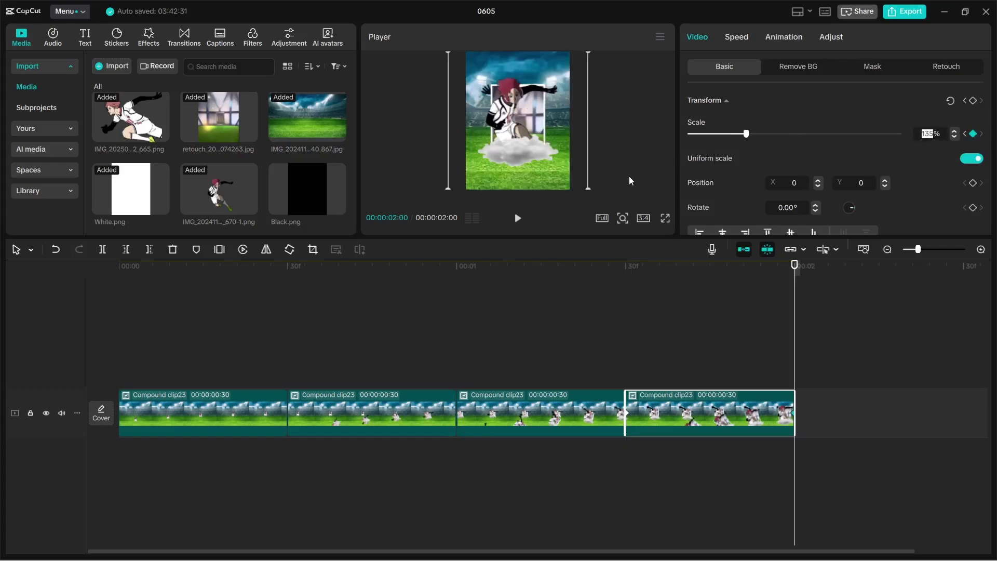
{"action": "type", "text": "360"}
{"action": "key", "text": "Return"}
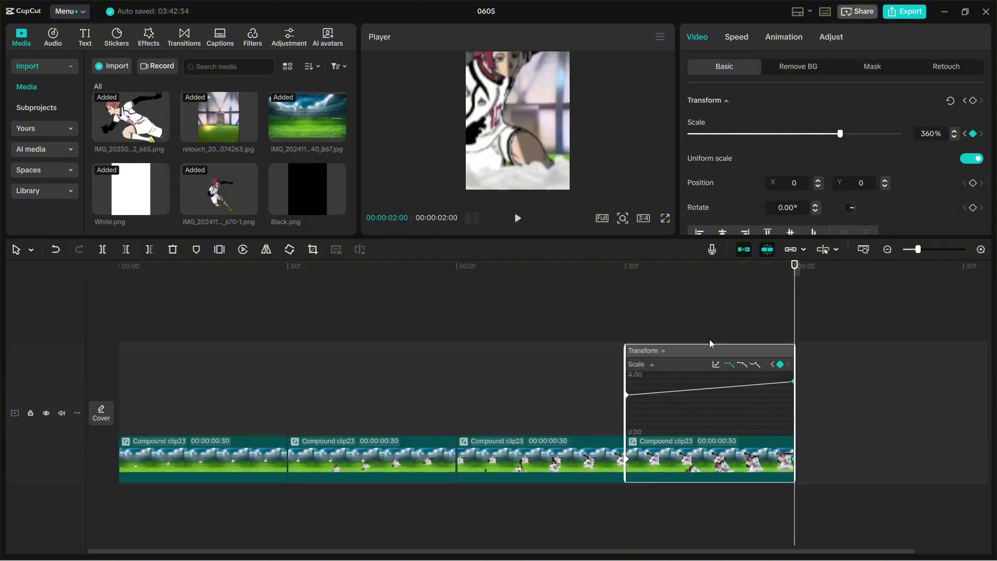
Bend the fourth segment's scale curve by pulling the start keyframe's handle down so the scale dips before rising.
{"action": "scroll", "coordinate": [875, 384], "scroll_direction": "up", "scroll_amount": 2}
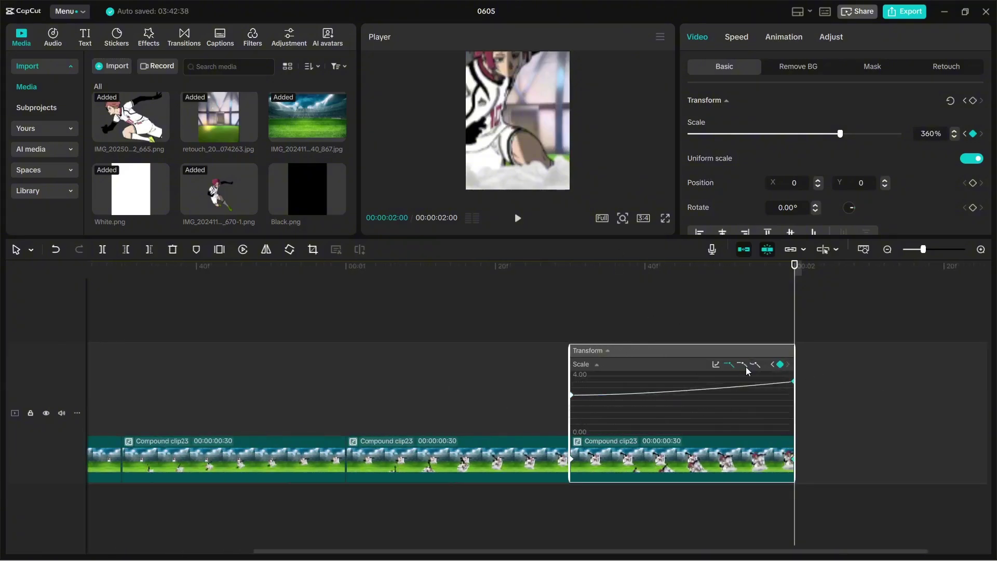
{"action": "left_click", "coordinate": [746, 367]}
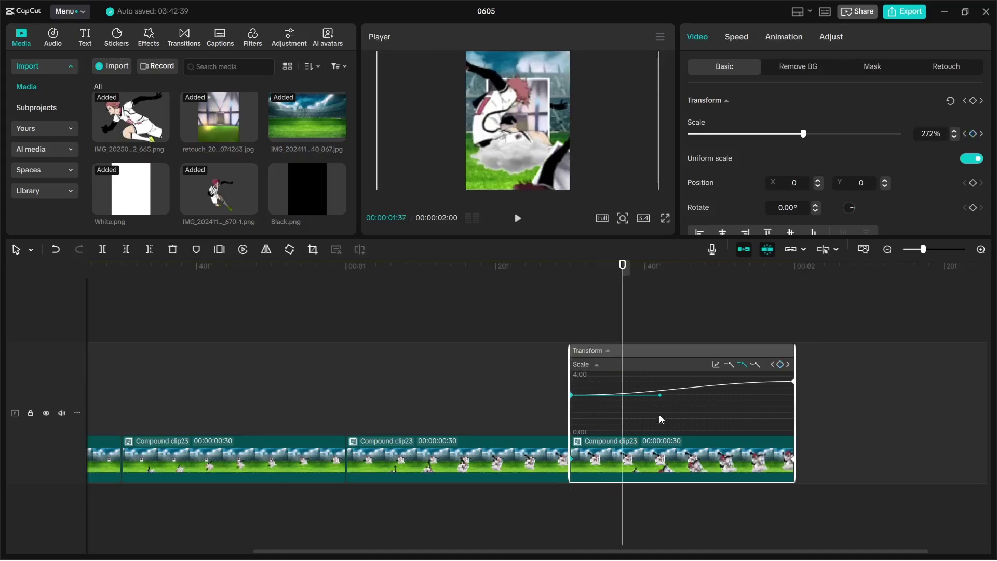
{"action": "left_click_drag", "start_coordinate": [661, 397], "coordinate": [623, 415]}
{"action": "left_click_drag", "start_coordinate": [875, 326], "coordinate": [875, 327]}
{"action": "key", "text": "Left"}
{"action": "key", "text": "Left"}
{"action": "key", "text": "Left"}
{"action": "key", "text": "Left"}
{"action": "key", "text": "Left"}
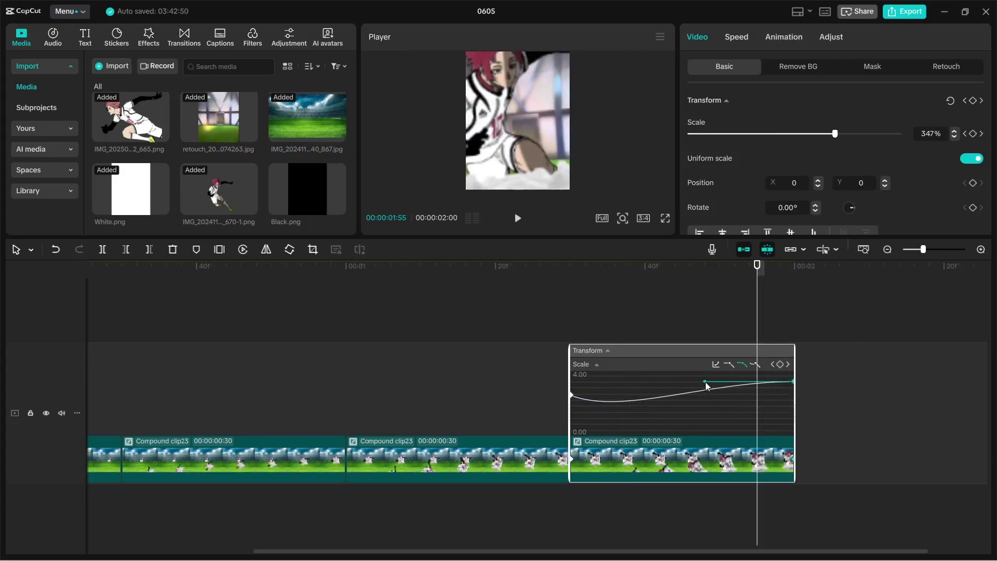
Pull the fourth segment's end-keyframe curve handle down so the scale stays low and climbs steeply to the last keyframe.
{"action": "left_click_drag", "start_coordinate": [706, 386], "coordinate": [759, 416]}
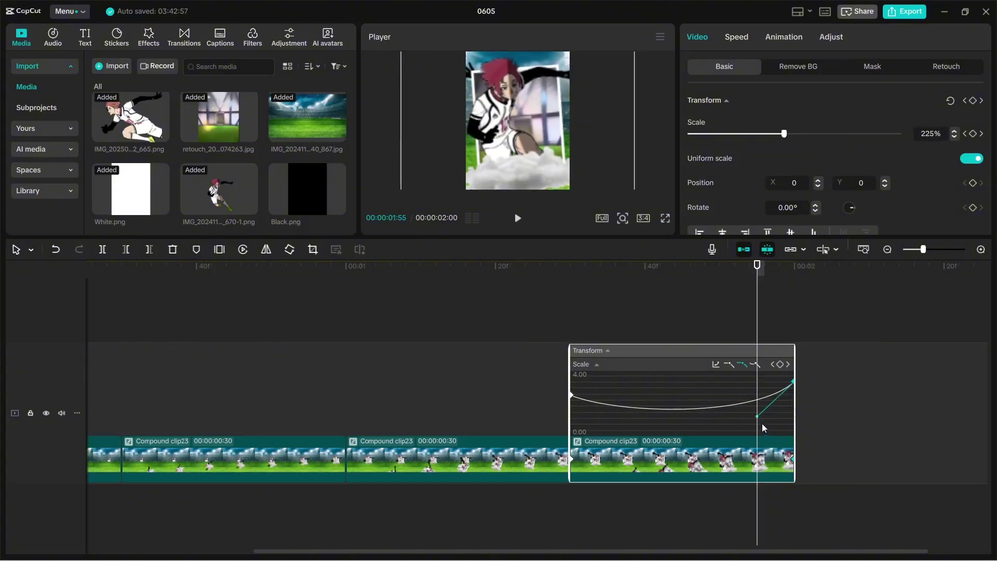
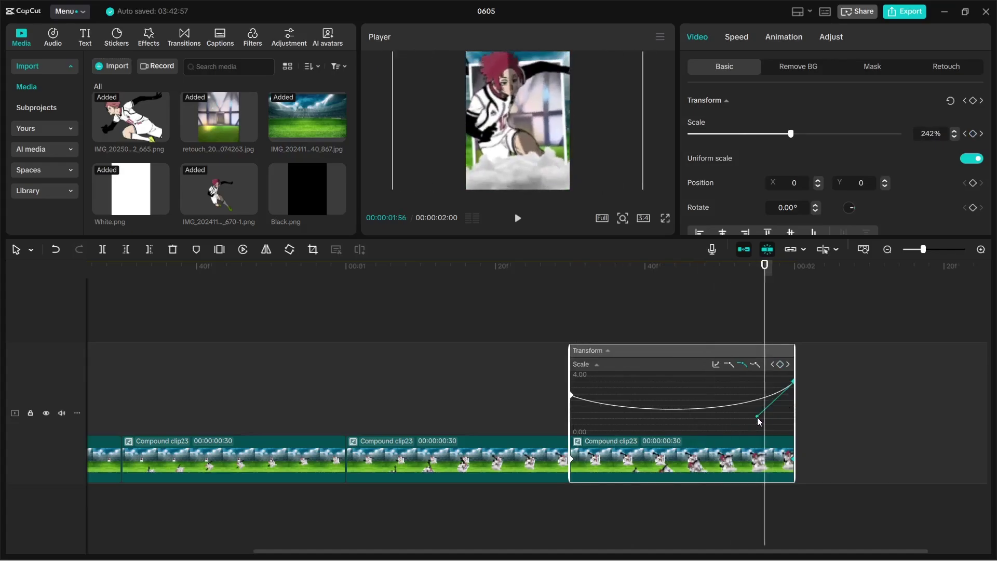
{"action": "left_click_drag", "start_coordinate": [758, 416], "coordinate": [757, 423]}
{"action": "key", "text": "Up"}
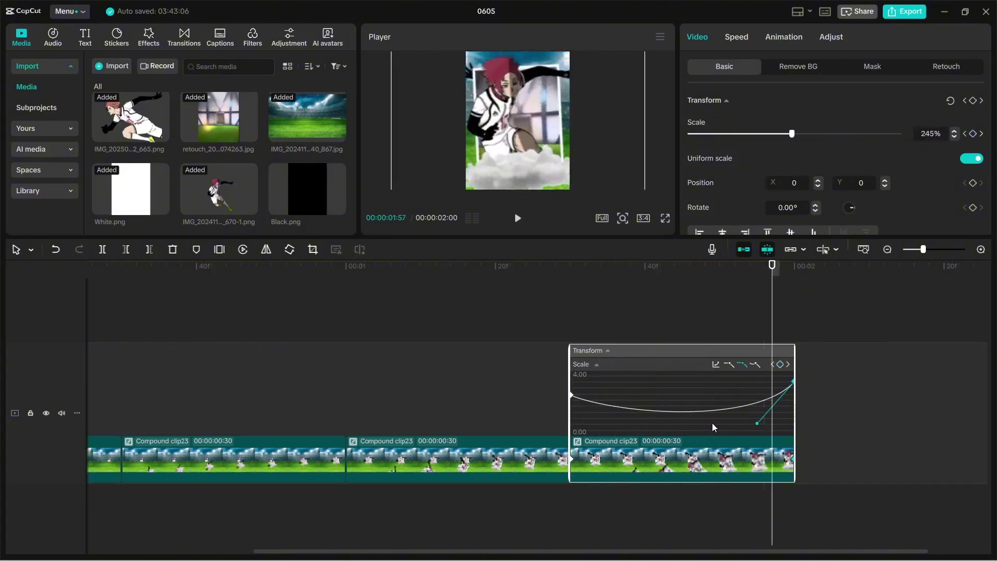
Fine-tune the start keyframe's handle on the fourth segment's scale curve and step through the frames to check the dip.
{"action": "left_click_drag", "start_coordinate": [668, 420], "coordinate": [625, 419]}
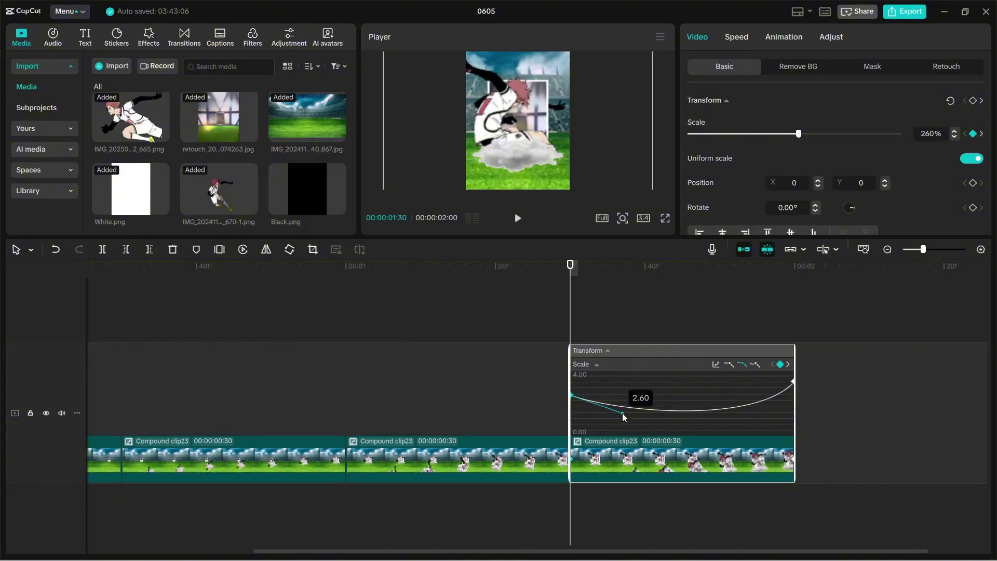
{"action": "left_click_drag", "start_coordinate": [622, 413], "coordinate": [622, 411]}
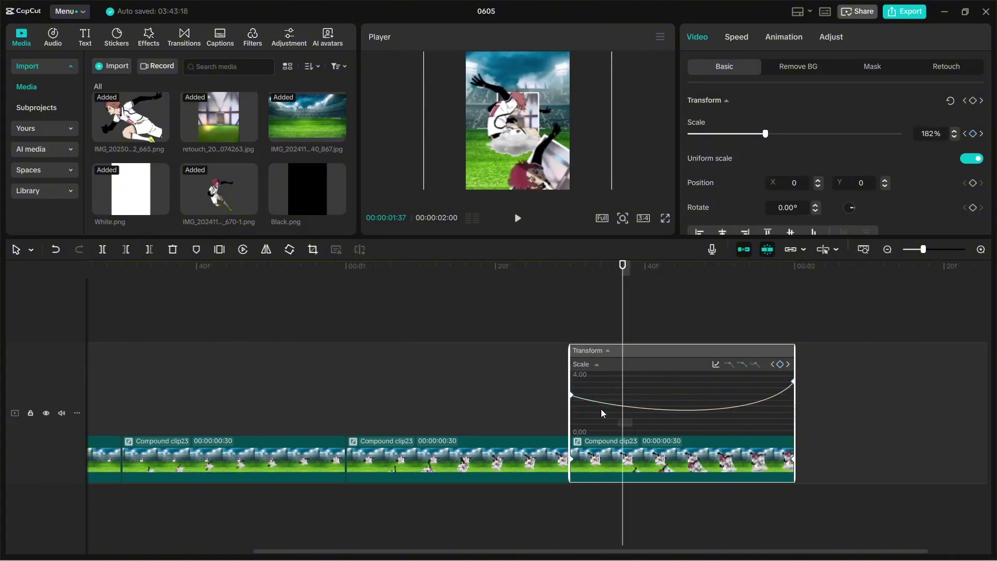
{"action": "left_click_drag", "start_coordinate": [623, 412], "coordinate": [624, 414]}
{"action": "key", "text": "Up"}
{"action": "key", "text": "Right"}
{"action": "key", "text": "Right"}
{"action": "key", "text": "Right"}
{"action": "key", "text": "Right"}
{"action": "key", "text": "Right"}
{"action": "key", "text": "Right"}
{"action": "key", "text": "Right"}
{"action": "key", "text": "Right"}
{"action": "key", "text": "Right"}
{"action": "key", "text": "Right"}
{"action": "key", "text": "Right"}
{"action": "key", "text": "Right"}
{"action": "key", "text": "Right"}
{"action": "key", "text": "Right"}
{"action": "key", "text": "Right"}
{"action": "key", "text": "Right"}
{"action": "key", "text": "Right"}
{"action": "key", "text": "Right"}
{"action": "key", "text": "Right"}
{"action": "key", "text": "Right"}
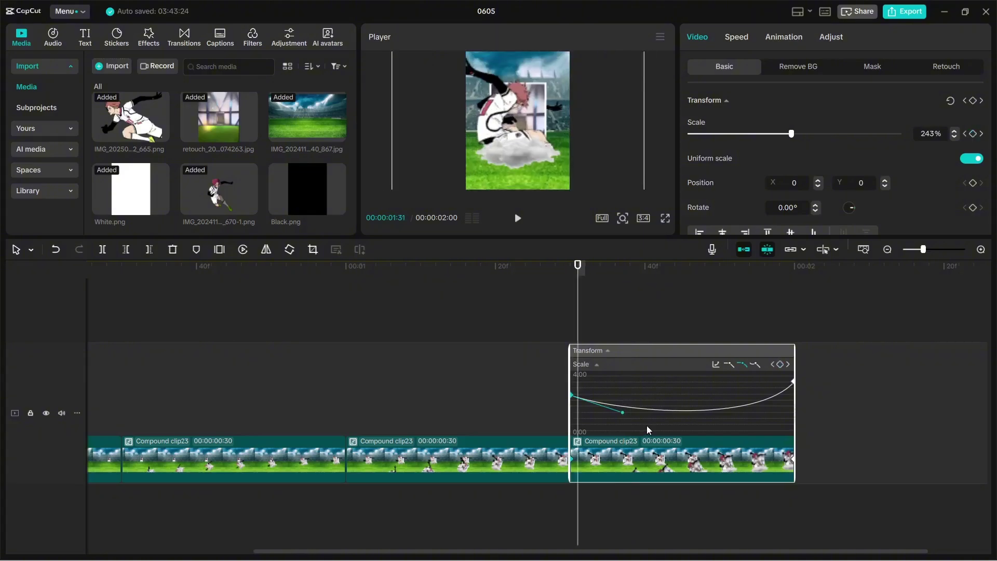
Play back the reshaped zoom across the third and fourth segments, and hide the keyframe graph.
{"action": "key", "text": "Up"}
{"action": "key", "text": "space"}
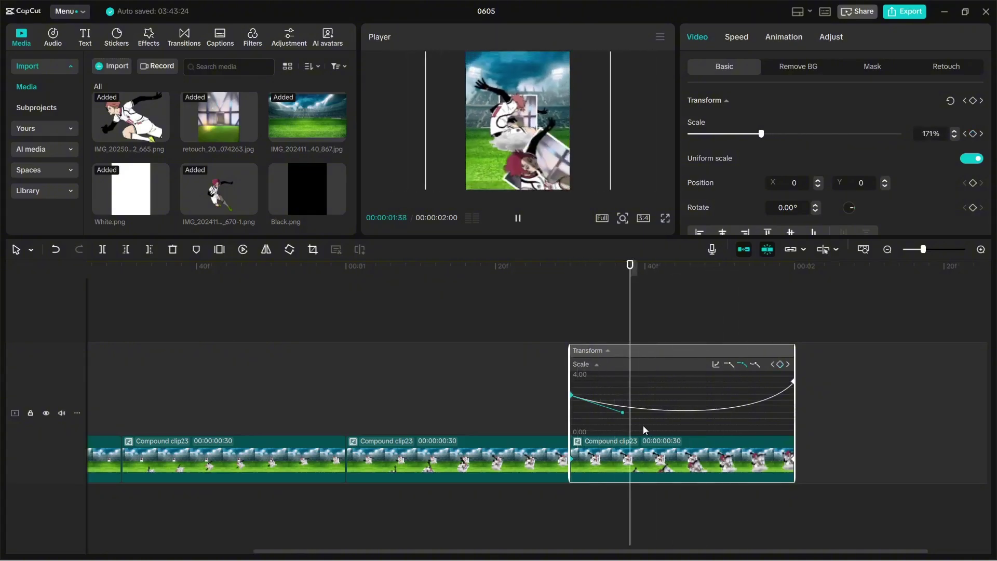
{"action": "key", "text": "Up"}
{"action": "key", "text": "Up"}
{"action": "key", "text": "Up"}
{"action": "key", "text": "space"}
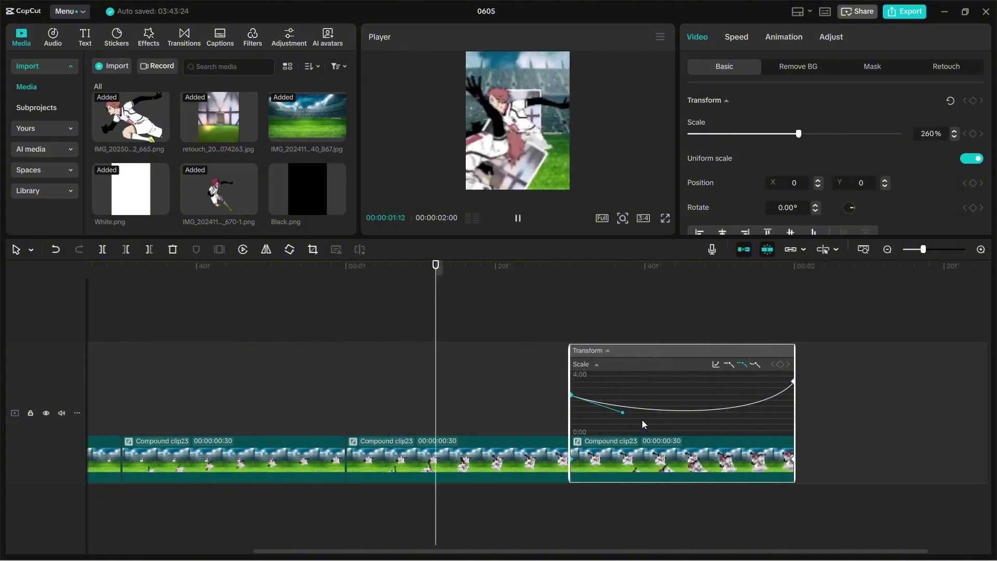
{"action": "key", "text": "alt+k"}
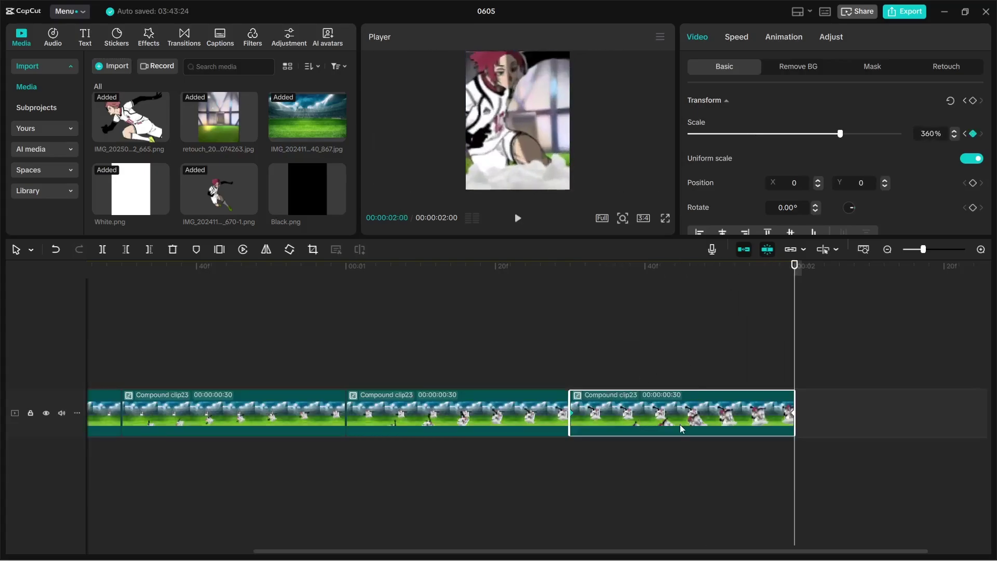
Deselect the segment, bring all four segments into view and play the whole edit from the start.
{"action": "key", "text": "Up"}
{"action": "left_click", "coordinate": [543, 338]}
{"action": "key", "text": "Up"}
{"action": "key", "text": "Up"}
{"action": "key", "text": "Up"}
{"action": "scroll", "coordinate": [846, 293], "scroll_direction": "down", "scroll_amount": 2}
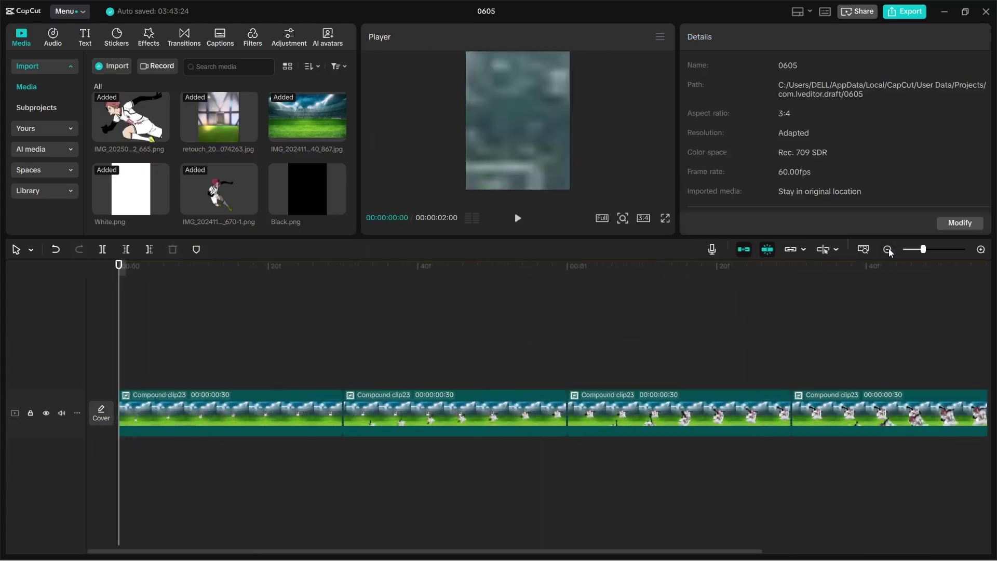
{"action": "key", "text": "space"}
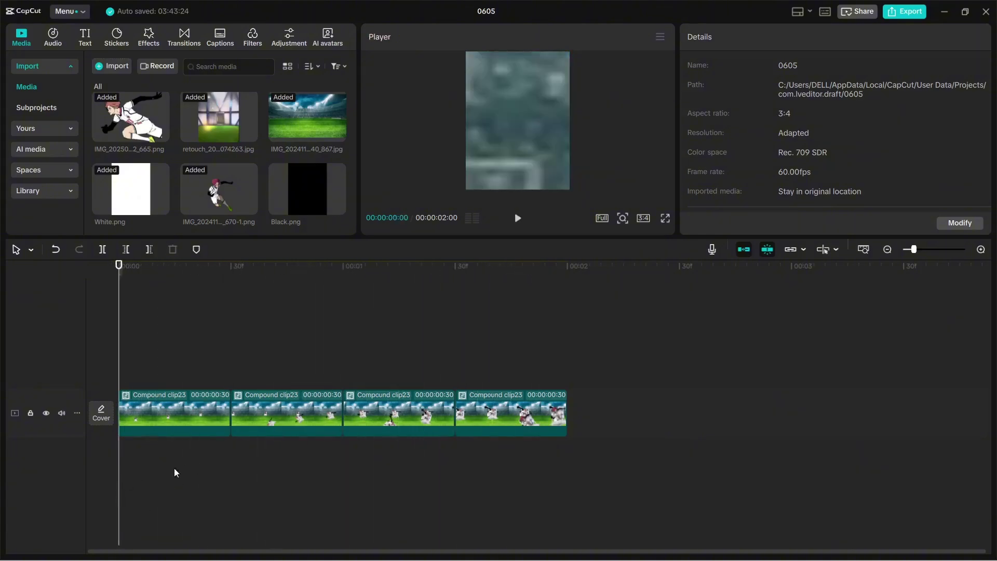
Apply the Zoom 1 In animation to the first, second and third segments.
{"action": "left_click", "coordinate": [184, 415]}
{"action": "left_click", "coordinate": [779, 41]}
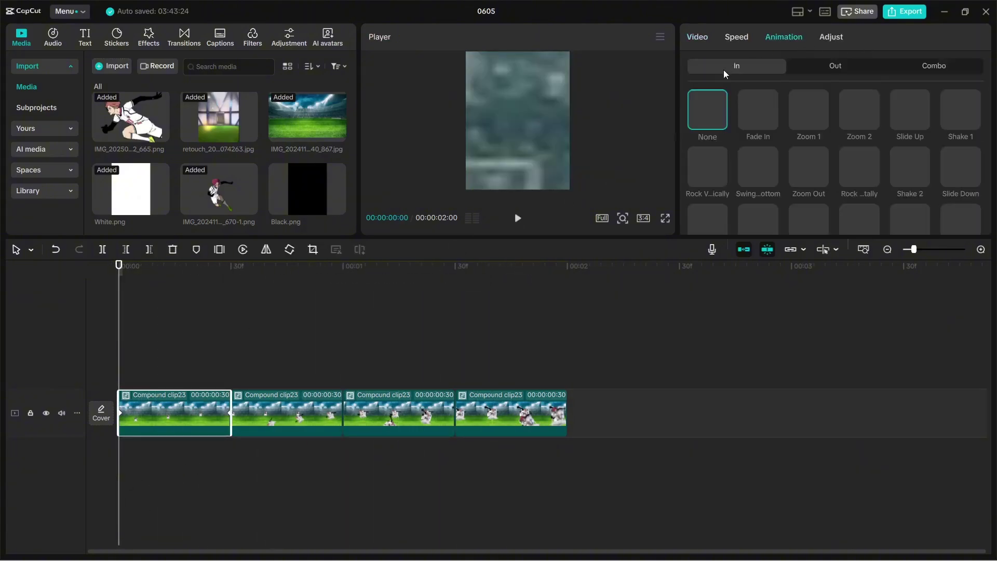
{"action": "left_click", "coordinate": [805, 123]}
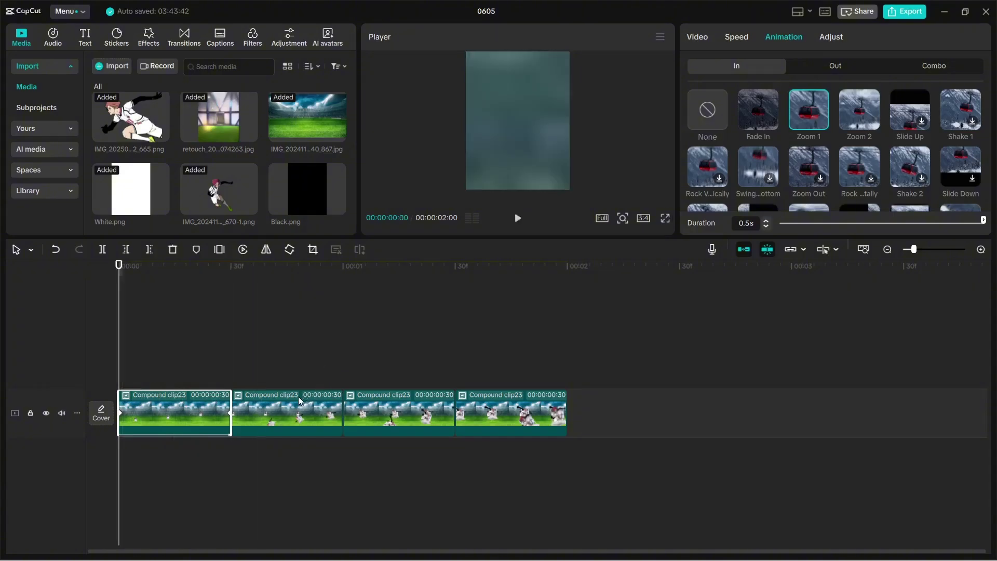
{"action": "left_click", "coordinate": [316, 413]}
{"action": "left_click", "coordinate": [810, 118]}
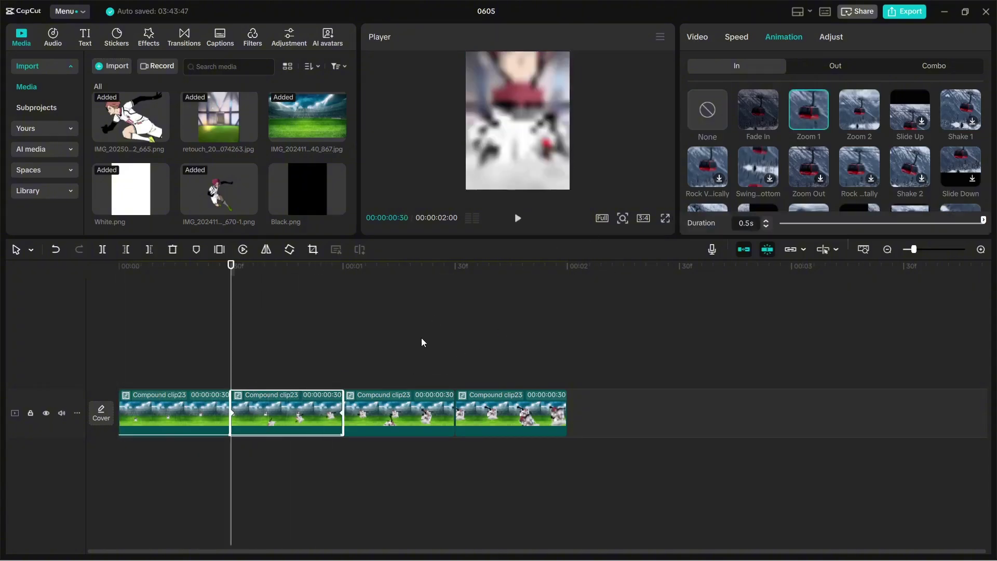
{"action": "left_click", "coordinate": [394, 418]}
{"action": "left_click", "coordinate": [823, 102]}
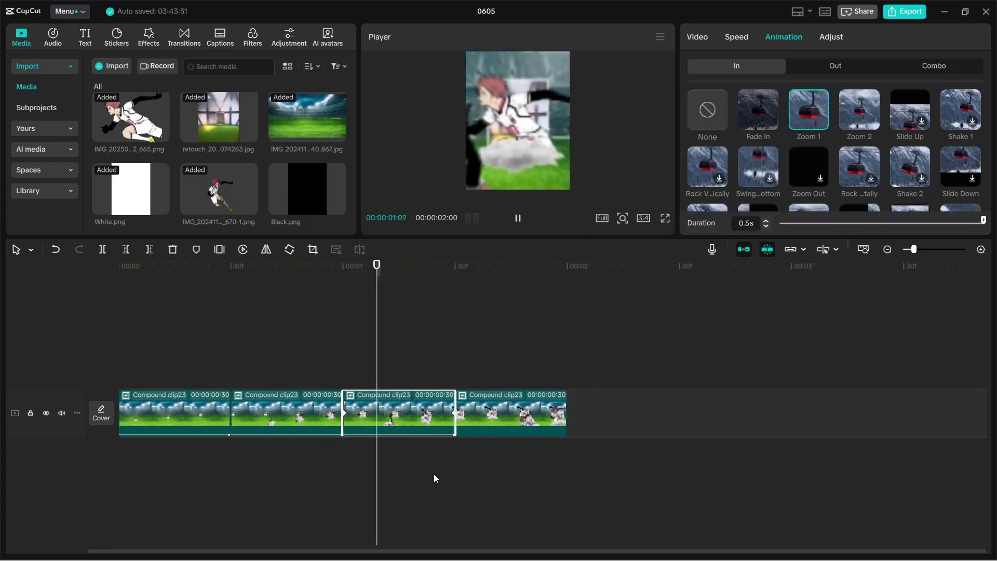
Apply the Zoom 1 Combo animation to the fourth segment and preview the edit.
{"action": "left_click", "coordinate": [578, 392]}
{"action": "left_click", "coordinate": [560, 410]}
{"action": "left_click", "coordinate": [781, 37]}
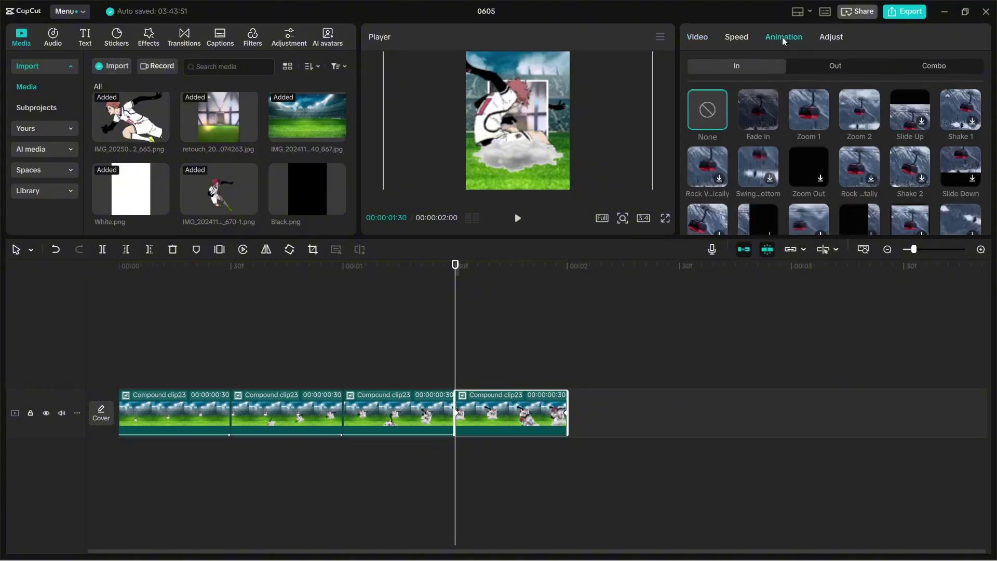
{"action": "left_click", "coordinate": [937, 67]}
{"action": "left_click", "coordinate": [753, 117]}
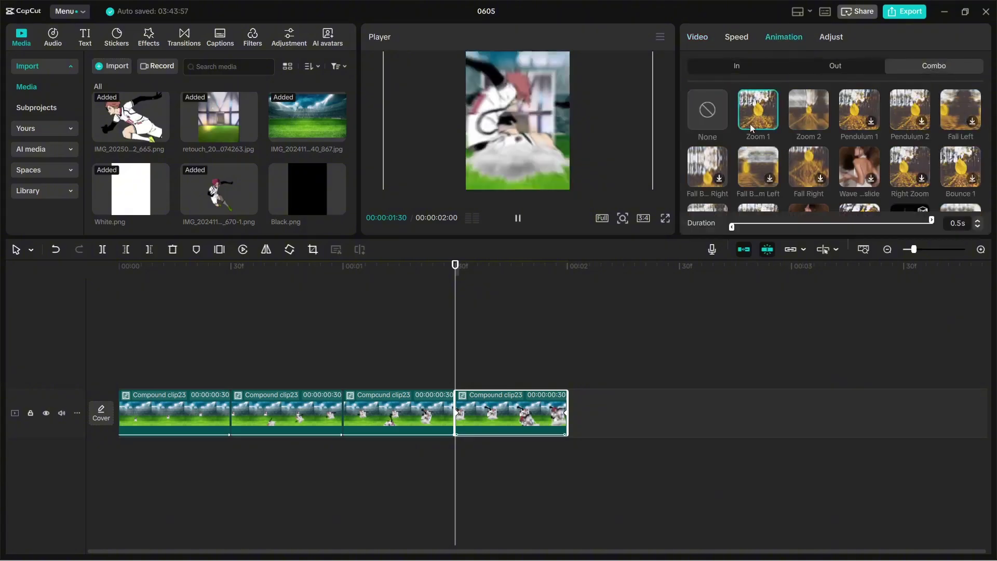
{"action": "left_click", "coordinate": [521, 297]}
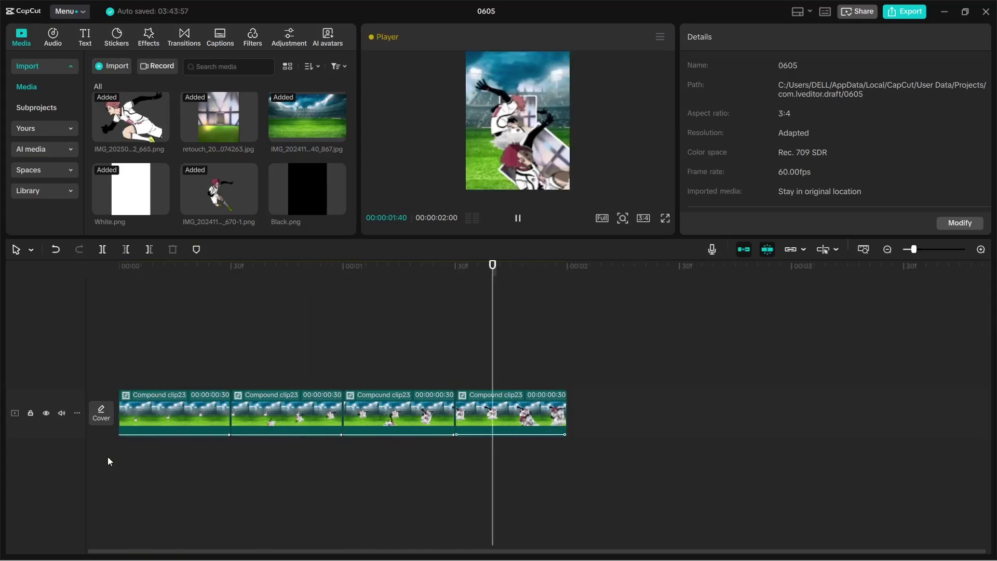
Keyframe the second segment's rotation at 0° at 00:00:00:30 and -90° at 00:00:01:00.
{"action": "left_click", "coordinate": [255, 481]}
{"action": "left_click", "coordinate": [981, 249]}
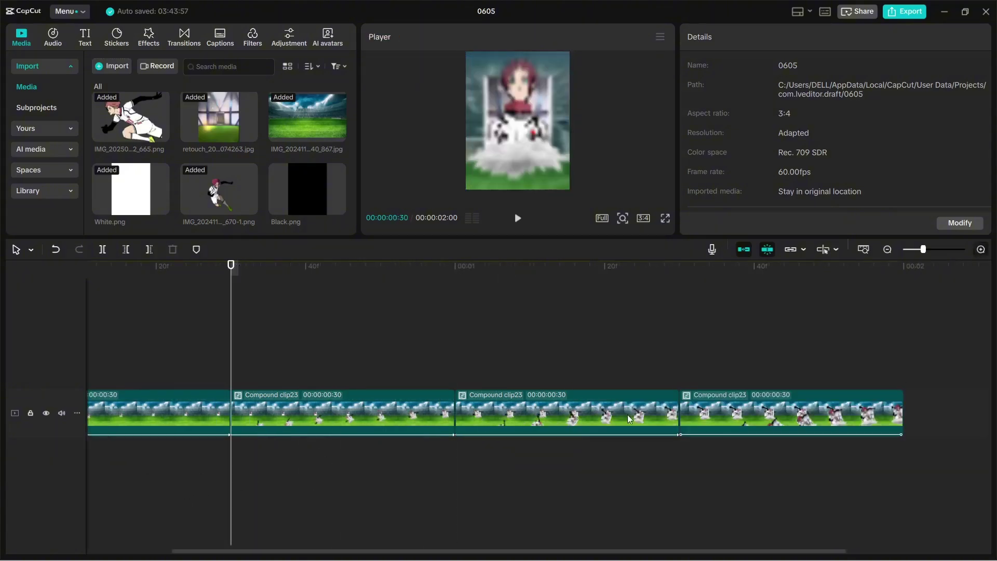
{"action": "left_click_drag", "start_coordinate": [382, 558], "coordinate": [299, 556]}
{"action": "left_click", "coordinate": [524, 405]}
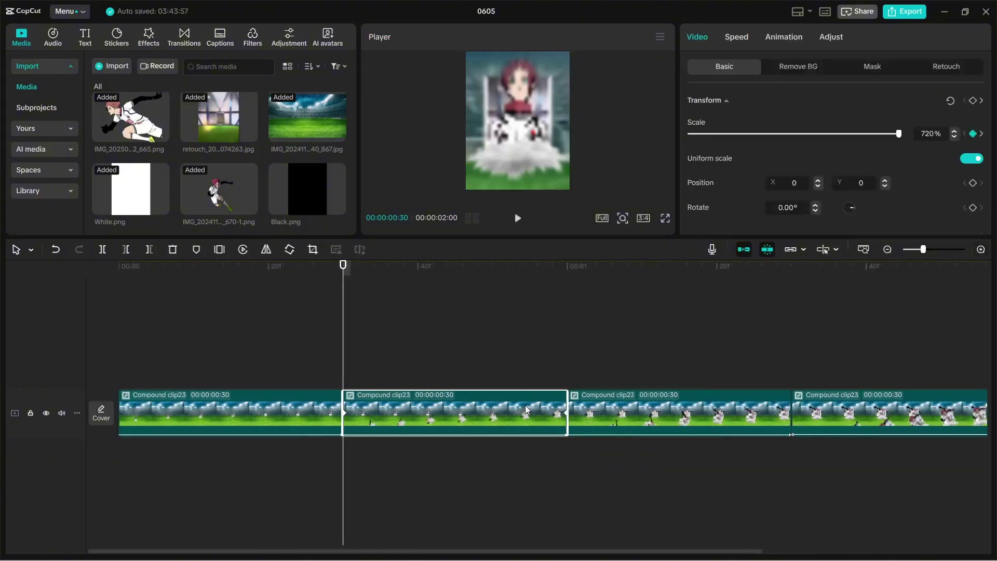
{"action": "scroll", "coordinate": [951, 171], "scroll_direction": "down", "scroll_amount": 1}
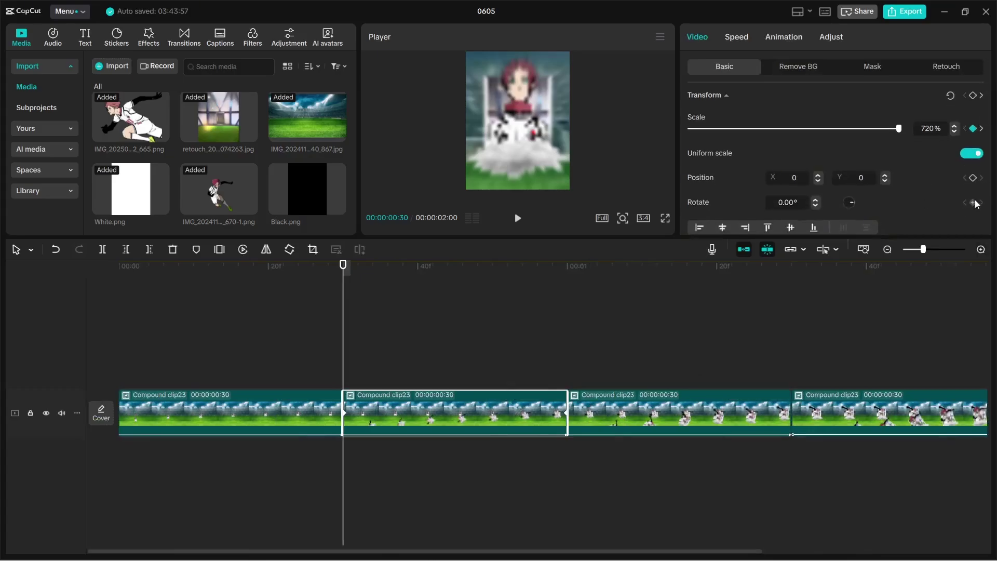
{"action": "key", "text": "Down"}
{"action": "key", "text": "Up"}
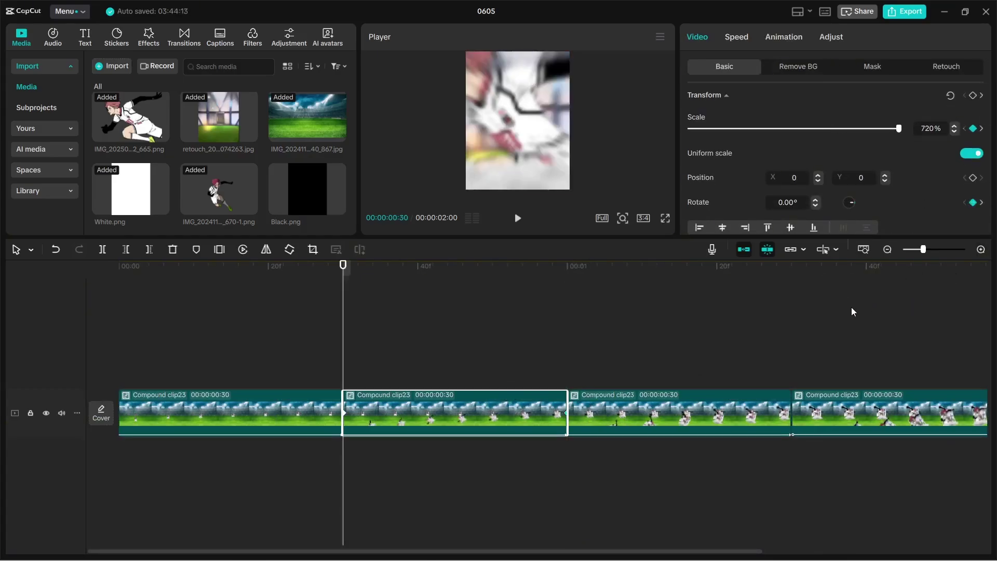
{"action": "key", "text": "Right"}
{"action": "key", "text": "Right"}
{"action": "key", "text": "Right"}
{"action": "key", "text": "Right"}
{"action": "key", "text": "Right"}
{"action": "key", "text": "Right"}
{"action": "key", "text": "Right"}
{"action": "key", "text": "Right"}
{"action": "key", "text": "Right"}
{"action": "key", "text": "Right"}
{"action": "key", "text": "Right"}
{"action": "key", "text": "Right"}
{"action": "key", "text": "Right"}
{"action": "key", "text": "Right"}
{"action": "key", "text": "Right"}
{"action": "key", "text": "Right"}
{"action": "key", "text": "Right"}
{"action": "key", "text": "Right"}
{"action": "key", "text": "Right"}
{"action": "key", "text": "Right"}
{"action": "key", "text": "Right"}
{"action": "key", "text": "Right"}
{"action": "key", "text": "Right"}
{"action": "key", "text": "Right"}
{"action": "key", "text": "Right"}
{"action": "key", "text": "Right"}
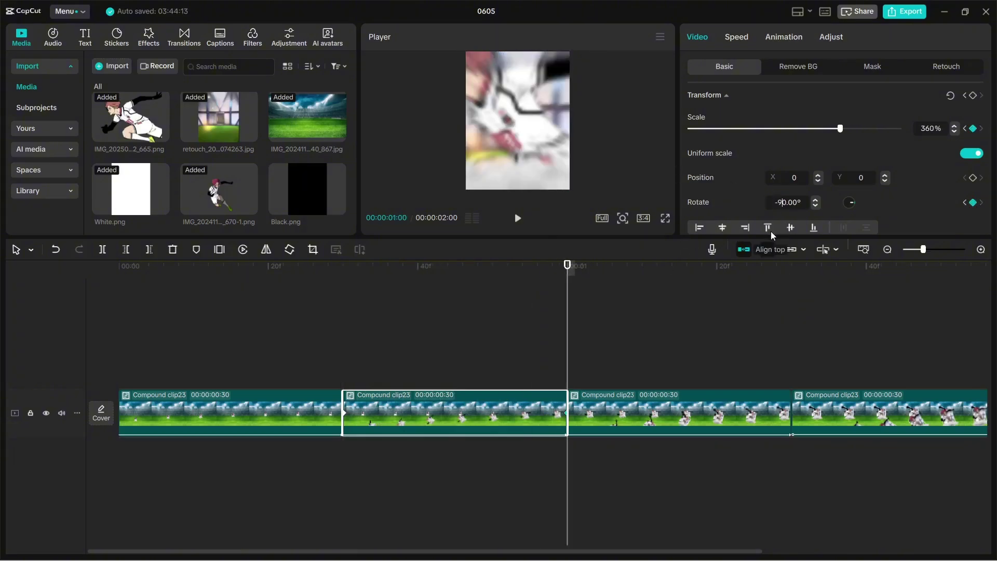
Scrub through the second segment to examine how it rotates between its two keyframes.
{"action": "key", "text": "Up"}
{"action": "key", "text": "Right"}
{"action": "key", "text": "Right"}
{"action": "key", "text": "Right"}
{"action": "key", "text": "Right"}
{"action": "key", "text": "Right"}
{"action": "key", "text": "Right"}
{"action": "key", "text": "Right"}
{"action": "key", "text": "Right"}
{"action": "key", "text": "Right"}
{"action": "key", "text": "Right"}
{"action": "key", "text": "Right"}
{"action": "key", "text": "Right"}
{"action": "key", "text": "Right"}
{"action": "key", "text": "Right"}
{"action": "key", "text": "Right"}
{"action": "key", "text": "Right"}
{"action": "key", "text": "Right"}
{"action": "key", "text": "Right"}
{"action": "key", "text": "Right"}
{"action": "key", "text": "Right"}
{"action": "key", "text": "Right"}
{"action": "key", "text": "Right"}
{"action": "key", "text": "Right"}
{"action": "key", "text": "Right"}
{"action": "key", "text": "Right"}
{"action": "key", "text": "Right"}
{"action": "key", "text": "Right"}
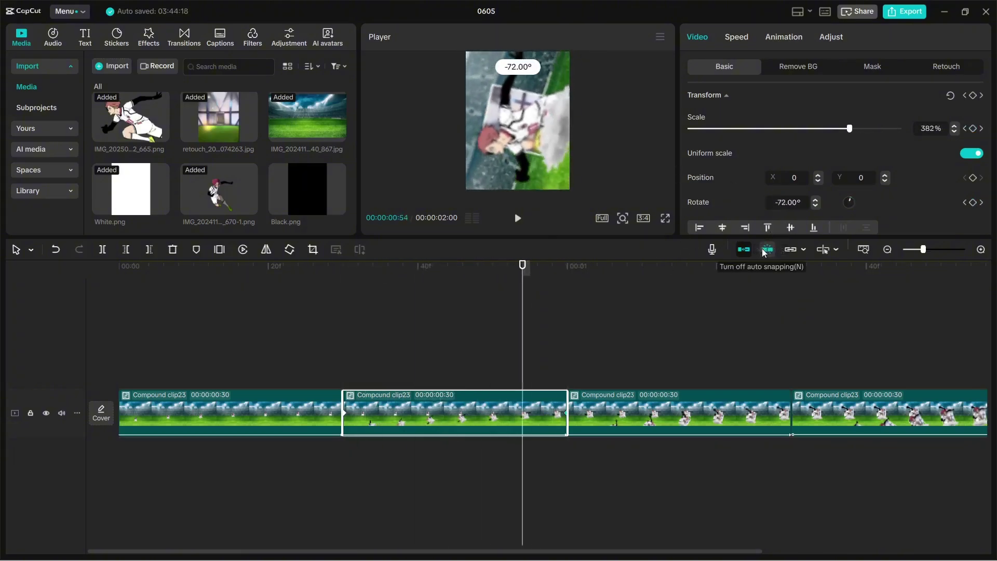
{"action": "key", "text": "Up"}
{"action": "key", "text": "Right"}
{"action": "key", "text": "Right"}
{"action": "key", "text": "Right"}
{"action": "key", "text": "Right"}
{"action": "key", "text": "Right"}
{"action": "key", "text": "Right"}
{"action": "key", "text": "Right"}
{"action": "key", "text": "Right"}
{"action": "key", "text": "Right"}
{"action": "key", "text": "Right"}
{"action": "key", "text": "Right"}
{"action": "key", "text": "Right"}
{"action": "key", "text": "Right"}
{"action": "key", "text": "Right"}
{"action": "key", "text": "Right"}
{"action": "key", "text": "Right"}
{"action": "key", "text": "Right"}
{"action": "key", "text": "Right"}
{"action": "key", "text": "Right"}
{"action": "key", "text": "Right"}
{"action": "key", "text": "Right"}
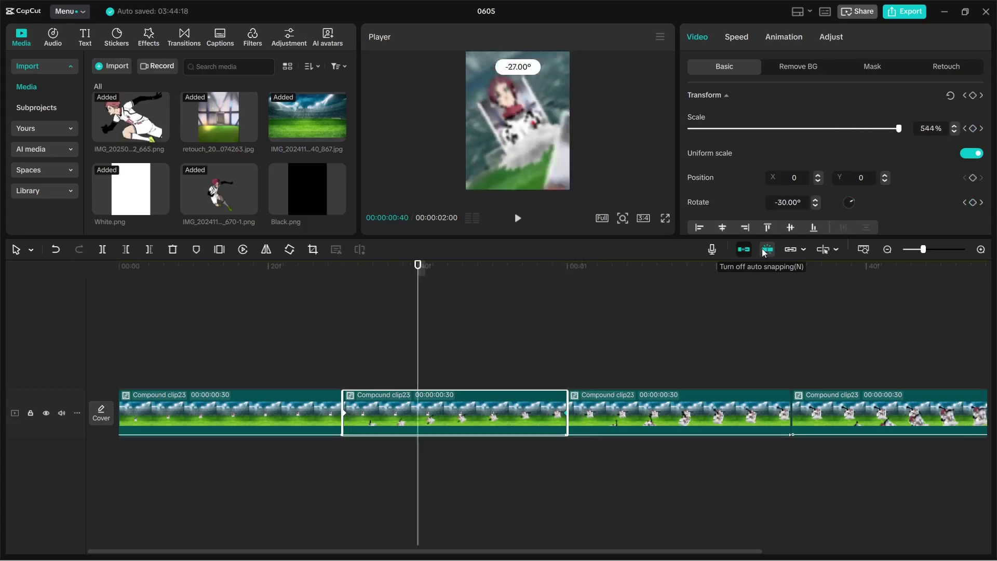
{"action": "key", "text": "Up"}
Ease the second segment's rotation keyframes with a preset curve and hide the keyframe graph.
{"action": "key", "text": "alt+k"}
{"action": "left_click", "coordinate": [525, 438]}
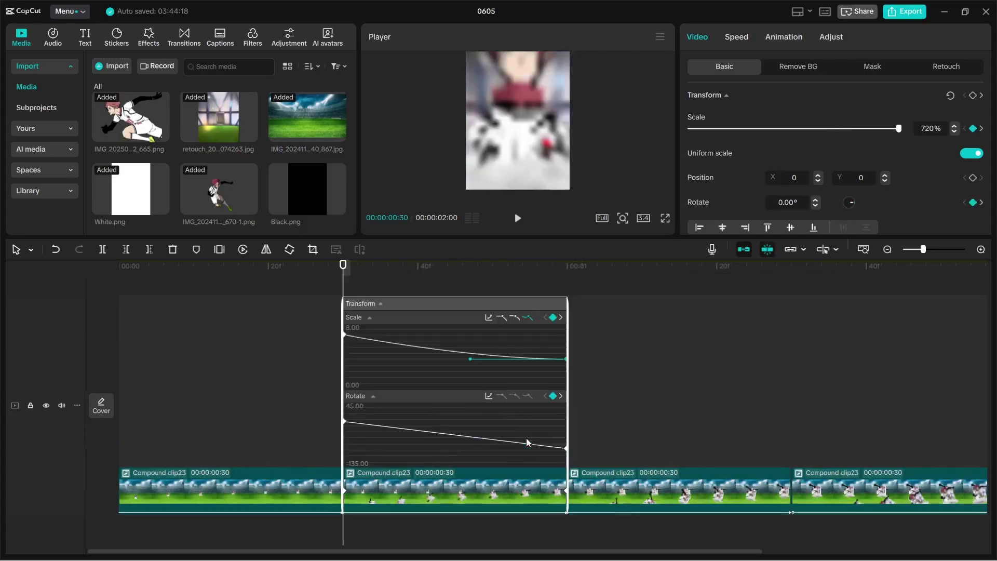
{"action": "left_click", "coordinate": [488, 397]}
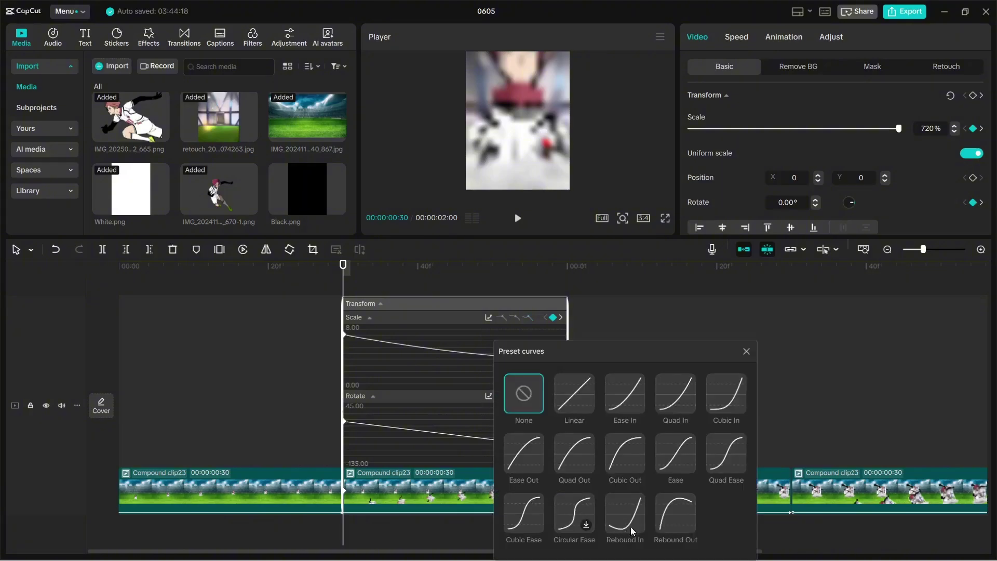
{"action": "left_click", "coordinate": [746, 351]}
{"action": "left_click", "coordinate": [367, 349]}
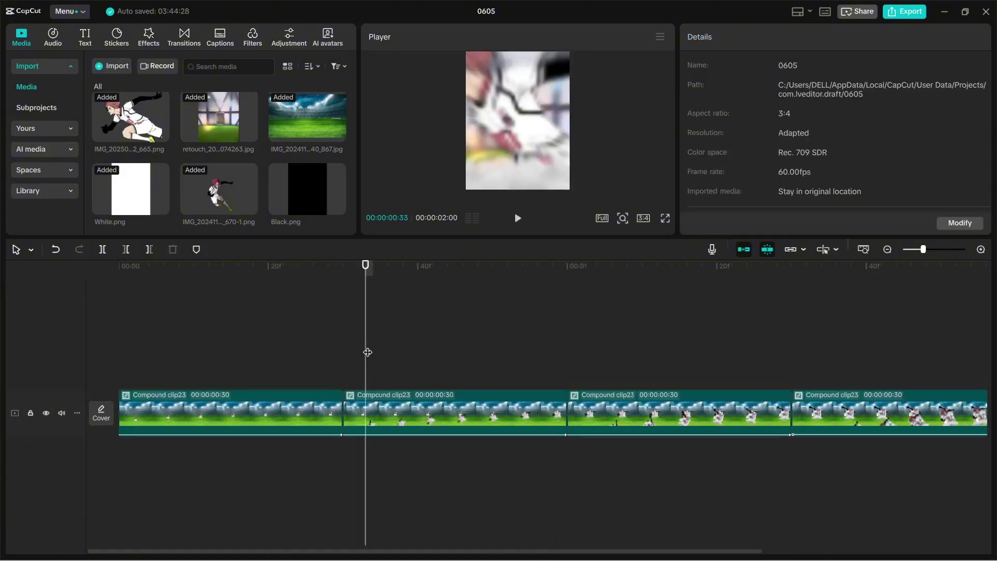
Play the edit from the start and scrub through the second segment to check the rotation.
{"action": "left_click", "coordinate": [239, 373]}
{"action": "left_click_drag", "start_coordinate": [244, 373], "coordinate": [91, 451]}
{"action": "key", "text": "space"}
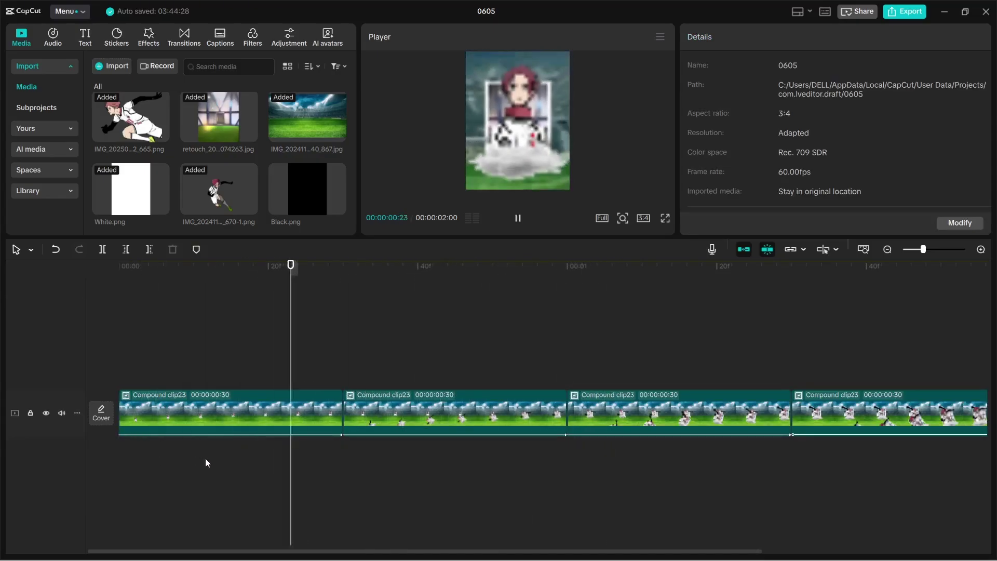
{"action": "left_click", "coordinate": [266, 466]}
{"action": "left_click_drag", "start_coordinate": [266, 467], "coordinate": [521, 480]}
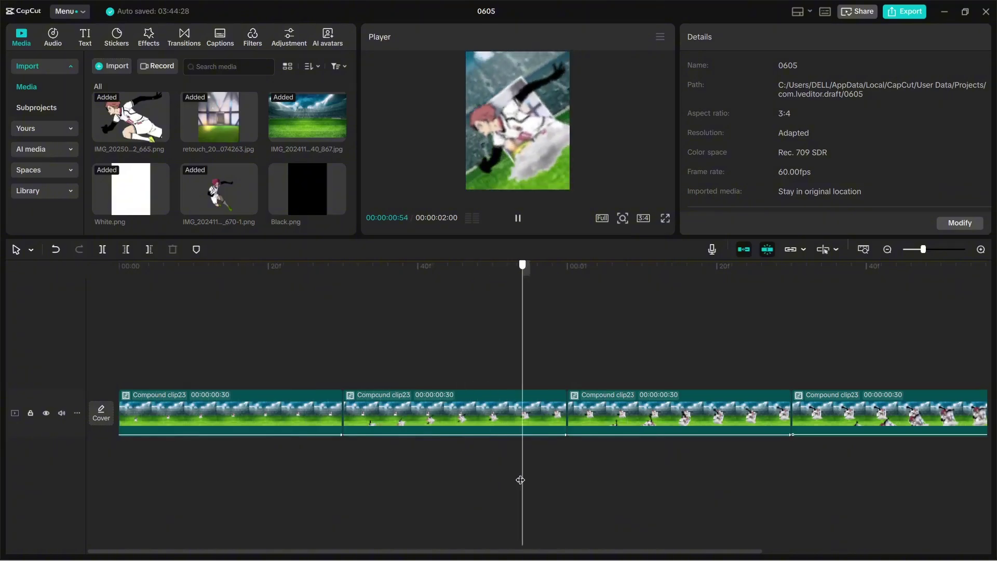
Open the second segment's compound clip and select the player layer that starts at 00:00:00:30.
{"action": "key", "text": "Up"}
{"action": "left_click", "coordinate": [483, 415]}
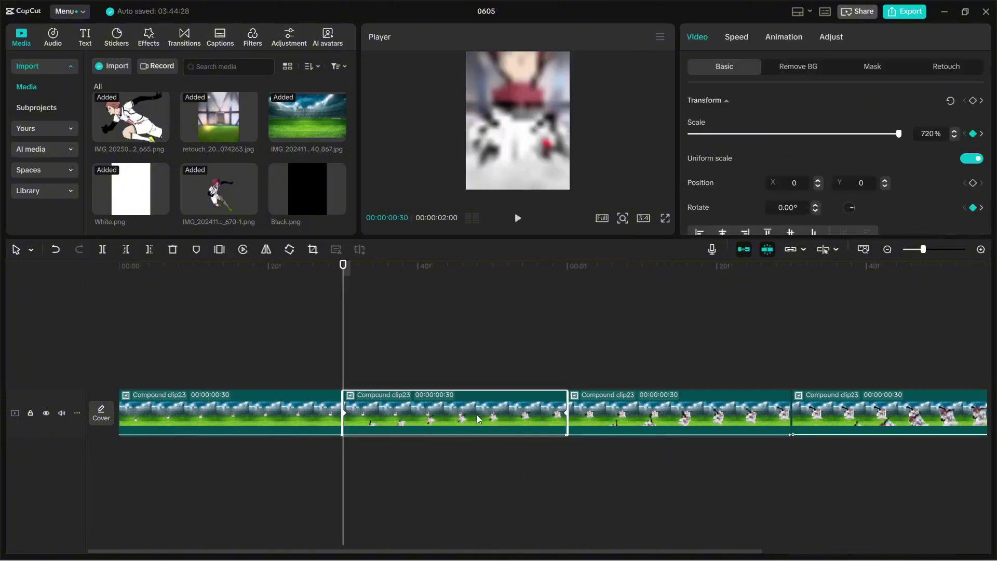
{"action": "double_click", "coordinate": [528, 413]}
{"action": "left_click", "coordinate": [980, 249]}
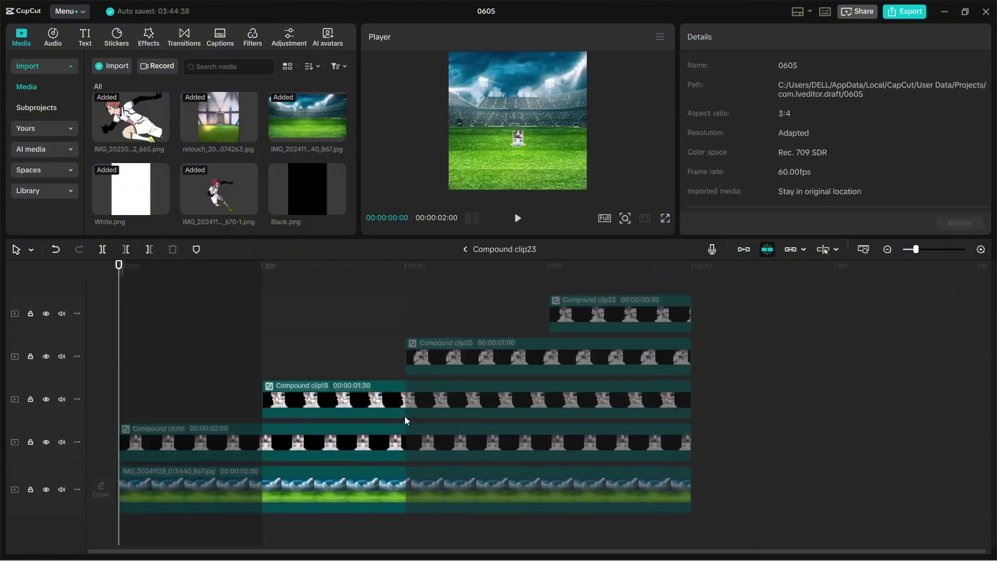
{"action": "left_click_drag", "start_coordinate": [317, 355], "coordinate": [264, 362]}
{"action": "left_click", "coordinate": [355, 391]}
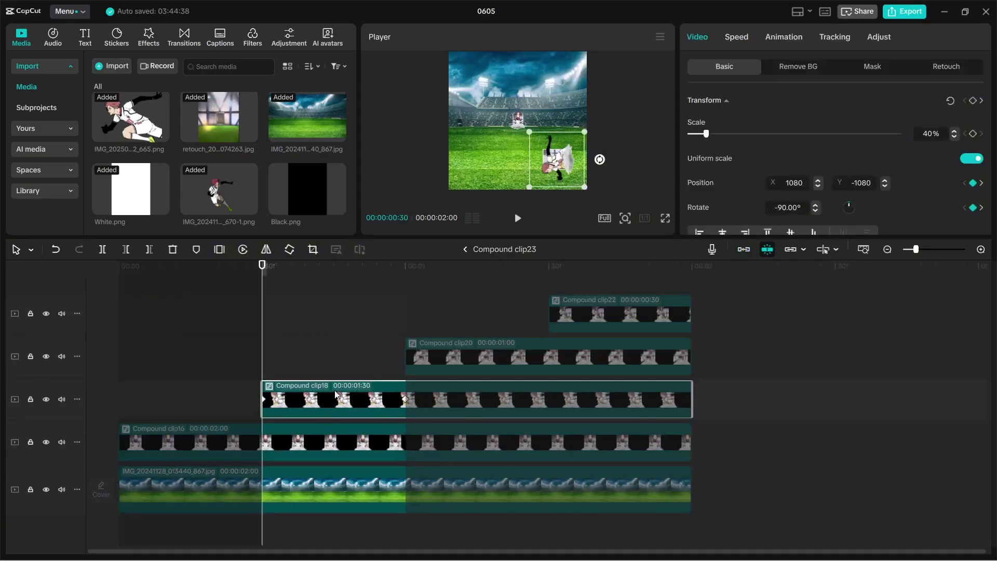
Step through the selected player layer between 00:00:00:30 and 00:00:01:00 to examine its movement and rotation.
{"action": "key", "text": "Right"}
{"action": "key", "text": "Right"}
{"action": "key", "text": "Right"}
{"action": "key", "text": "Right"}
{"action": "key", "text": "Right"}
{"action": "key", "text": "Right"}
{"action": "key", "text": "Right"}
{"action": "key", "text": "Right"}
{"action": "key", "text": "Right"}
{"action": "key", "text": "Right"}
{"action": "key", "text": "Right"}
{"action": "key", "text": "Right"}
{"action": "key", "text": "Right"}
{"action": "key", "text": "Right"}
{"action": "key", "text": "Right"}
{"action": "key", "text": "Right"}
{"action": "key", "text": "Right"}
{"action": "key", "text": "Right"}
{"action": "key", "text": "Right"}
{"action": "key", "text": "Right"}
{"action": "key", "text": "Right"}
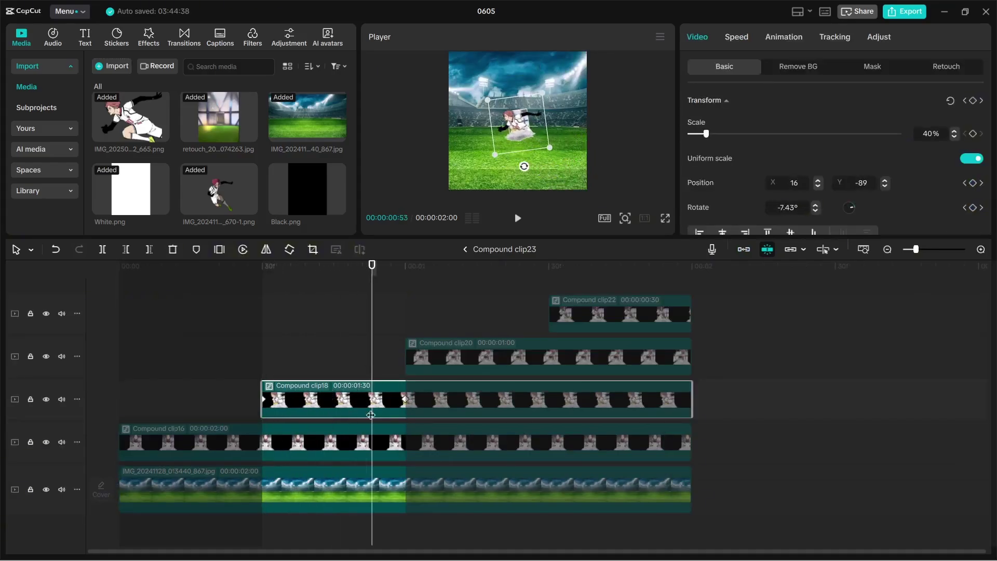
{"action": "left_click_drag", "start_coordinate": [371, 415], "coordinate": [262, 414]}
Set the player layer's rotation keyframe at 00:00:01:00 to -90°.
{"action": "key", "text": "Down"}
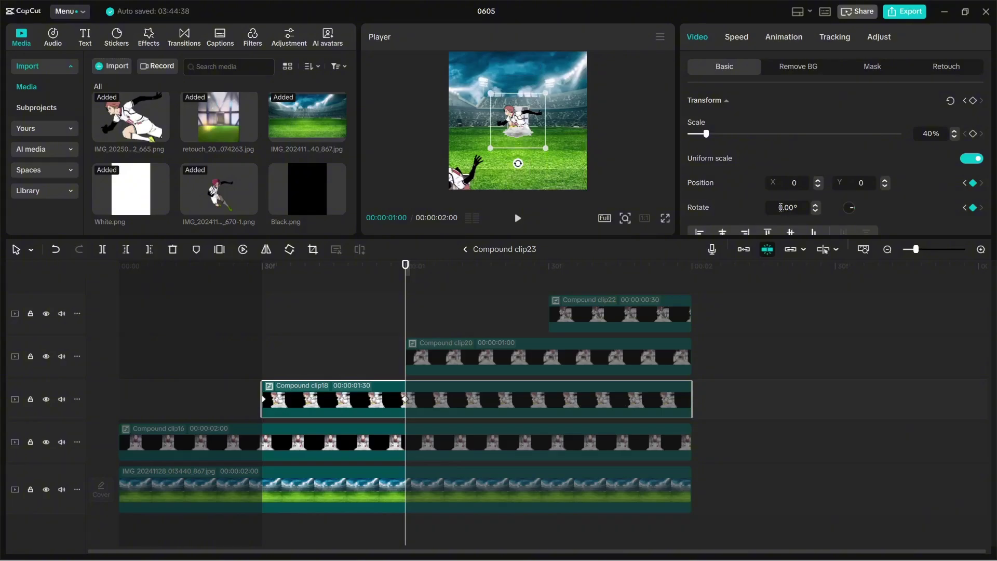
{"action": "type", "text": "-9"}
{"action": "key", "text": "Return"}
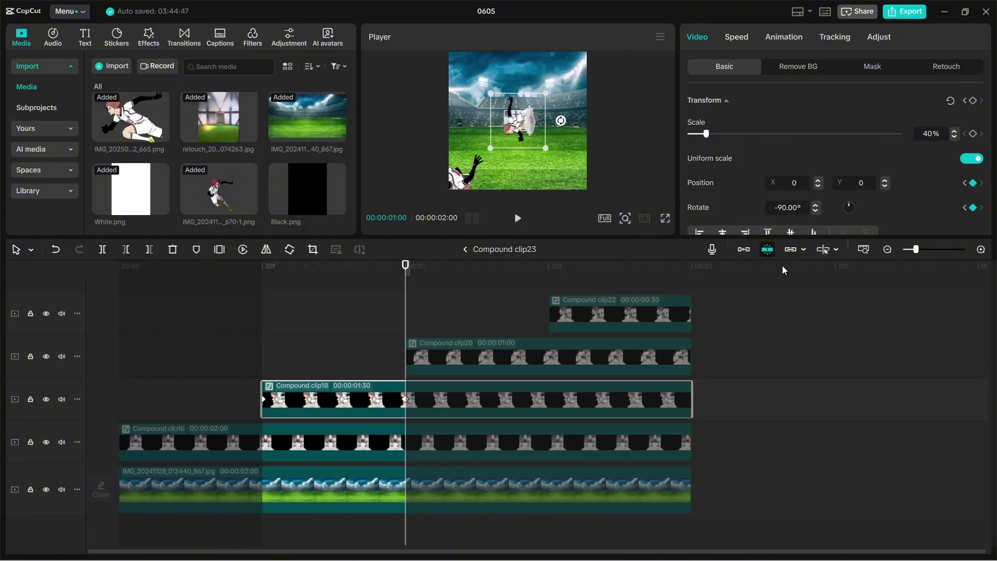
{"action": "left_click", "coordinate": [827, 218]}
Step through the player layer from its first keyframe to check the motion with the changed rotation.
{"action": "key", "text": "Up"}
{"action": "key", "text": "Right"}
{"action": "key", "text": "Right"}
{"action": "key", "text": "Right"}
{"action": "key", "text": "Right"}
{"action": "key", "text": "Right"}
{"action": "key", "text": "Right"}
{"action": "key", "text": "Right"}
{"action": "key", "text": "Right"}
{"action": "key", "text": "Right"}
{"action": "key", "text": "Right"}
{"action": "key", "text": "Right"}
{"action": "key", "text": "Right"}
{"action": "key", "text": "Right"}
{"action": "key", "text": "Right"}
{"action": "key", "text": "Right"}
{"action": "key", "text": "Right"}
{"action": "key", "text": "Up"}
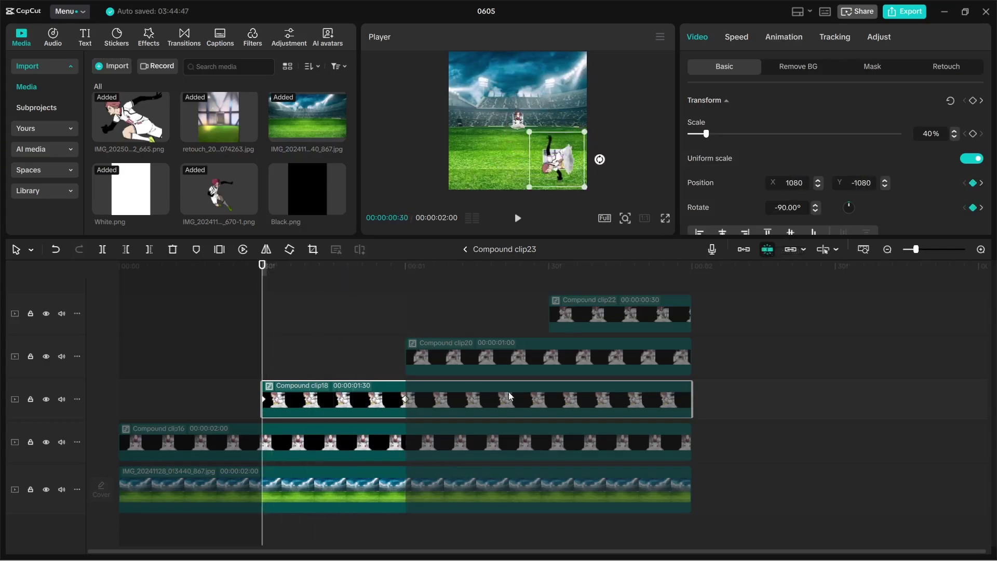
Show the player layer's keyframe graph and bend the rotation curve upward from its keyframe at 00:00:00:30.
{"action": "key", "text": "alt+k"}
{"action": "left_click", "coordinate": [370, 370]}
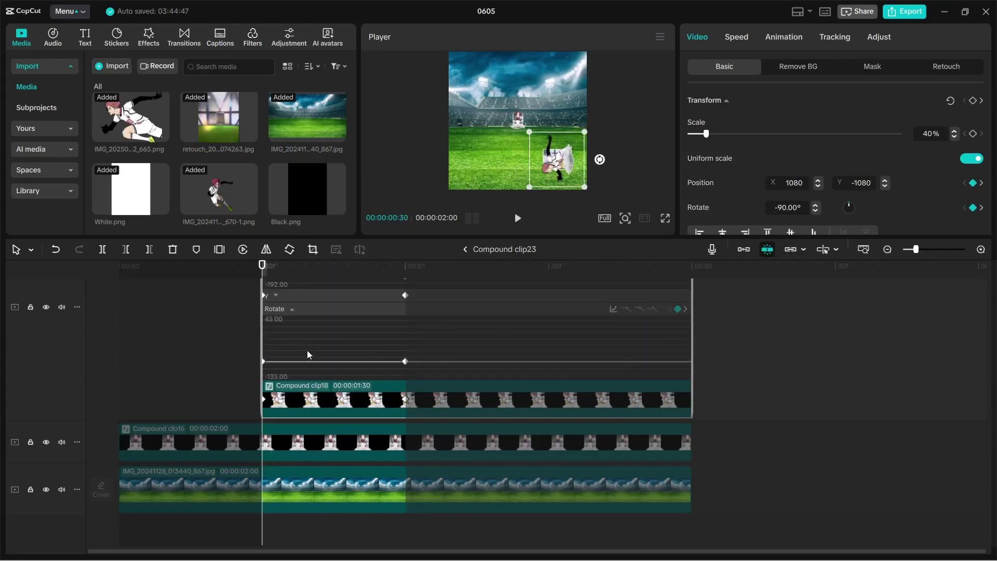
{"action": "left_click_drag", "start_coordinate": [313, 340], "coordinate": [216, 393]}
{"action": "left_click_drag", "start_coordinate": [386, 342], "coordinate": [414, 366]}
{"action": "left_click_drag", "start_coordinate": [181, 424], "coordinate": [181, 425]}
{"action": "key", "text": "Right"}
{"action": "key", "text": "Right"}
{"action": "key", "text": "Right"}
{"action": "key", "text": "Right"}
{"action": "key", "text": "Right"}
{"action": "key", "text": "Right"}
{"action": "key", "text": "Right"}
{"action": "left_click", "coordinate": [317, 363]}
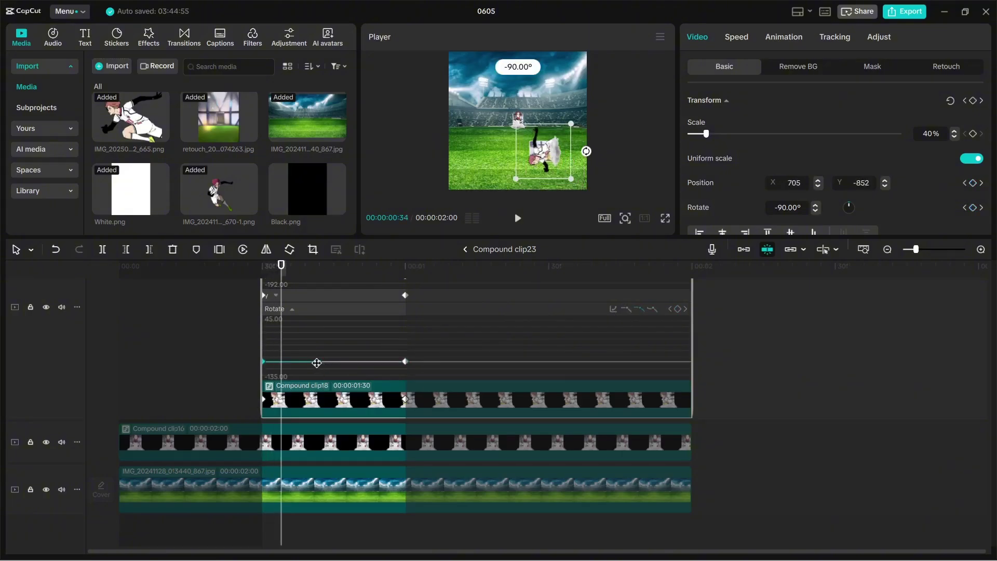
{"action": "left_click_drag", "start_coordinate": [319, 365], "coordinate": [295, 276]}
{"action": "left_click", "coordinate": [404, 361]}
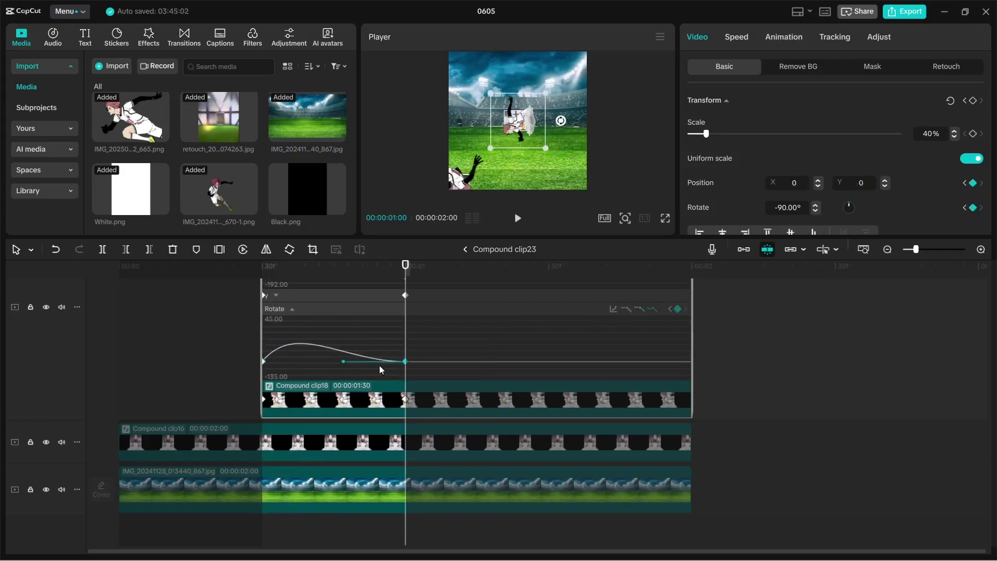
{"action": "left_click_drag", "start_coordinate": [288, 346], "coordinate": [200, 326]}
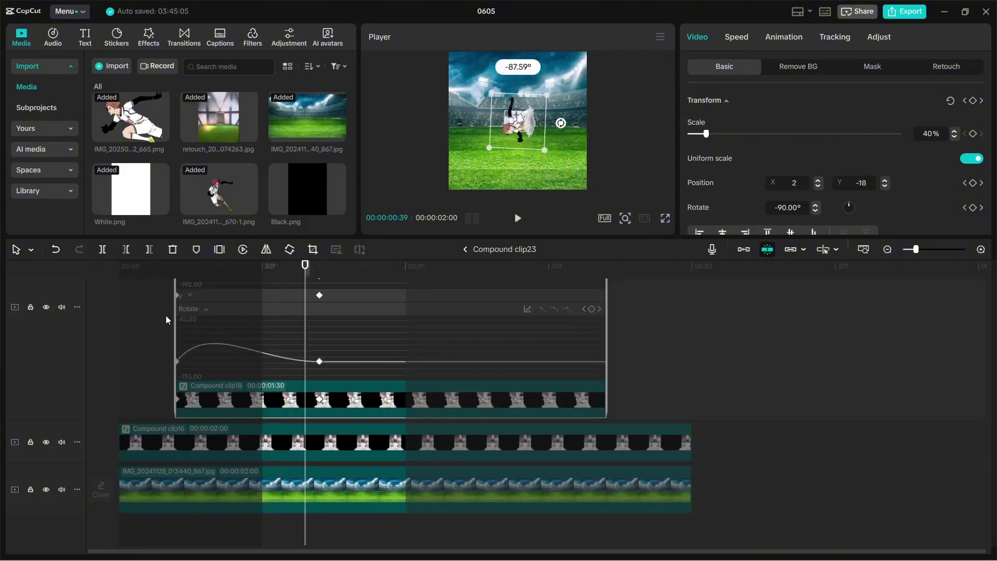
{"action": "left_click", "coordinate": [56, 250]}
Stretch the first rotation keyframe's raised curve handle to halfway between the two keyframes and check the motion.
{"action": "left_click", "coordinate": [264, 361]}
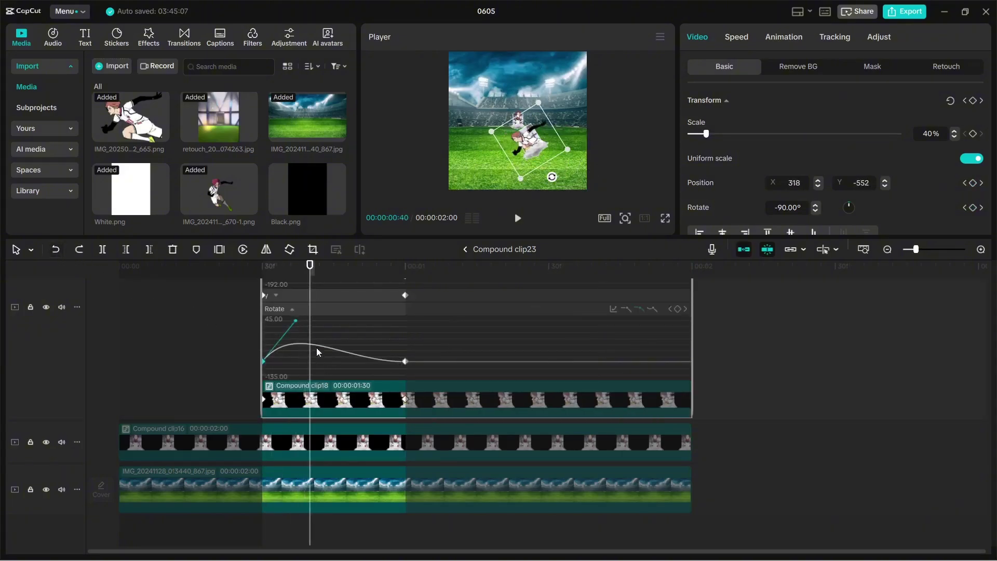
{"action": "left_click_drag", "start_coordinate": [297, 315], "coordinate": [334, 286]}
{"action": "key", "text": "Up"}
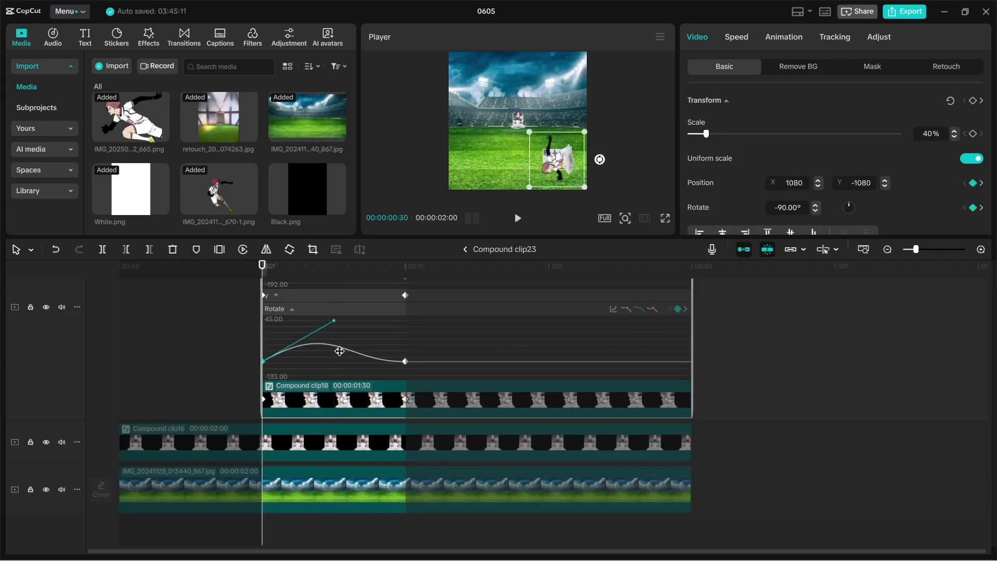
{"action": "key", "text": "Right"}
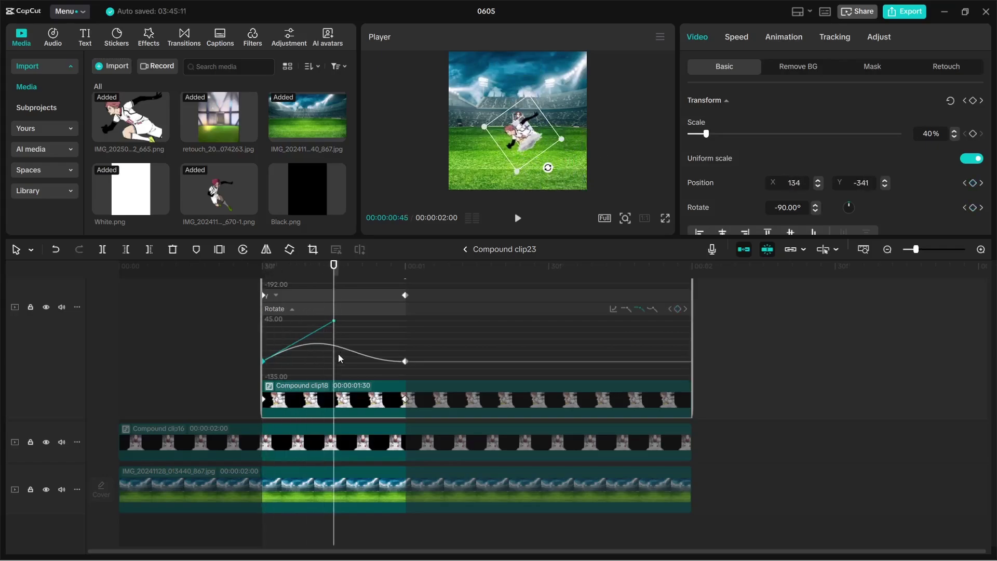
{"action": "key", "text": "Left"}
Raise the curve handle of the rotation keyframe at 00:00:01:00 straight up so the curve drops steeply at its end.
{"action": "left_click", "coordinate": [400, 365]}
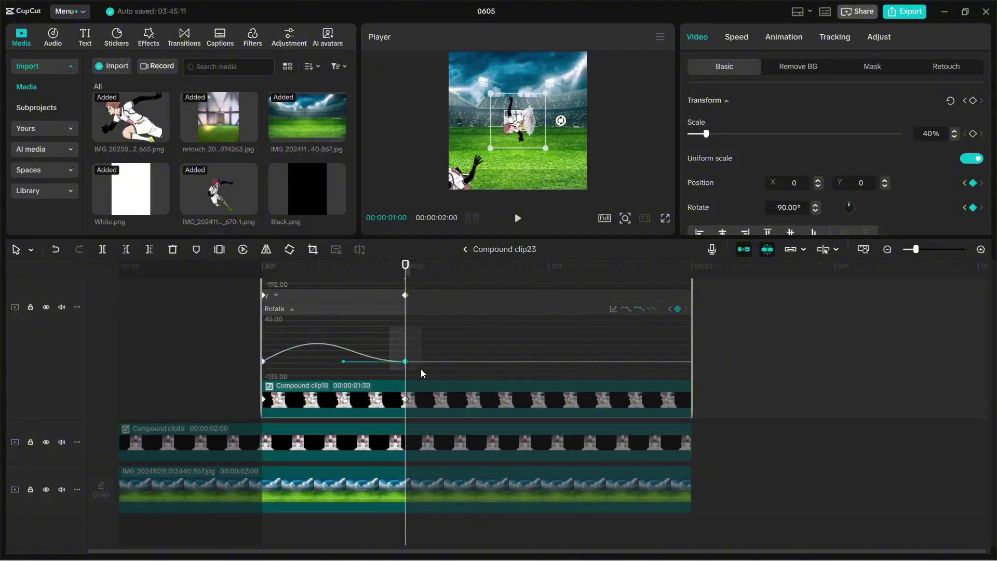
{"action": "left_click_drag", "start_coordinate": [344, 363], "coordinate": [407, 330]}
{"action": "key", "text": "Up"}
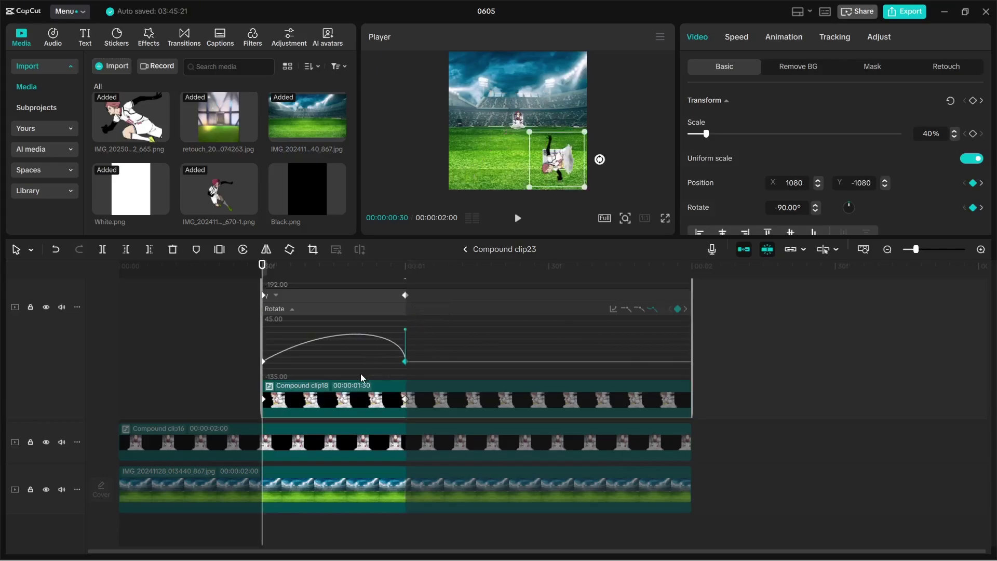
Step repeatedly through the frames from 00:00:00:30 to 00:00:01:00 to examine the player layer's curved rotation.
{"action": "key", "text": "Right"}
{"action": "key", "text": "Right"}
{"action": "key", "text": "Right"}
{"action": "key", "text": "Right"}
{"action": "key", "text": "Right"}
{"action": "key", "text": "Right"}
{"action": "key", "text": "Right"}
{"action": "key", "text": "Right"}
{"action": "key", "text": "Right"}
{"action": "key", "text": "Right"}
{"action": "key", "text": "Right"}
{"action": "key", "text": "Right"}
{"action": "key", "text": "Right"}
{"action": "key", "text": "Right"}
{"action": "key", "text": "Right"}
{"action": "key", "text": "Right"}
{"action": "key", "text": "Right"}
{"action": "key", "text": "Right"}
{"action": "key", "text": "Right"}
{"action": "key", "text": "Right"}
{"action": "key", "text": "Right"}
{"action": "key", "text": "Right"}
{"action": "key", "text": "Right"}
{"action": "key", "text": "Right"}
{"action": "key", "text": "Right"}
{"action": "key", "text": "Right"}
{"action": "key", "text": "Right"}
{"action": "key", "text": "Up"}
{"action": "key", "text": "Right"}
{"action": "key", "text": "Right"}
{"action": "key", "text": "Right"}
{"action": "key", "text": "Right"}
{"action": "key", "text": "Right"}
{"action": "key", "text": "Right"}
{"action": "key", "text": "Right"}
{"action": "key", "text": "Right"}
{"action": "key", "text": "Right"}
{"action": "key", "text": "Right"}
{"action": "key", "text": "Right"}
{"action": "key", "text": "Right"}
{"action": "key", "text": "Right"}
{"action": "key", "text": "Right"}
{"action": "key", "text": "Right"}
{"action": "key", "text": "Right"}
{"action": "key", "text": "Right"}
{"action": "key", "text": "Right"}
{"action": "key", "text": "Right"}
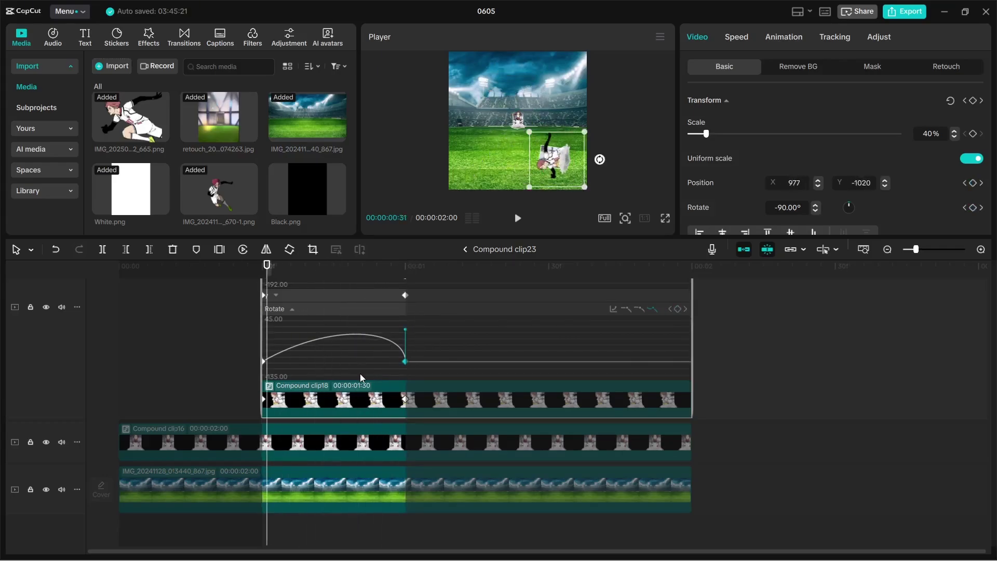
{"action": "key", "text": "Right"}
{"action": "key", "text": "Right"}
{"action": "key", "text": "Right"}
{"action": "key", "text": "Right"}
{"action": "key", "text": "Right"}
{"action": "key", "text": "Right"}
{"action": "key", "text": "Right"}
{"action": "key", "text": "Right"}
{"action": "key", "text": "Right"}
{"action": "key", "text": "Right"}
{"action": "key", "text": "Right"}
{"action": "key", "text": "Right"}
{"action": "key", "text": "Right"}
{"action": "key", "text": "Right"}
{"action": "key", "text": "Right"}
{"action": "key", "text": "Right"}
{"action": "key", "text": "Right"}
{"action": "key", "text": "Up"}
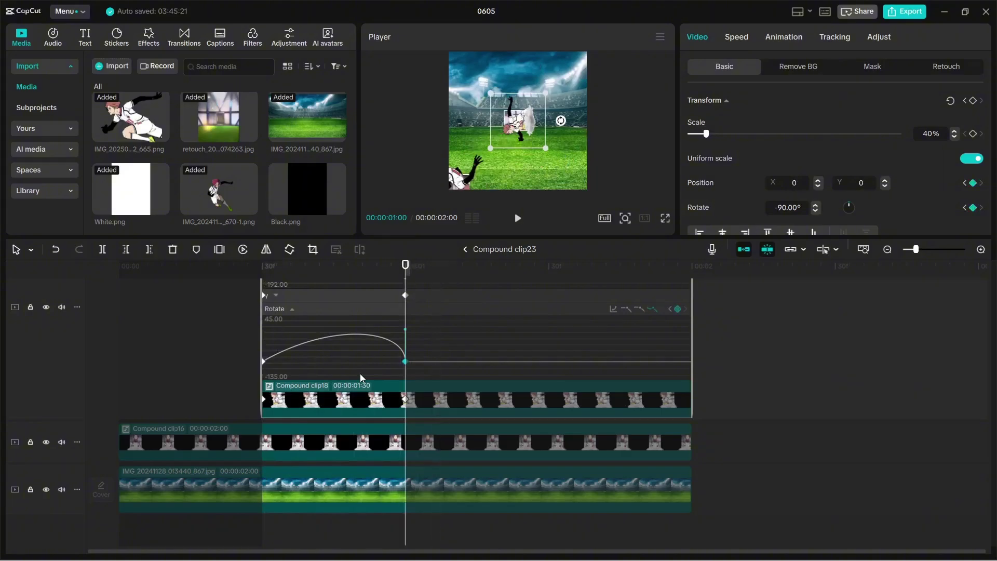
Step through Compound clip23's frames from 00:00:00:30 to 00:00:01:06 to examine how the player's rotation leads into the next layer.
{"action": "key", "text": "Up"}
{"action": "key", "text": "Right"}
{"action": "key", "text": "Right"}
{"action": "key", "text": "Right"}
{"action": "key", "text": "Right"}
{"action": "key", "text": "Right"}
{"action": "key", "text": "Right"}
{"action": "key", "text": "Right"}
{"action": "key", "text": "Right"}
{"action": "key", "text": "Right"}
{"action": "key", "text": "Right"}
{"action": "key", "text": "Right"}
{"action": "key", "text": "Right"}
{"action": "key", "text": "Right"}
{"action": "key", "text": "Right"}
{"action": "key", "text": "Right"}
{"action": "key", "text": "Right"}
{"action": "key", "text": "Right"}
{"action": "key", "text": "Right"}
{"action": "key", "text": "Right"}
{"action": "key", "text": "Right"}
{"action": "key", "text": "Right"}
{"action": "key", "text": "Right"}
{"action": "key", "text": "Right"}
{"action": "key", "text": "Right"}
{"action": "key", "text": "Right"}
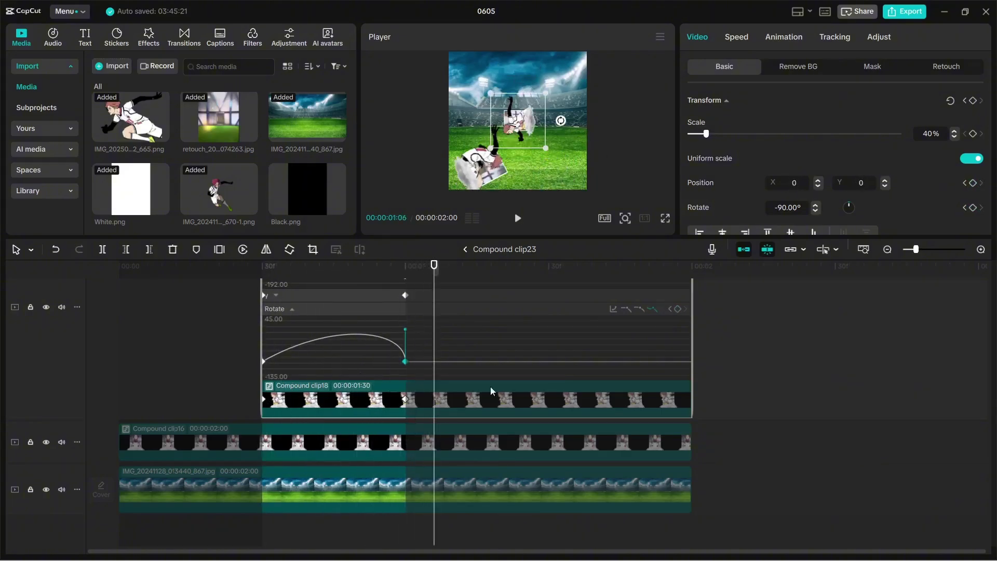
Hide the player layer's keyframe graph and return from Compound clip23 to the main timeline.
{"action": "key", "text": "Up"}
{"action": "key", "text": "alt+k"}
{"action": "left_click", "coordinate": [335, 340]}
{"action": "key", "text": "Up"}
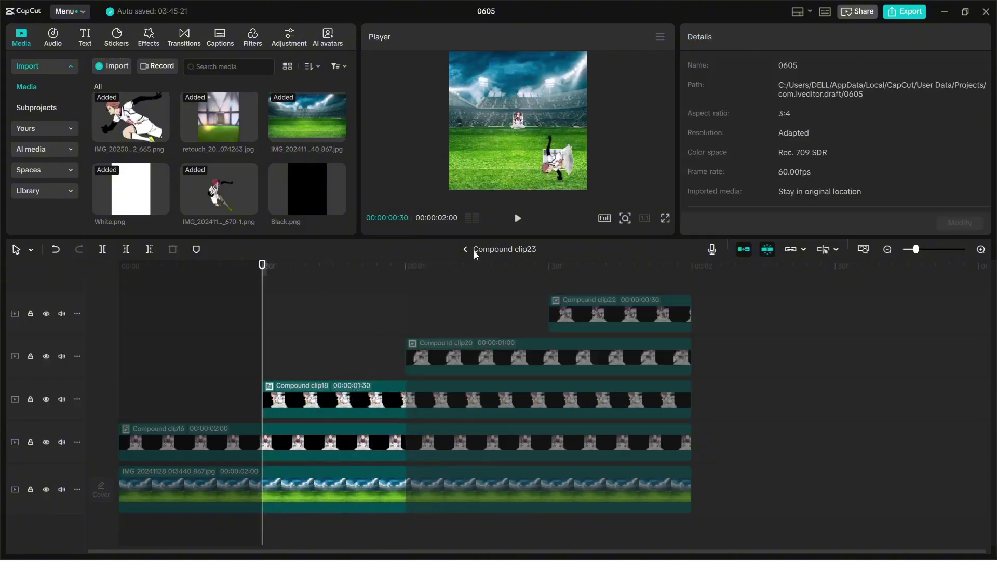
{"action": "left_click", "coordinate": [464, 250]}
{"action": "left_click", "coordinate": [367, 361]}
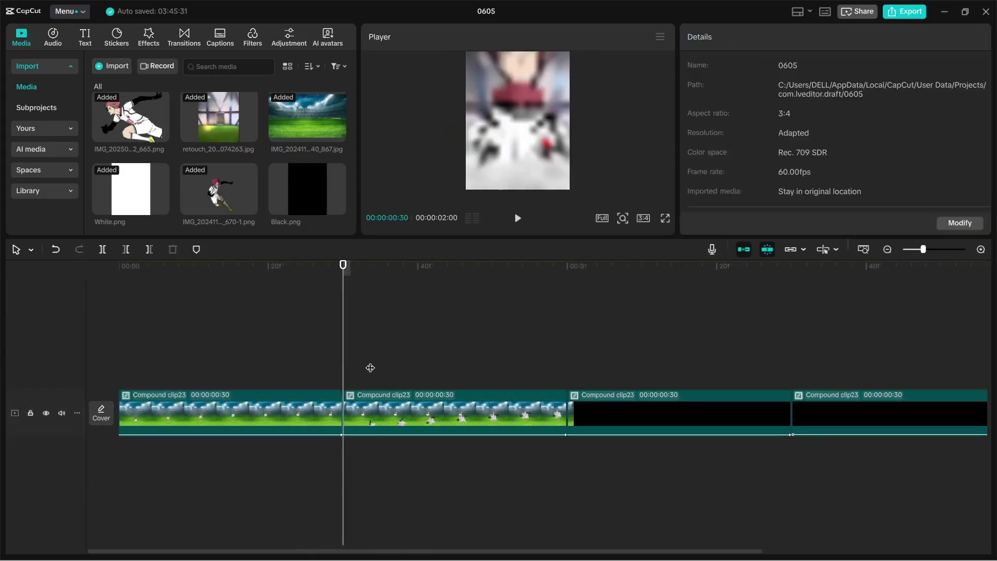
Step through the main timeline from 00:00:00:30 to 00:00:00:55 and play the edit from near its start to examine the combined rotation.
{"action": "key", "text": "Right"}
{"action": "key", "text": "Right"}
{"action": "key", "text": "Right"}
{"action": "key", "text": "Right"}
{"action": "key", "text": "Right"}
{"action": "key", "text": "Right"}
{"action": "key", "text": "Right"}
{"action": "key", "text": "Right"}
{"action": "key", "text": "Right"}
{"action": "key", "text": "Right"}
{"action": "key", "text": "Right"}
{"action": "key", "text": "Right"}
{"action": "key", "text": "Right"}
{"action": "key", "text": "Right"}
{"action": "key", "text": "Right"}
{"action": "key", "text": "Right"}
{"action": "key", "text": "Right"}
{"action": "key", "text": "Right"}
{"action": "key", "text": "Right"}
{"action": "key", "text": "Right"}
{"action": "key", "text": "Right"}
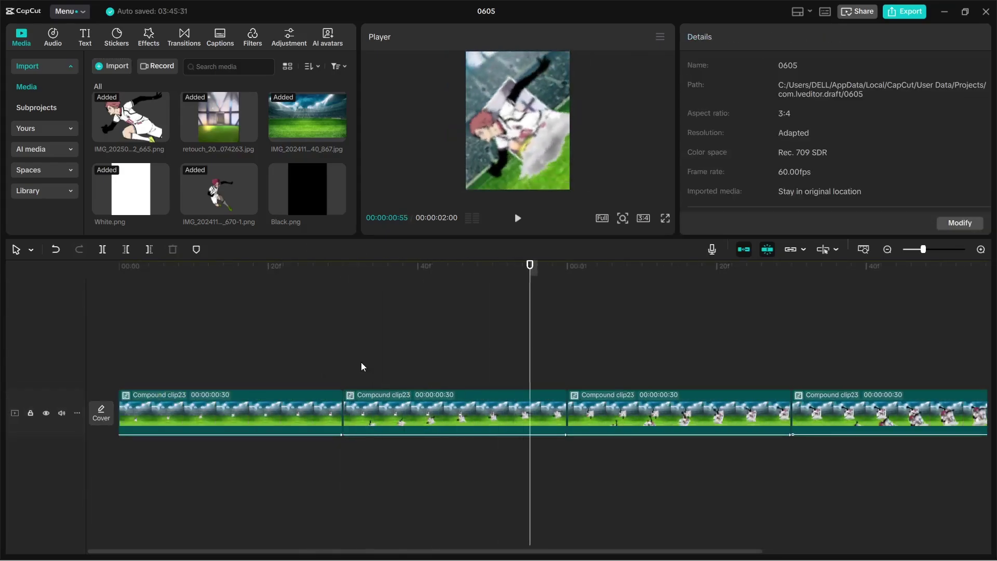
{"action": "left_click", "coordinate": [157, 387]}
{"action": "key", "text": "space"}
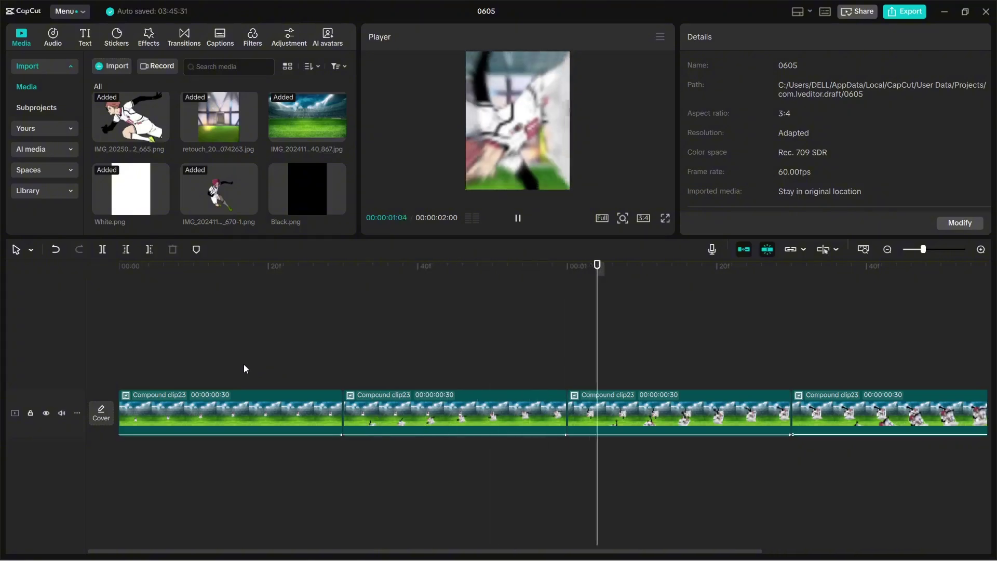
Reopen Compound clip23, split Compound clip18 at 00:00:01:00 and set the rotation of its second part to 0°.
{"action": "left_click", "coordinate": [313, 384]}
{"action": "left_click_drag", "start_coordinate": [314, 384], "coordinate": [567, 402]}
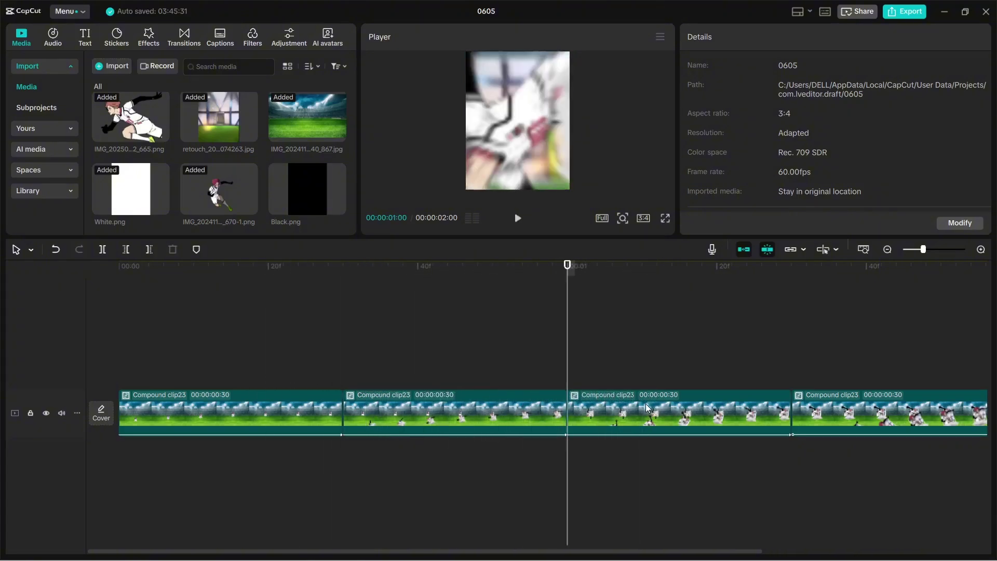
{"action": "left_click", "coordinate": [572, 411]}
{"action": "double_click", "coordinate": [505, 419]}
{"action": "left_click", "coordinate": [419, 406]}
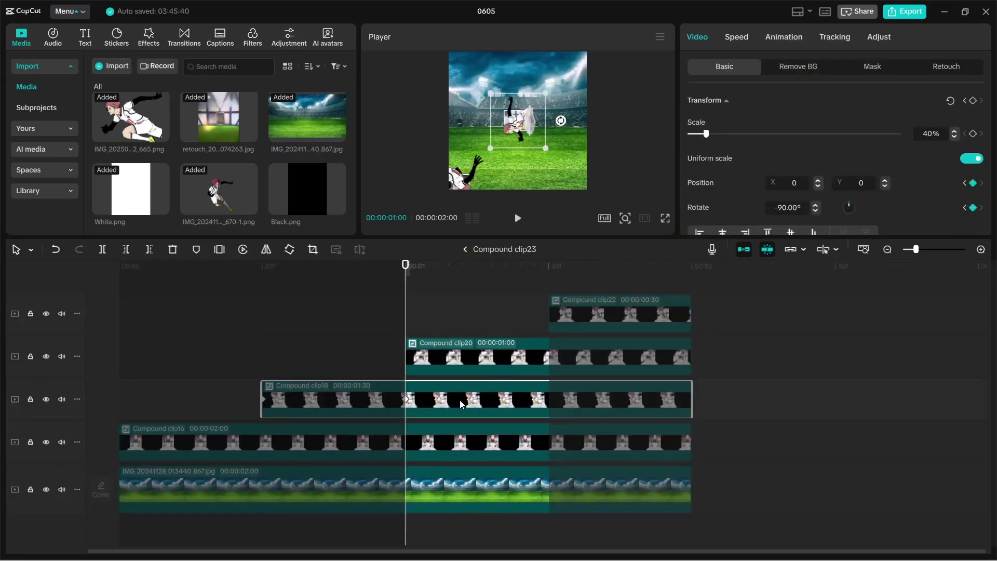
{"action": "key", "text": "ctrl+b"}
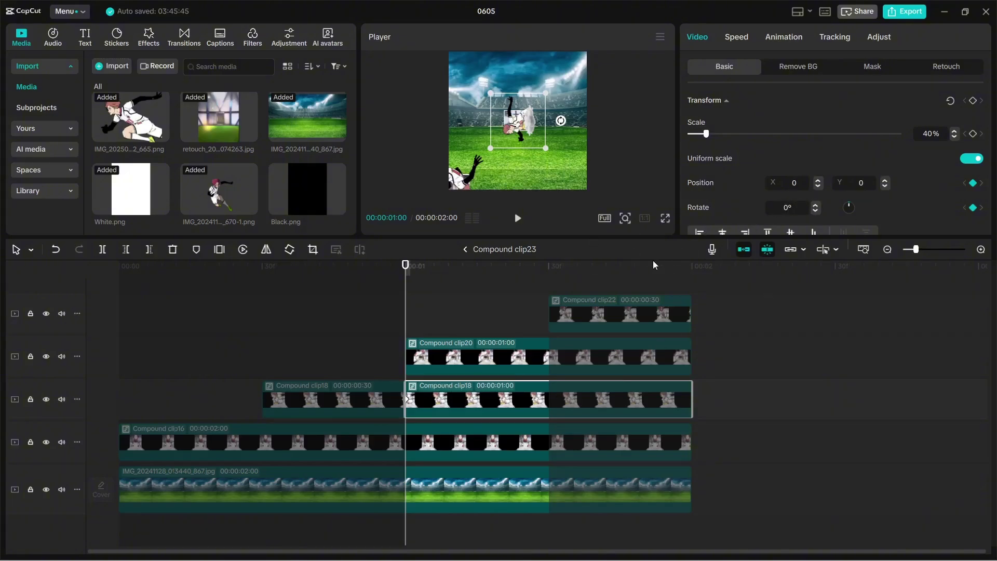
{"action": "left_click", "coordinate": [445, 316]}
{"action": "key", "text": "Right"}
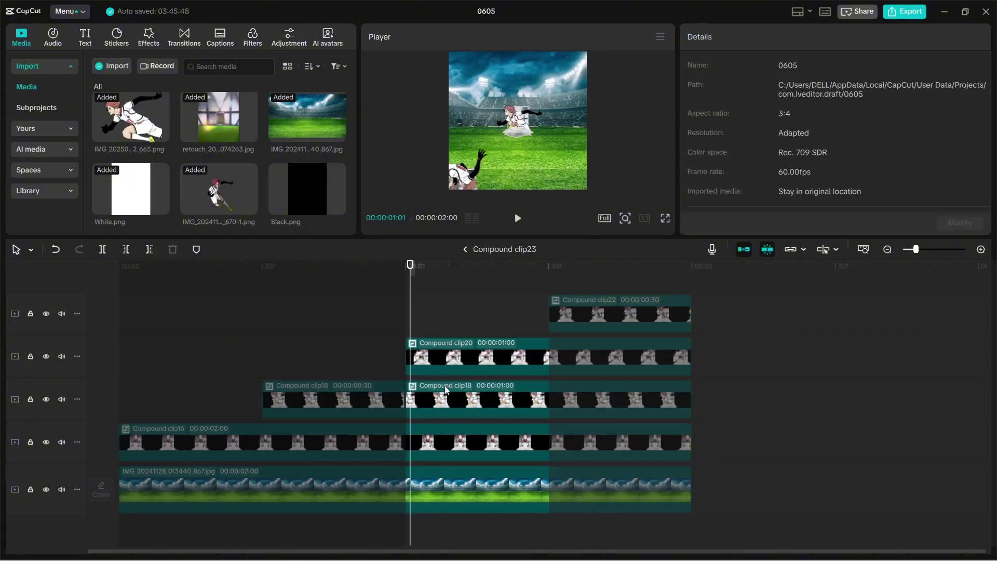
Set Compound clip20's rotation to 90° with keyframes at 00:00:01:00 and 00:00:01:30.
{"action": "left_click", "coordinate": [499, 355]}
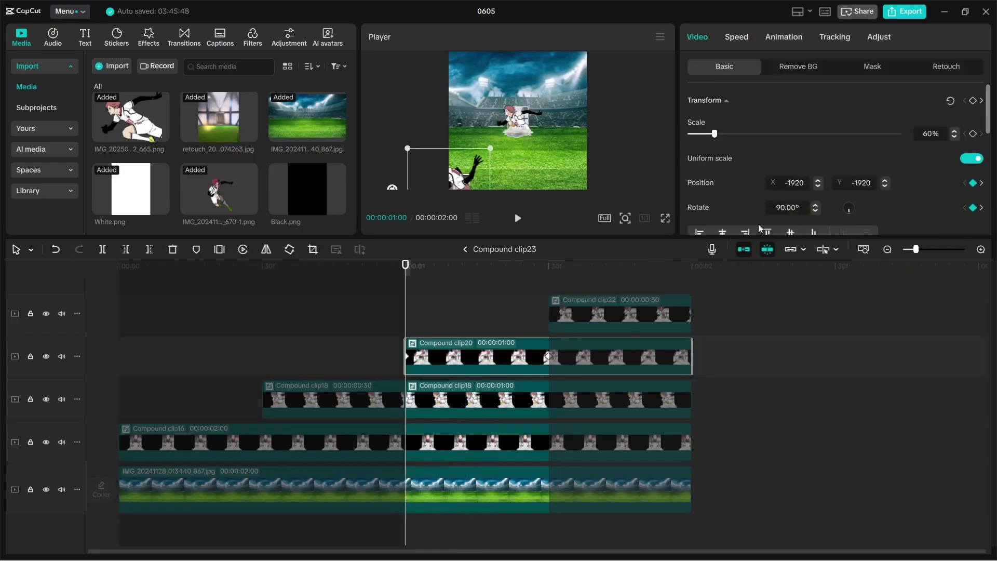
{"action": "key", "text": "Down"}
{"action": "key", "text": "Return"}
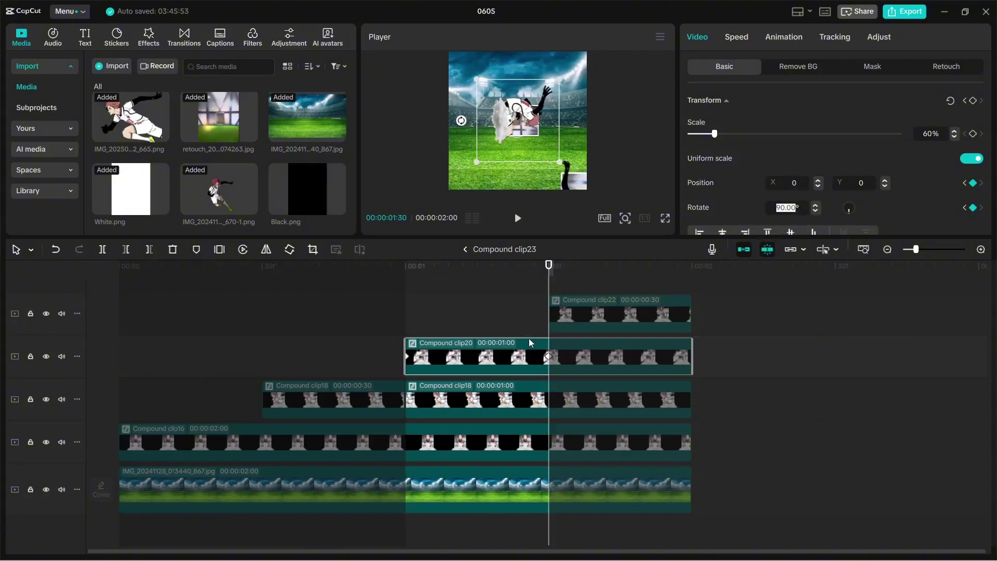
Show Compound clip20's keyframe graph, expand its rotation curve and give the first keyframe a curve handle.
{"action": "key", "text": "Up"}
{"action": "key", "text": "alt+k"}
{"action": "scroll", "coordinate": [513, 367], "scroll_direction": "up", "scroll_amount": 2}
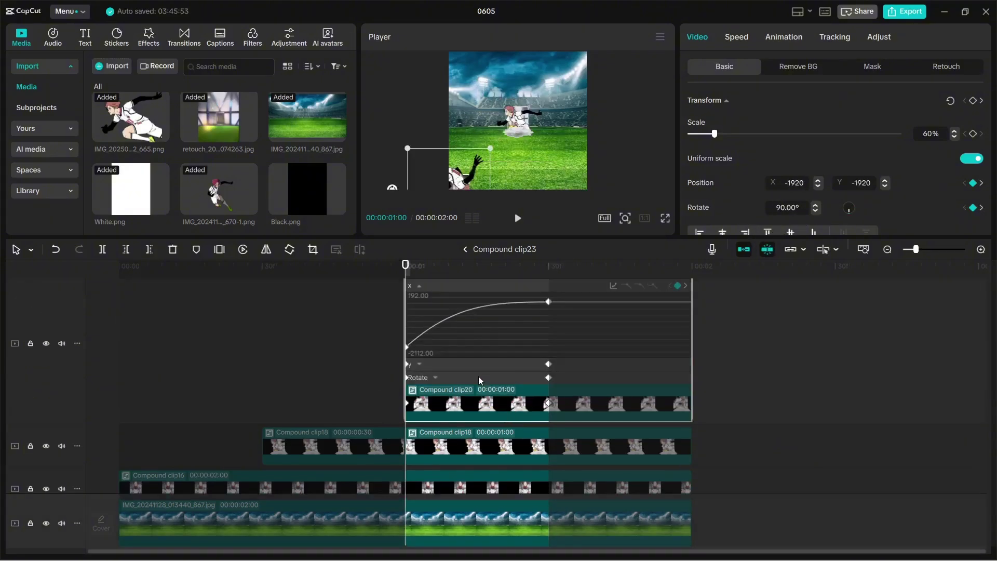
{"action": "left_click", "coordinate": [477, 378]}
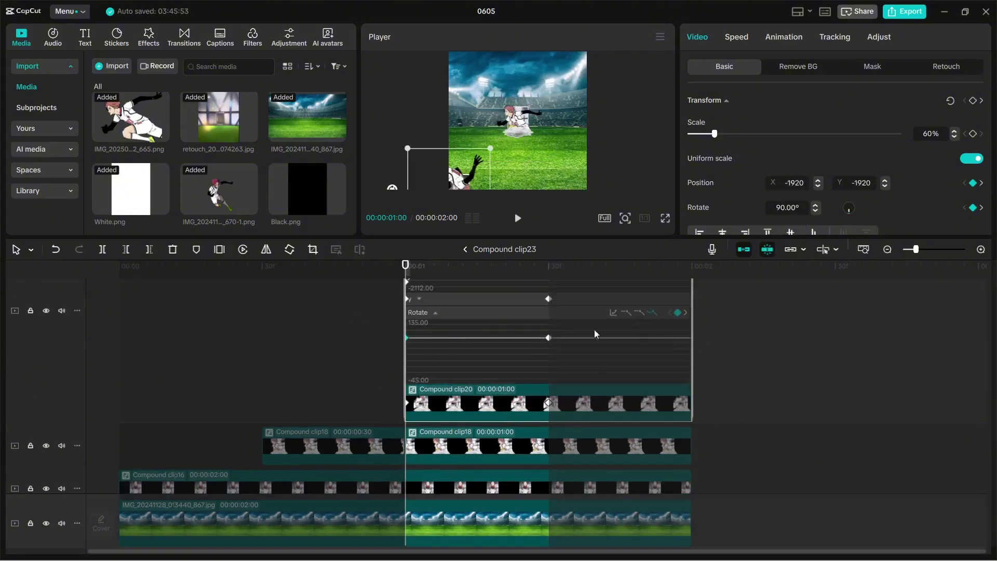
{"action": "left_click_drag", "start_coordinate": [476, 378], "coordinate": [317, 300]}
Pull the first rotation keyframe's curve handle down to the lower limit of the graph at 00:00:01:07.
{"action": "key", "text": "Right"}
{"action": "key", "text": "Right"}
{"action": "key", "text": "Right"}
{"action": "key", "text": "Right"}
{"action": "key", "text": "Right"}
{"action": "key", "text": "Right"}
{"action": "key", "text": "Right"}
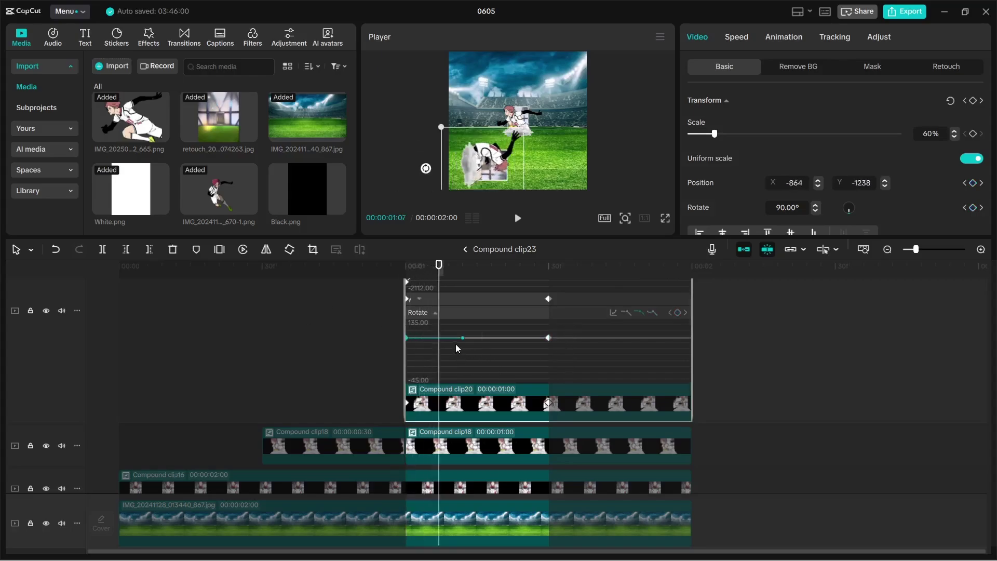
{"action": "left_click_drag", "start_coordinate": [462, 338], "coordinate": [448, 399]}
Stretch the first rotation keyframe's lowered handle to halfway between the two keyframes, at 00:00:01:15.
{"action": "left_click", "coordinate": [549, 337]}
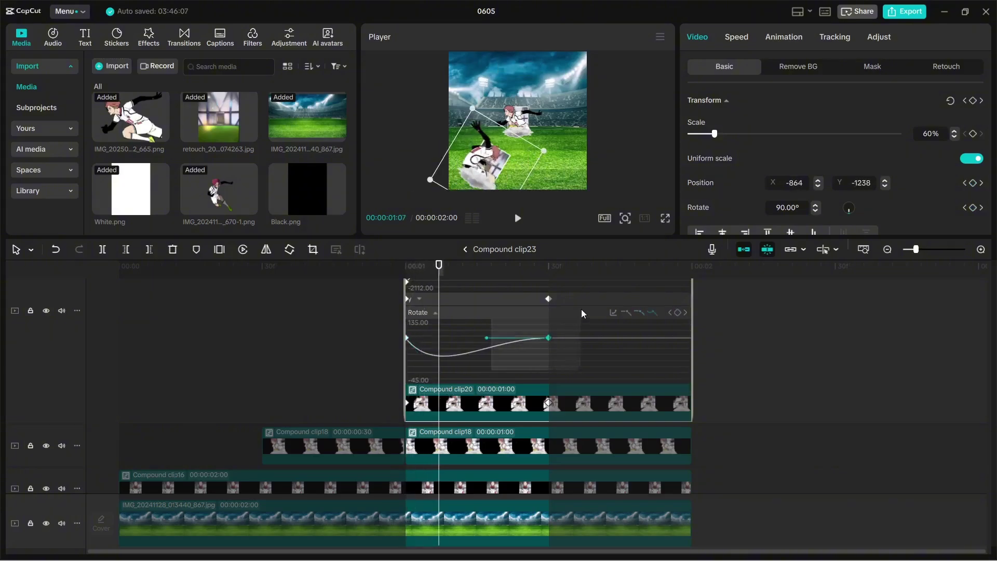
{"action": "left_click_drag", "start_coordinate": [479, 373], "coordinate": [315, 304]}
{"action": "key", "text": "Left"}
{"action": "key", "text": "Left"}
{"action": "key", "text": "Left"}
{"action": "key", "text": "Left"}
{"action": "key", "text": "Left"}
{"action": "key", "text": "Left"}
{"action": "key", "text": "Left"}
{"action": "key", "text": "Left"}
{"action": "key", "text": "Left"}
{"action": "key", "text": "Left"}
{"action": "key", "text": "Left"}
{"action": "key", "text": "Left"}
{"action": "key", "text": "Left"}
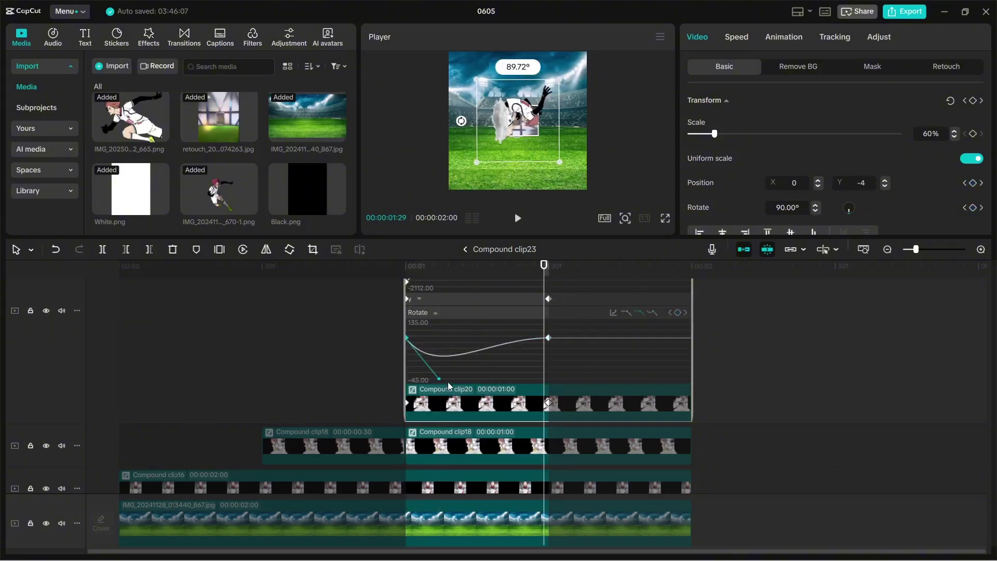
{"action": "left_click_drag", "start_coordinate": [439, 380], "coordinate": [480, 402]}
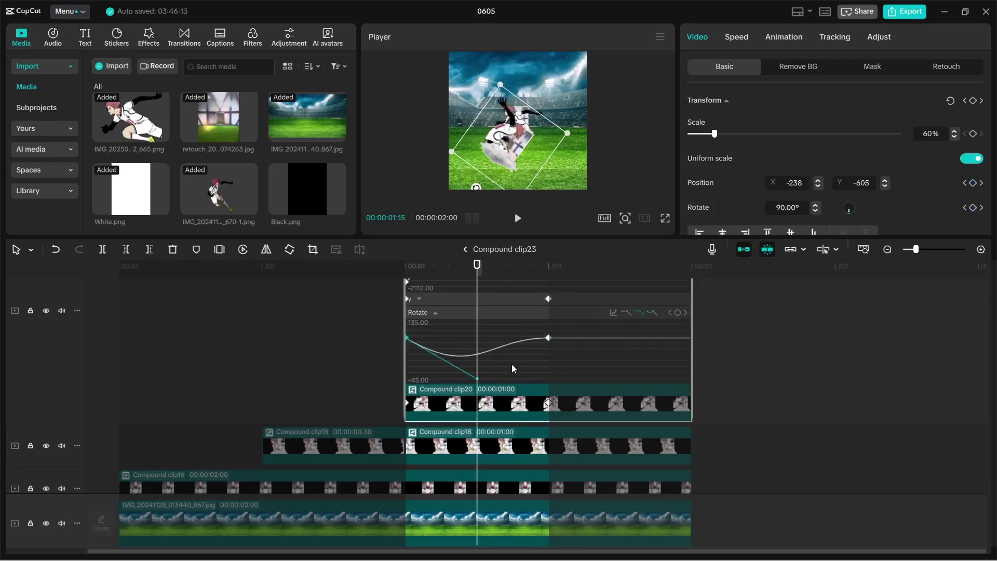
Pull the curve handle of the rotation keyframe at 00:00:01:30 straight down and hide Compound clip20's keyframe graph.
{"action": "left_click", "coordinate": [548, 337]}
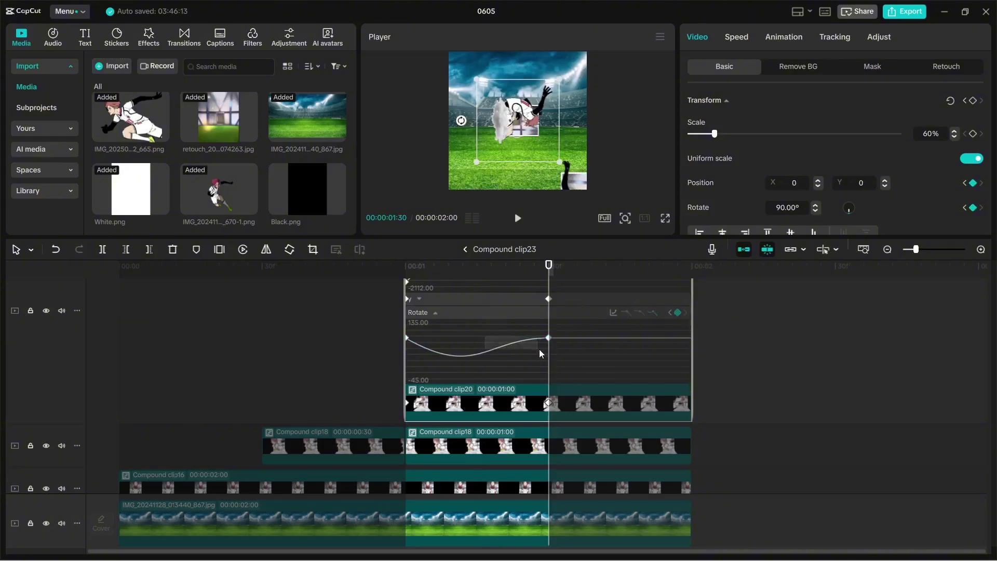
{"action": "left_click_drag", "start_coordinate": [486, 337], "coordinate": [559, 370]}
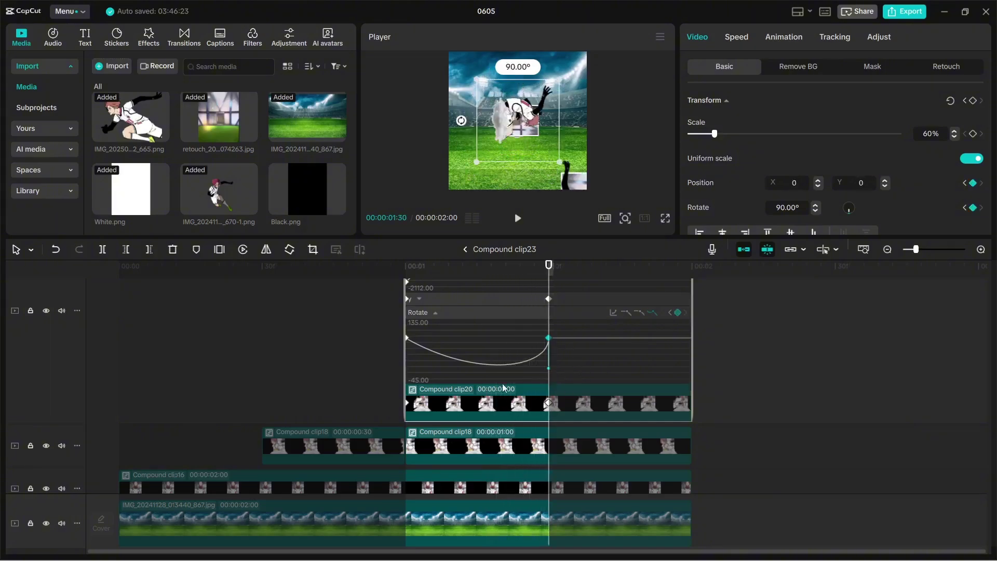
{"action": "key", "text": "alt+k"}
Split Compound clip20 at 00:00:01:30 and set the rotation of its second part to 0°.
{"action": "key", "text": "Down"}
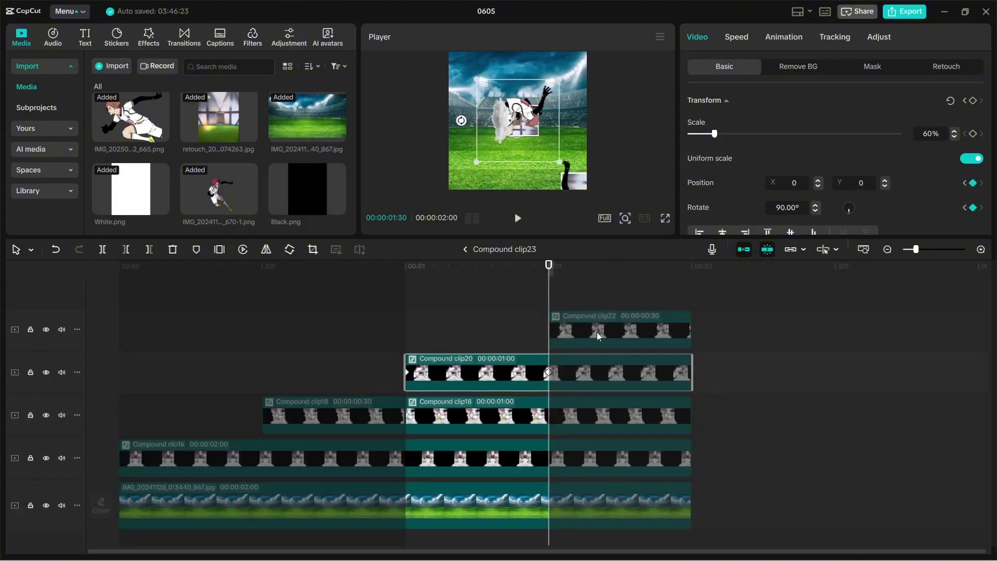
{"action": "key", "text": "ctrl+b"}
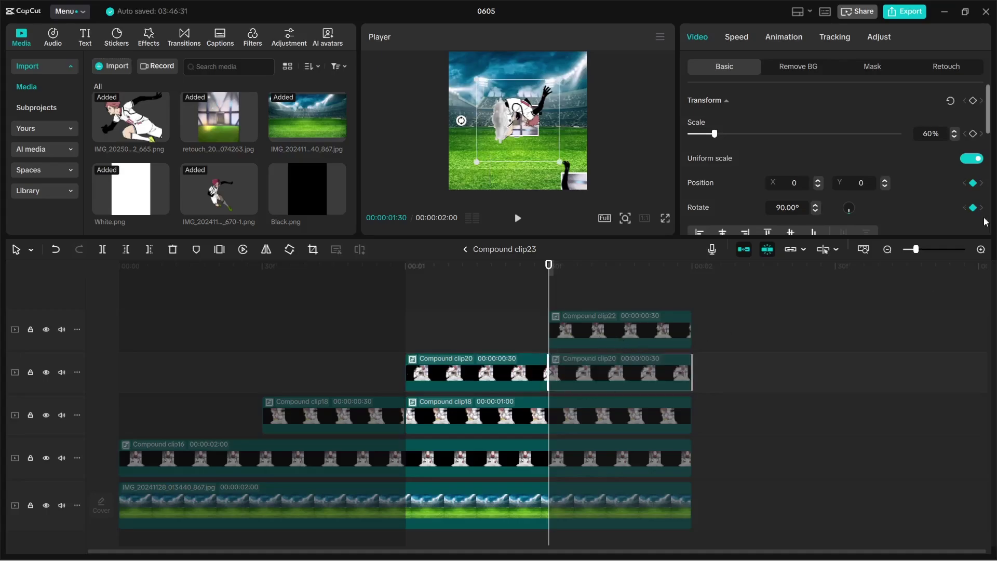
{"action": "type", "text": "0"}
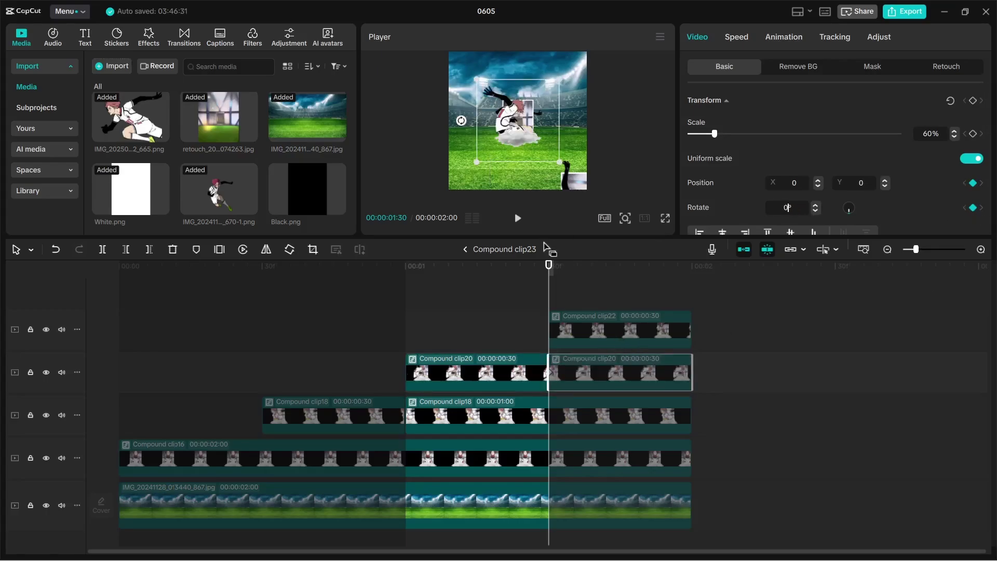
{"action": "left_click", "coordinate": [436, 328]}
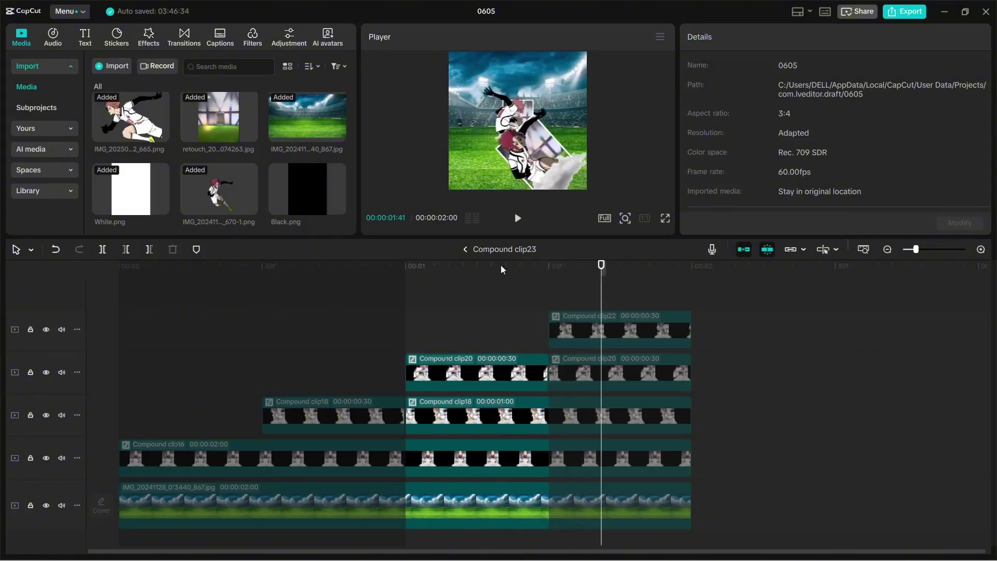
Return to the main timeline and set the third segment's rotation keyframe at 00:00:01:00 to 90°.
{"action": "left_click", "coordinate": [465, 251]}
{"action": "left_click", "coordinate": [386, 373]}
{"action": "left_click_drag", "start_coordinate": [387, 372], "coordinate": [814, 382]}
{"action": "key", "text": "Up"}
{"action": "left_click", "coordinate": [739, 408]}
{"action": "key", "text": "Up"}
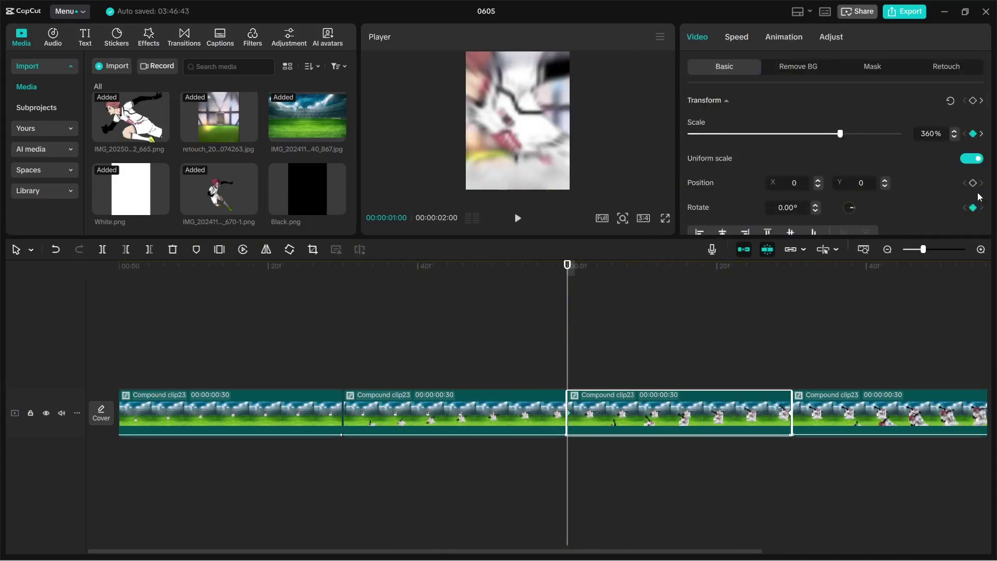
{"action": "key", "text": "Down"}
{"action": "type", "text": "9"}
{"action": "key", "text": "Return"}
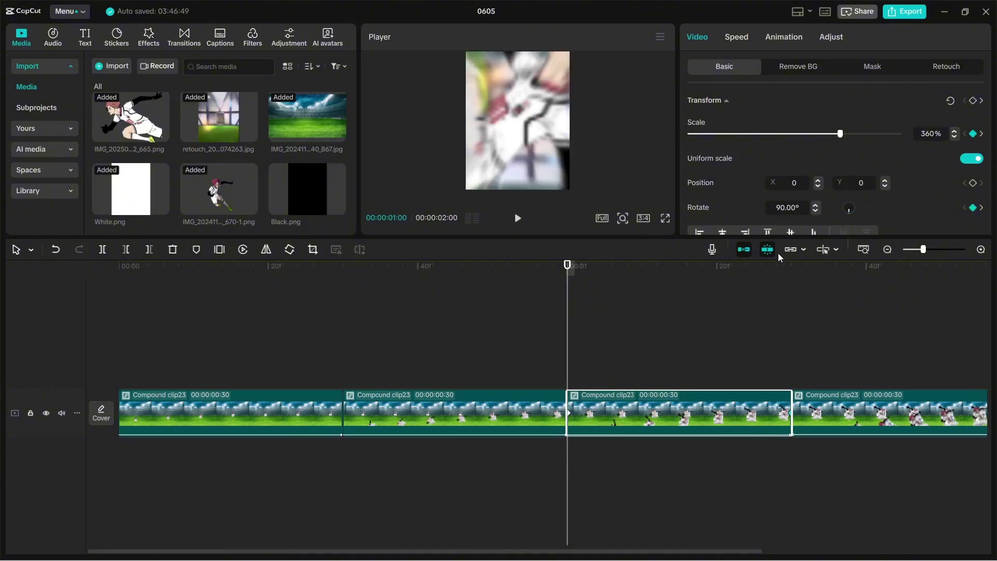
Compare with the second segment's rotation, and set the third segment's rotation keyframe at 00:00:01:30 to 90°.
{"action": "left_click", "coordinate": [513, 421]}
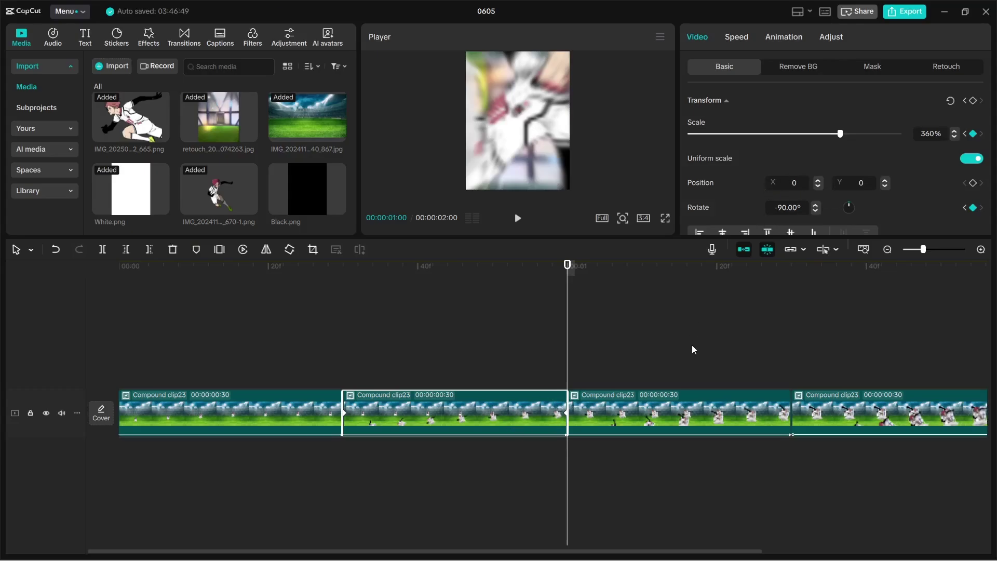
{"action": "left_click", "coordinate": [681, 402]}
{"action": "key", "text": "Down"}
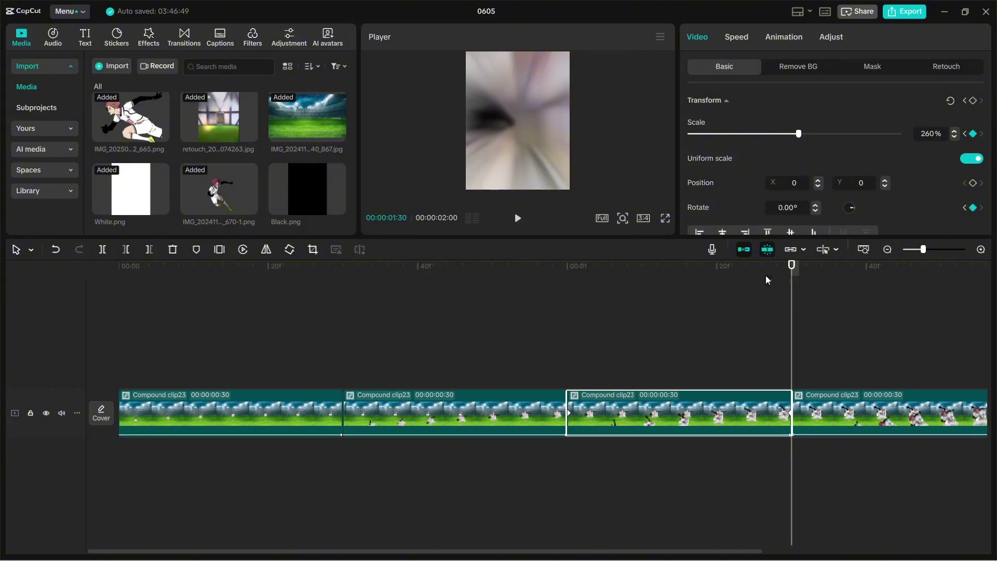
{"action": "key", "text": "Up"}
{"action": "key", "text": "Right"}
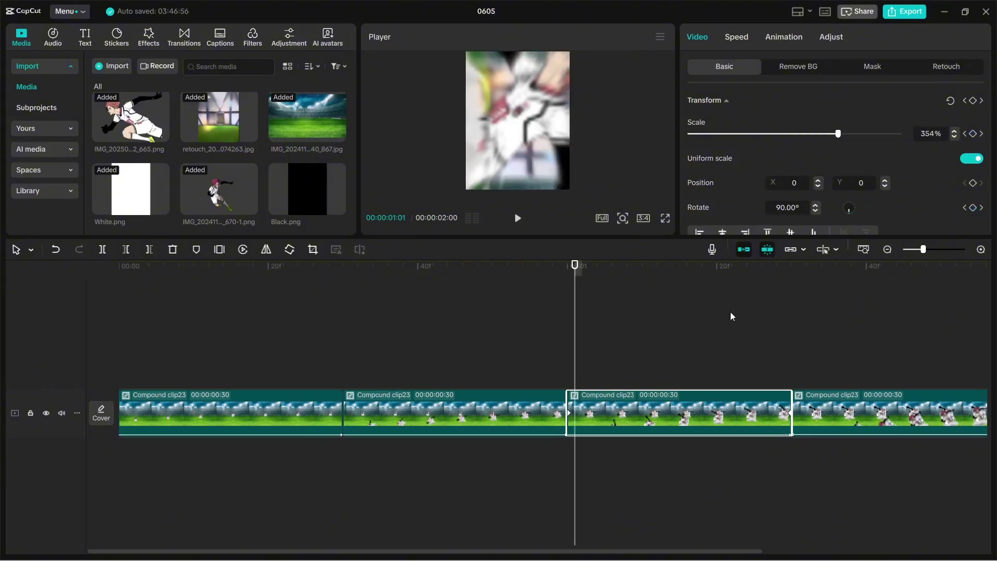
Show the third segment's keyframe graph and give the rotation keyframe at 00:00:01:00 a curve handle.
{"action": "key", "text": "alt+k"}
{"action": "left_click", "coordinate": [607, 439]}
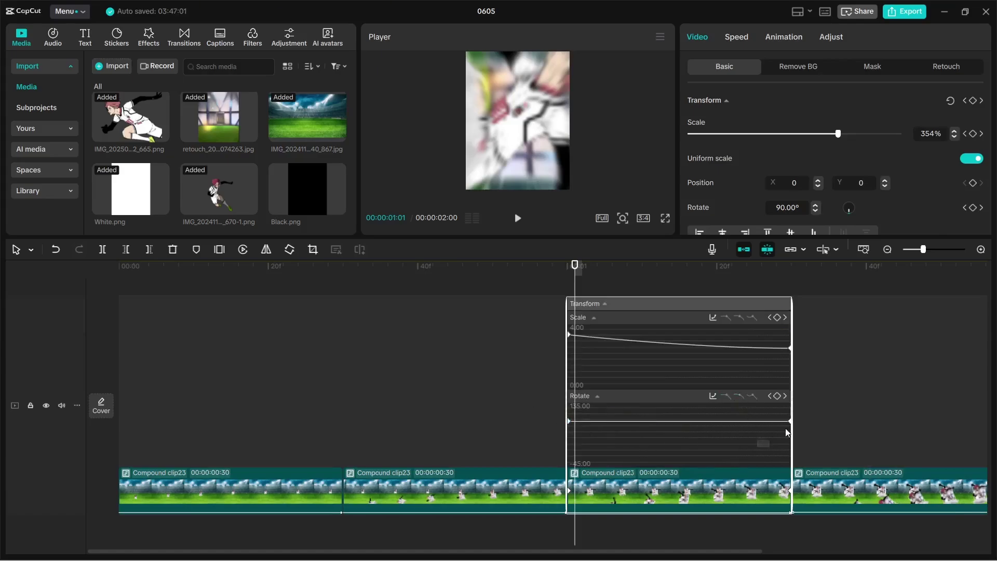
{"action": "left_click", "coordinate": [737, 396]}
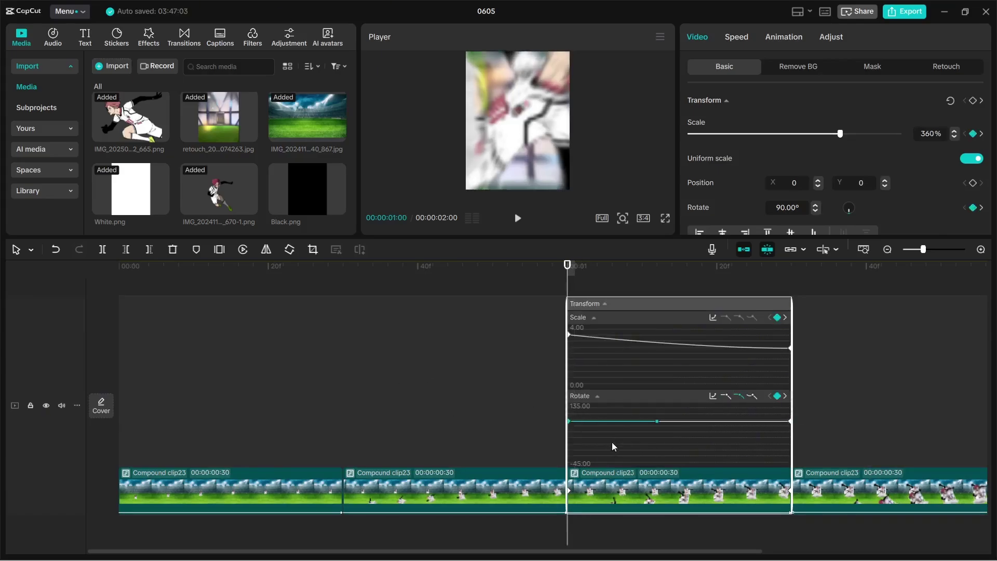
Step through the third segment's frames from 00:00:01:00 to 00:00:01:13 to examine its motion before bending the rotation curve.
{"action": "key", "text": "Right"}
{"action": "key", "text": "Right"}
{"action": "key", "text": "Right"}
{"action": "key", "text": "Right"}
{"action": "key", "text": "Right"}
{"action": "key", "text": "Right"}
{"action": "key", "text": "Right"}
{"action": "key", "text": "Right"}
{"action": "key", "text": "Right"}
{"action": "key", "text": "Right"}
{"action": "key", "text": "Right"}
{"action": "key", "text": "Right"}
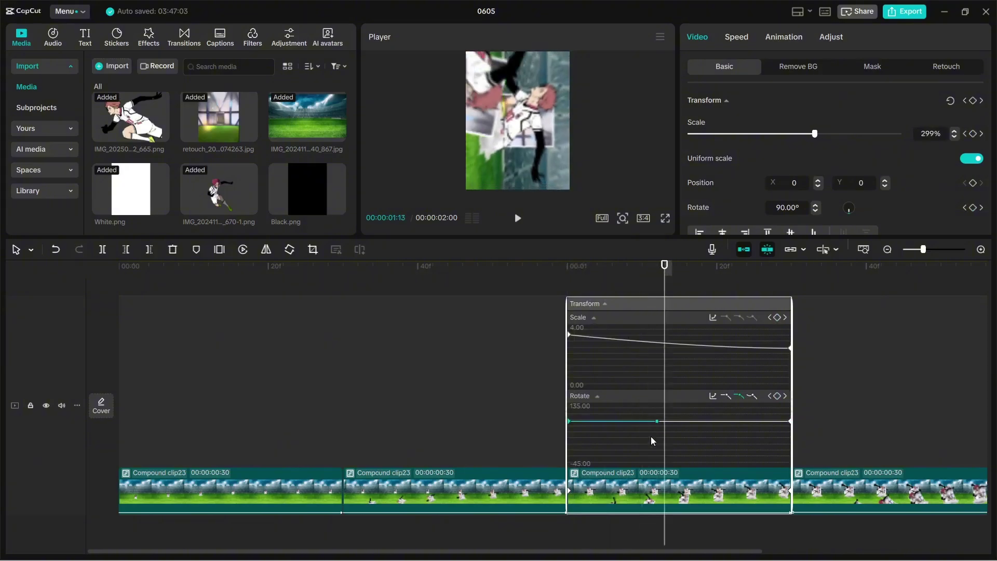
{"action": "key", "text": "Up"}
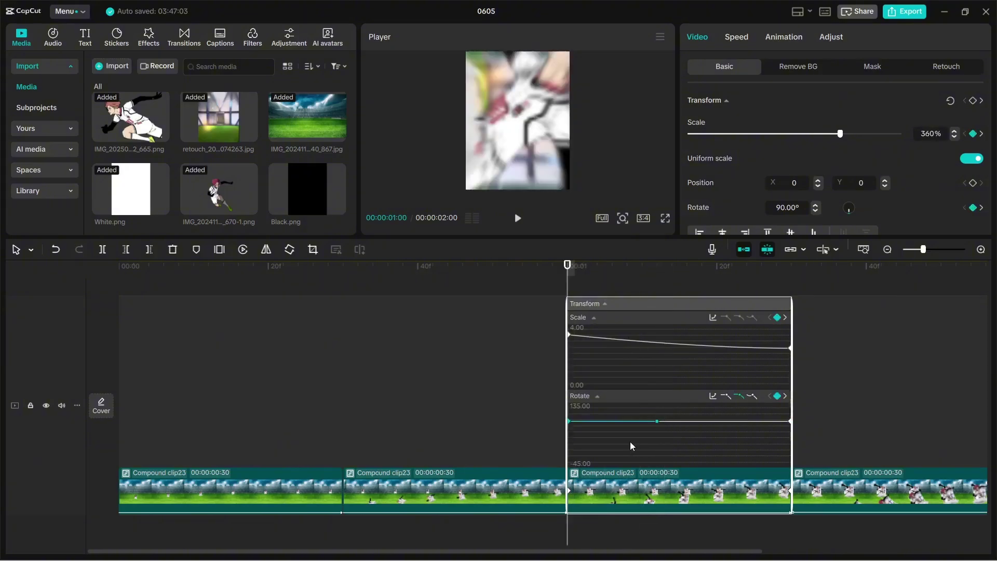
Pull the third segment's first rotation keyframe handle down to the lower limit of the graph at 00:00:01:07.
{"action": "key", "text": "Right"}
{"action": "key", "text": "Right"}
{"action": "key", "text": "Right"}
{"action": "key", "text": "Right"}
{"action": "key", "text": "Right"}
{"action": "key", "text": "Right"}
{"action": "key", "text": "Right"}
{"action": "key", "text": "Right"}
{"action": "key", "text": "Right"}
{"action": "key", "text": "Left"}
{"action": "key", "text": "Left"}
{"action": "left_click_drag", "start_coordinate": [657, 421], "coordinate": [619, 481]}
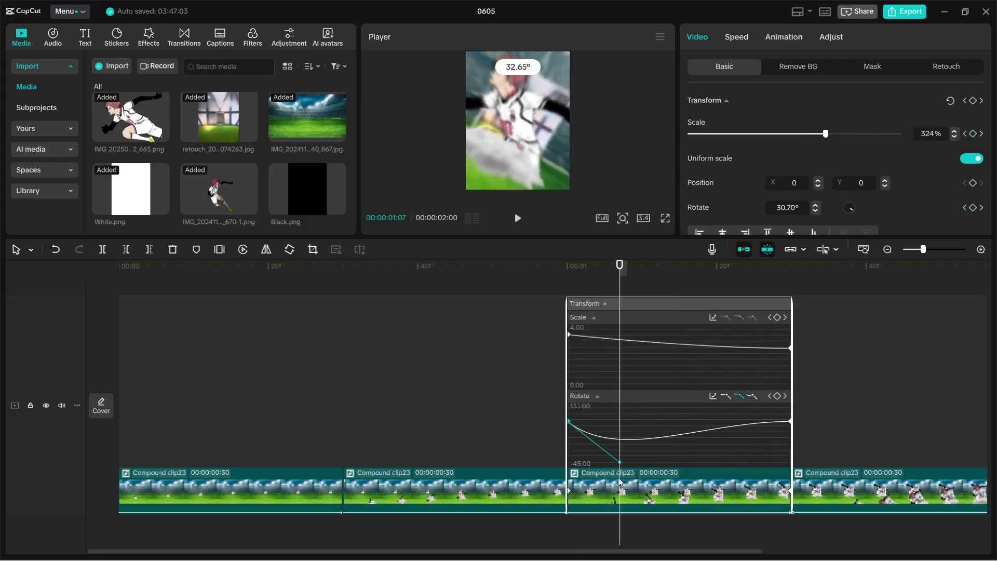
Pull the curve handle of the third segment's last rotation keyframe down at 00:00:01:25 to form a bowl-shaped curve.
{"action": "left_click", "coordinate": [790, 421]}
{"action": "key", "text": "Left"}
{"action": "key", "text": "Left"}
{"action": "key", "text": "Left"}
{"action": "key", "text": "Left"}
{"action": "key", "text": "Left"}
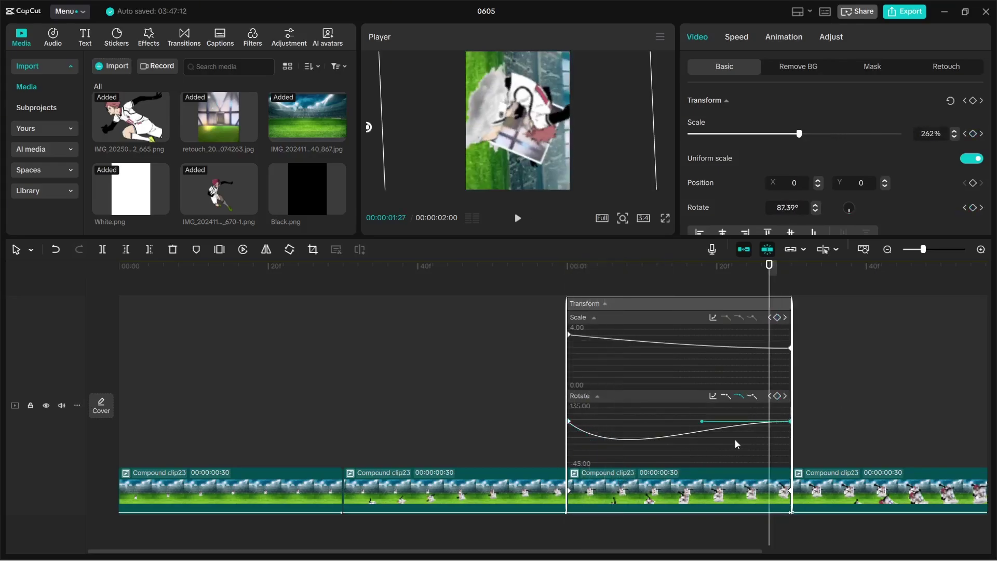
{"action": "left_click_drag", "start_coordinate": [701, 421], "coordinate": [753, 454]}
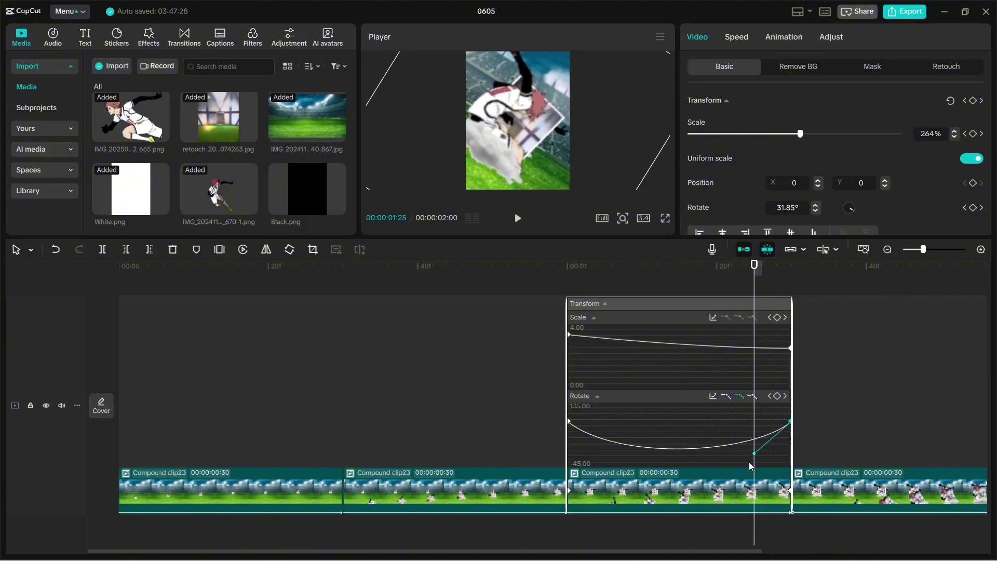
Step through the third segment's frames to examine its curved rotation and play the edit to its end.
{"action": "key", "text": "Up"}
{"action": "key", "text": "Right"}
{"action": "key", "text": "Right"}
{"action": "key", "text": "Right"}
{"action": "key", "text": "Right"}
{"action": "key", "text": "Right"}
{"action": "key", "text": "Right"}
{"action": "key", "text": "Right"}
{"action": "key", "text": "Right"}
{"action": "key", "text": "Right"}
{"action": "key", "text": "Right"}
{"action": "key", "text": "Right"}
{"action": "key", "text": "Right"}
{"action": "key", "text": "Right"}
{"action": "key", "text": "Right"}
{"action": "key", "text": "Right"}
{"action": "key", "text": "Right"}
{"action": "key", "text": "Right"}
{"action": "key", "text": "Right"}
{"action": "key", "text": "Right"}
{"action": "key", "text": "Right"}
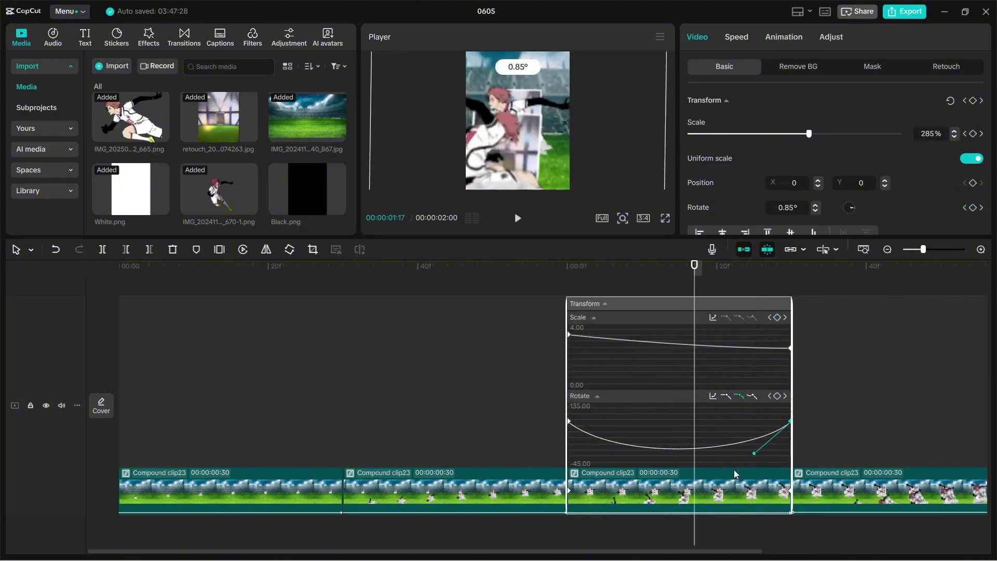
{"action": "key", "text": "Right"}
{"action": "key", "text": "Right"}
{"action": "key", "text": "Right"}
{"action": "key", "text": "Right"}
{"action": "key", "text": "Right"}
{"action": "key", "text": "Right"}
{"action": "key", "text": "Right"}
{"action": "key", "text": "Right"}
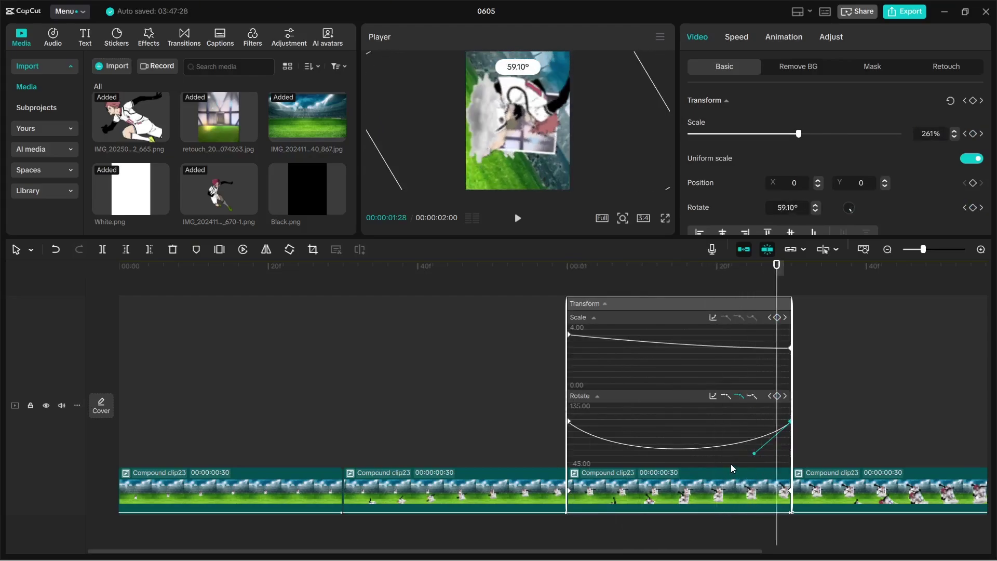
{"action": "key", "text": "Up"}
{"action": "key", "text": "Up"}
{"action": "key", "text": "space"}
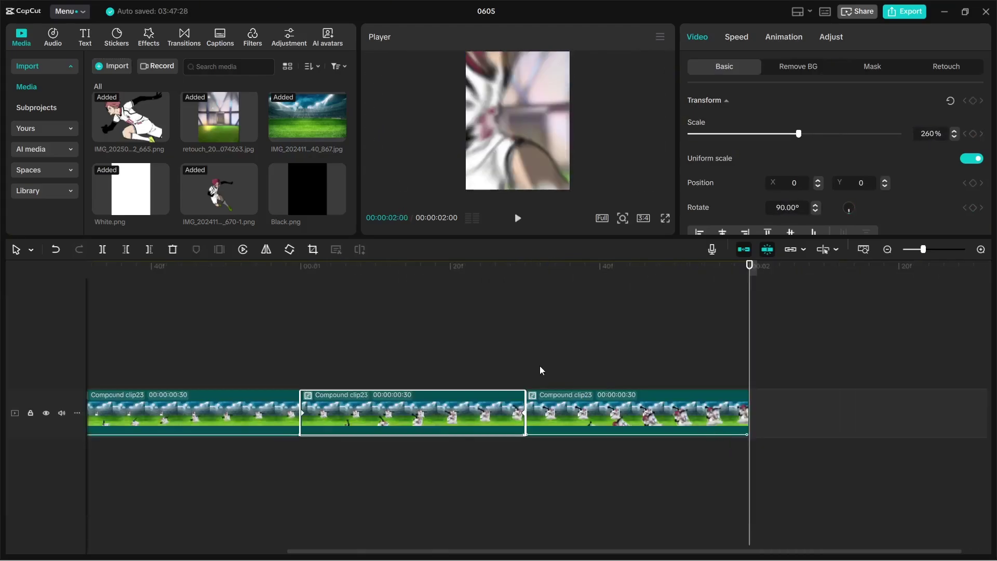
Add rotation keyframes to the fourth segment, with the one at 00:00:01:30 set to -180°.
{"action": "left_click", "coordinate": [538, 366]}
{"action": "left_click", "coordinate": [684, 402]}
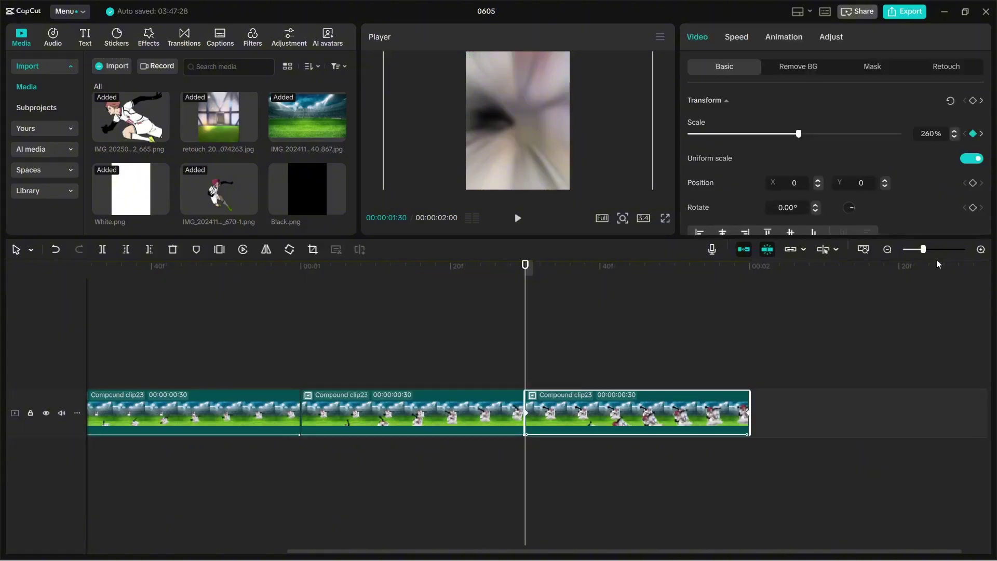
{"action": "left_click", "coordinate": [973, 208]}
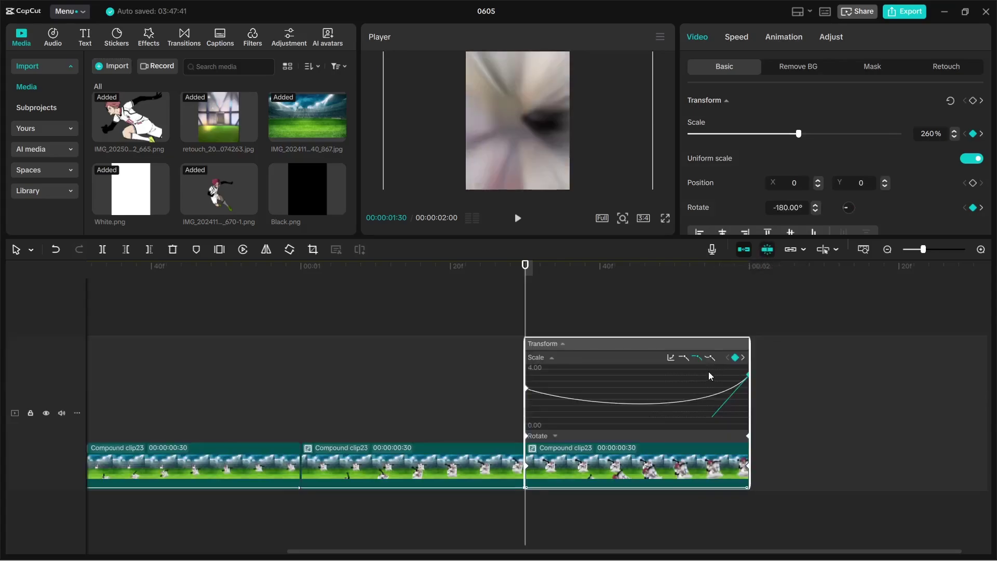
Show the fourth segment's rotation graph and apply the Cubic Out preset curve to it.
{"action": "left_click", "coordinate": [720, 439]}
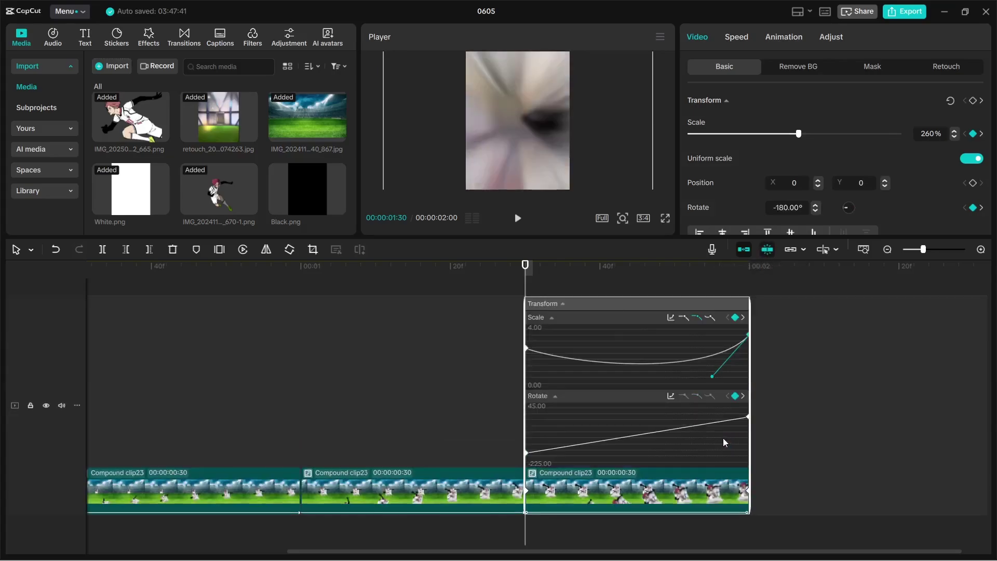
{"action": "left_click", "coordinate": [669, 396]}
{"action": "left_click", "coordinate": [799, 459]}
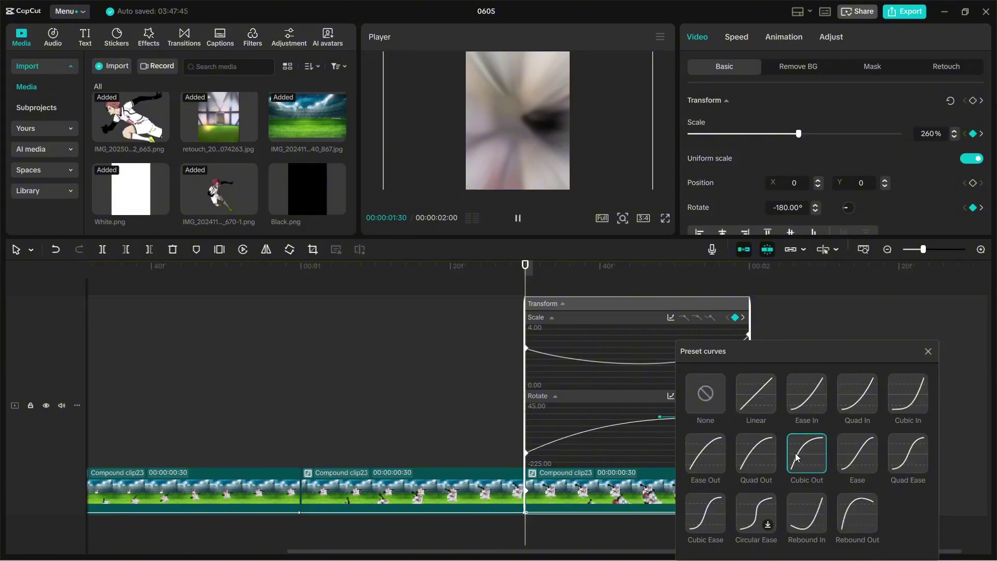
{"action": "left_click", "coordinate": [927, 351]}
Play the whole sequence of segments to examine the matched zooms and rotations.
{"action": "left_click", "coordinate": [421, 358]}
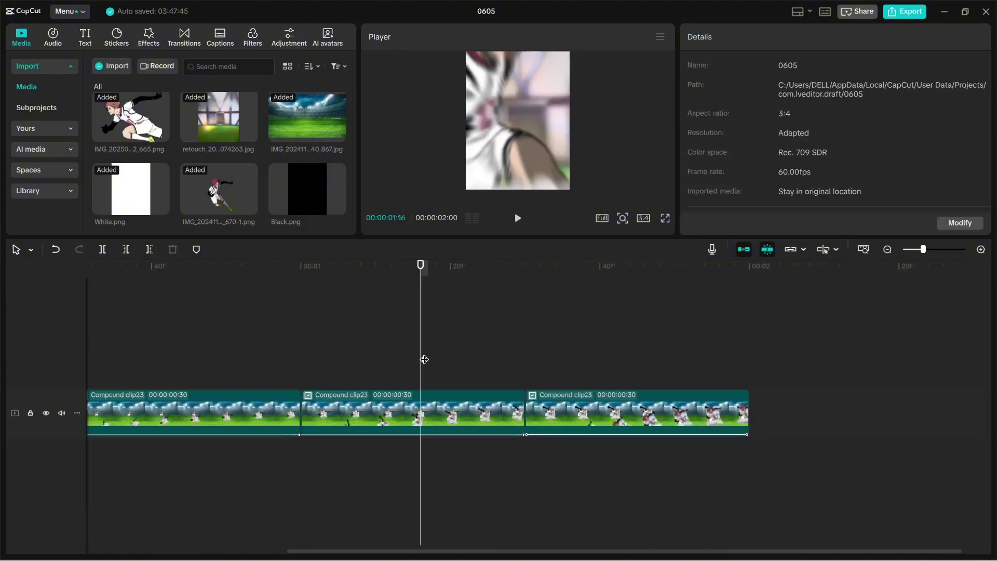
{"action": "key", "text": "space"}
{"action": "left_click", "coordinate": [422, 356]}
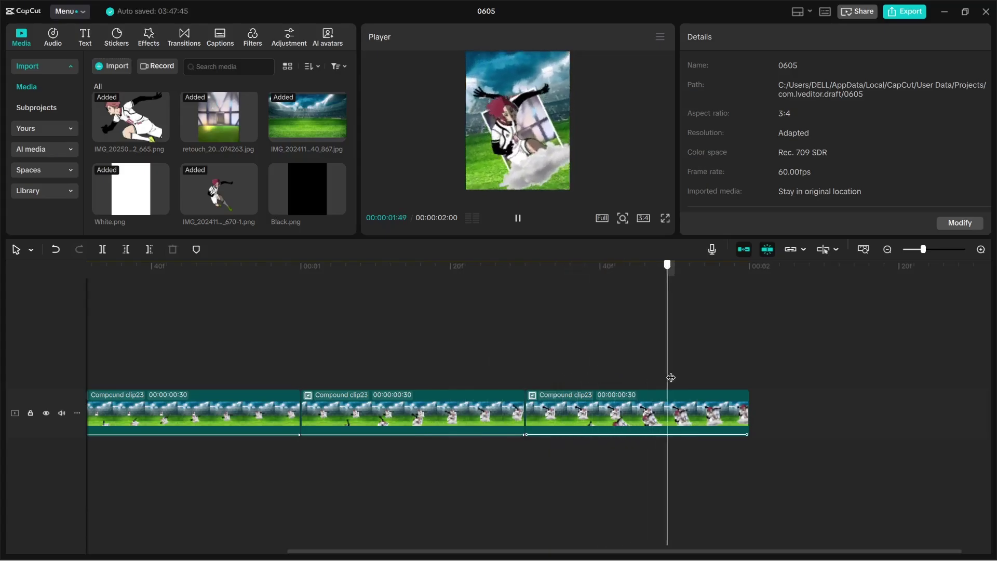
{"action": "key", "text": "space"}
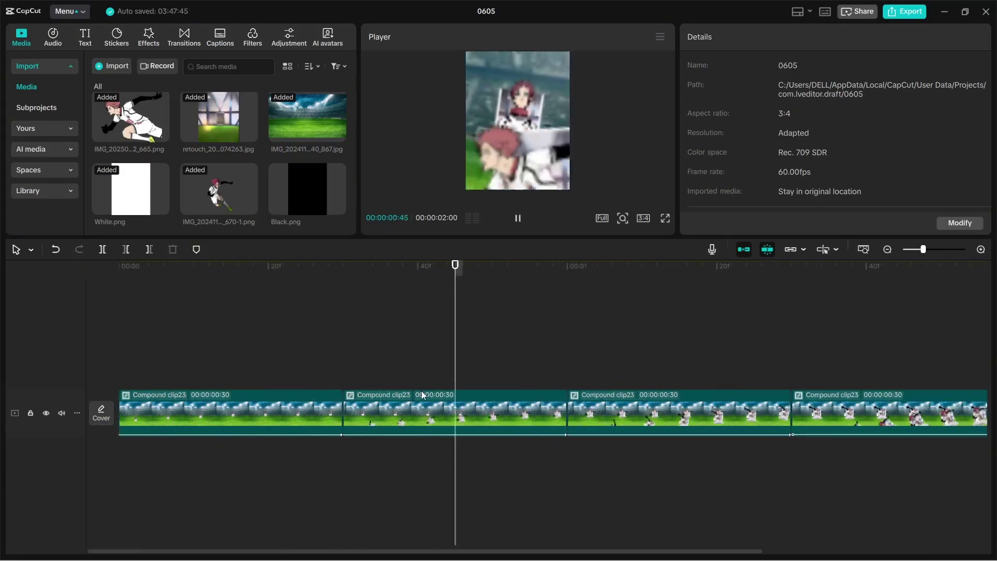
{"action": "left_click_drag", "start_coordinate": [407, 453], "coordinate": [234, 470]}
{"action": "left_click", "coordinate": [226, 465]}
{"action": "key", "text": "space"}
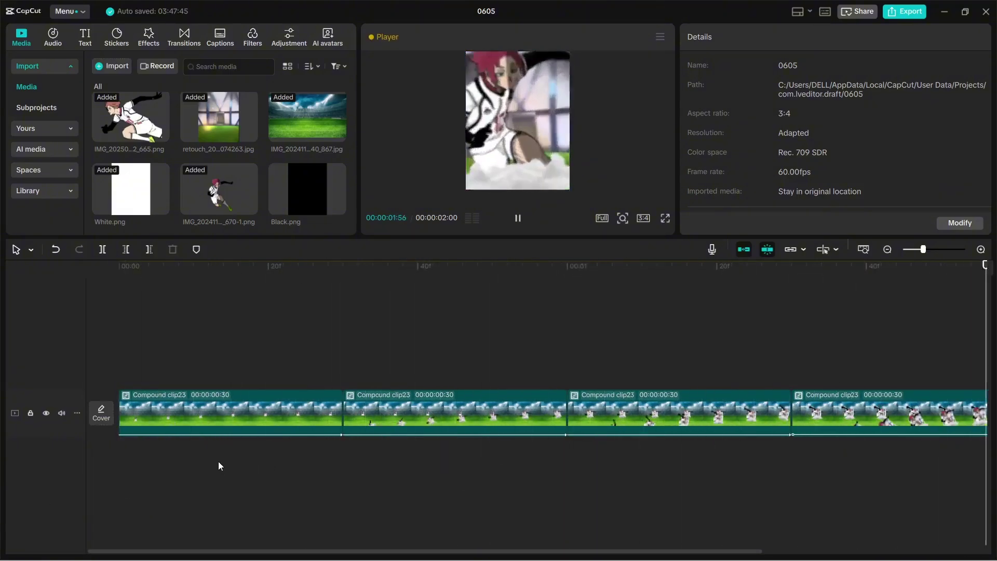
Place Black.png on a track above the segments from 00:00:00:30 and trim its end to 00:00:02:00.
{"action": "left_click", "coordinate": [887, 250]}
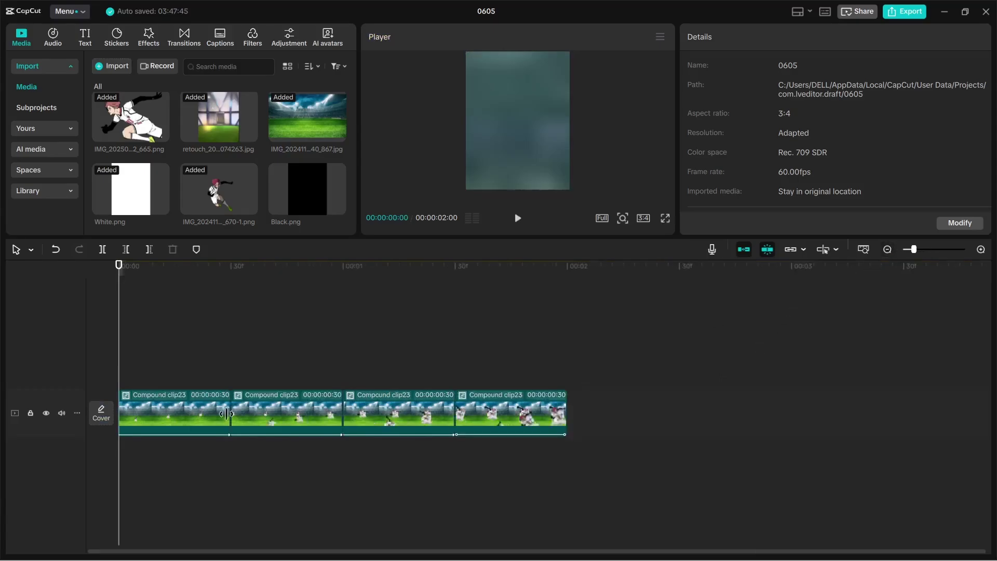
{"action": "left_click", "coordinate": [233, 350]}
{"action": "left_click_drag", "start_coordinate": [312, 194], "coordinate": [243, 357]}
{"action": "left_click_drag", "start_coordinate": [313, 482], "coordinate": [574, 477]}
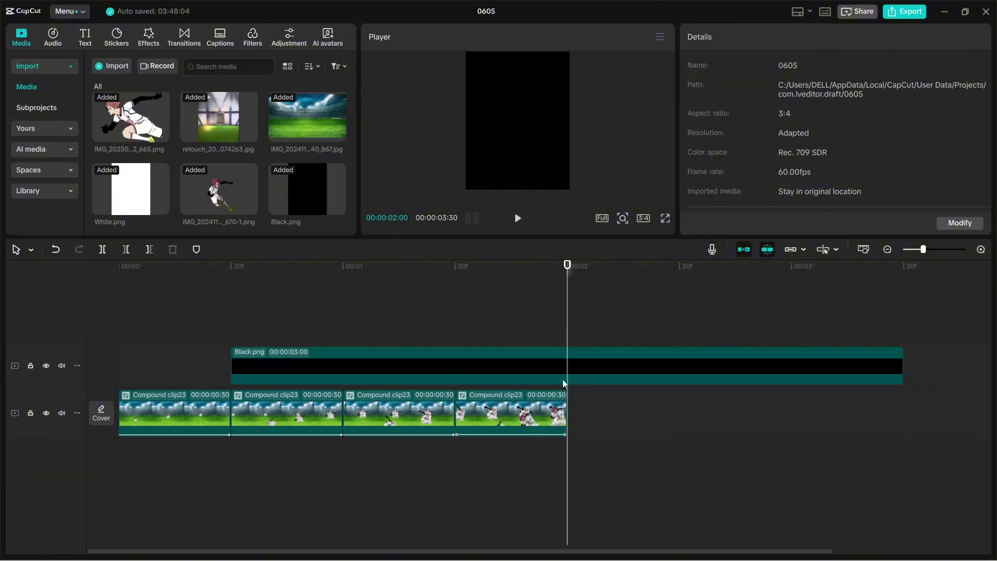
{"action": "left_click", "coordinate": [506, 381]}
{"action": "key", "text": "w"}
Give the Black.png clip an inverted Filmstrip mask, working at 00:00:00:30.
{"action": "left_click", "coordinate": [980, 249]}
{"action": "key", "text": "Up"}
{"action": "key", "text": "Up"}
{"action": "key", "text": "Up"}
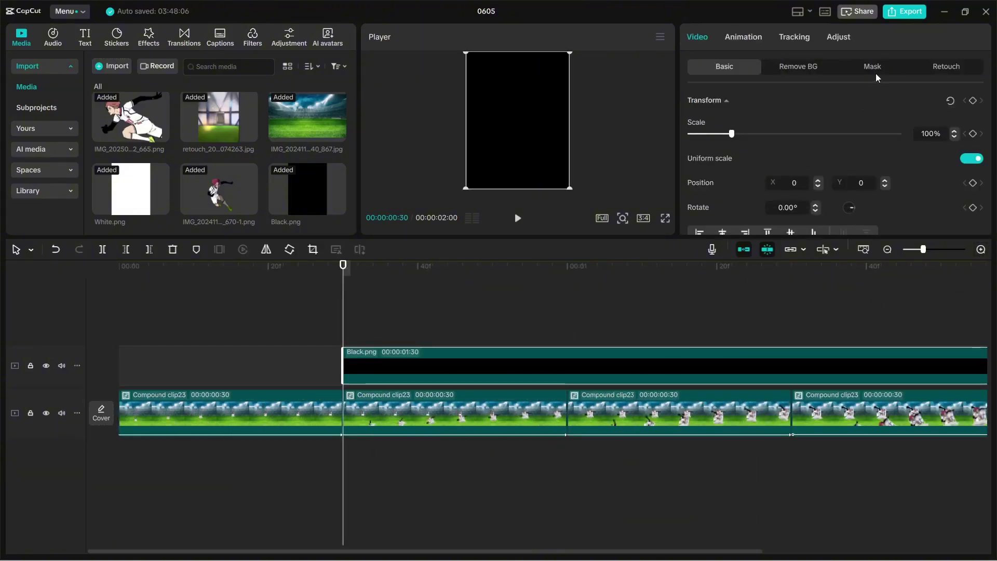
{"action": "left_click", "coordinate": [863, 75]}
{"action": "left_click", "coordinate": [715, 130]}
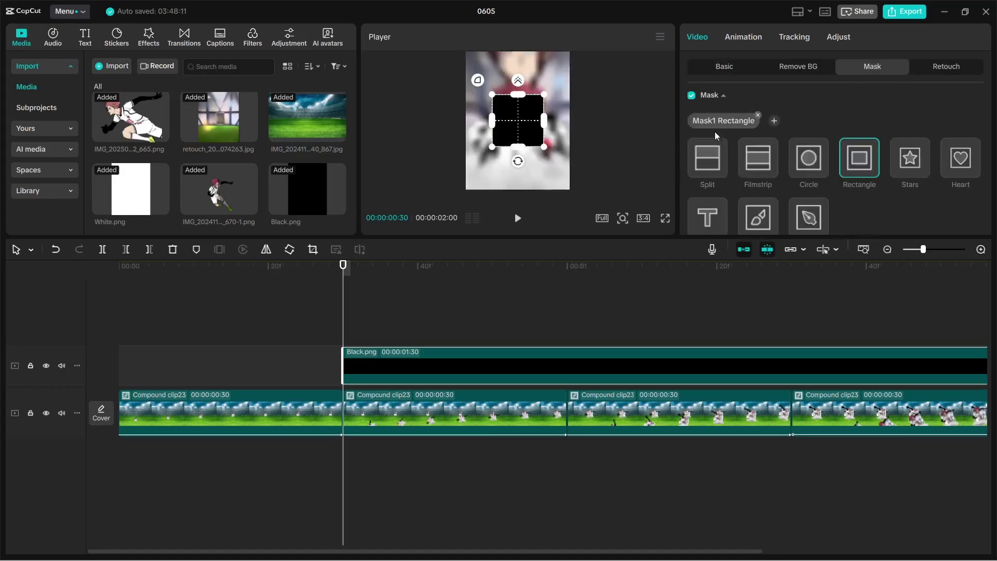
{"action": "left_click", "coordinate": [756, 158]}
{"action": "scroll", "coordinate": [858, 176], "scroll_direction": "down", "scroll_amount": 5}
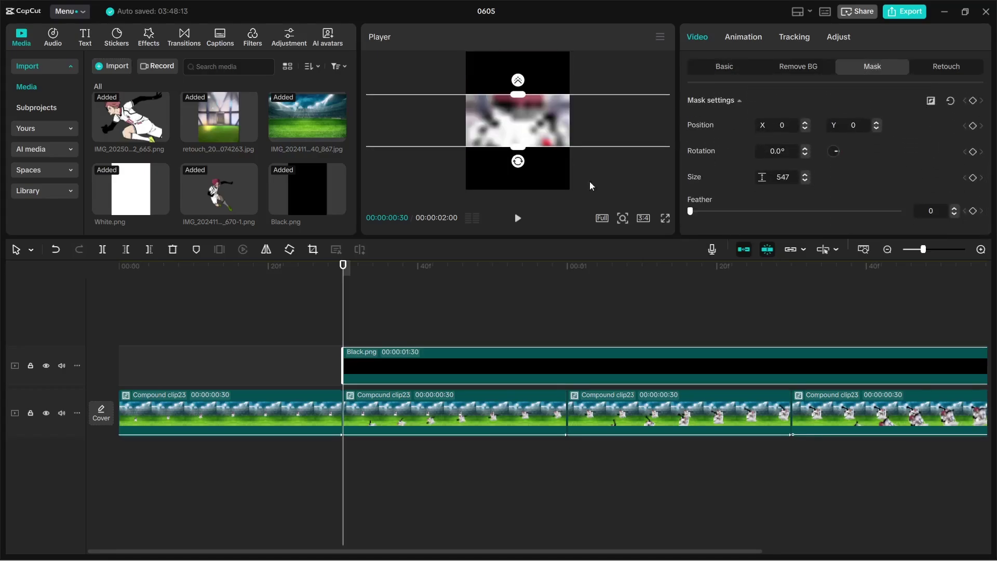
Set the Filmstrip mask's size on Black.png to 1080.
{"action": "double_click", "coordinate": [769, 178]}
{"action": "type", "text": "1080"}
{"action": "key", "text": "Return"}
{"action": "left_click", "coordinate": [150, 362]}
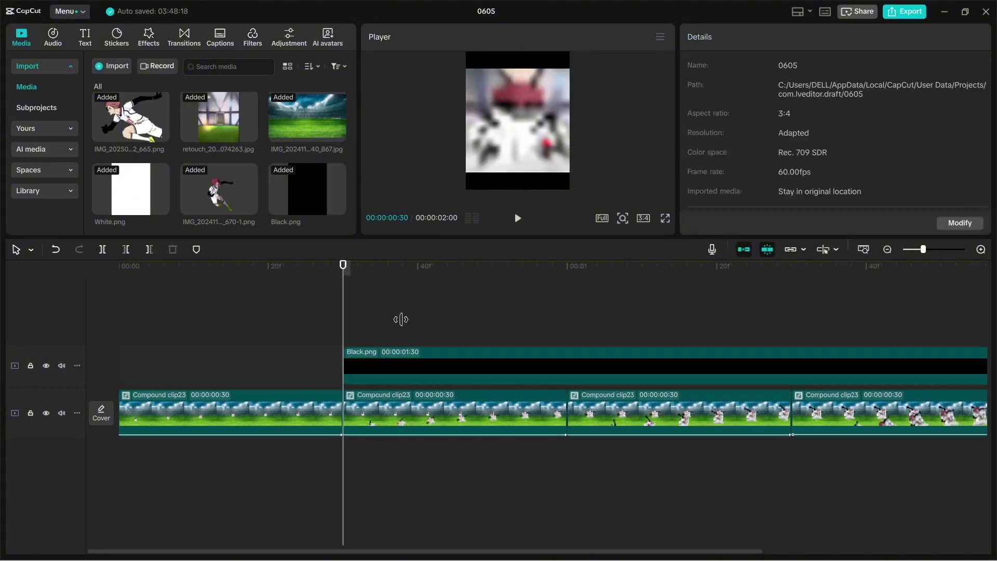
Set the size of Black.png's Filmstrip mask to 1440.
{"action": "left_click", "coordinate": [417, 355]}
{"action": "scroll", "coordinate": [794, 192], "scroll_direction": "down", "scroll_amount": 2}
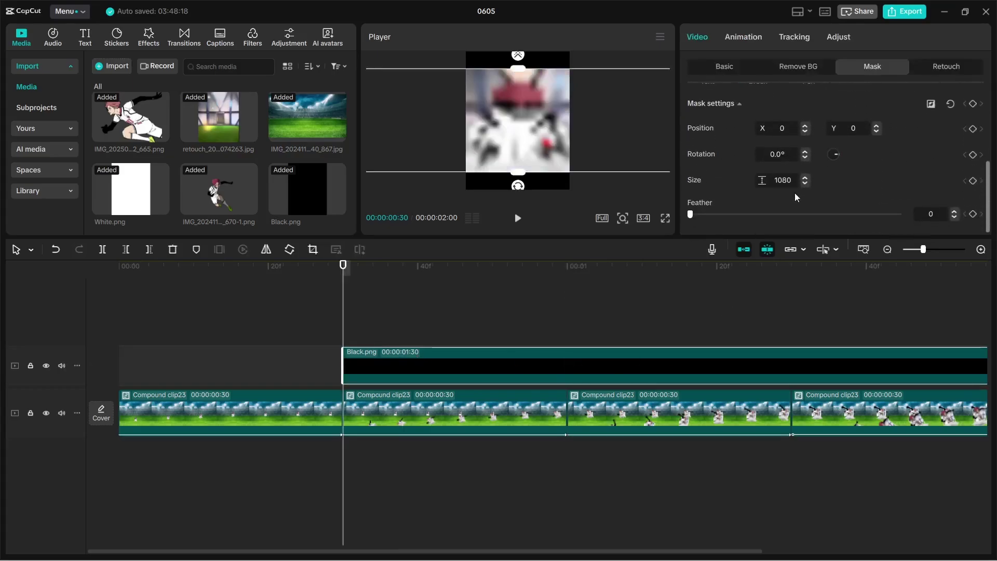
{"action": "left_click", "coordinate": [787, 178]}
{"action": "key", "text": "BackSpace"}
{"action": "key", "text": "BackSpace"}
{"action": "key", "text": "BackSpace"}
{"action": "type", "text": "145"}
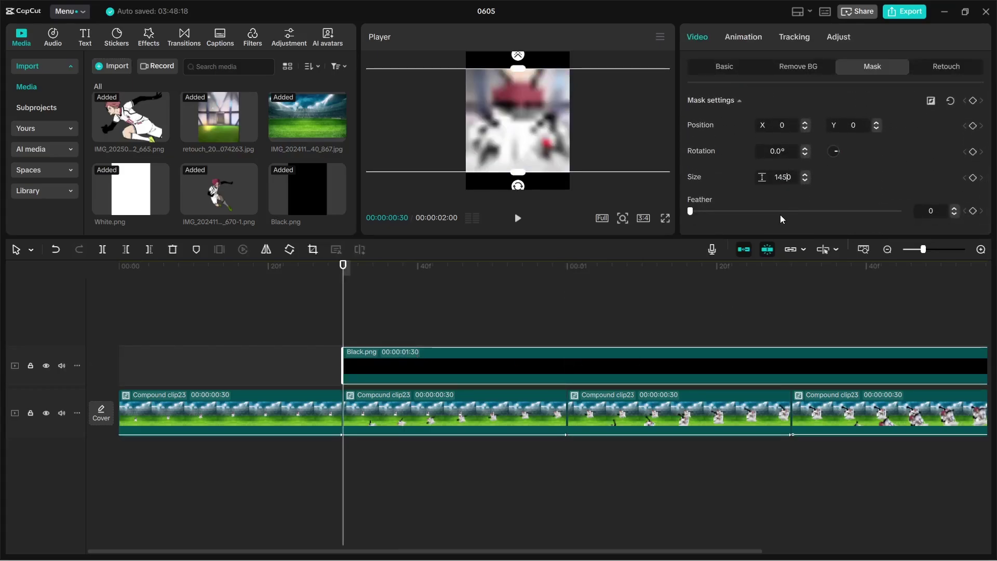
{"action": "key", "text": "BackSpace"}
{"action": "type", "text": "4"}
{"action": "key", "text": "Return"}
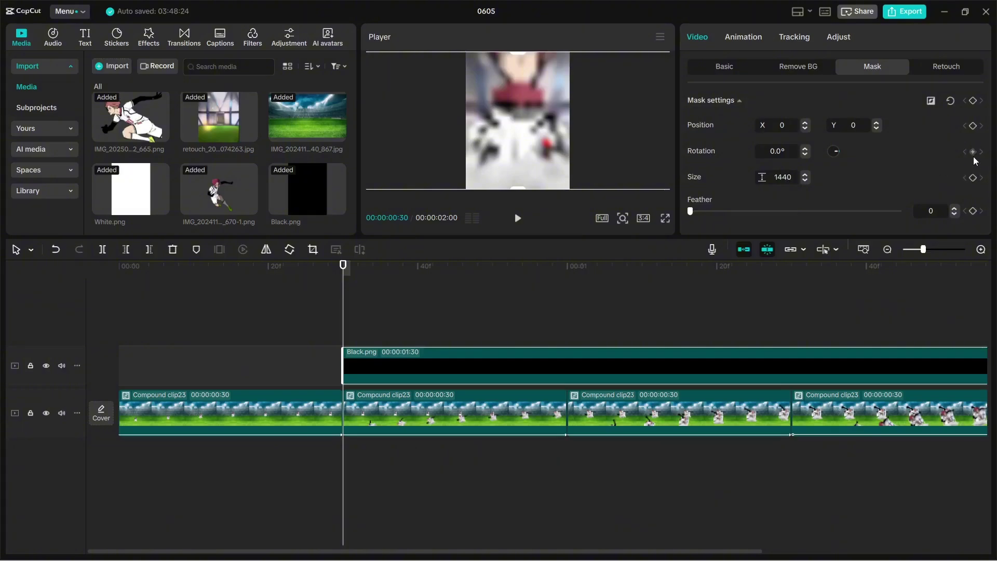
Keyframe the mask's rotation and size at 00:00:00:30 and 00:00:01:00, and split Black.png at 00:00:01:00.
{"action": "key", "text": "Down"}
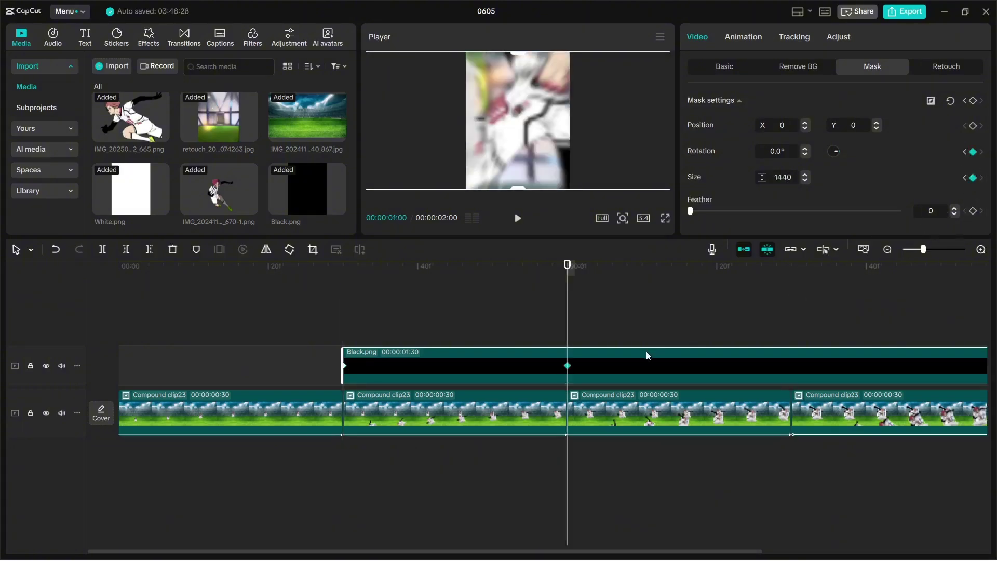
{"action": "key", "text": "ctrl+b"}
{"action": "left_click", "coordinate": [537, 321]}
Set the first Black.png piece's mask to size 720 and rotation -90° at its 00:00:01:00 keyframes.
{"action": "key", "text": "Up"}
{"action": "left_click", "coordinate": [522, 369]}
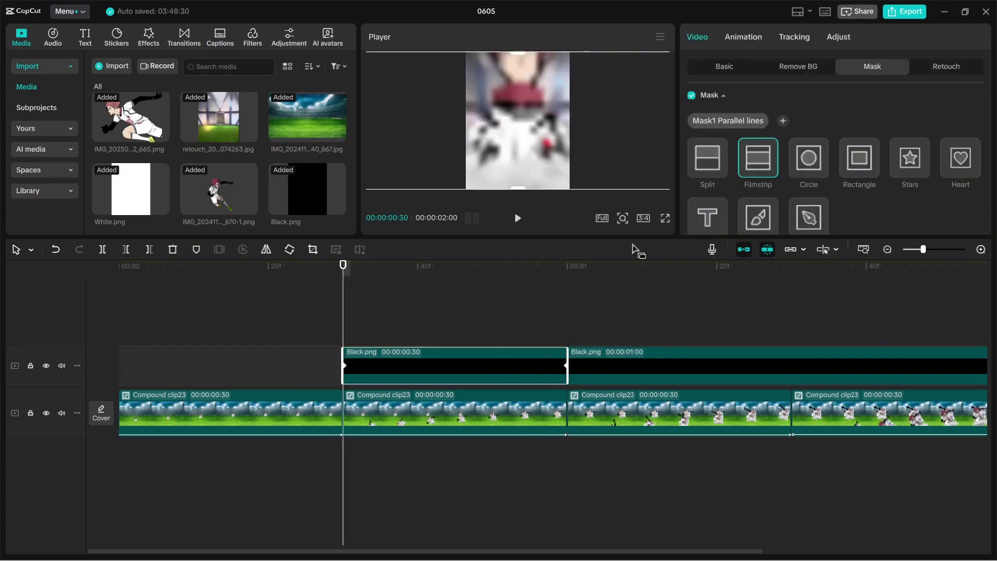
{"action": "scroll", "coordinate": [883, 125], "scroll_direction": "down", "scroll_amount": 5}
{"action": "key", "text": "Down"}
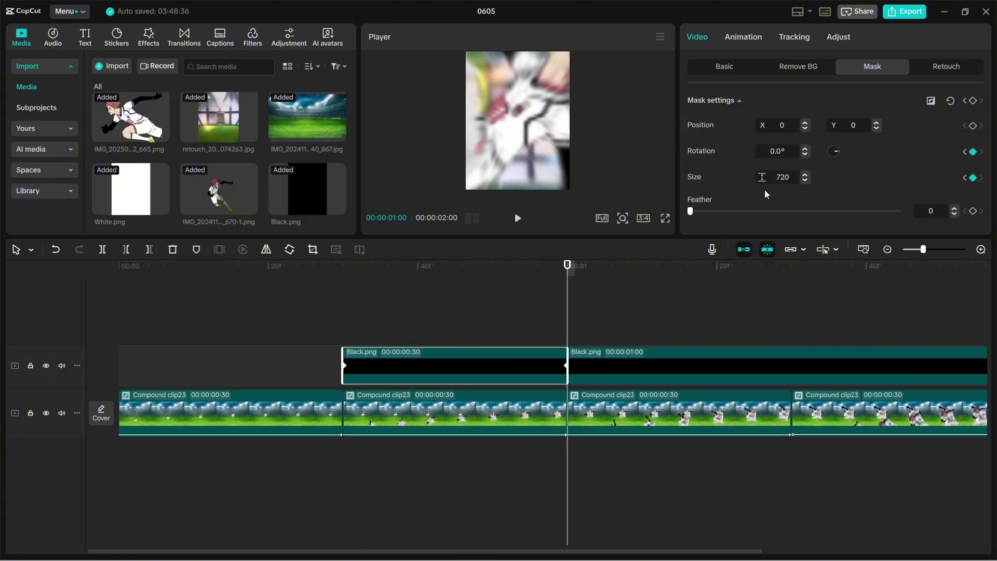
{"action": "type", "text": "-90"}
{"action": "key", "text": "Return"}
Step through and play the first Black.png piece from 00:00:00:30 to examine the rotating, narrowing mask against the footage.
{"action": "key", "text": "Up"}
{"action": "key", "text": "Right"}
{"action": "key", "text": "Right"}
{"action": "key", "text": "Right"}
{"action": "key", "text": "Right"}
{"action": "key", "text": "Right"}
{"action": "key", "text": "Right"}
{"action": "key", "text": "Right"}
{"action": "key", "text": "Right"}
{"action": "key", "text": "Right"}
{"action": "key", "text": "Right"}
{"action": "key", "text": "Right"}
{"action": "key", "text": "Right"}
{"action": "key", "text": "Right"}
{"action": "key", "text": "Right"}
{"action": "key", "text": "Right"}
{"action": "key", "text": "Right"}
{"action": "key", "text": "Right"}
{"action": "key", "text": "Right"}
{"action": "key", "text": "Right"}
{"action": "key", "text": "Right"}
{"action": "key", "text": "Right"}
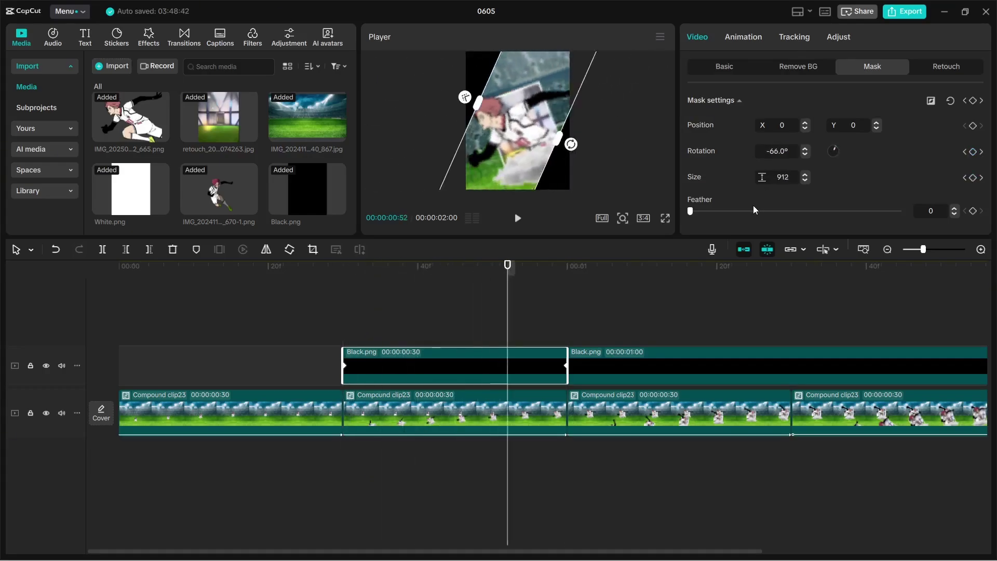
{"action": "key", "text": "Up"}
{"action": "key", "text": "space"}
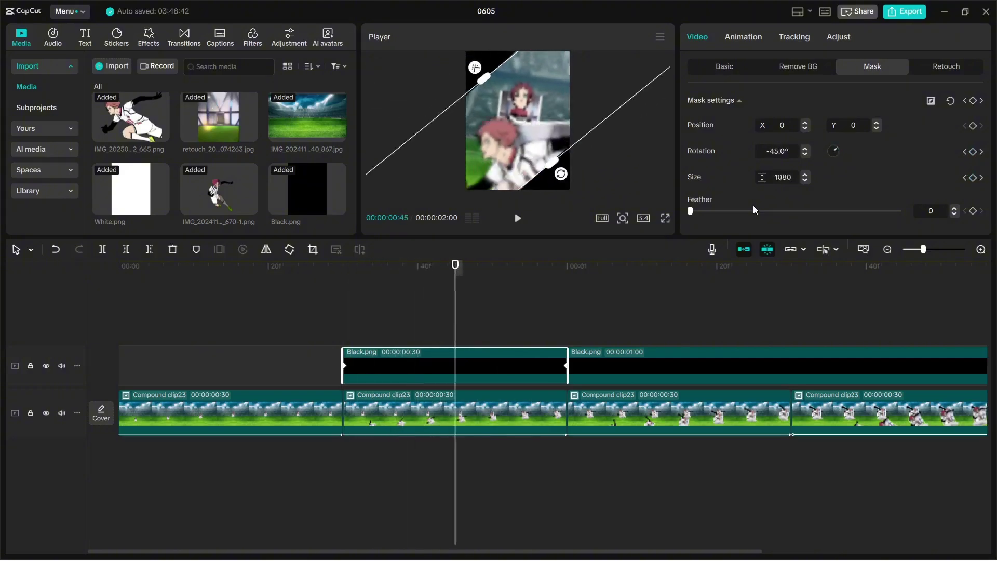
{"action": "key", "text": "Up"}
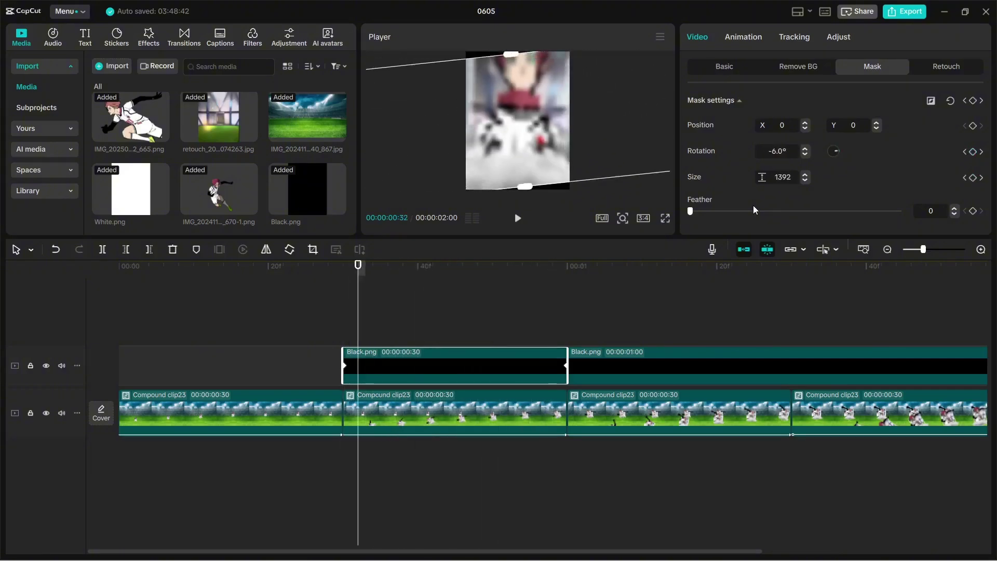
Show the first Black.png piece's keyframe graph and apply the Rebound In preset to its mask rotation.
{"action": "key", "text": "alt+k"}
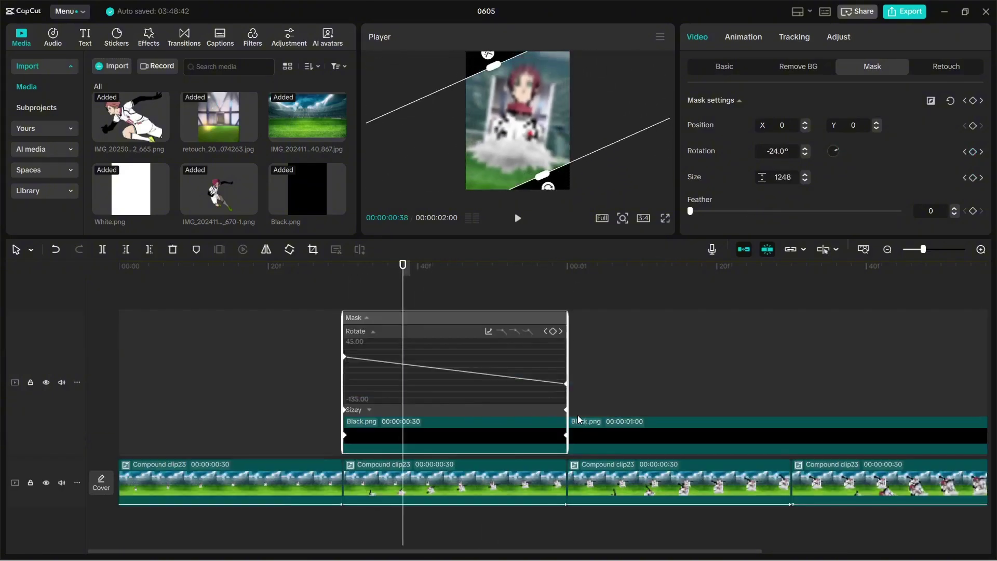
{"action": "left_click", "coordinate": [498, 333]}
{"action": "left_click", "coordinate": [620, 509]}
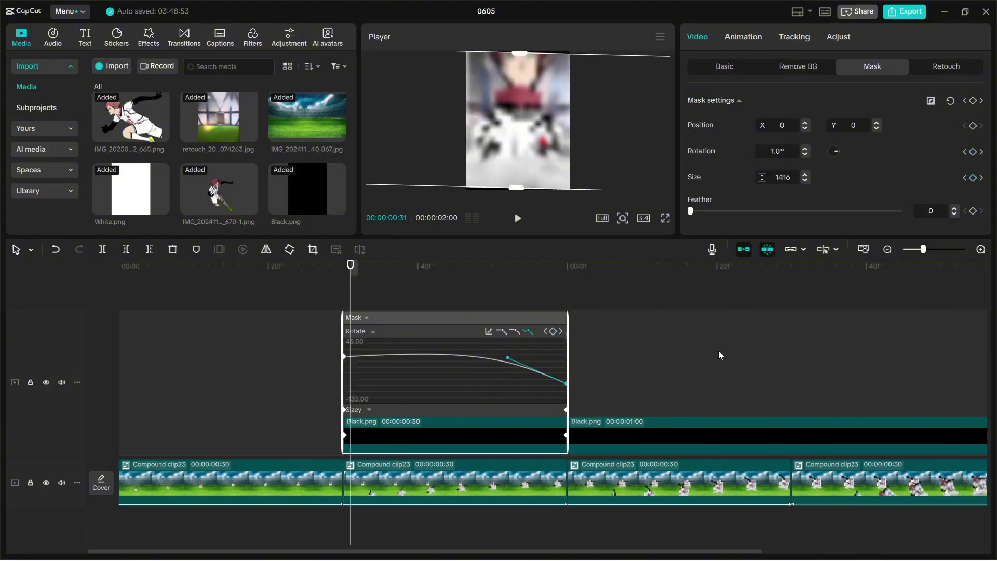
Apply the Ease In preset curve to the first Black.png piece's mask size and hide the keyframe graph.
{"action": "left_click", "coordinate": [535, 413]}
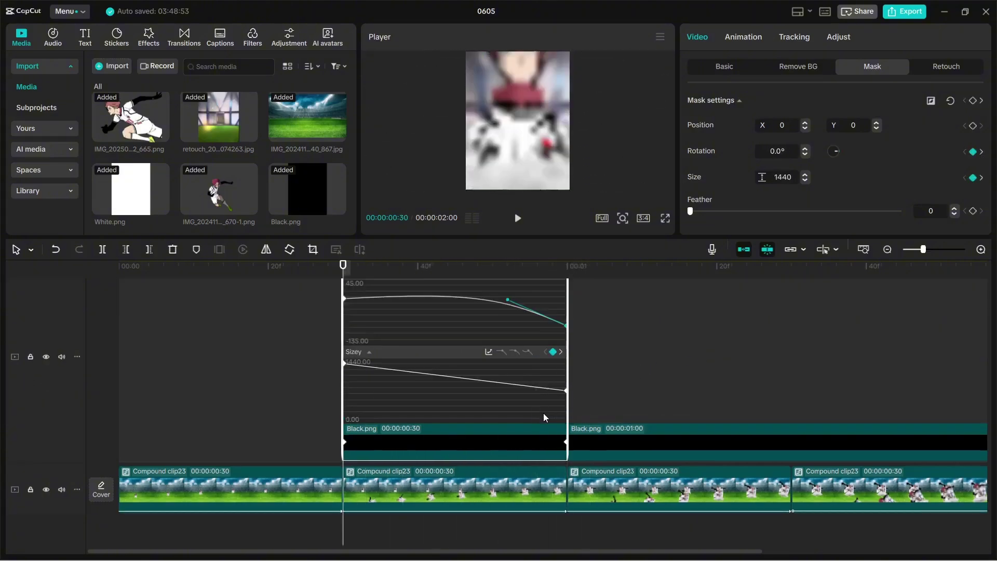
{"action": "left_click", "coordinate": [488, 352]}
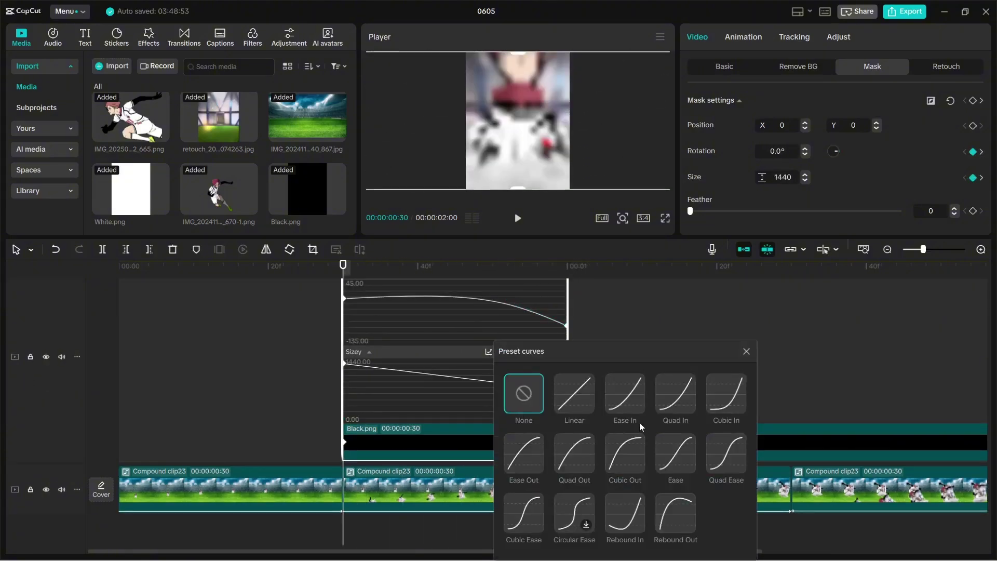
{"action": "left_click", "coordinate": [637, 390]}
{"action": "left_click", "coordinate": [746, 351]}
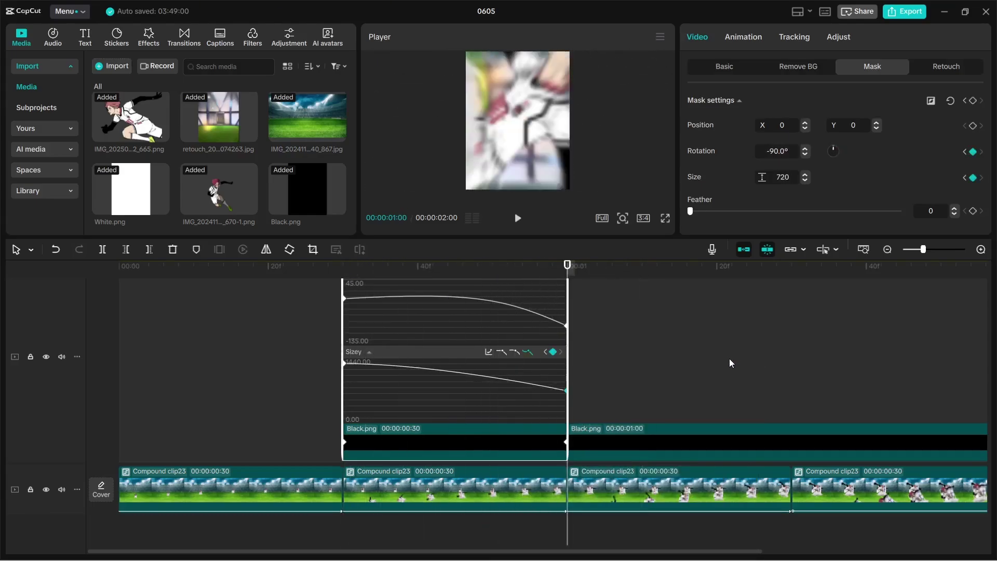
{"action": "key", "text": "alt+k"}
Play the edit from near the start through 00:00:00:59 to examine the eased black mask bars.
{"action": "left_click", "coordinate": [167, 344]}
{"action": "key", "text": "space"}
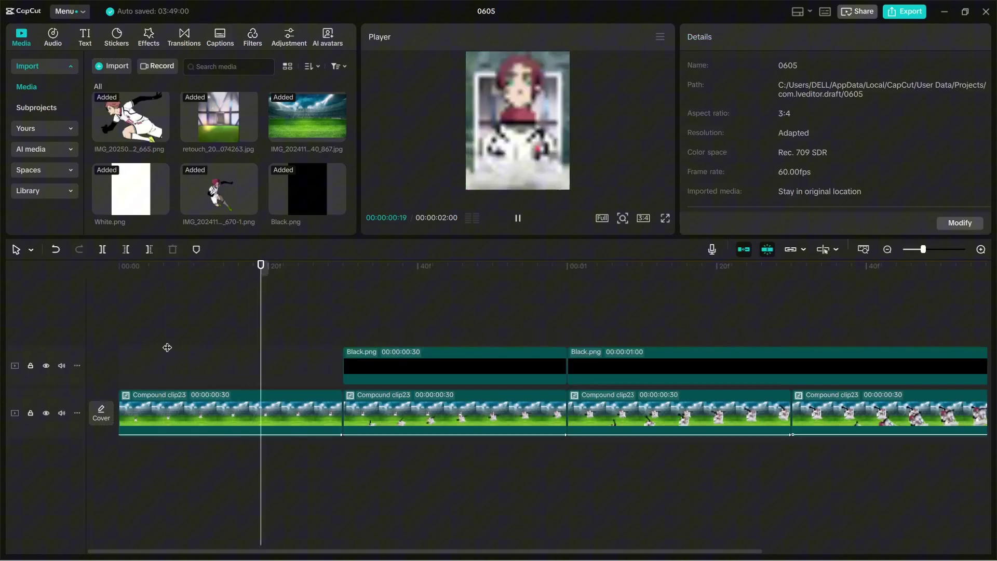
{"action": "left_click", "coordinate": [300, 370]}
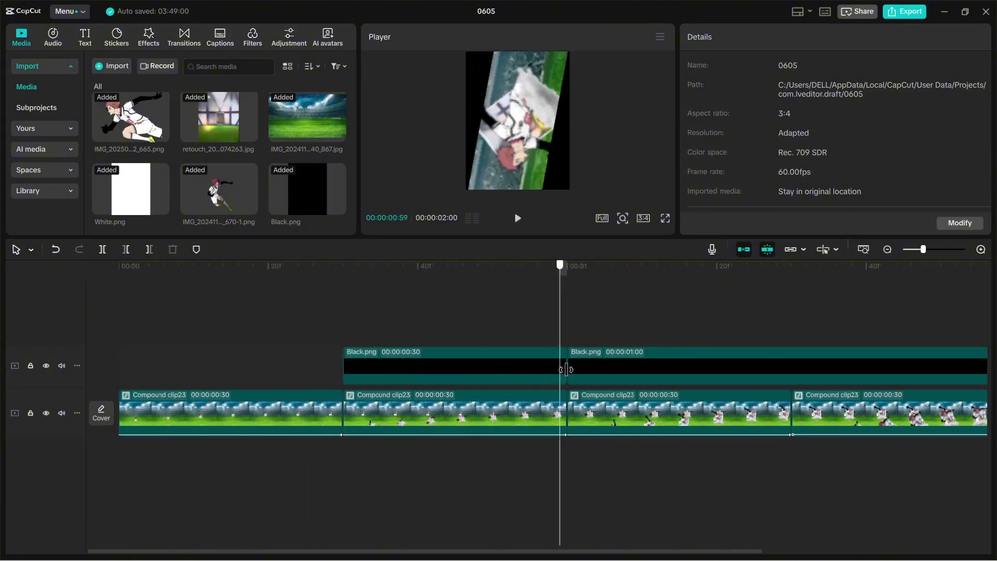
{"action": "key", "text": "space"}
Set the second Black.png piece's mask size to 720 and its rotation to 90° at 00:00:01:00.
{"action": "left_click", "coordinate": [620, 374]}
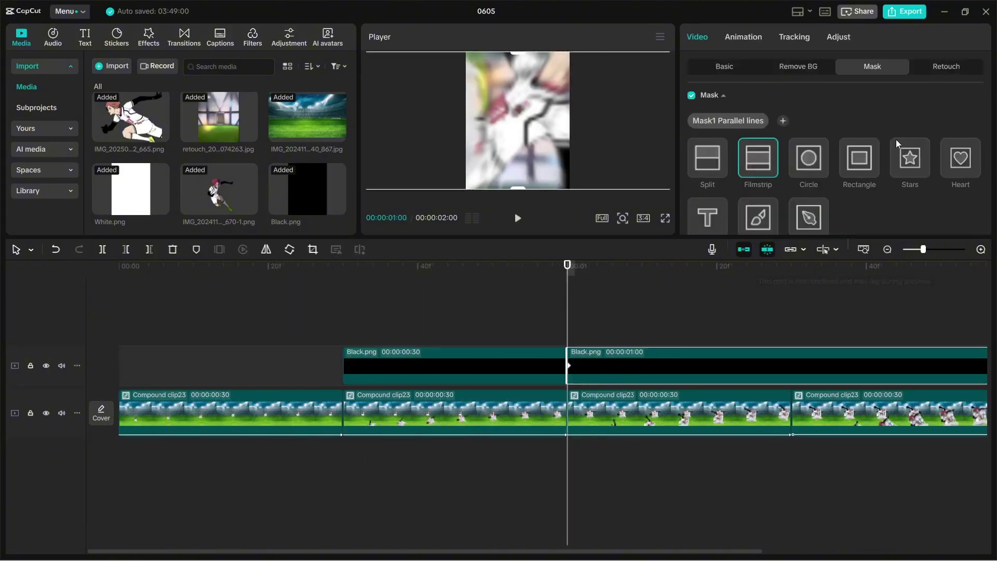
{"action": "scroll", "coordinate": [895, 139], "scroll_direction": "down", "scroll_amount": 3}
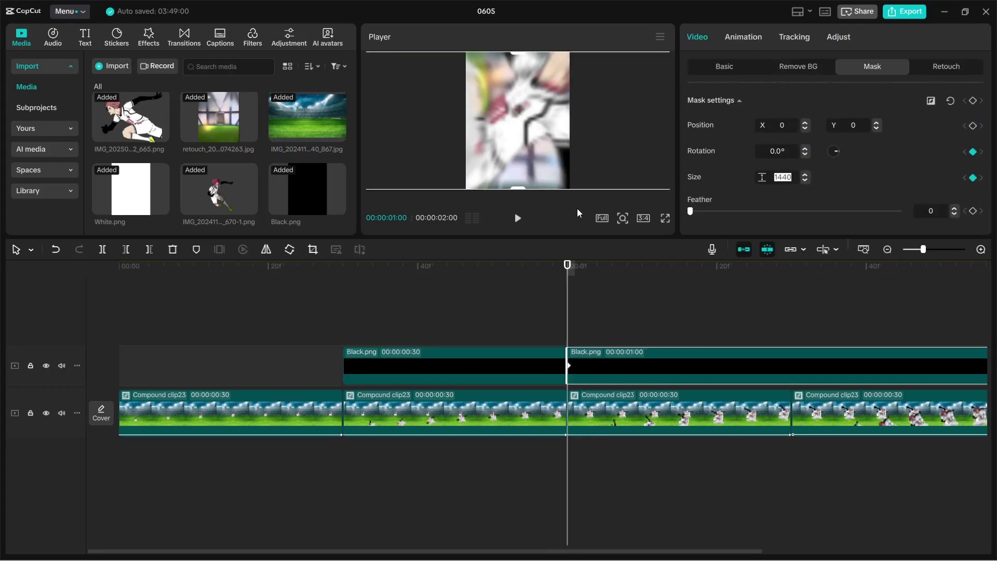
{"action": "type", "text": "720"}
{"action": "key", "text": "Return"}
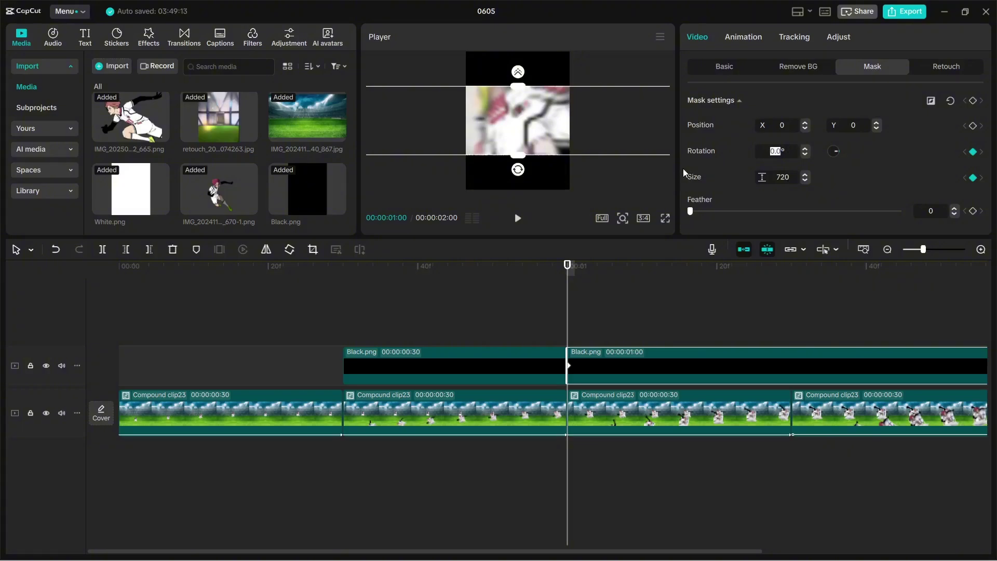
{"action": "type", "text": "90"}
{"action": "key", "text": "Return"}
Add a mask size keyframe at 00:00:01:15 and mask size and rotation keyframes at 00:00:01:30 on the second Black.png piece.
{"action": "key", "text": "space"}
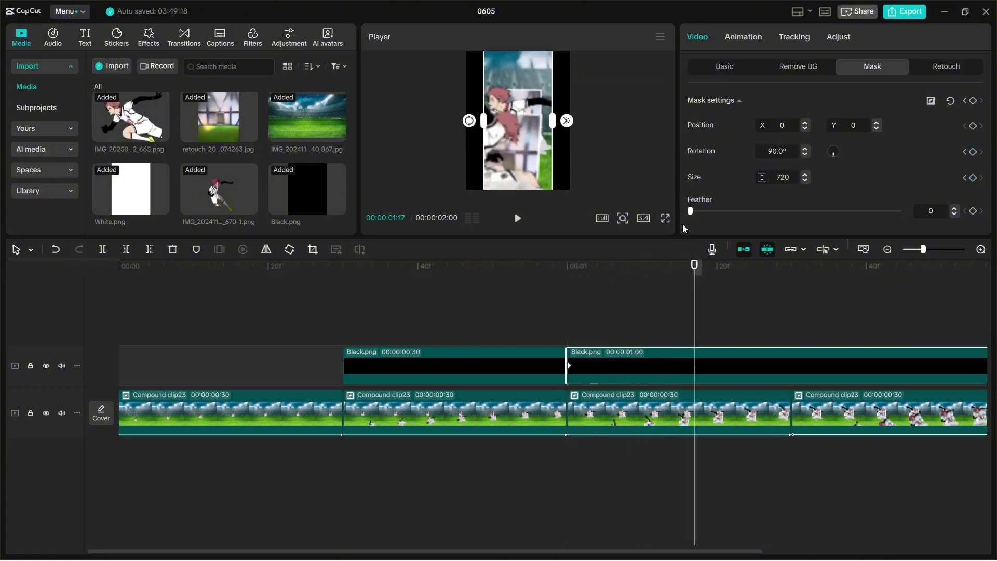
{"action": "left_click", "coordinate": [634, 311]}
{"action": "scroll", "coordinate": [623, 315], "scroll_direction": "right", "scroll_amount": 5}
{"action": "key", "text": "Up"}
{"action": "left_click", "coordinate": [400, 361]}
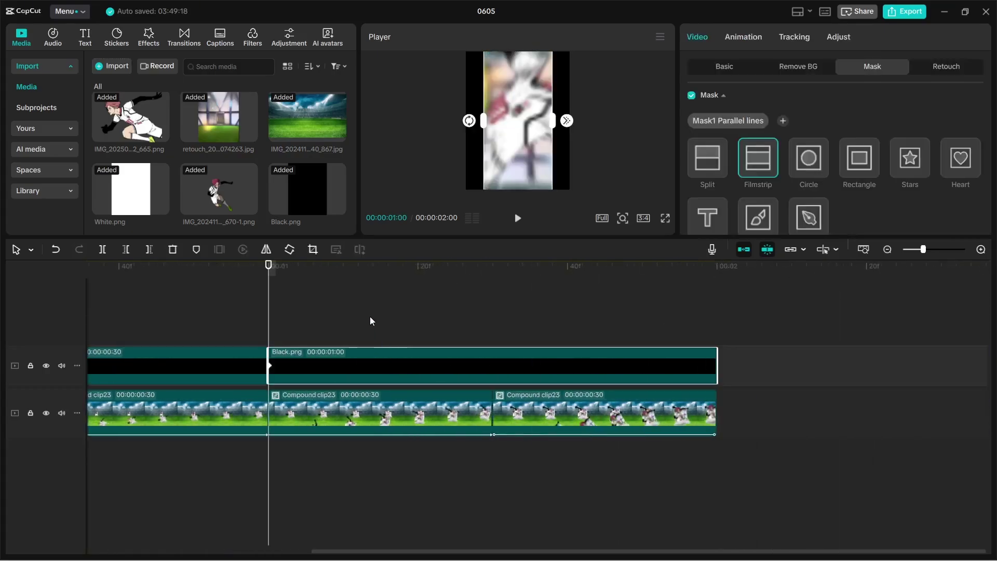
{"action": "left_click", "coordinate": [380, 317]}
{"action": "left_click", "coordinate": [387, 353]}
{"action": "scroll", "coordinate": [813, 196], "scroll_direction": "down", "scroll_amount": 4}
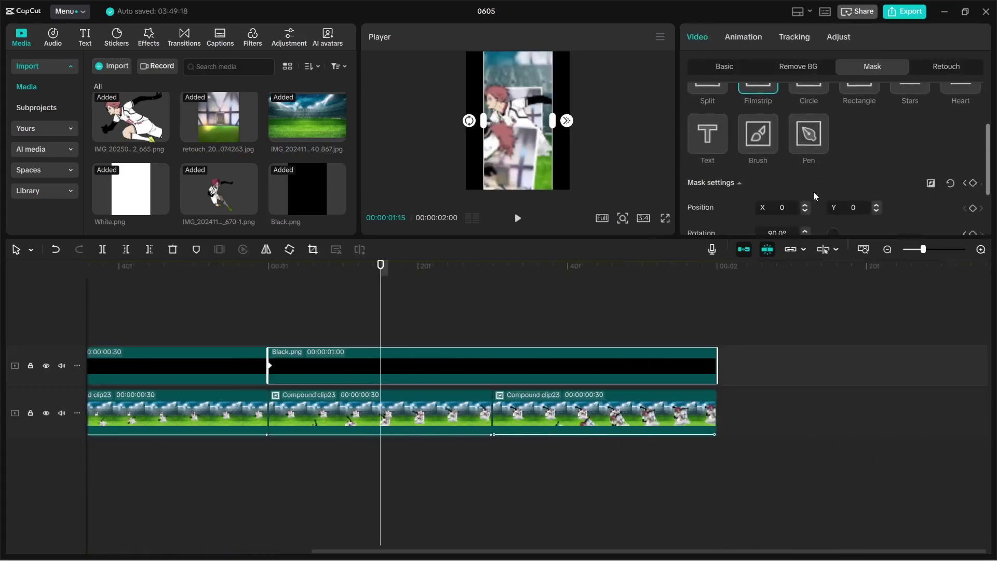
{"action": "scroll", "coordinate": [813, 196], "scroll_direction": "down", "scroll_amount": 3}
{"action": "left_click", "coordinate": [973, 177]}
{"action": "key", "text": "Down"}
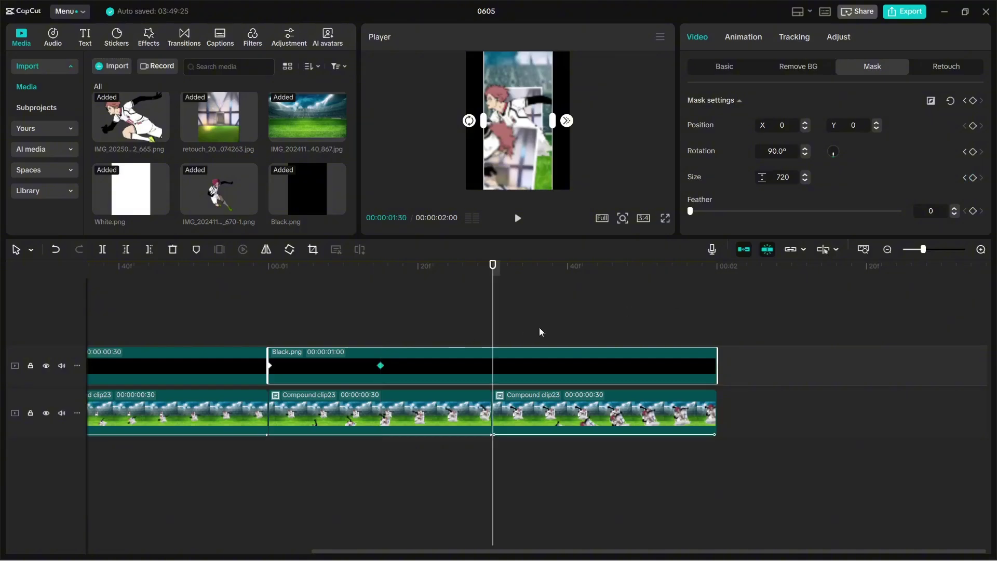
{"action": "left_click", "coordinate": [973, 178]}
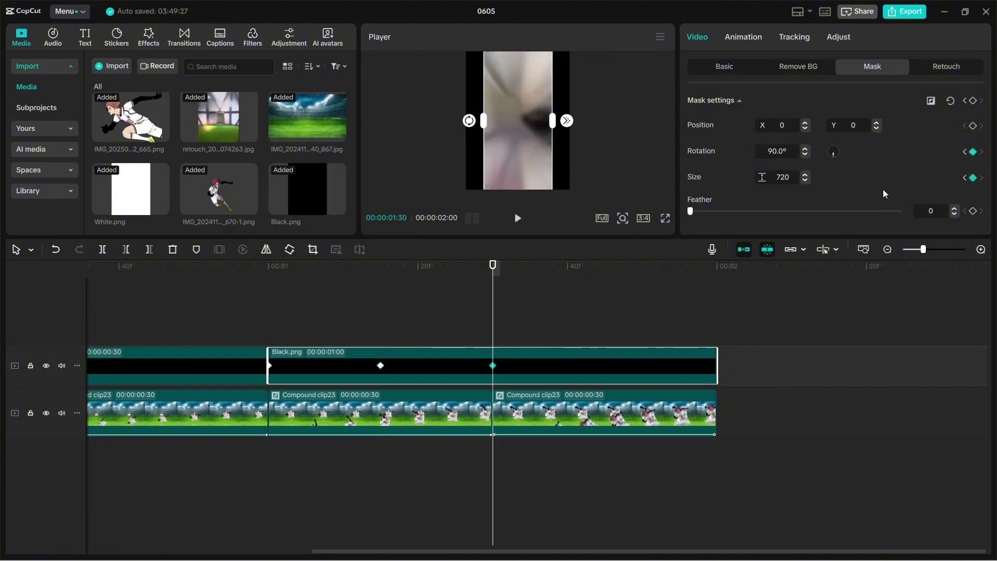
Step through the second Black.png piece from 00:00:01:00 to 00:00:01:31 to examine its mask against the footage.
{"action": "key", "text": "Up"}
{"action": "key", "text": "Right"}
{"action": "key", "text": "Right"}
{"action": "key", "text": "Right"}
{"action": "key", "text": "Right"}
{"action": "key", "text": "Right"}
{"action": "key", "text": "Right"}
{"action": "key", "text": "Right"}
{"action": "key", "text": "Right"}
{"action": "key", "text": "Right"}
{"action": "key", "text": "Right"}
{"action": "key", "text": "Right"}
{"action": "key", "text": "Right"}
{"action": "key", "text": "Right"}
{"action": "key", "text": "Right"}
{"action": "key", "text": "Right"}
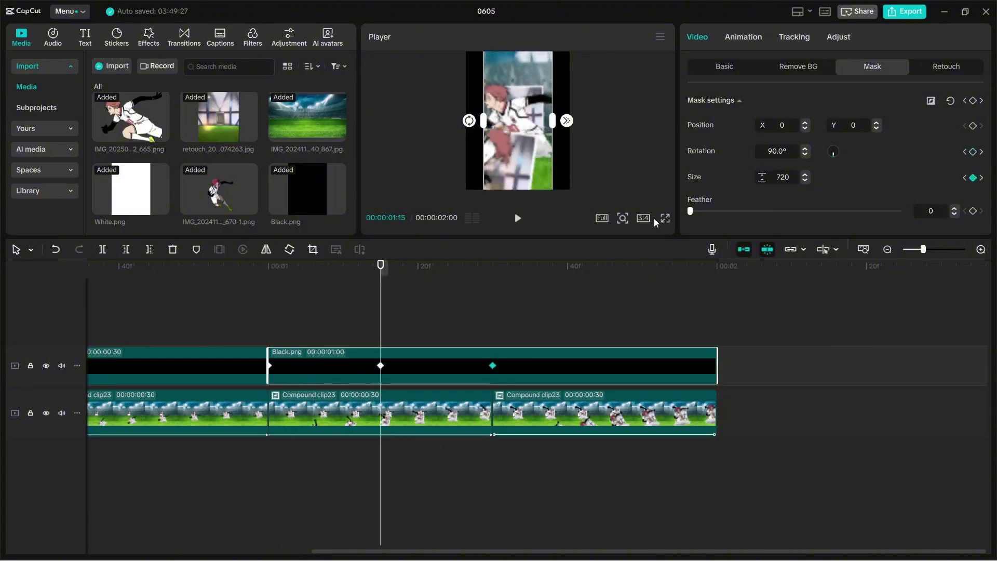
{"action": "key", "text": "Right"}
{"action": "key", "text": "Right"}
{"action": "key", "text": "Right"}
{"action": "key", "text": "Right"}
{"action": "key", "text": "Right"}
{"action": "key", "text": "Right"}
{"action": "key", "text": "Right"}
{"action": "key", "text": "Right"}
{"action": "key", "text": "Right"}
{"action": "key", "text": "Right"}
{"action": "key", "text": "Right"}
{"action": "key", "text": "Right"}
{"action": "key", "text": "Right"}
{"action": "key", "text": "Right"}
{"action": "key", "text": "Right"}
{"action": "key", "text": "Right"}
Set the second Black.png piece's mask size to 1440 at its 00:00:01:15 keyframe.
{"action": "left_click", "coordinate": [375, 310]}
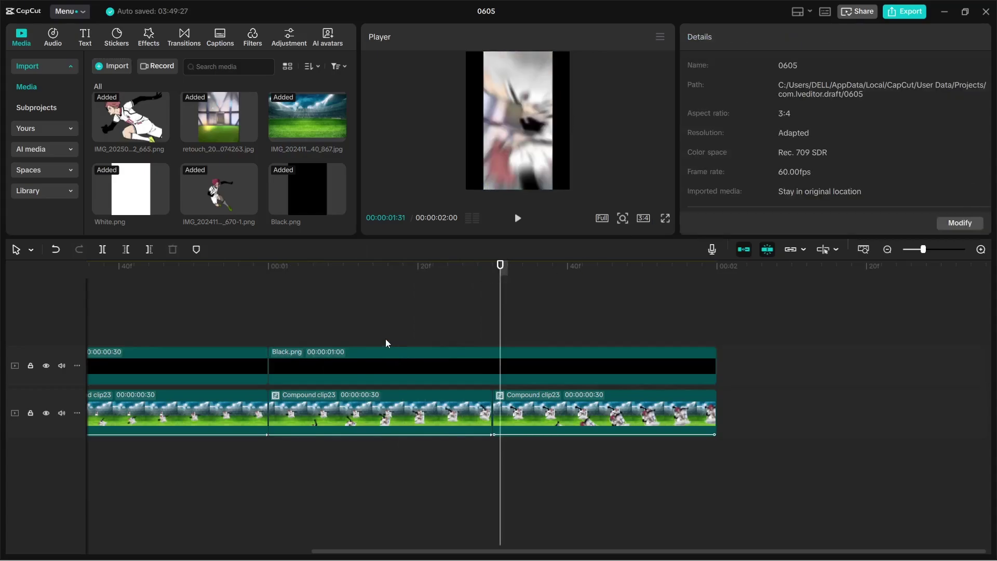
{"action": "left_click", "coordinate": [395, 357]}
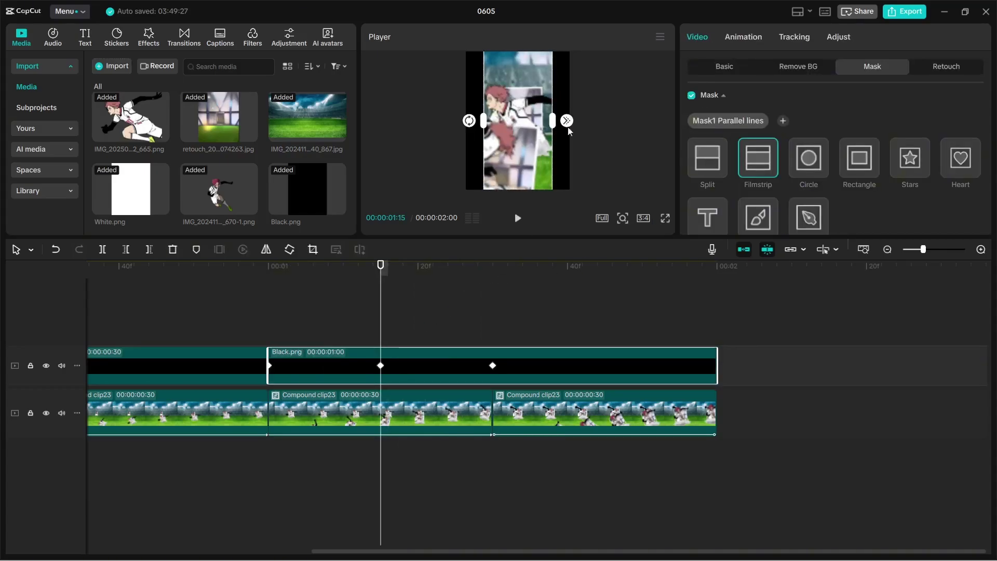
{"action": "scroll", "coordinate": [784, 187], "scroll_direction": "down", "scroll_amount": 3}
{"action": "left_click", "coordinate": [782, 177]}
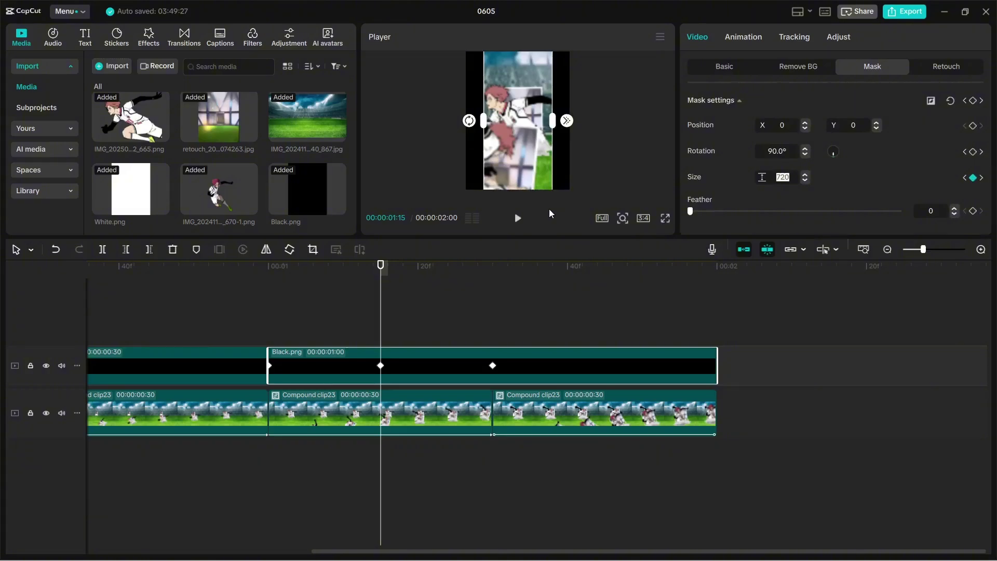
{"action": "type", "text": "1440"}
{"action": "key", "text": "Return"}
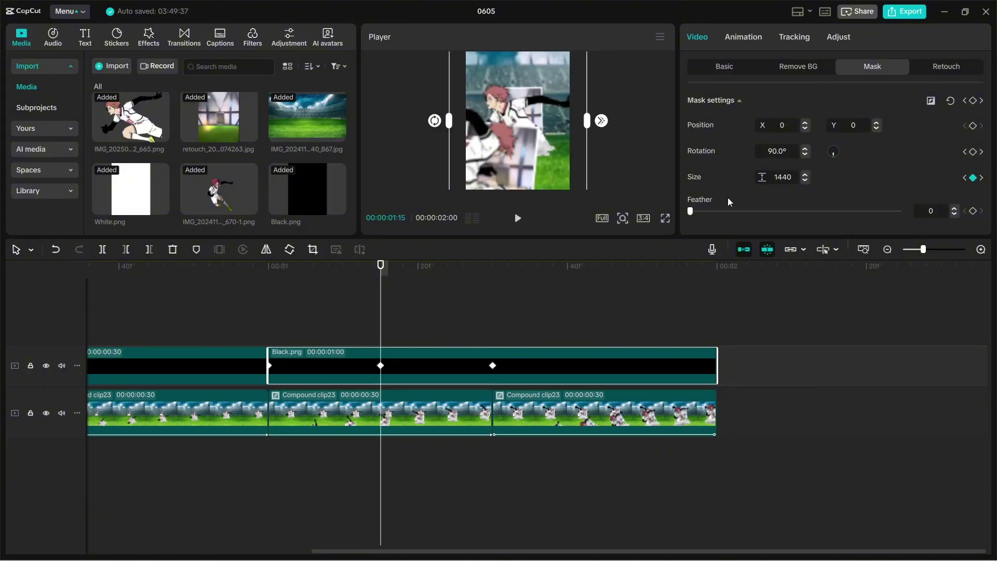
Step through the second Black.png piece from its start to examine how the mask widens and narrows.
{"action": "key", "text": "Up"}
{"action": "key", "text": "Right"}
{"action": "key", "text": "Right"}
{"action": "key", "text": "Right"}
{"action": "key", "text": "Right"}
{"action": "key", "text": "Right"}
{"action": "key", "text": "Right"}
{"action": "key", "text": "Right"}
{"action": "key", "text": "Right"}
{"action": "key", "text": "Right"}
{"action": "key", "text": "Right"}
{"action": "key", "text": "Right"}
{"action": "key", "text": "Right"}
{"action": "key", "text": "Right"}
{"action": "key", "text": "Right"}
{"action": "key", "text": "Right"}
{"action": "key", "text": "Right"}
{"action": "key", "text": "Right"}
{"action": "key", "text": "Right"}
{"action": "key", "text": "Right"}
{"action": "key", "text": "Right"}
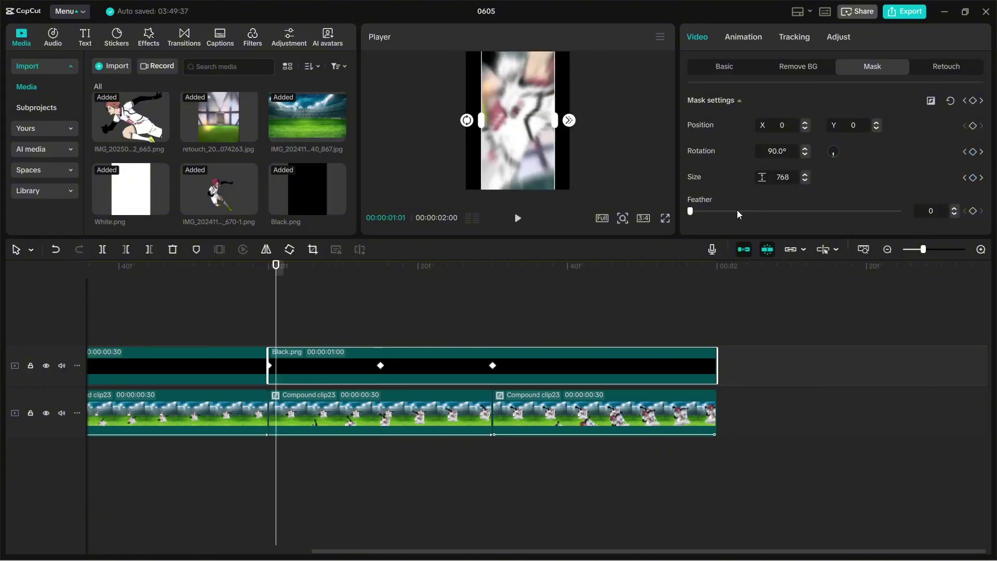
Show the second Black.png piece's keyframe graph and give its two mask rotation keyframes adjustable curve handles.
{"action": "key", "text": "Up"}
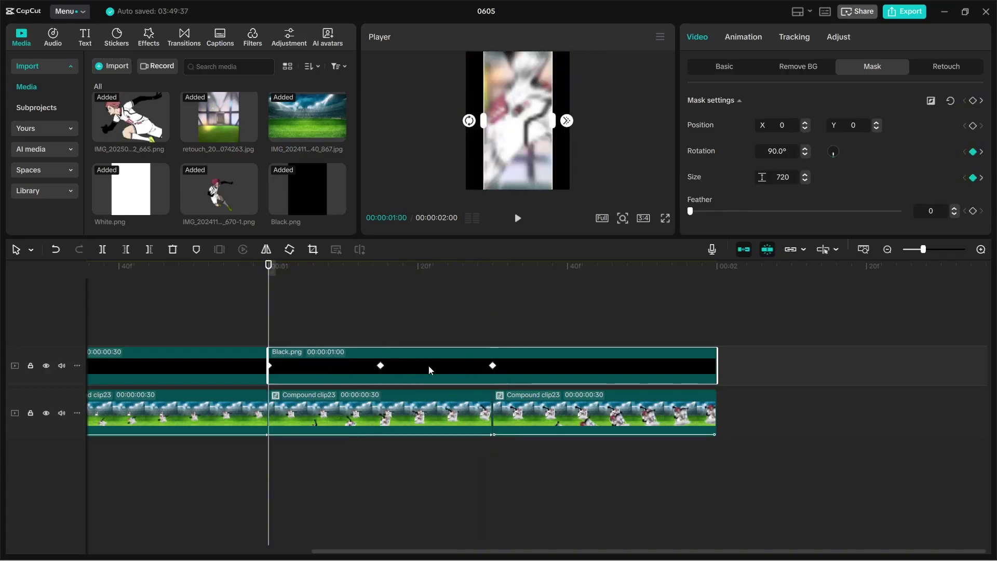
{"action": "key", "text": "alt+k"}
{"action": "left_click_drag", "start_coordinate": [318, 388], "coordinate": [268, 339]}
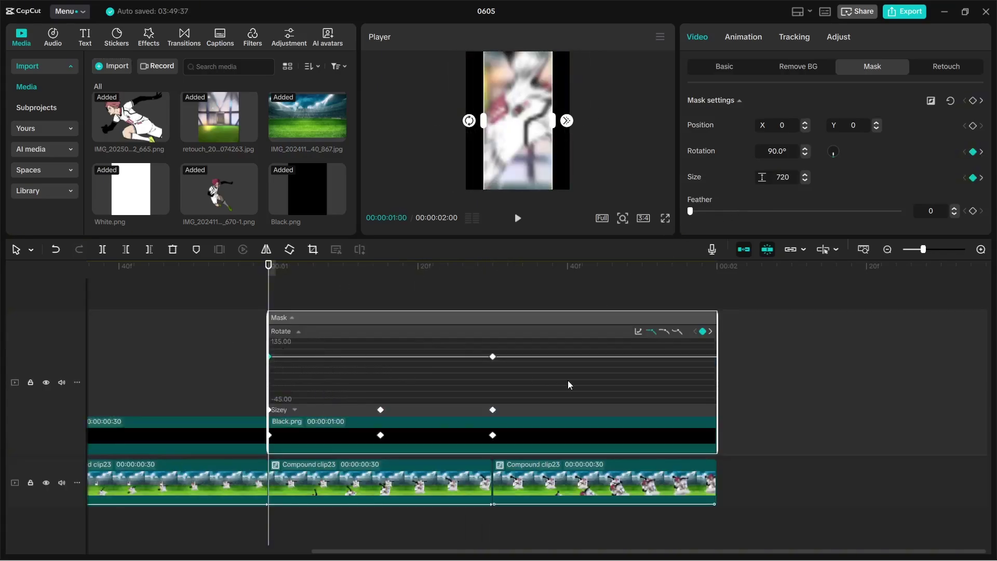
{"action": "left_click_drag", "start_coordinate": [442, 388], "coordinate": [537, 337]}
{"action": "left_click_drag", "start_coordinate": [381, 389], "coordinate": [267, 338]}
Bend the start of the mask rotation curve by pulling the 00:00:01:00 keyframe's handle down near the graph's lower edge at 00:00:01:07.
{"action": "key", "text": "Right"}
{"action": "key", "text": "Right"}
{"action": "key", "text": "Right"}
{"action": "key", "text": "Right"}
{"action": "key", "text": "Right"}
{"action": "key", "text": "Right"}
{"action": "key", "text": "Right"}
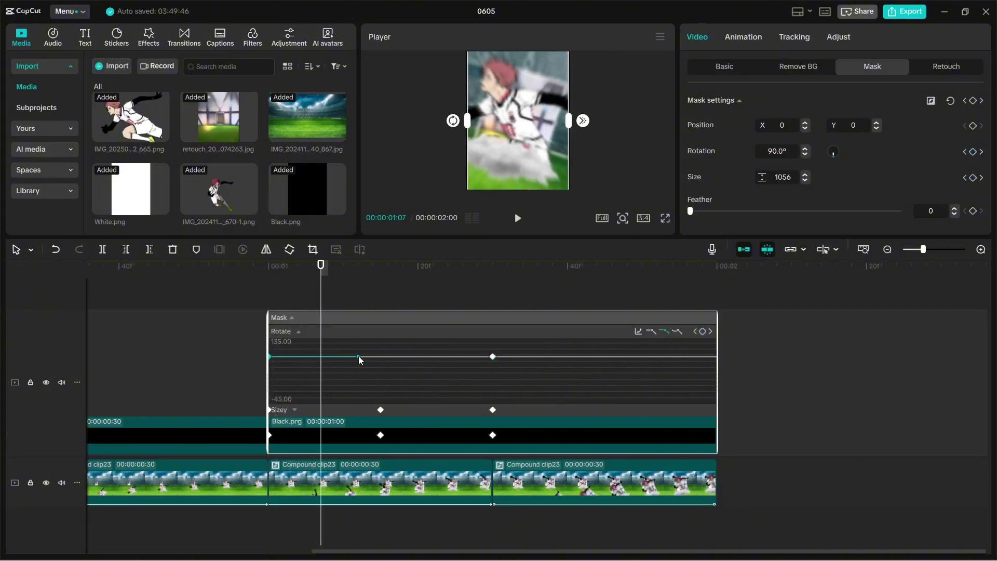
{"action": "left_click_drag", "start_coordinate": [359, 360], "coordinate": [325, 406]}
{"action": "key", "text": "Right"}
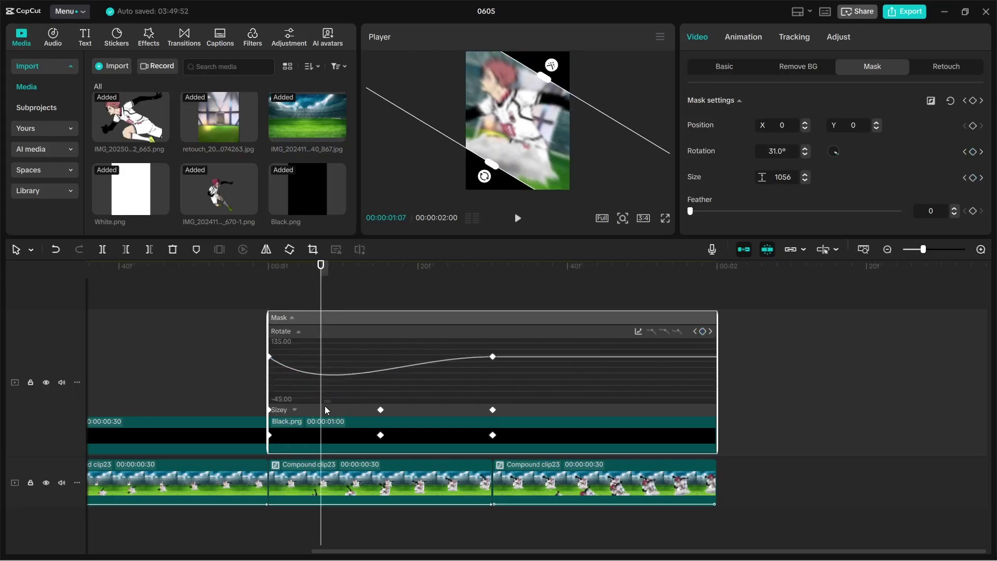
{"action": "left_click", "coordinate": [326, 401]}
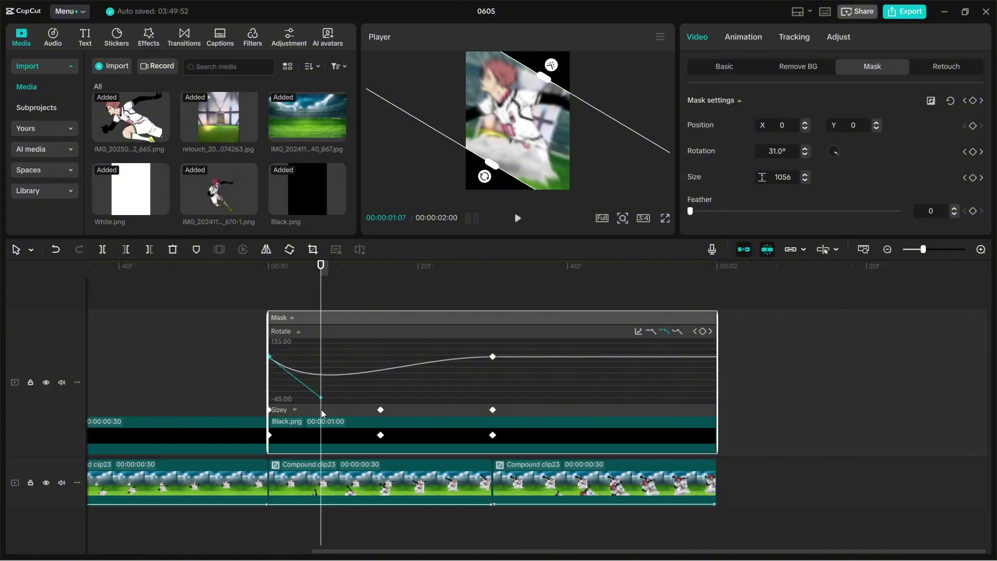
Bend the end of the mask rotation curve by pulling the 00:00:01:30 keyframe's handle down to 00:00:01:25.
{"action": "left_click", "coordinate": [493, 357]}
{"action": "key", "text": "Down"}
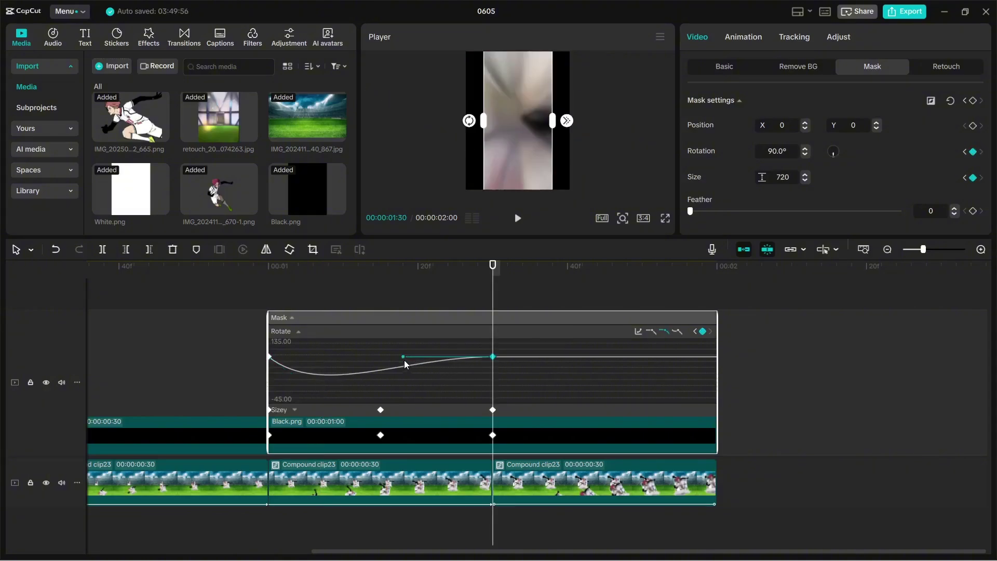
{"action": "left_click_drag", "start_coordinate": [404, 359], "coordinate": [456, 393]}
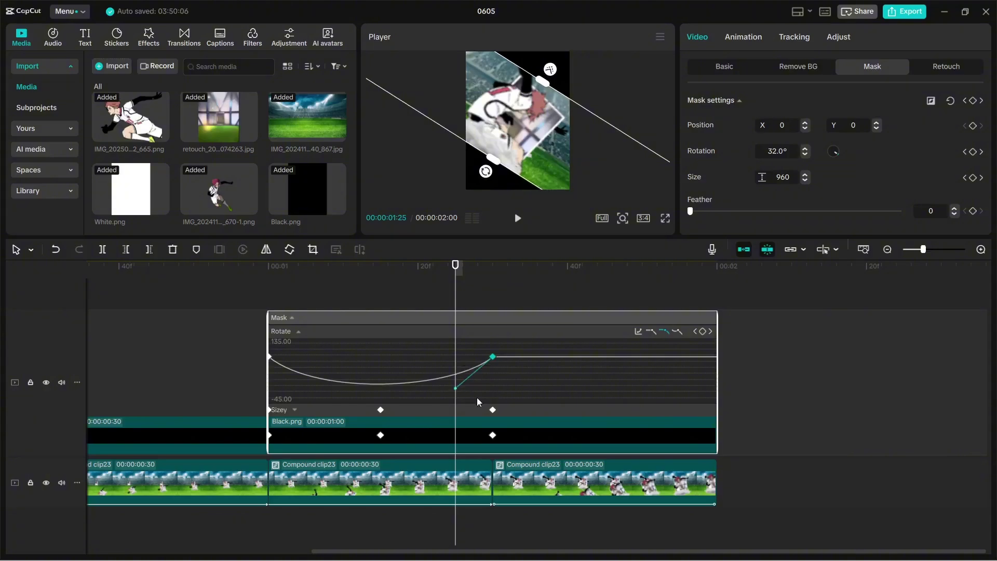
Step repeatedly through the second Black.png piece from 00:00:01:00 to 00:00:01:40 to examine the curved mask rotation against the footage.
{"action": "key", "text": "Up"}
{"action": "key", "text": "Right"}
{"action": "key", "text": "Right"}
{"action": "key", "text": "Right"}
{"action": "key", "text": "Right"}
{"action": "key", "text": "Right"}
{"action": "key", "text": "Right"}
{"action": "key", "text": "Right"}
{"action": "key", "text": "Right"}
{"action": "key", "text": "Right"}
{"action": "key", "text": "Right"}
{"action": "key", "text": "Right"}
{"action": "key", "text": "Right"}
{"action": "key", "text": "Right"}
{"action": "key", "text": "Right"}
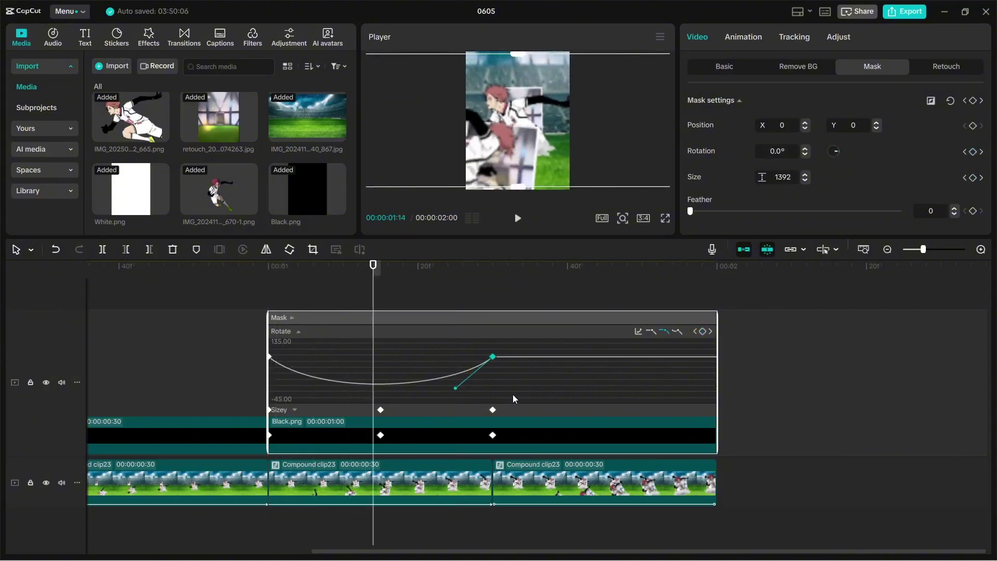
{"action": "key", "text": "Right"}
{"action": "key", "text": "Right"}
{"action": "key", "text": "Right"}
{"action": "key", "text": "Right"}
{"action": "key", "text": "Right"}
{"action": "key", "text": "Up"}
{"action": "key", "text": "Right"}
{"action": "key", "text": "Right"}
{"action": "key", "text": "Right"}
{"action": "key", "text": "Right"}
{"action": "key", "text": "Right"}
{"action": "key", "text": "Right"}
{"action": "key", "text": "Right"}
{"action": "key", "text": "Right"}
{"action": "key", "text": "Right"}
{"action": "key", "text": "Right"}
{"action": "key", "text": "Right"}
{"action": "key", "text": "Right"}
{"action": "key", "text": "Right"}
{"action": "key", "text": "Right"}
{"action": "key", "text": "Right"}
{"action": "key", "text": "Right"}
{"action": "key", "text": "Right"}
{"action": "key", "text": "Right"}
{"action": "key", "text": "Right"}
{"action": "key", "text": "Right"}
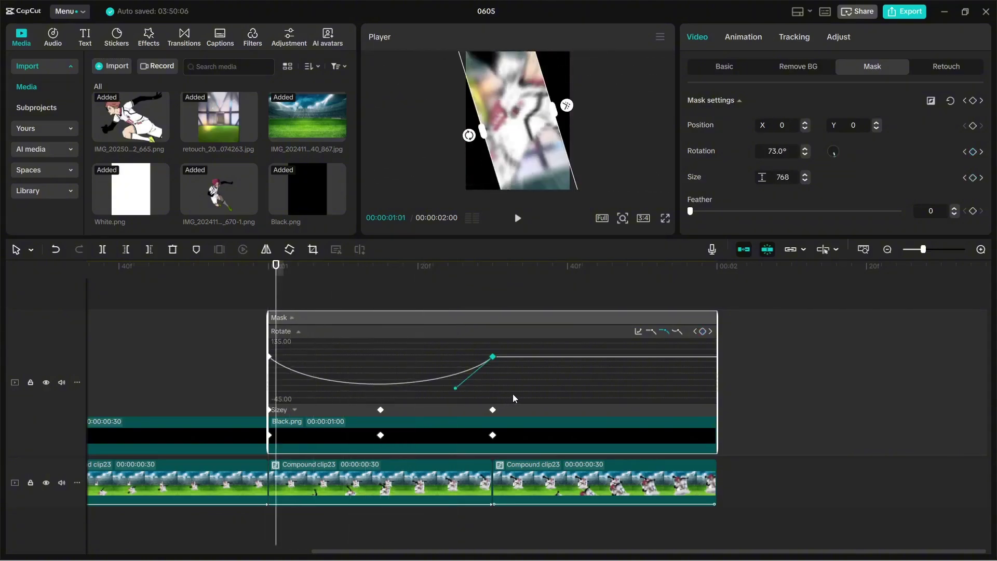
{"action": "key", "text": "Up"}
{"action": "key", "text": "Right"}
{"action": "key", "text": "Right"}
{"action": "key", "text": "Right"}
{"action": "key", "text": "Right"}
{"action": "key", "text": "Right"}
{"action": "key", "text": "Right"}
{"action": "key", "text": "Right"}
{"action": "key", "text": "Right"}
{"action": "key", "text": "Right"}
{"action": "key", "text": "Right"}
{"action": "key", "text": "Right"}
{"action": "key", "text": "Right"}
{"action": "key", "text": "Right"}
{"action": "key", "text": "Right"}
{"action": "key", "text": "Right"}
{"action": "key", "text": "Right"}
{"action": "key", "text": "Right"}
{"action": "key", "text": "Right"}
{"action": "key", "text": "Right"}
{"action": "key", "text": "Right"}
{"action": "key", "text": "Right"}
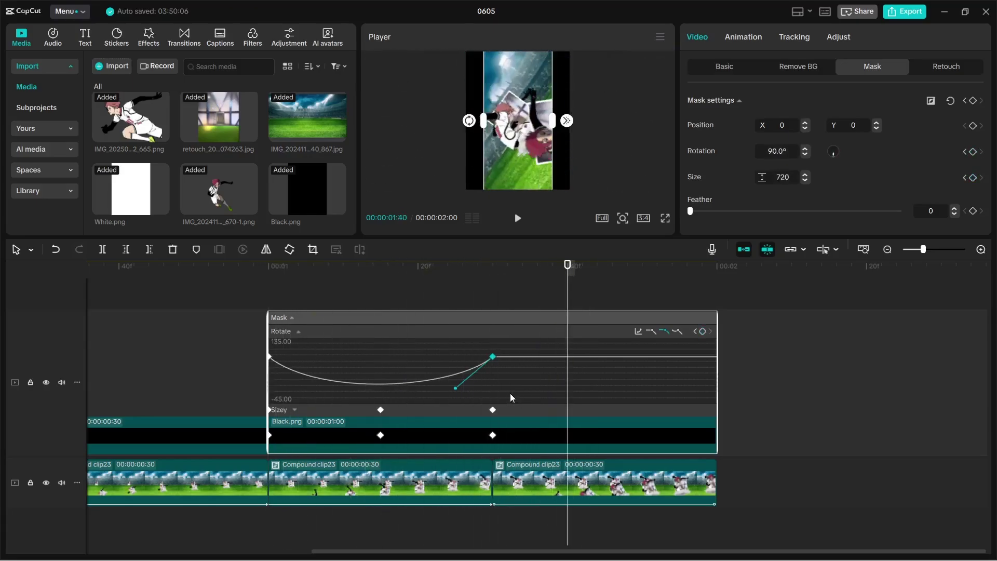
Apply the Ease Out preset curve to the second Black.png piece's mask size keyframe at 00:00:01:15.
{"action": "key", "text": "Up"}
{"action": "key", "text": "Up"}
{"action": "left_click", "coordinate": [353, 409]}
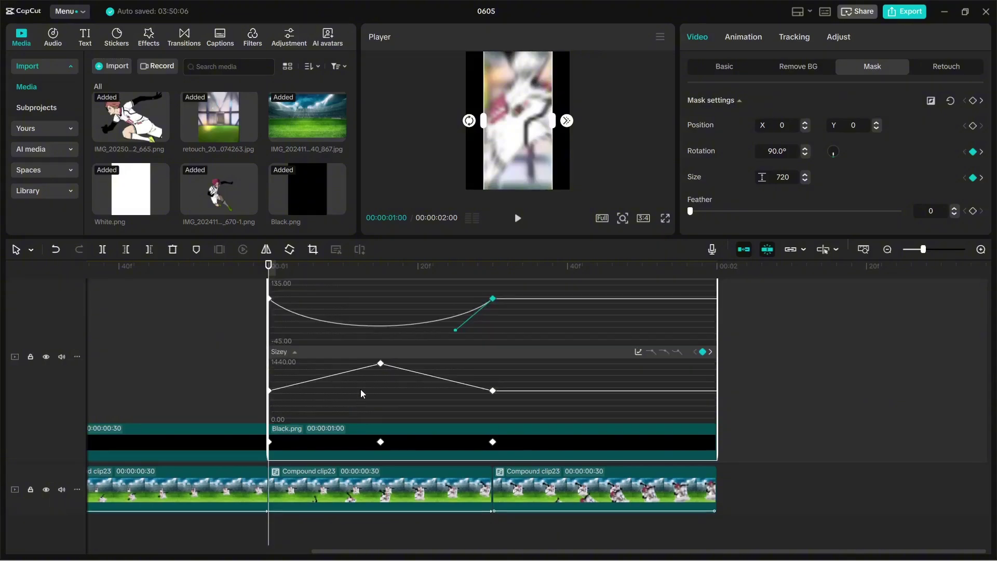
{"action": "left_click", "coordinate": [638, 353]}
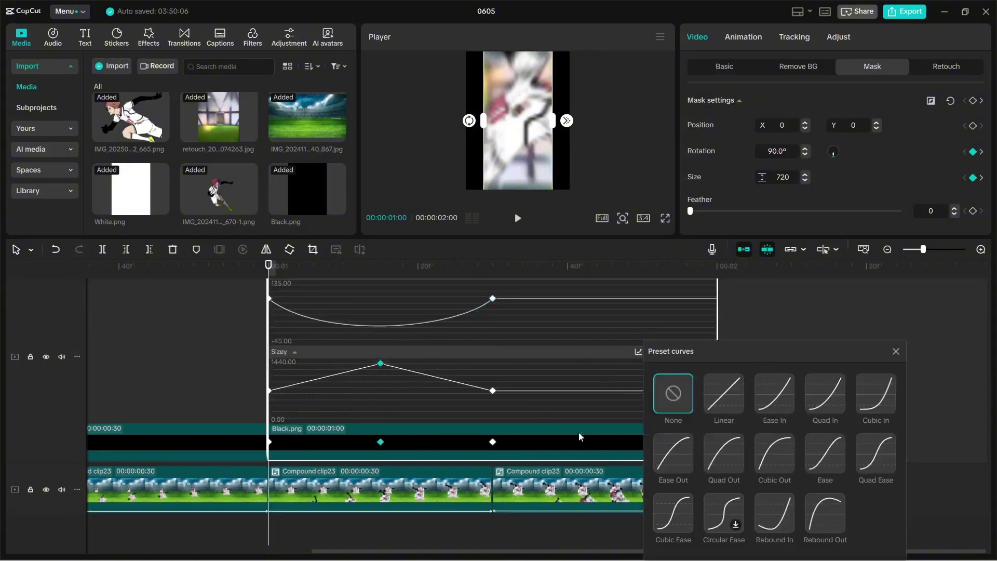
{"action": "left_click", "coordinate": [678, 454]}
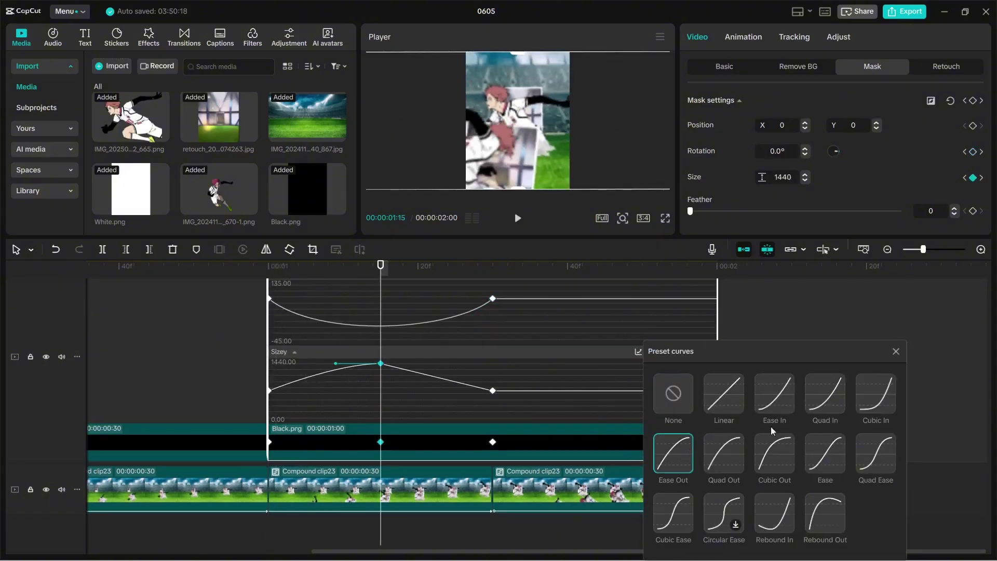
{"action": "left_click", "coordinate": [895, 351]}
Apply the Ease In preset curve to the mask size keyframe at 00:00:01:30 and hide the keyframe graph.
{"action": "left_click_drag", "start_coordinate": [457, 413], "coordinate": [523, 366]}
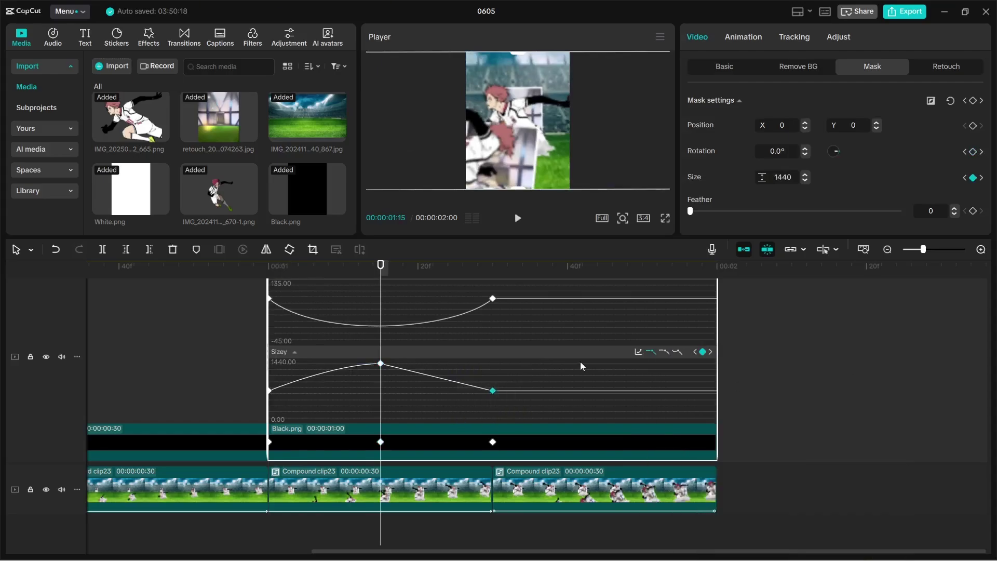
{"action": "left_click", "coordinate": [638, 353]}
{"action": "left_click", "coordinate": [763, 404]}
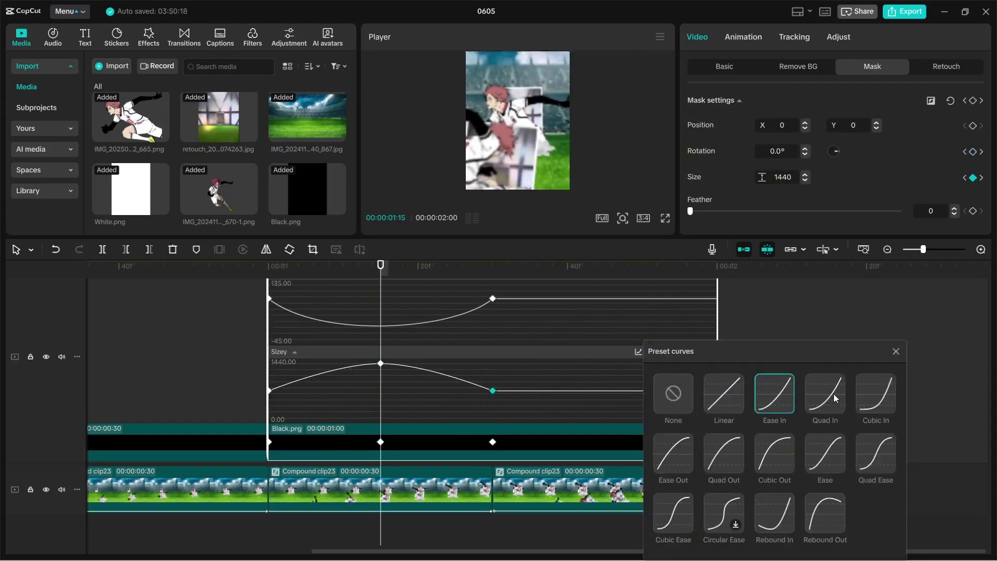
{"action": "left_click", "coordinate": [895, 353]}
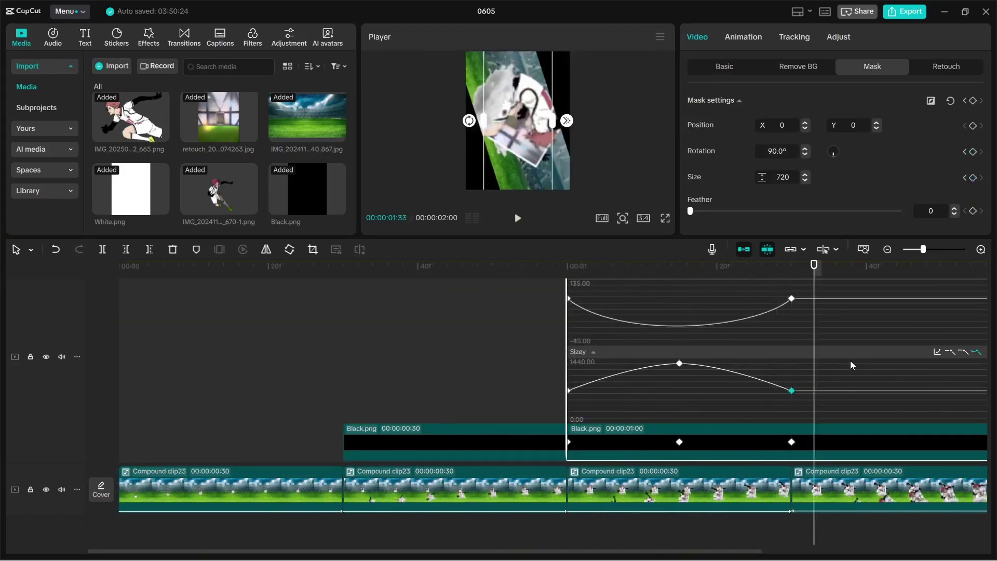
{"action": "key", "text": "alt+k"}
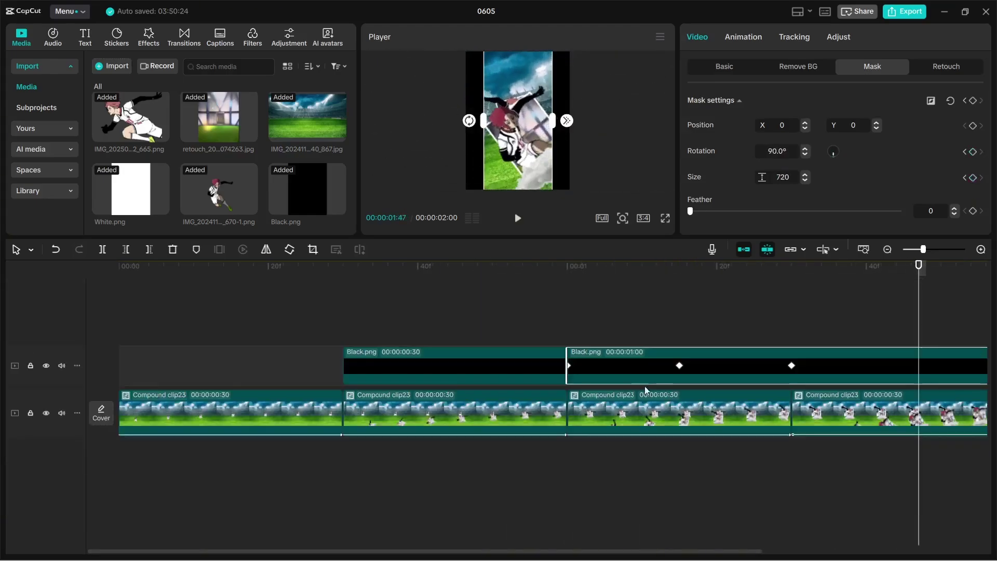
Set the second Black.png piece's mask rotation to 180° at its end, 00:00:02:00.
{"action": "left_click", "coordinate": [575, 334]}
{"action": "key", "text": "Down"}
{"action": "key", "text": "Down"}
{"action": "key", "text": "Up"}
{"action": "left_click", "coordinate": [611, 370]}
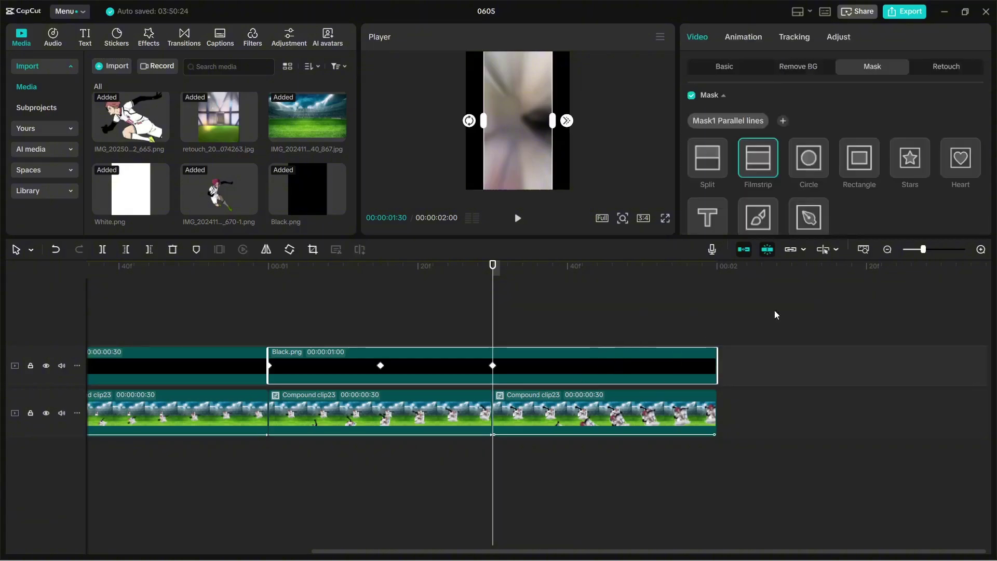
{"action": "scroll", "coordinate": [781, 213], "scroll_direction": "down", "scroll_amount": 3}
{"action": "key", "text": "Down"}
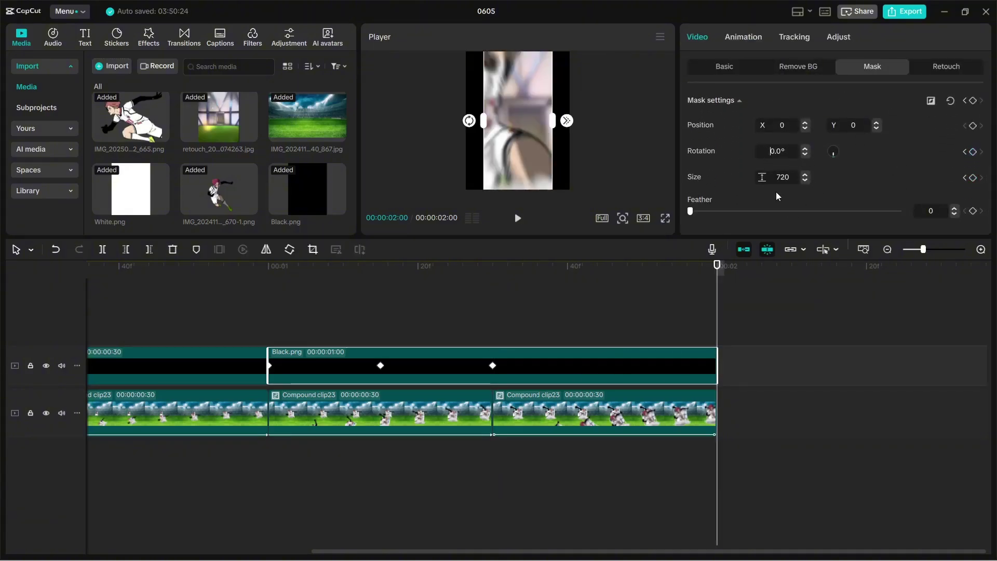
{"action": "key", "text": "Delete"}
{"action": "type", "text": "18"}
{"action": "key", "text": "Return"}
Step frame by frame from 00:00:01:30 to examine how the mask rotation follows the footage.
{"action": "key", "text": "Up"}
{"action": "key", "text": "Right"}
{"action": "key", "text": "Right"}
{"action": "key", "text": "Right"}
{"action": "key", "text": "Right"}
{"action": "key", "text": "Right"}
{"action": "key", "text": "Right"}
{"action": "key", "text": "Right"}
{"action": "key", "text": "Right"}
{"action": "key", "text": "Right"}
{"action": "key", "text": "Right"}
{"action": "key", "text": "Right"}
{"action": "key", "text": "Right"}
{"action": "key", "text": "Right"}
{"action": "key", "text": "Right"}
{"action": "key", "text": "Right"}
{"action": "key", "text": "Right"}
{"action": "key", "text": "Right"}
{"action": "key", "text": "Right"}
{"action": "key", "text": "Right"}
{"action": "key", "text": "Right"}
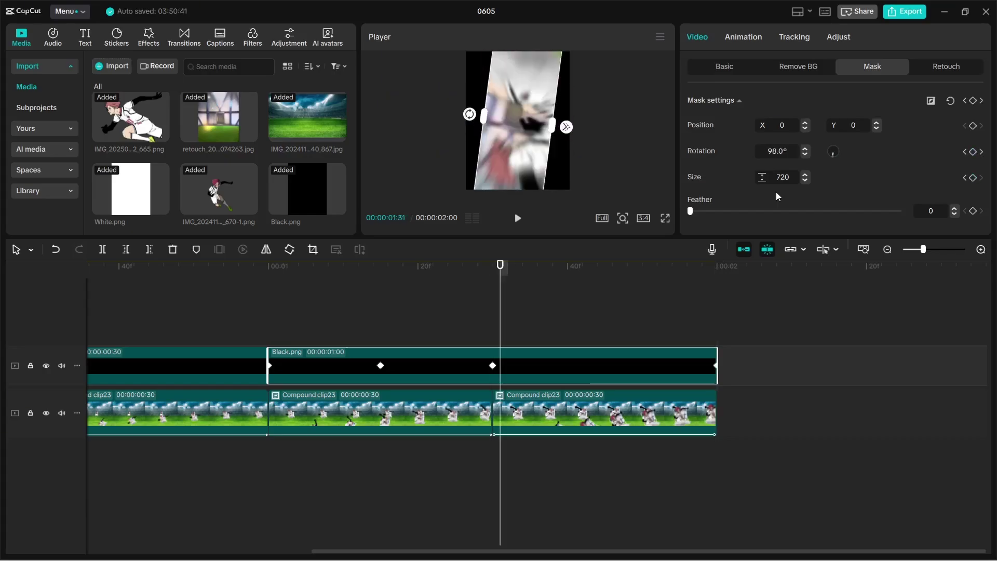
Set the second Black.png piece's mask size to 1440 at 00:00:02:00.
{"action": "key", "text": "Up"}
{"action": "key", "text": "space"}
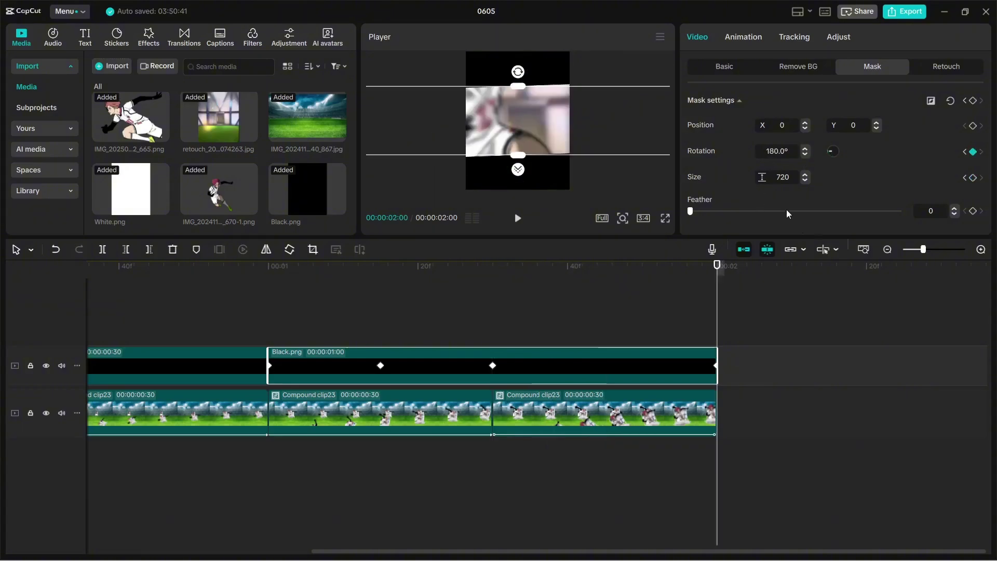
{"action": "type", "text": "1440"}
{"action": "key", "text": "Return"}
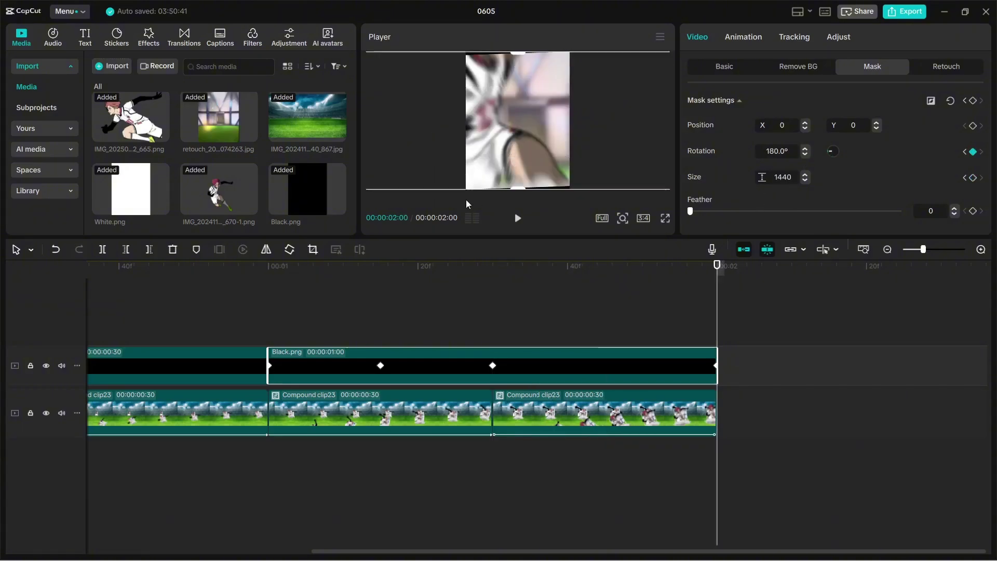
Show the keyframe graph, apply the Ease Out preset to the mask rotation keyframe at 00:00:02:00, and replace it with Cubic Out.
{"action": "key", "text": "alt+k"}
{"action": "scroll", "coordinate": [393, 375], "scroll_direction": "up", "scroll_amount": 2}
{"action": "left_click_drag", "start_coordinate": [673, 380], "coordinate": [749, 345]}
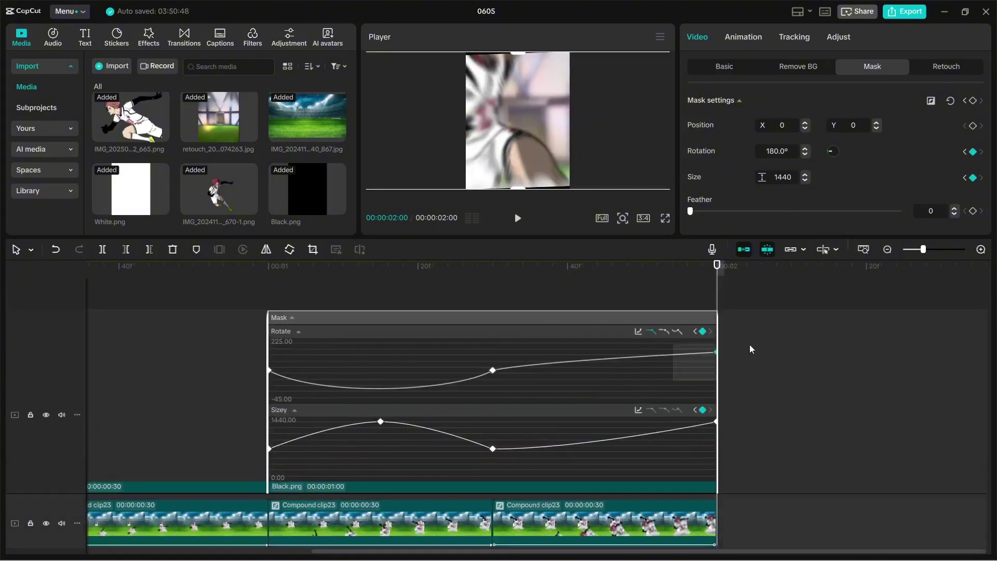
{"action": "left_click", "coordinate": [695, 331]}
{"action": "left_click", "coordinate": [637, 331]}
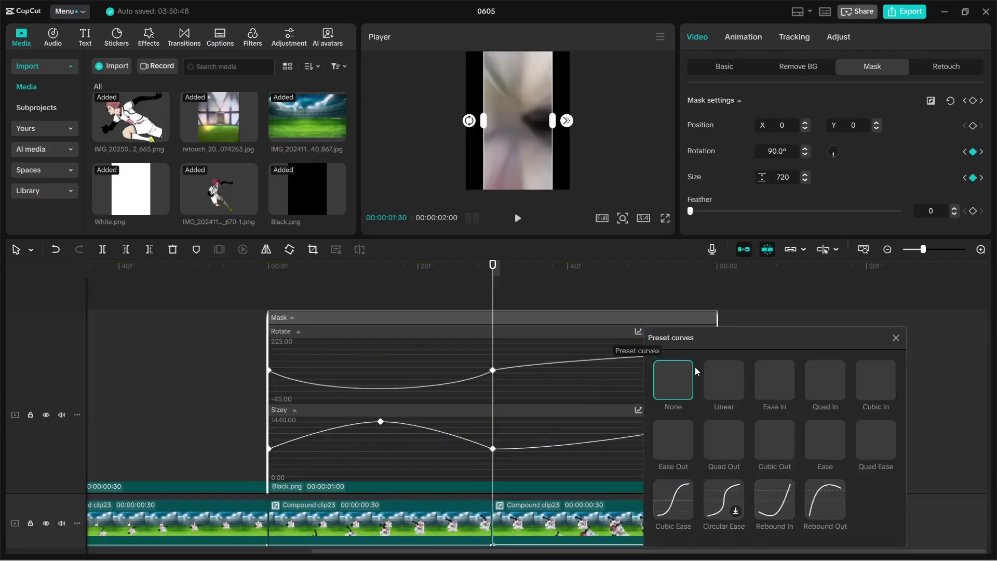
{"action": "left_click", "coordinate": [678, 441]}
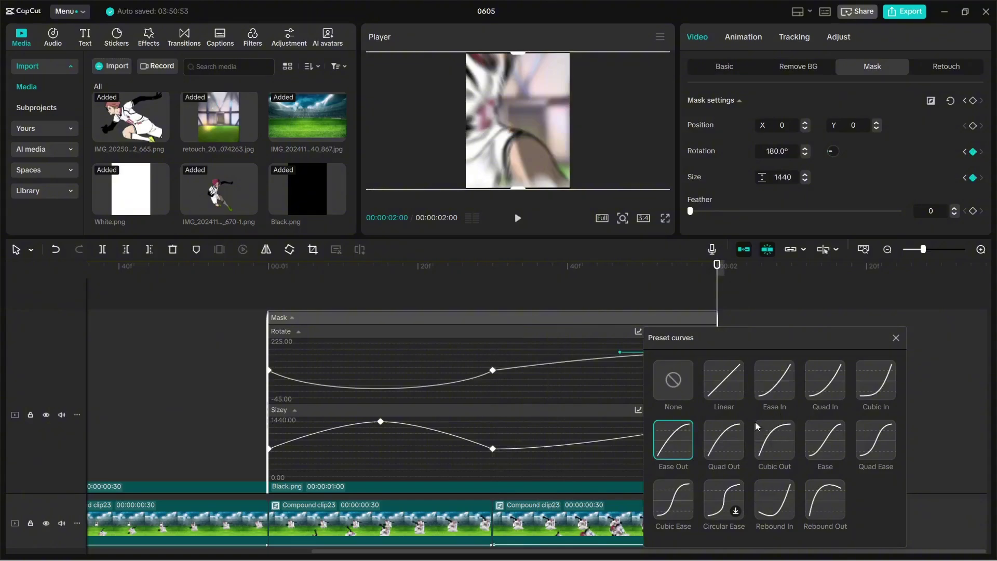
{"action": "left_click", "coordinate": [895, 337]}
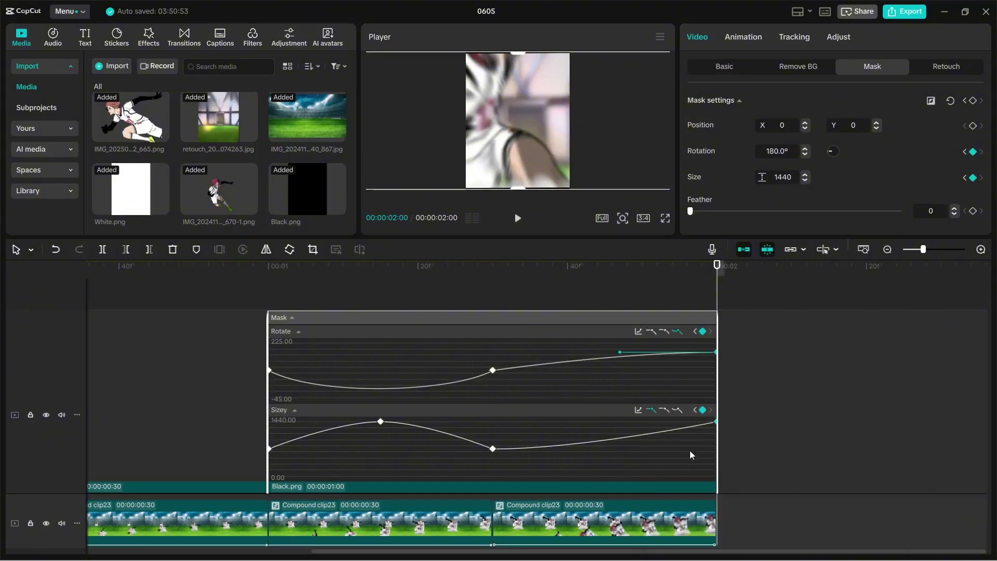
{"action": "left_click", "coordinate": [638, 332]}
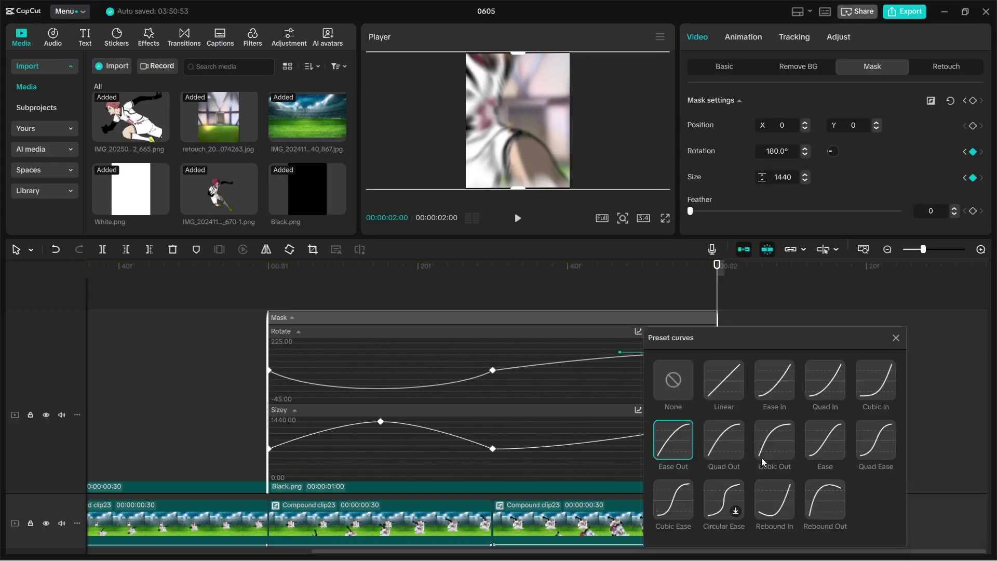
{"action": "left_click", "coordinate": [773, 441]}
{"action": "left_click", "coordinate": [894, 339]}
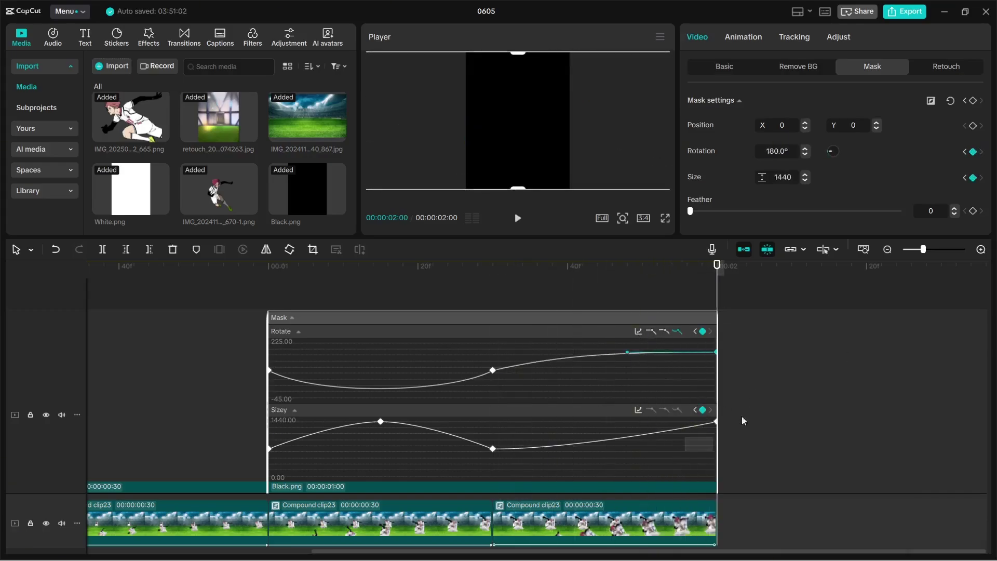
Apply the Ease Out preset curve to the mask size keyframe at 00:00:02:00.
{"action": "left_click", "coordinate": [644, 411]}
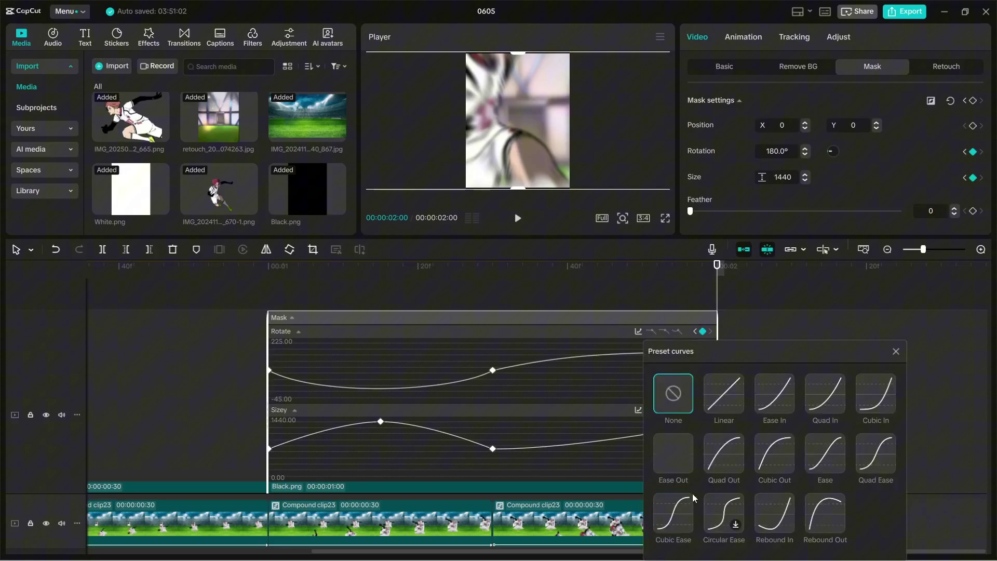
{"action": "left_click", "coordinate": [677, 459]}
{"action": "left_click", "coordinate": [895, 353]}
Step through the last second of the edit to examine the eased mask rotation and size around 00:00:01:30.
{"action": "left_click", "coordinate": [552, 307]}
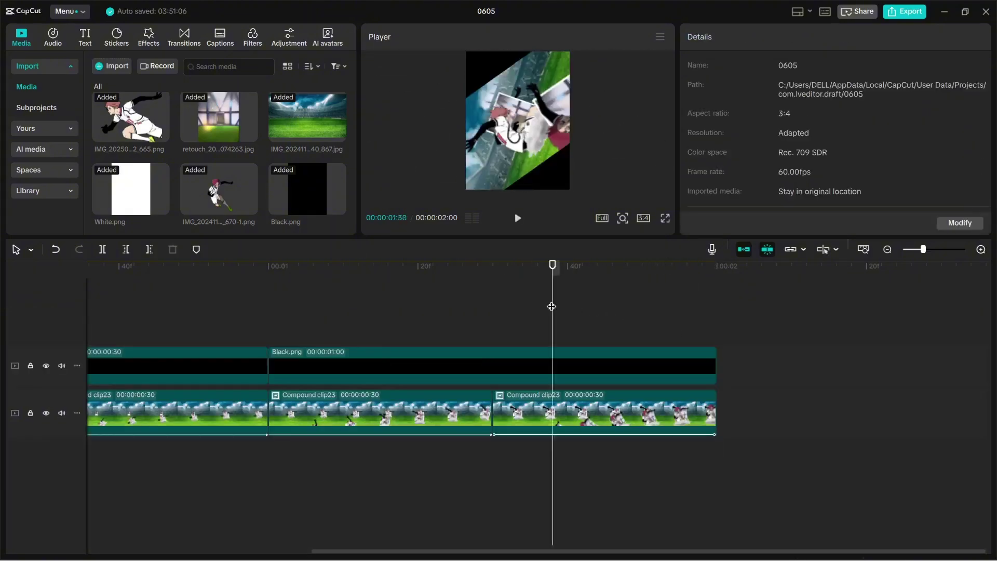
{"action": "key", "text": "Up"}
{"action": "key", "text": "Right"}
{"action": "key", "text": "Right"}
{"action": "key", "text": "Right"}
{"action": "key", "text": "Right"}
{"action": "key", "text": "Right"}
{"action": "key", "text": "Right"}
{"action": "key", "text": "Right"}
{"action": "key", "text": "Right"}
{"action": "key", "text": "Right"}
{"action": "key", "text": "Right"}
{"action": "key", "text": "Right"}
{"action": "key", "text": "Right"}
{"action": "key", "text": "Right"}
{"action": "key", "text": "Right"}
{"action": "key", "text": "Right"}
{"action": "key", "text": "Right"}
{"action": "key", "text": "Right"}
{"action": "key", "text": "Right"}
{"action": "key", "text": "Right"}
{"action": "key", "text": "Right"}
{"action": "left_click", "coordinate": [477, 310]}
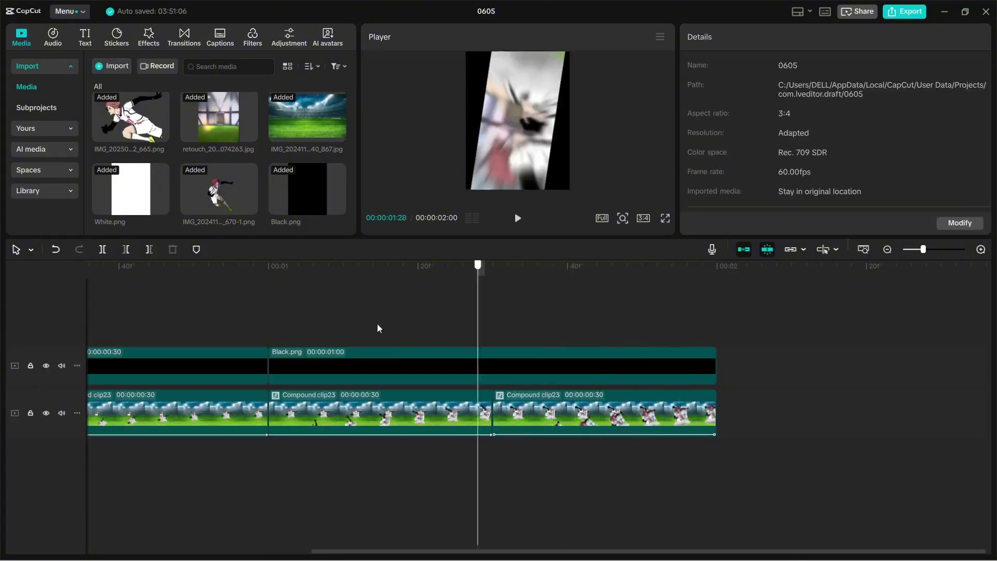
Play back the full two-second edit to review the black bars against the compound clips.
{"action": "left_click_drag", "start_coordinate": [377, 323], "coordinate": [1, 408]}
{"action": "key", "text": "space"}
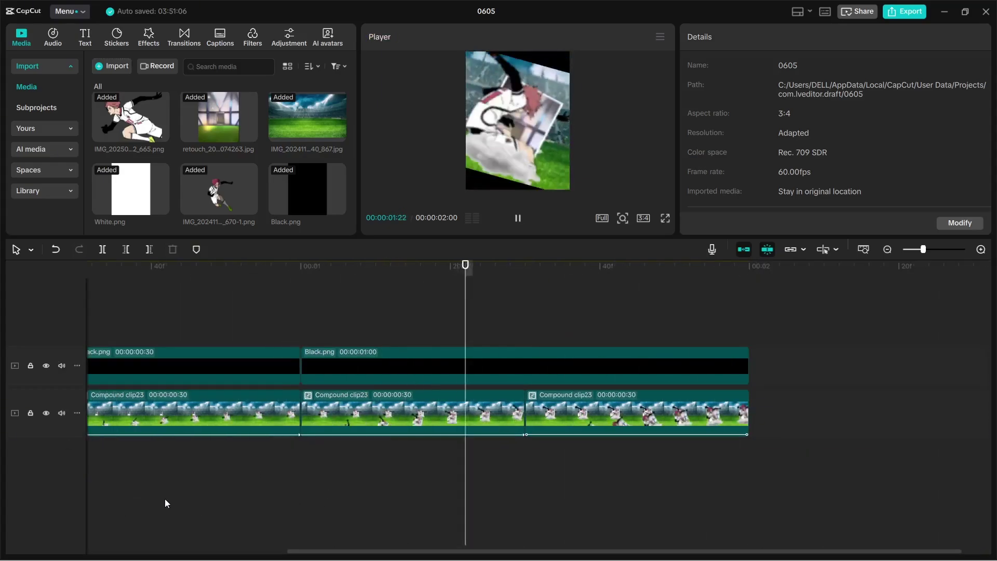
{"action": "left_click_drag", "start_coordinate": [156, 491], "coordinate": [132, 470]}
{"action": "left_click", "coordinate": [864, 249]}
{"action": "key", "text": "space"}
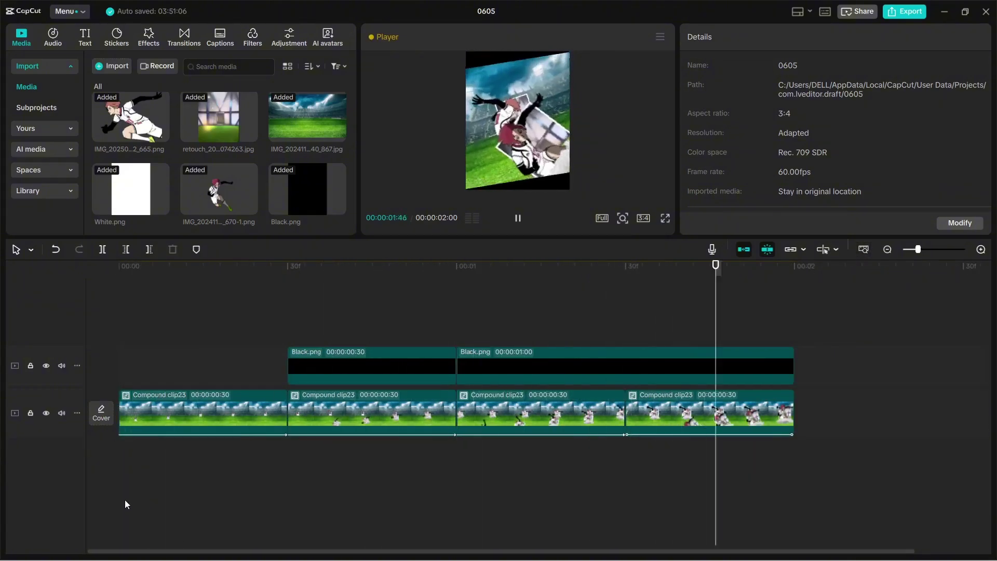
{"action": "key", "text": "space"}
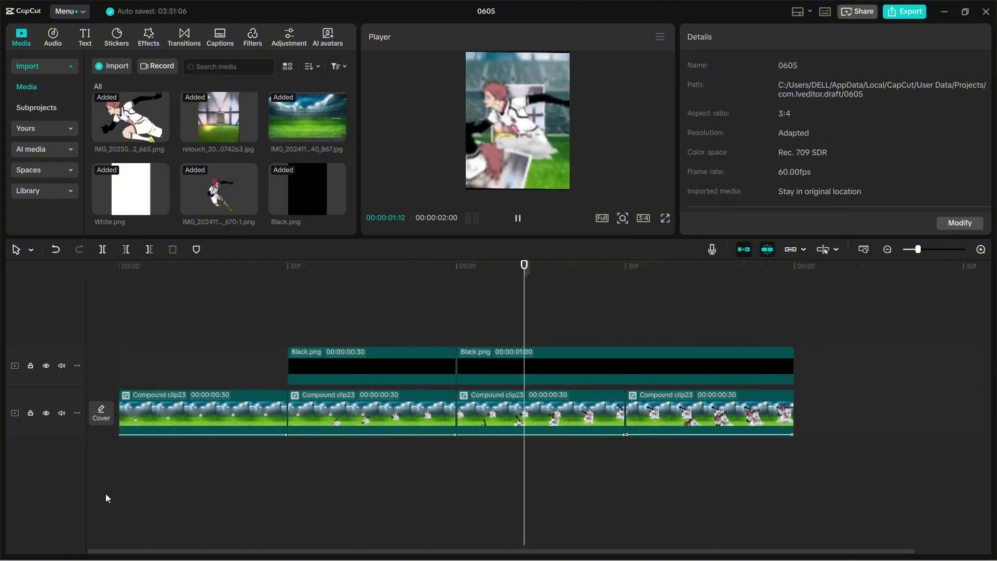